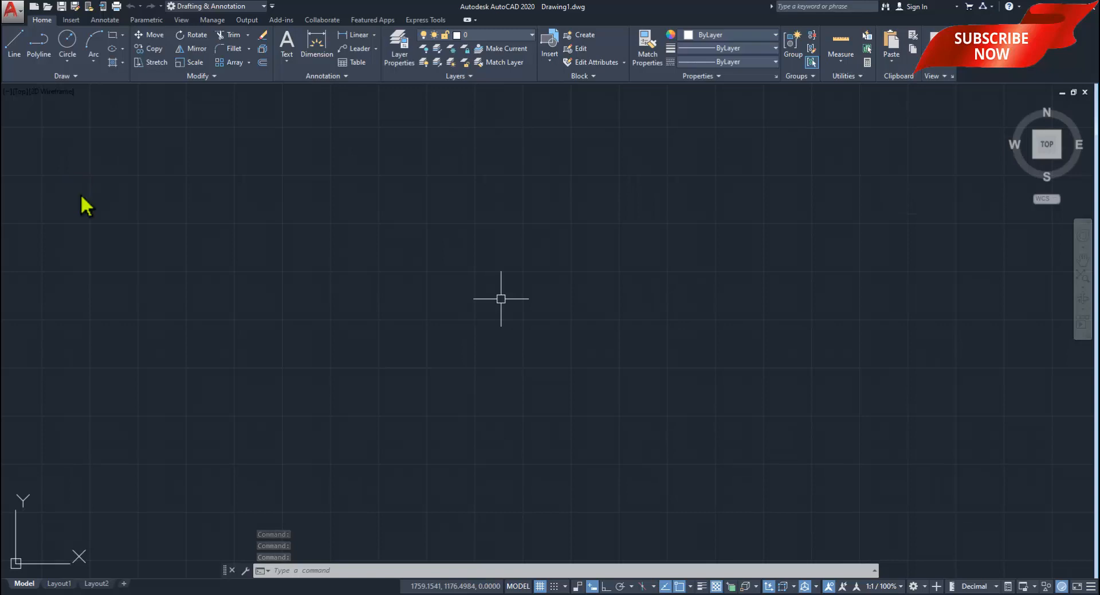
- Set the drawing units' length precision to two decimal places (0.00)
text(un)
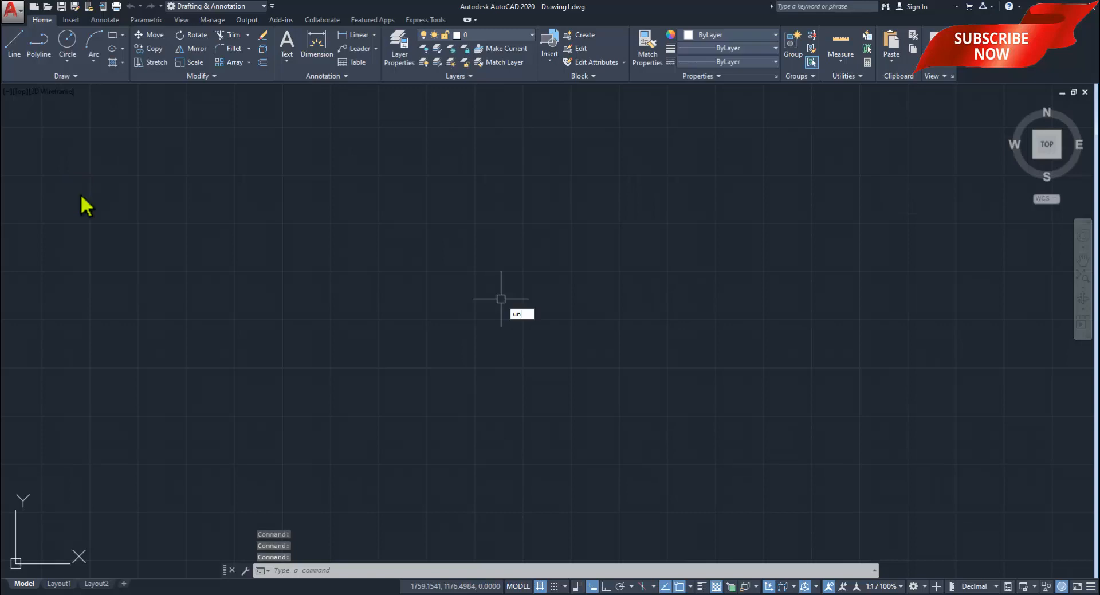
key(Return)
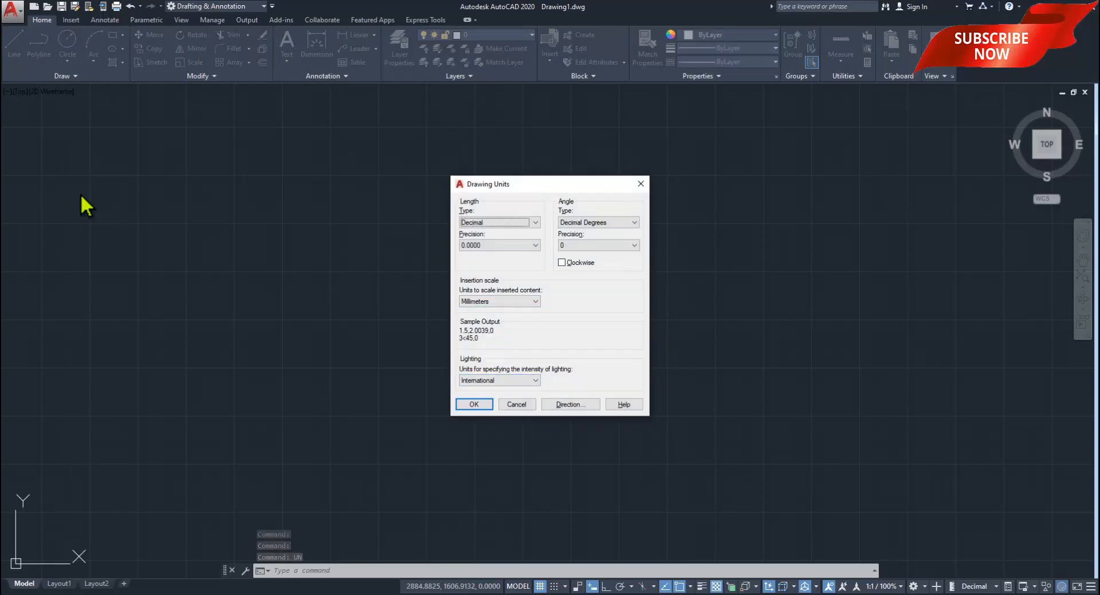
click(505, 246)
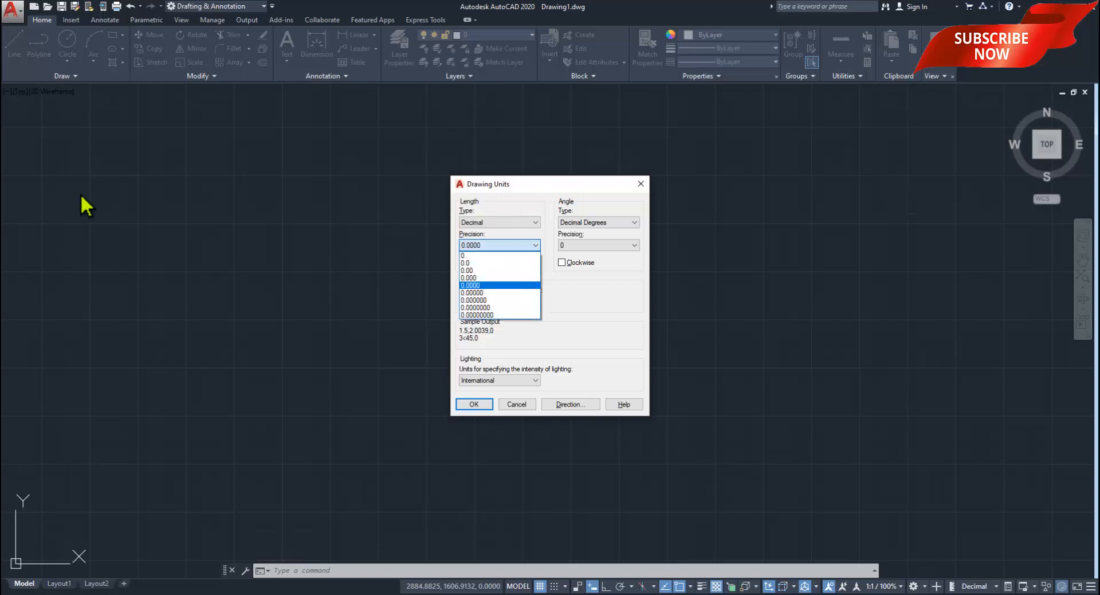
key(Return)
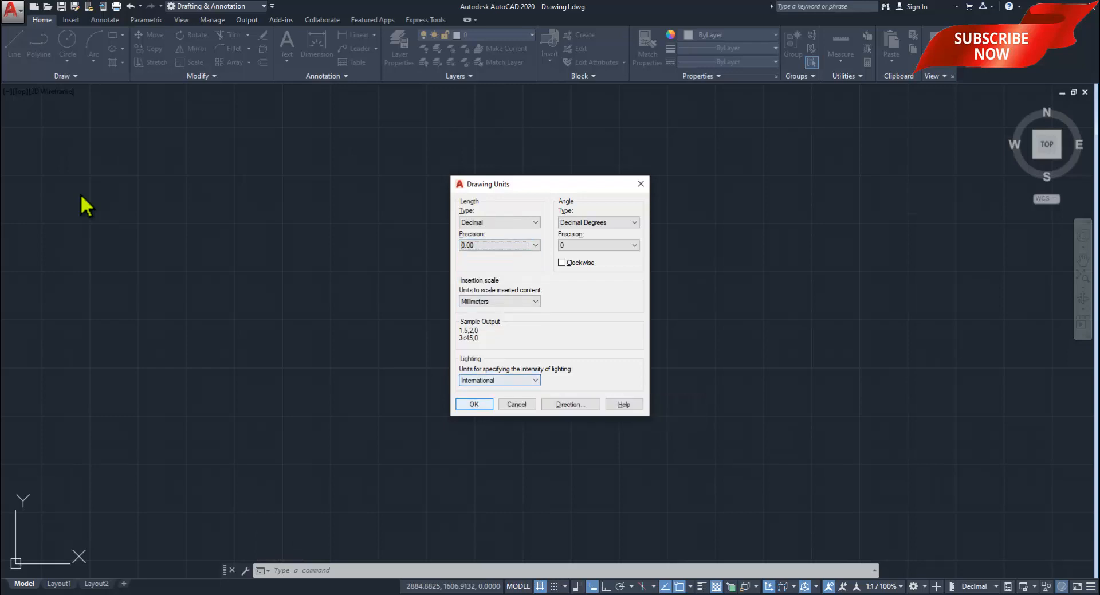
click(475, 404)
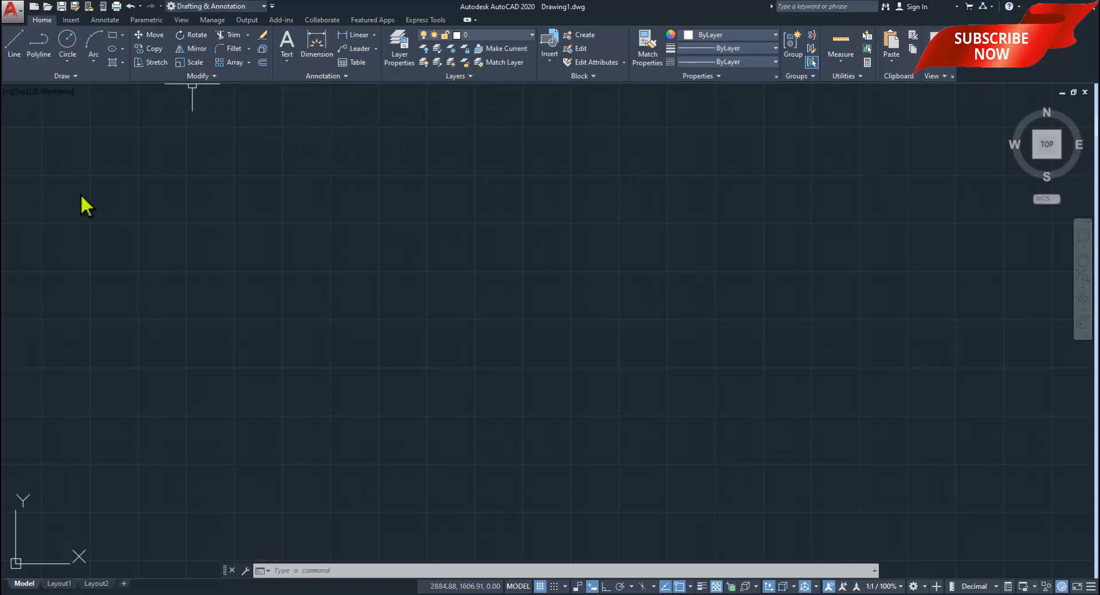
- Display the file tabs above the drawing area and show the classic menu bar
click(181, 19)
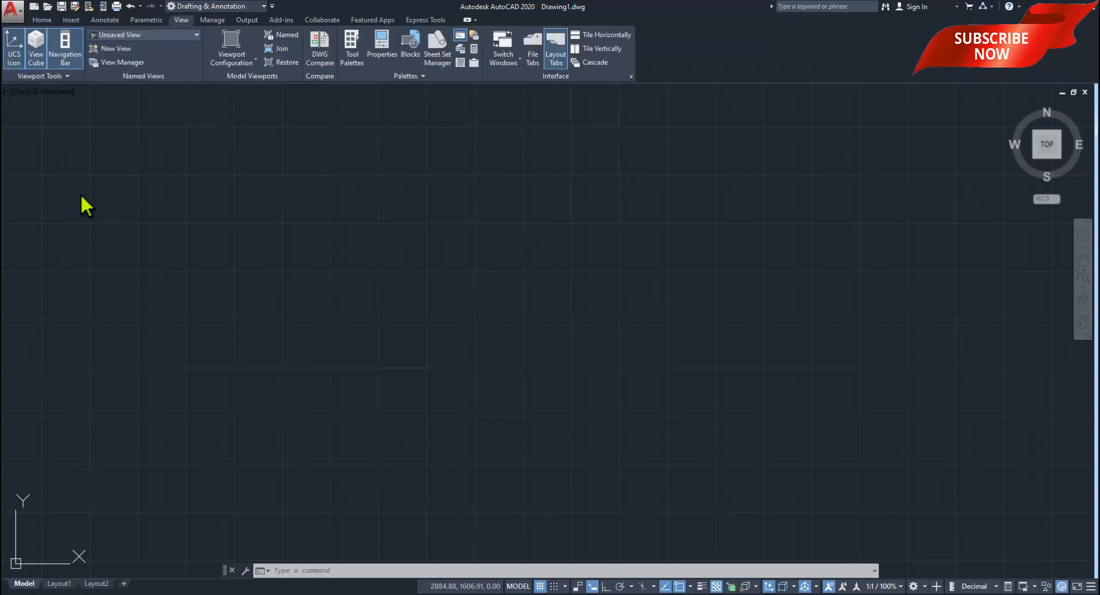
click(532, 51)
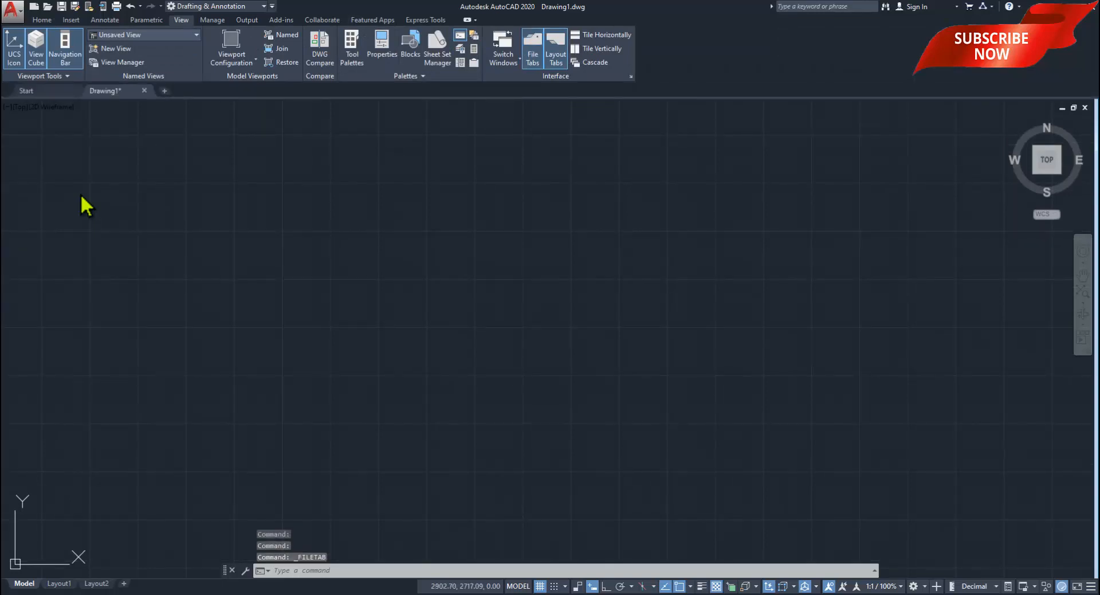
click(272, 6)
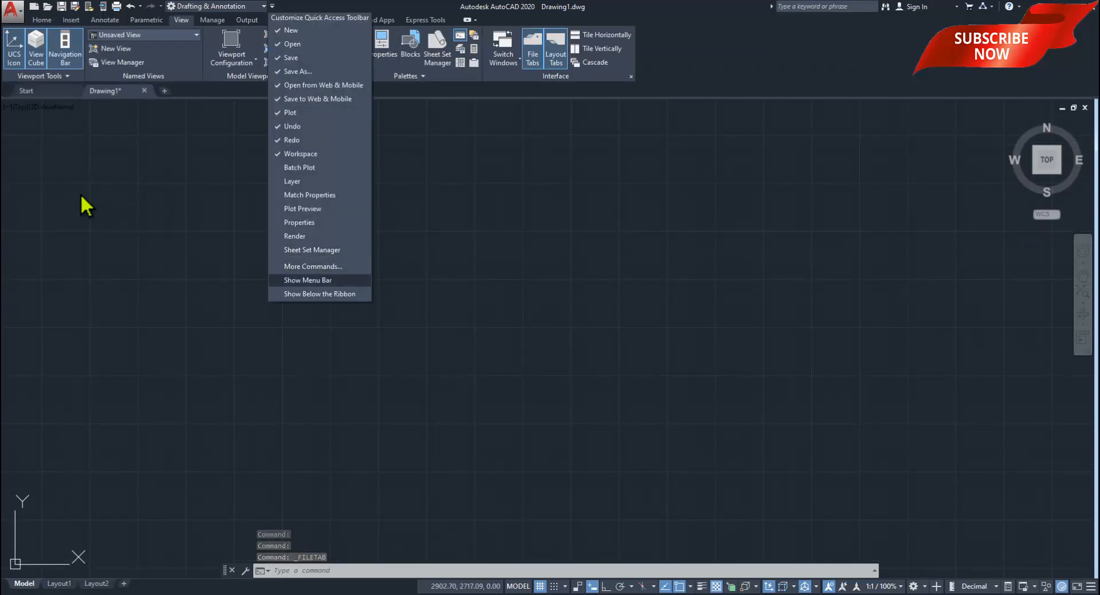
click(308, 280)
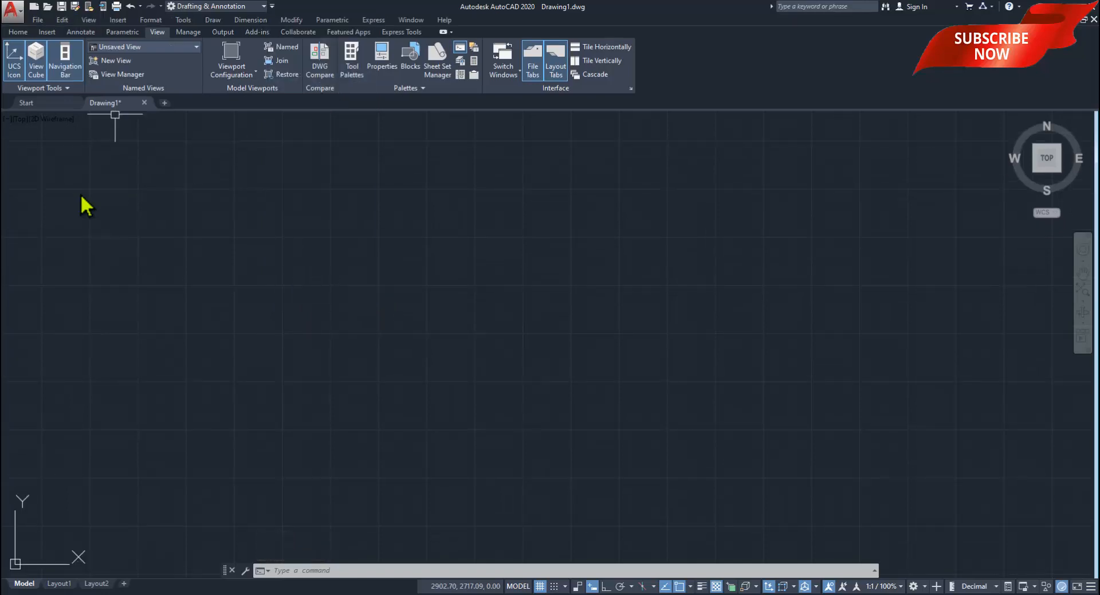
- Return to the Home tools, close the floating command line and restore it docked below the drawing area
click(17, 32)
middle_drag(470, 287, 436, 311)
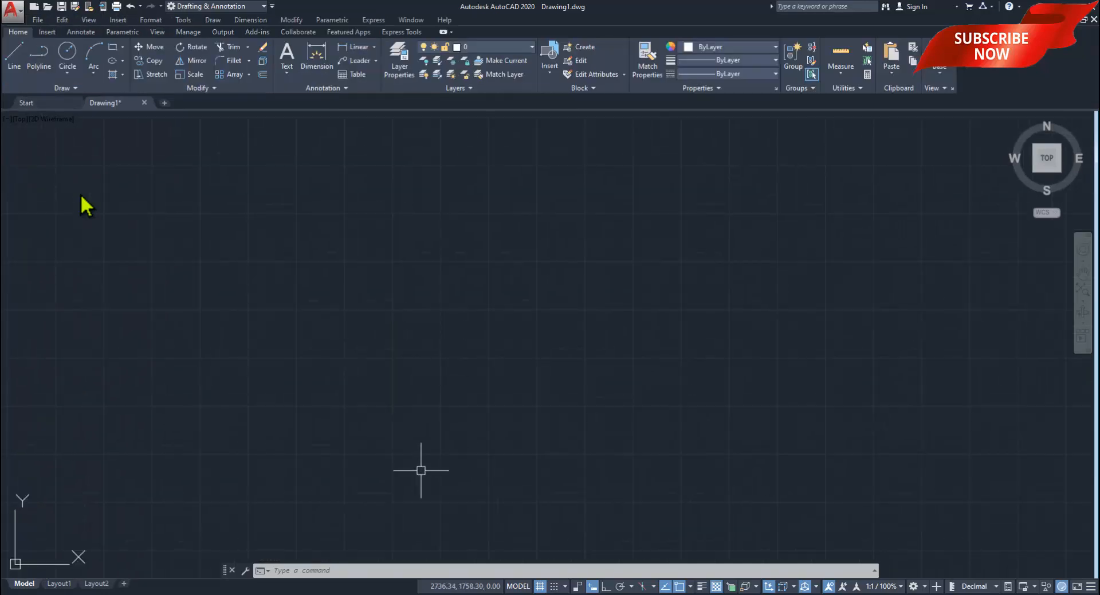
click(232, 571)
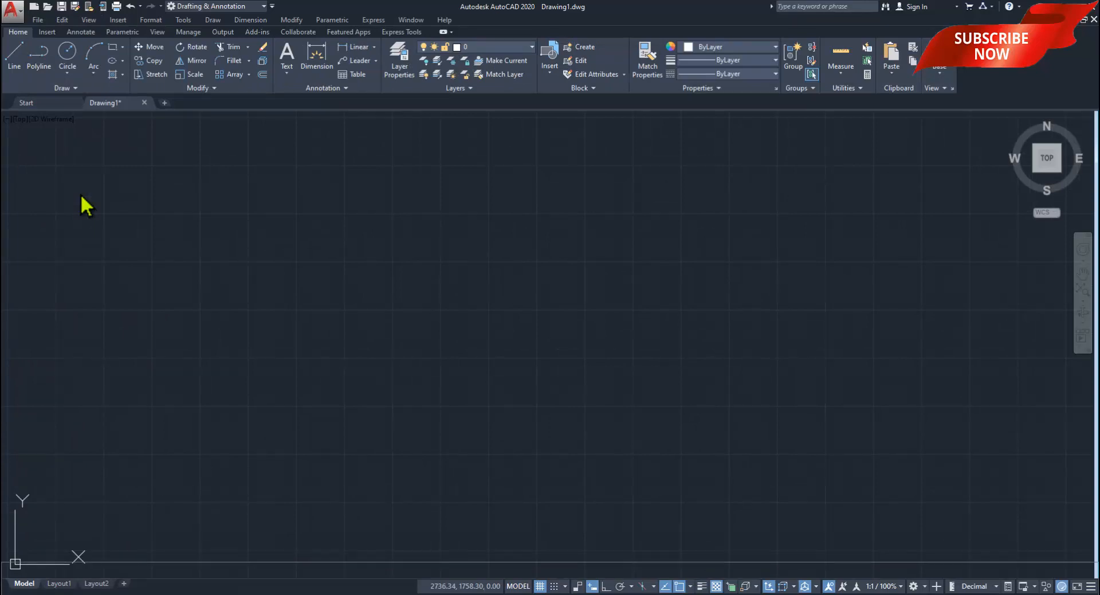
key(ctrl+9)
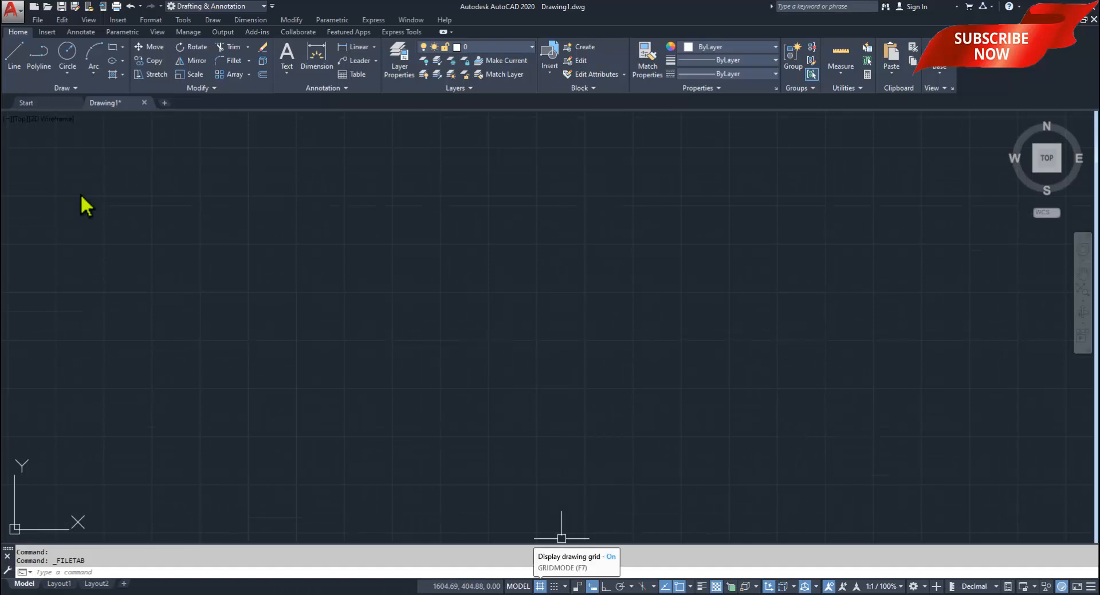
- Turn the drawing grid off and ortho mode on
click(540, 586)
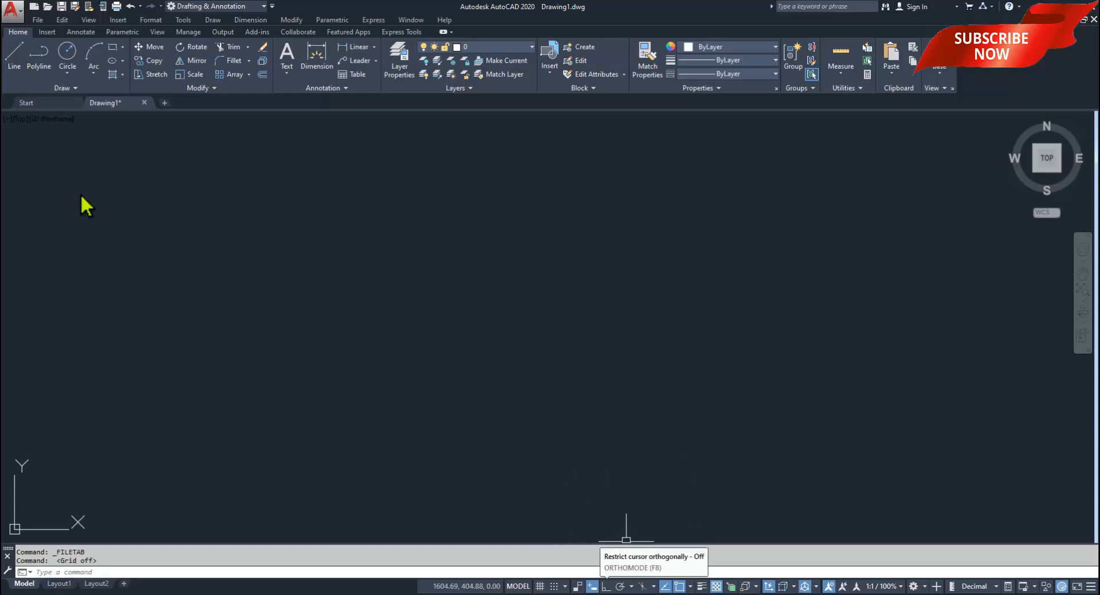
click(606, 586)
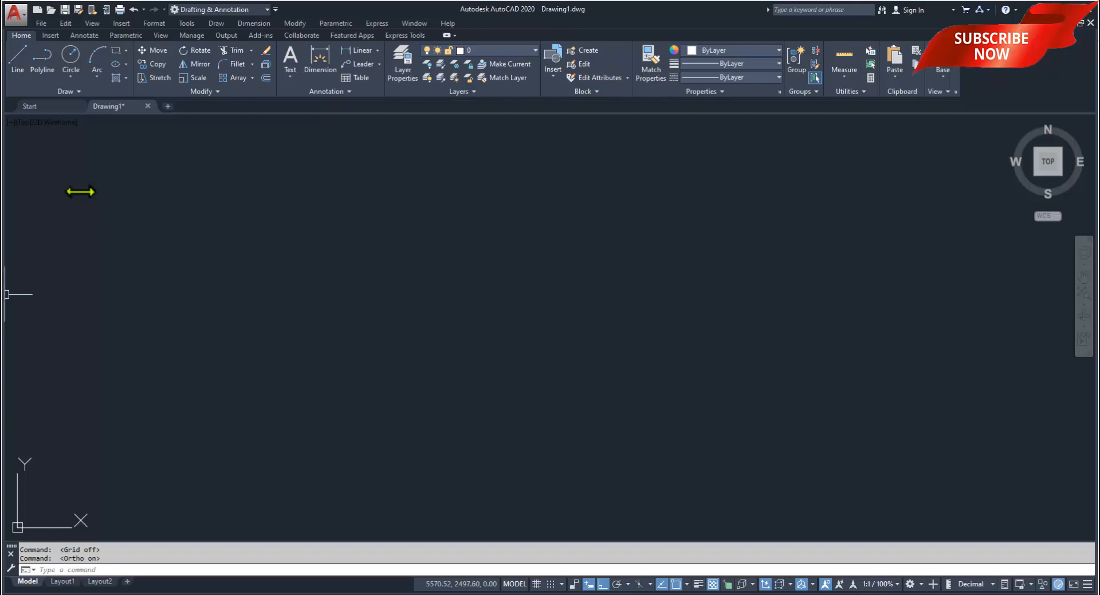
- Arrange the EX: 46 Gear Arm reference PDF and the AutoCAD window side by side with the whole figure in view
drag(2, 294, 538, 300)
click(86, 204)
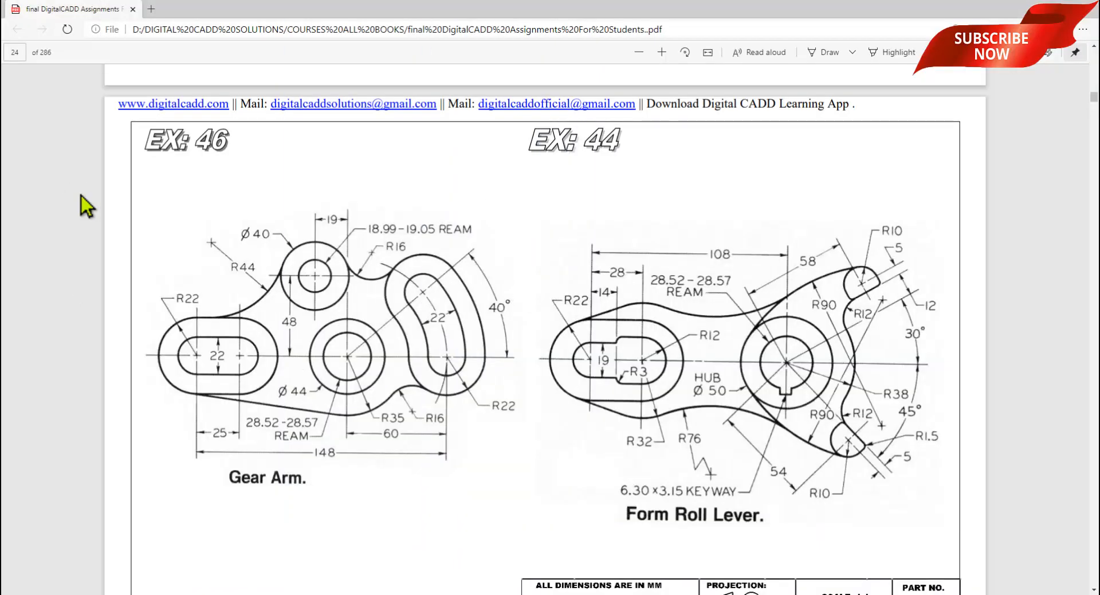
key(super+Left)
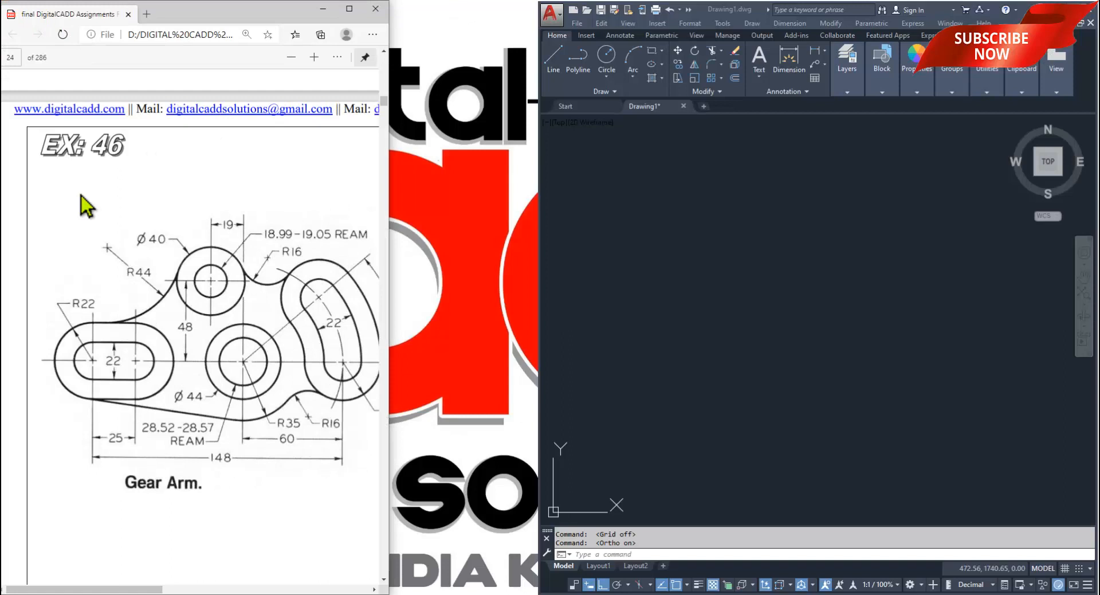
mouse_move(539, 229)
mouse_down()
mouse_move(433, 233)
mouse_move(431, 256)
mouse_up()
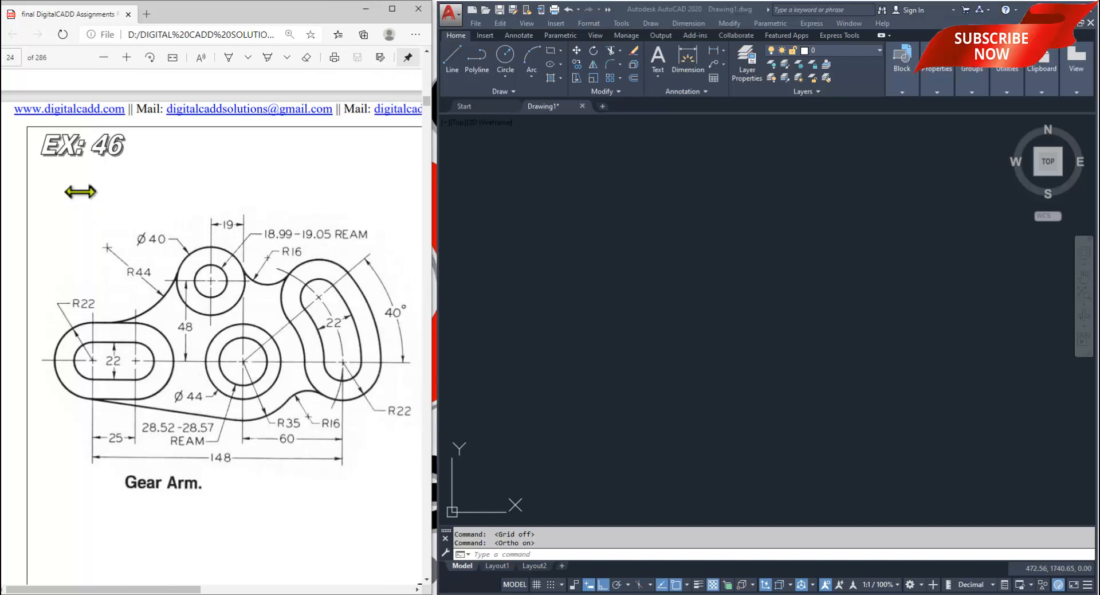
drag(431, 300, 440, 303)
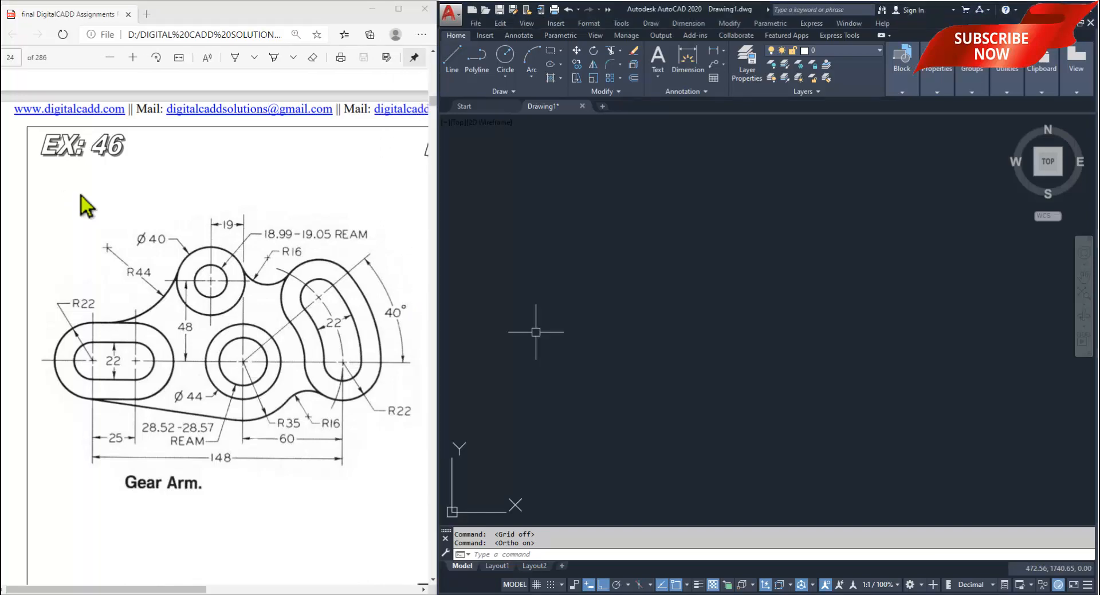
scroll(86, 206, down, 2)
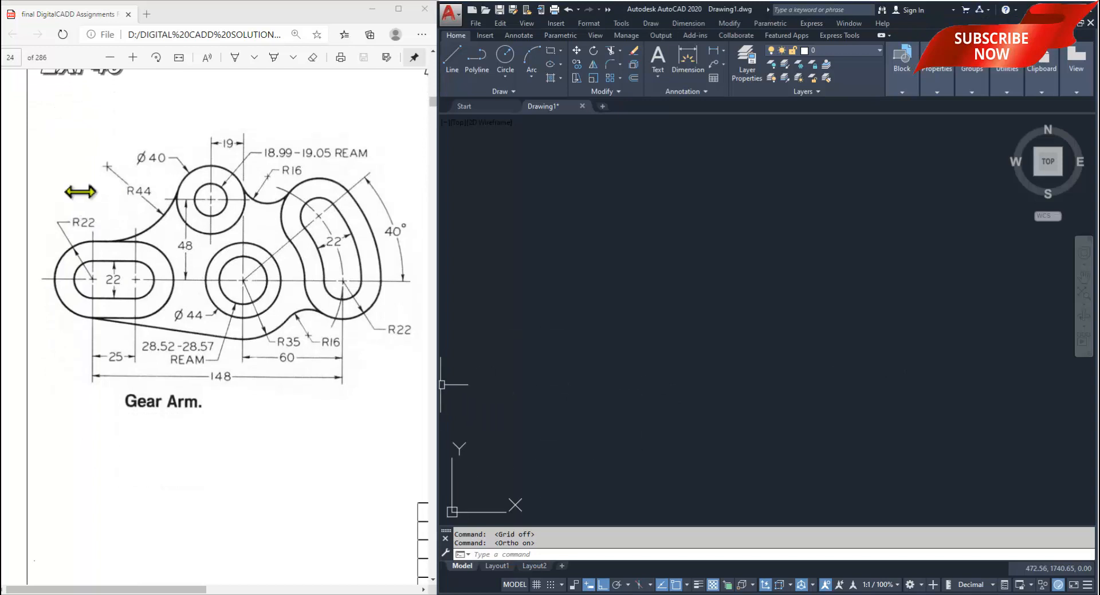
drag(440, 386, 427, 386)
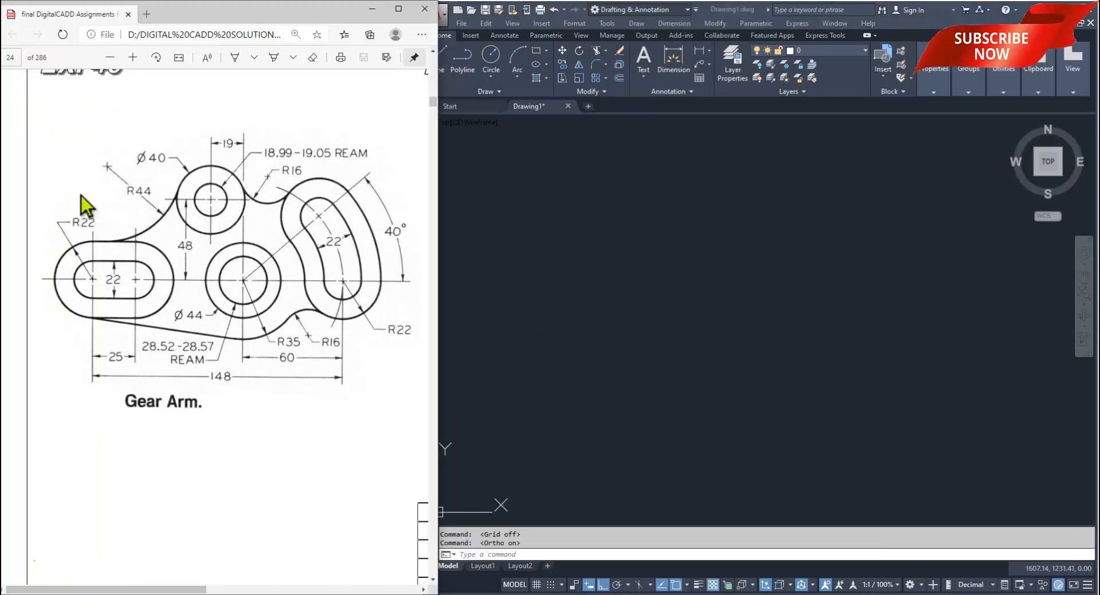
mouse_move(439, 319)
mouse_down()
mouse_move(405, 322)
mouse_move(421, 323)
mouse_up()
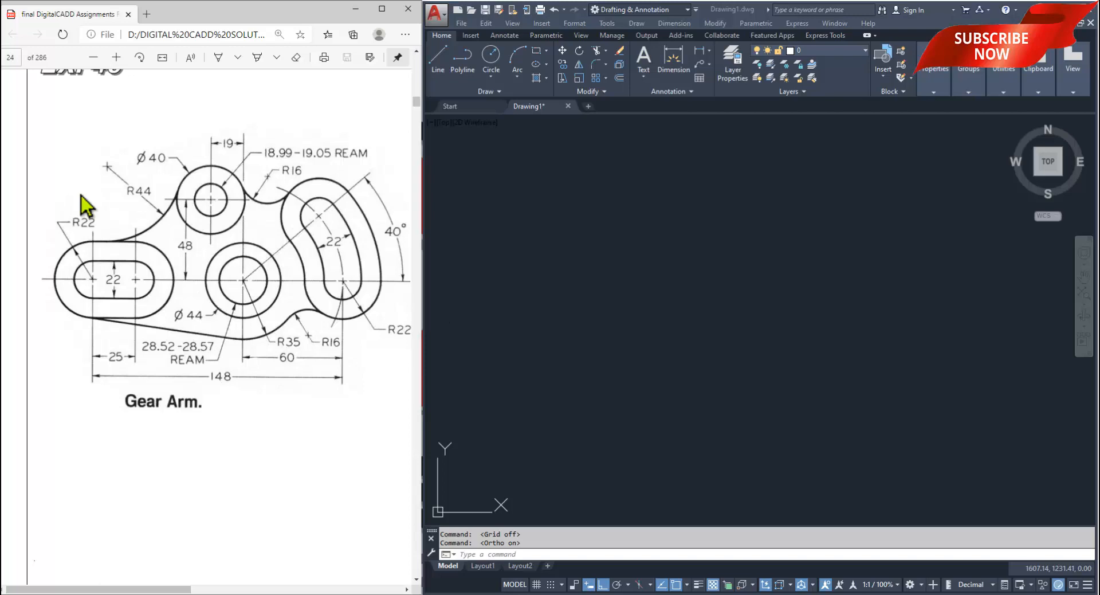
- In AutoCAD, create a new layer named 01.Drawings and set its color to yellow
click(790, 327)
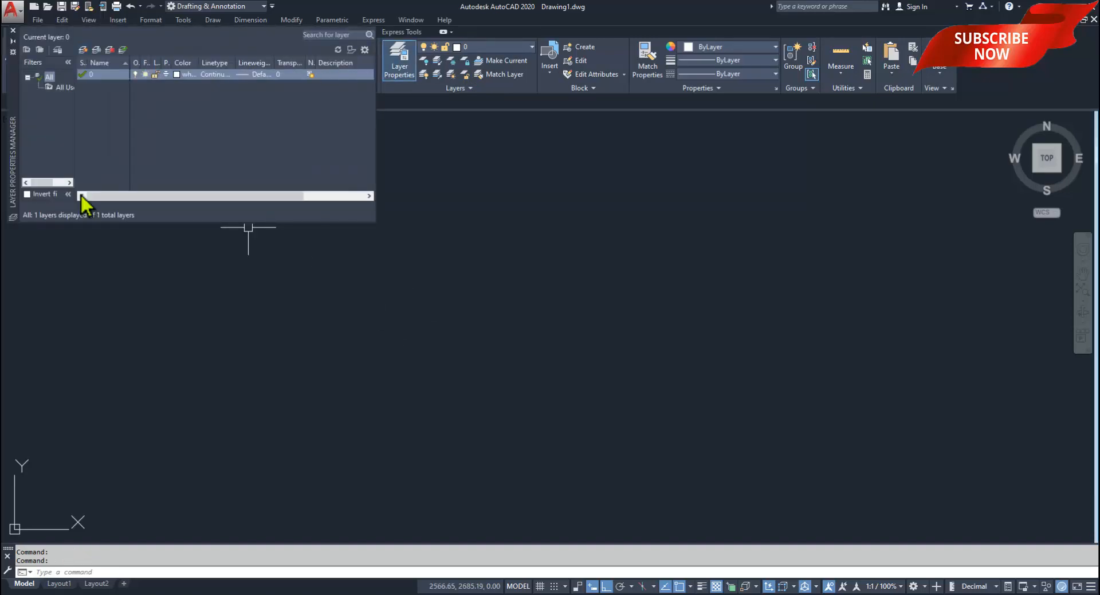
key(alt+n)
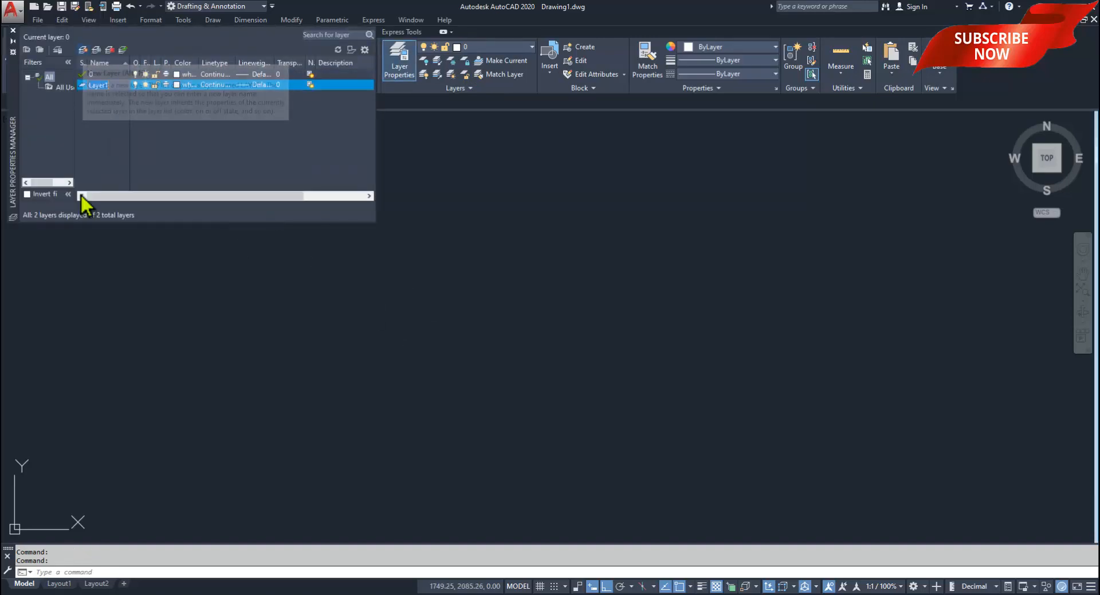
text(01)
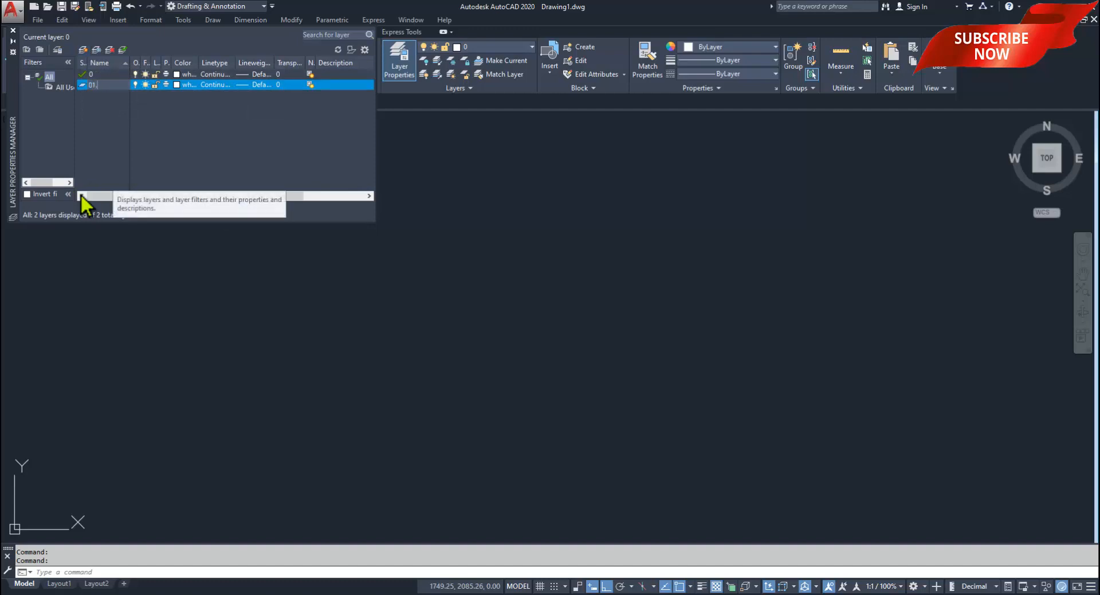
text(.Drawings)
key(Return)
click(177, 84)
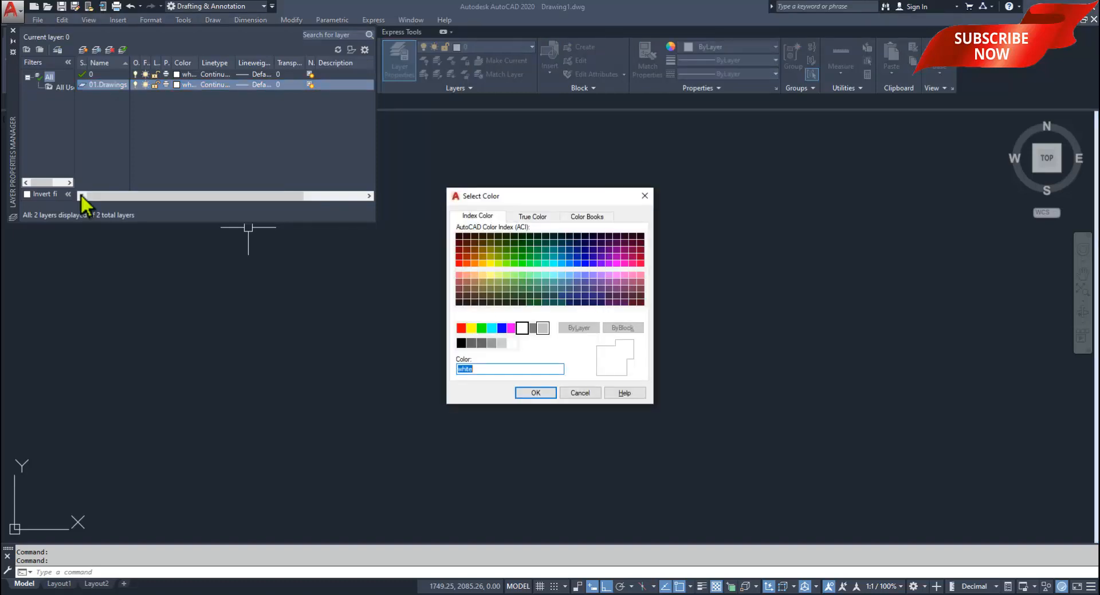
click(471, 328)
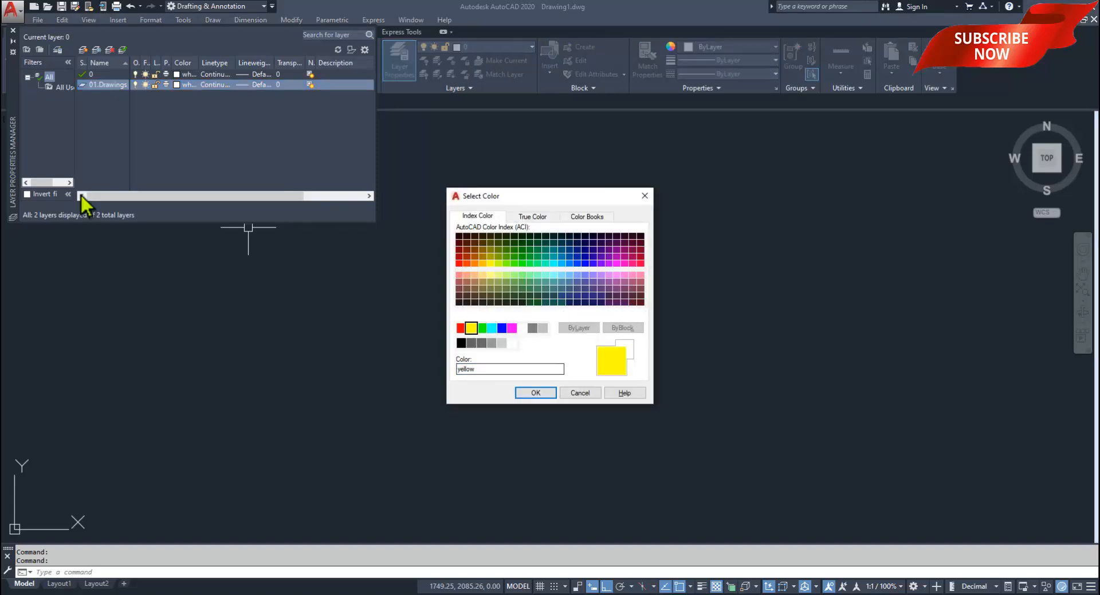
click(536, 393)
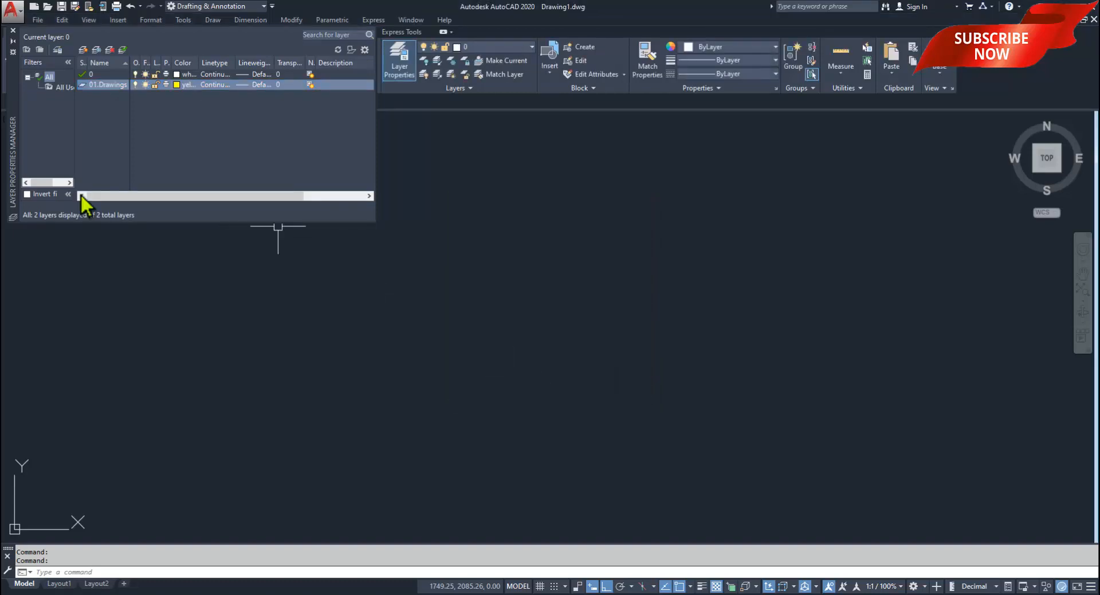
- Keep the Continuous linetype for the 01.Drawings layer and set its lineweight to 0.30 mm
click(215, 85)
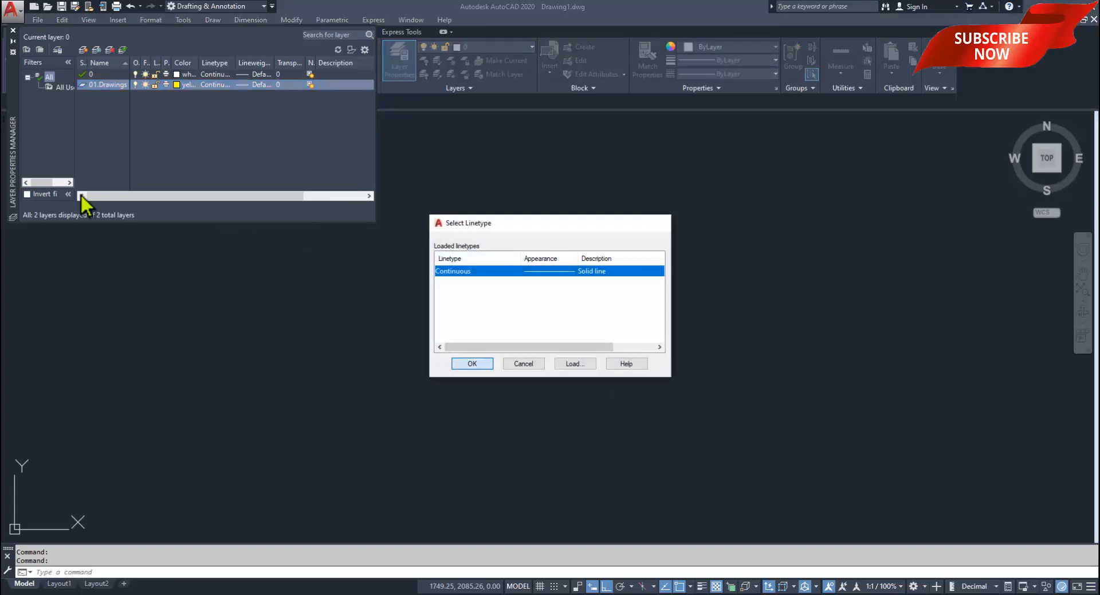
click(472, 363)
click(258, 84)
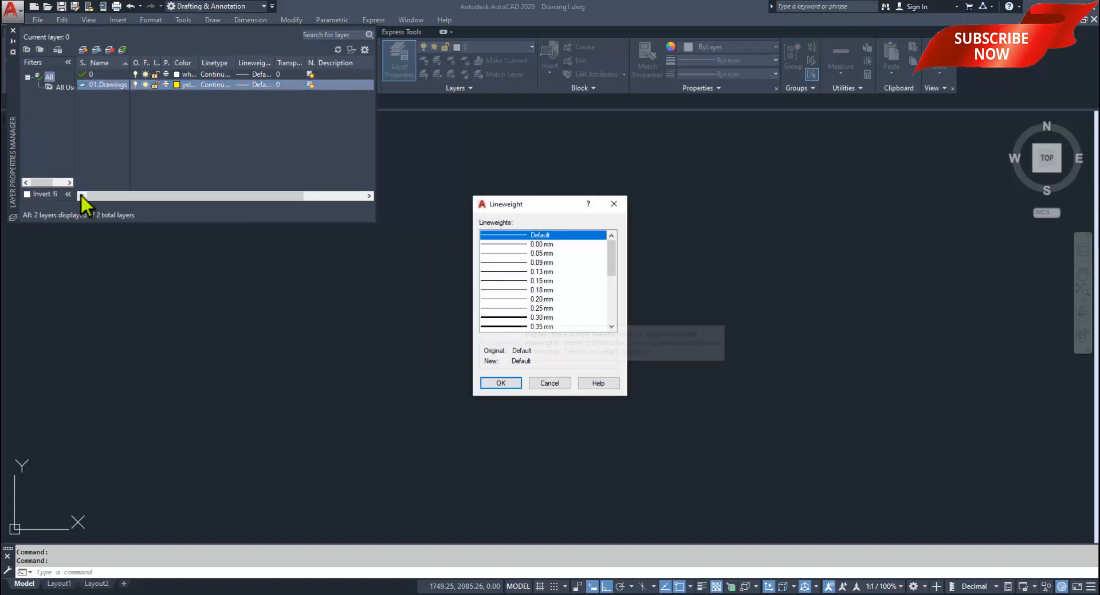
click(532, 318)
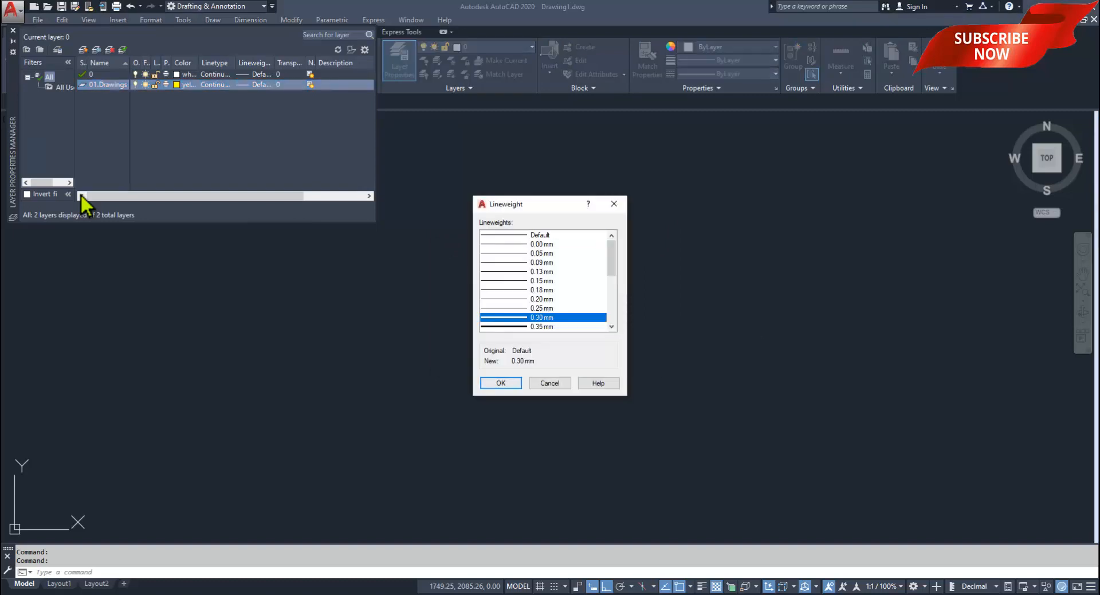
click(501, 383)
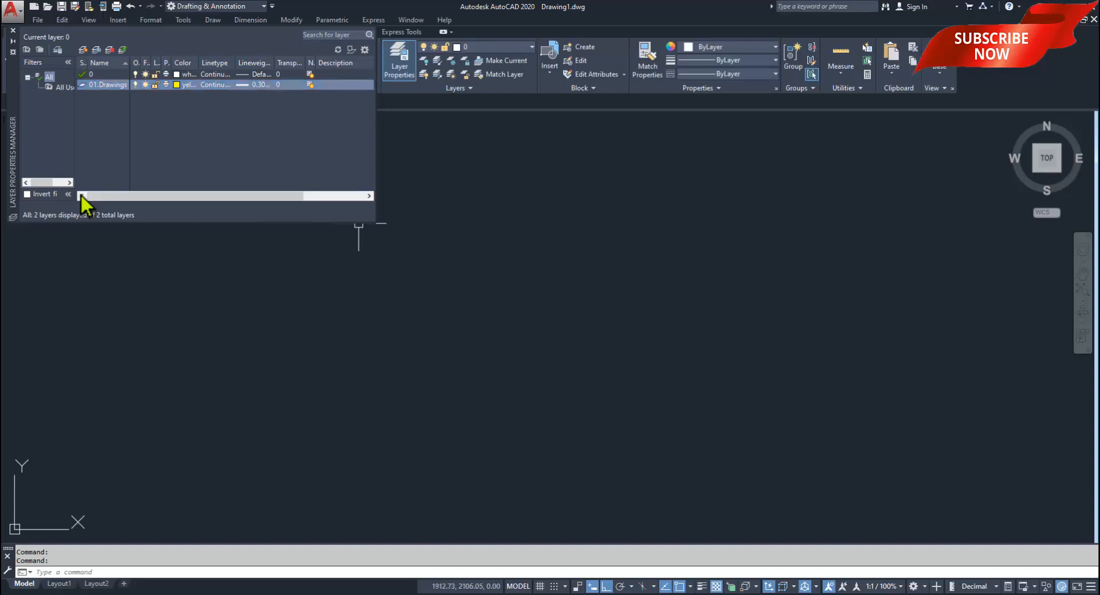
- Create a second new layer named 02.Centre Lines and set its color to red
click(83, 50)
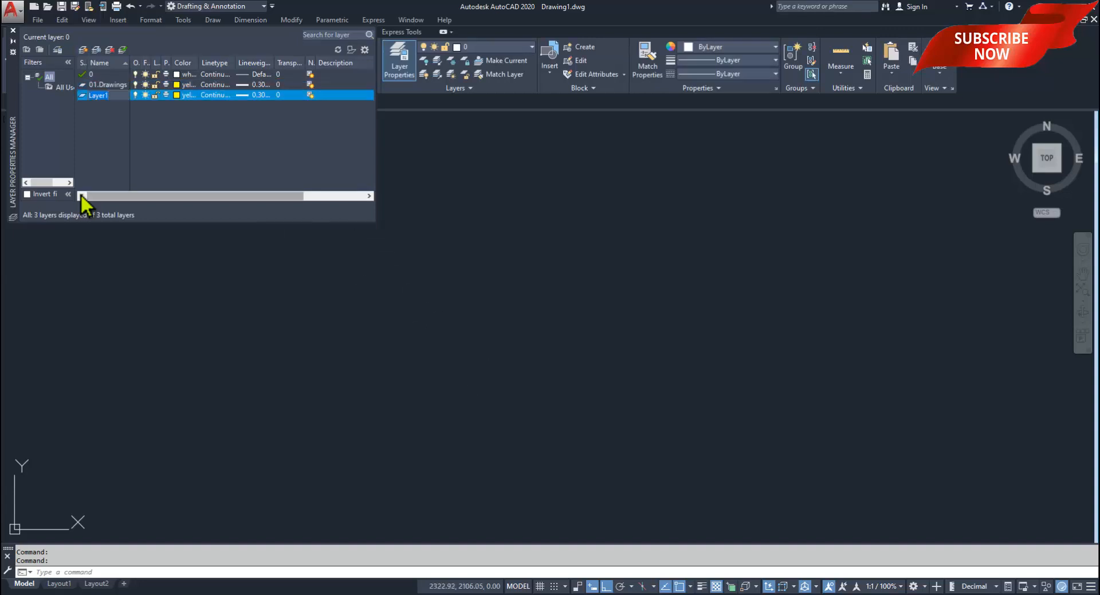
text(02.)
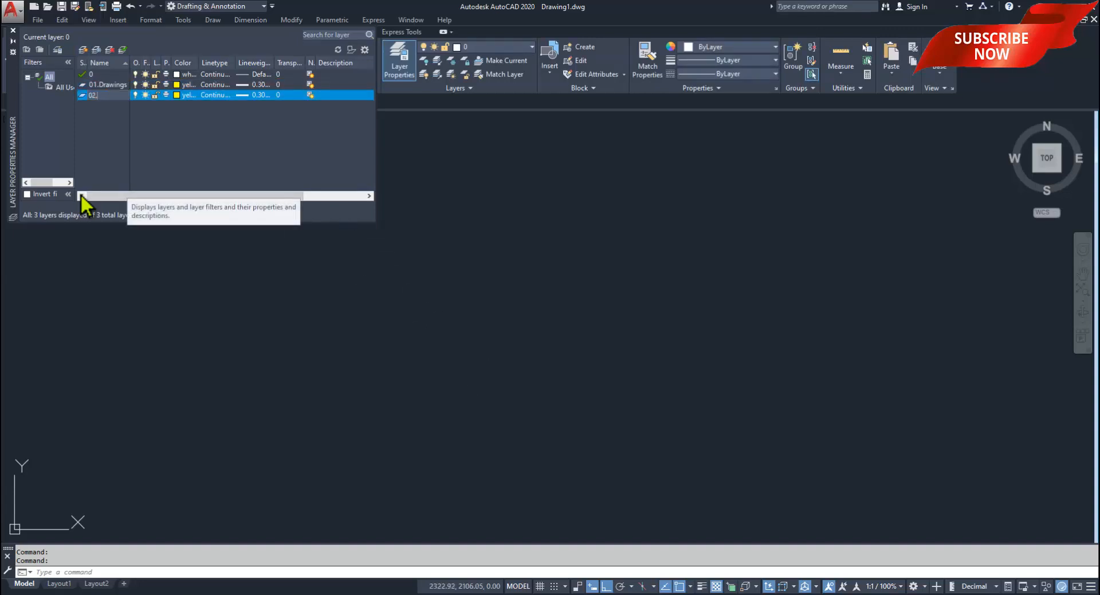
text(Centre Lines)
key(Return)
click(177, 95)
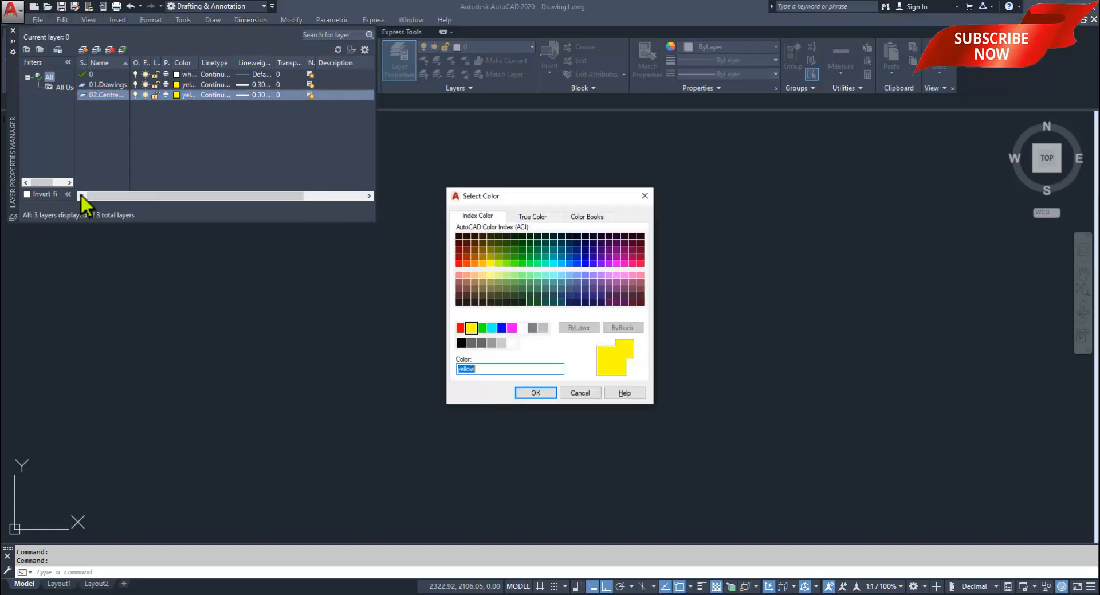
click(462, 328)
key(Return)
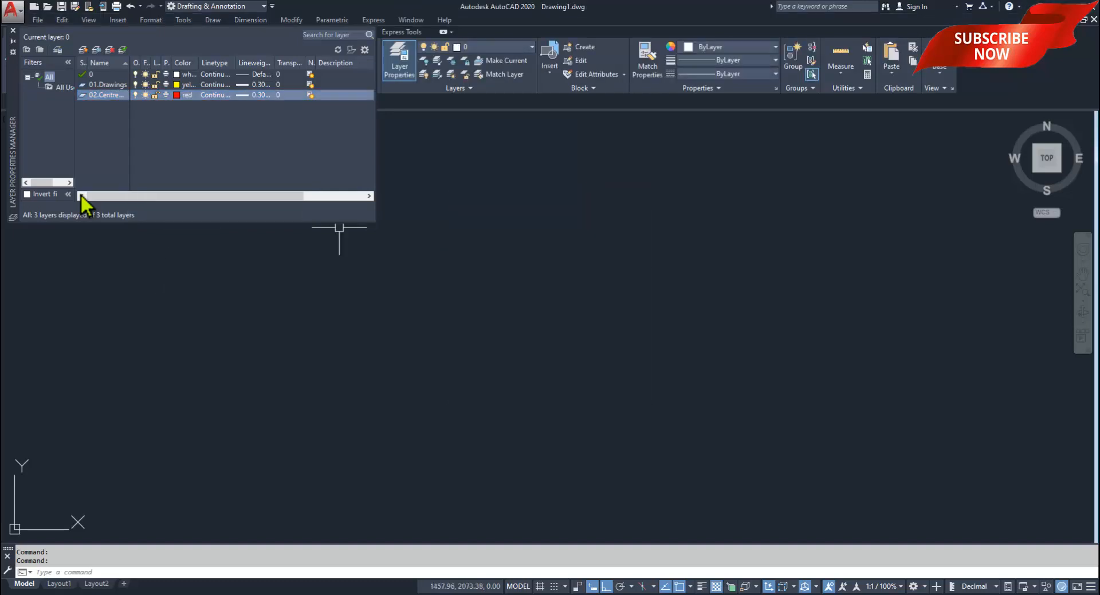
- Load the CENTER2 linetype from acadiso.lin and assign it to the 02.Centre Lines layer
click(215, 95)
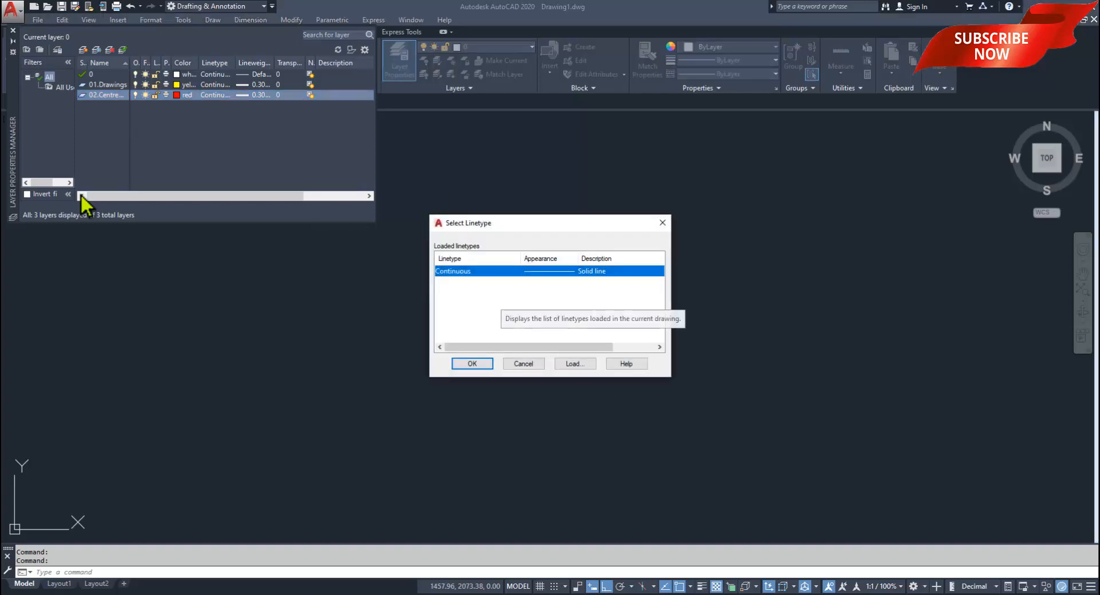
click(575, 364)
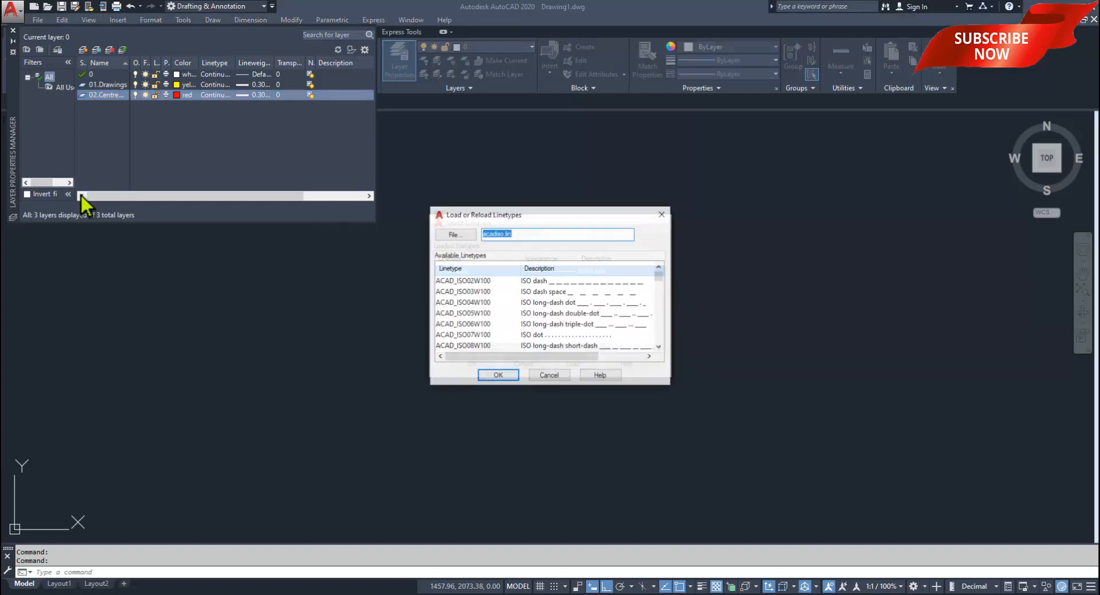
click(463, 325)
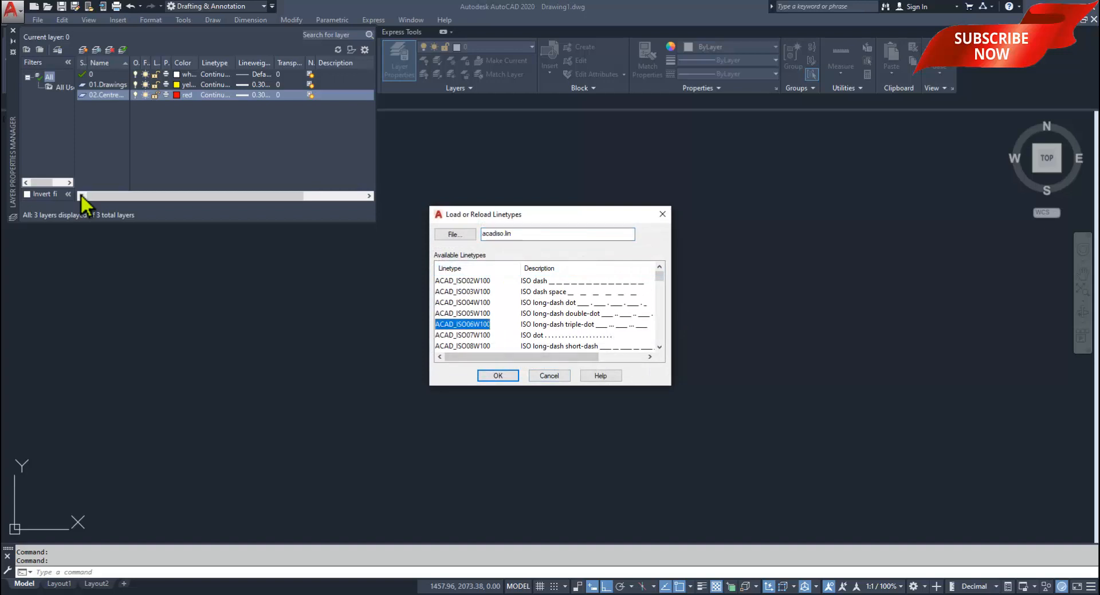
key(c)
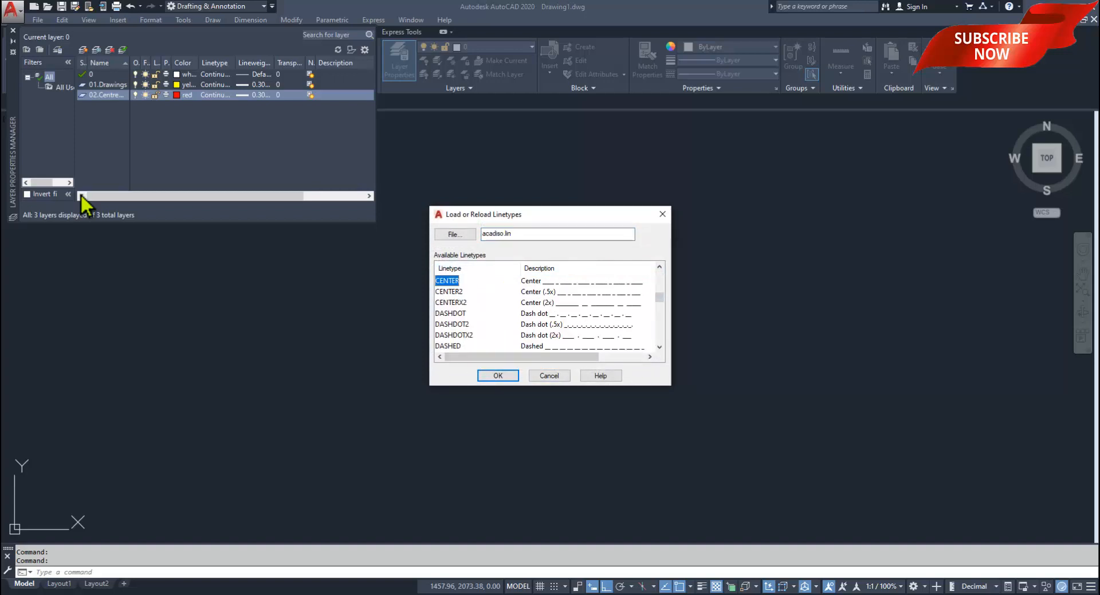
key(Down)
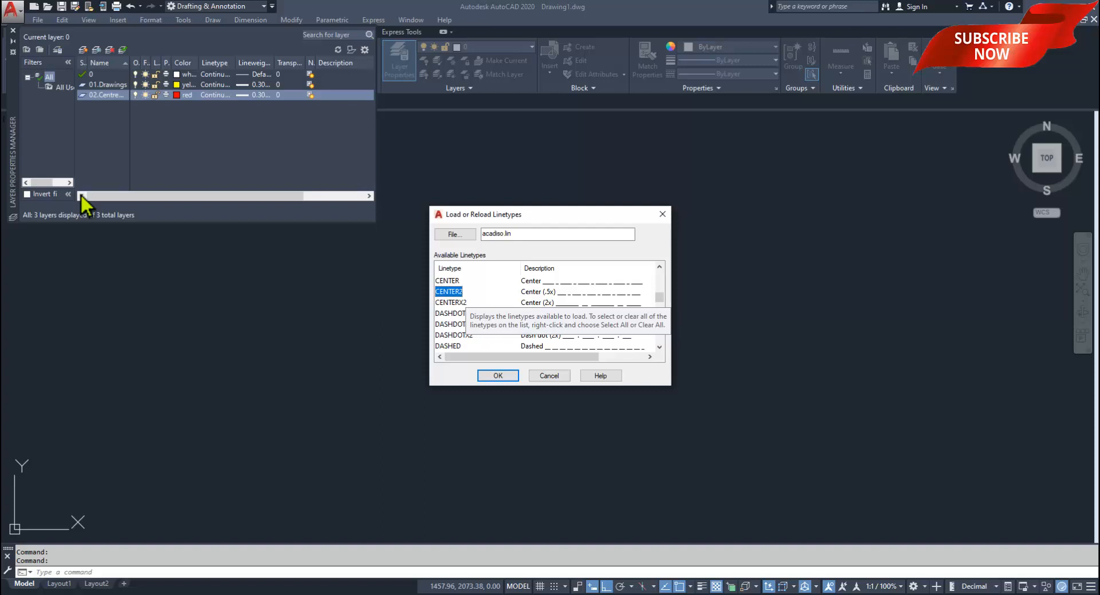
key(Return)
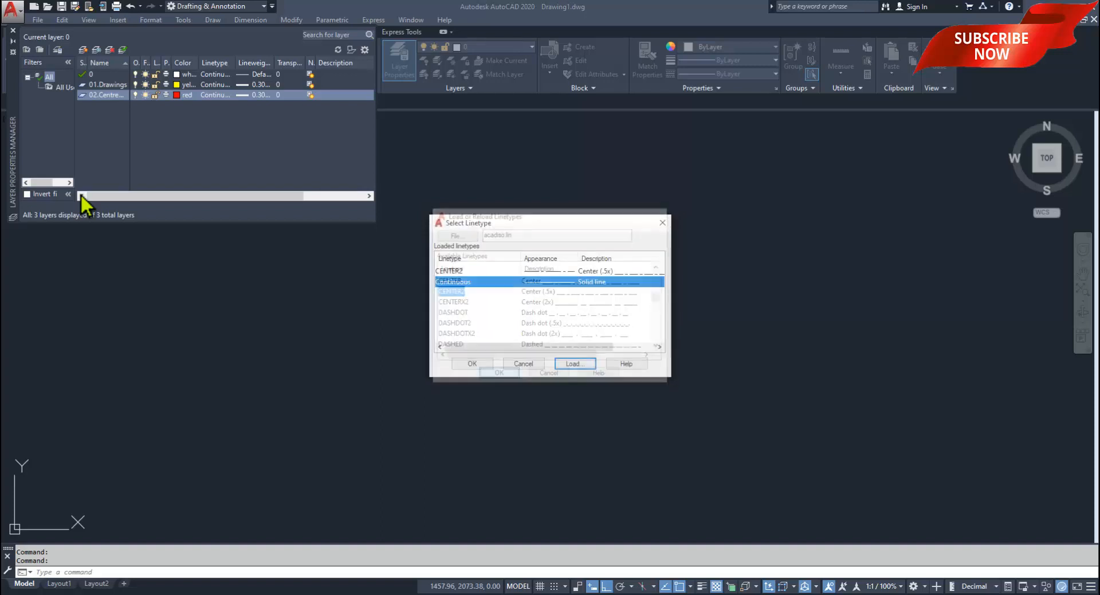
key(Up)
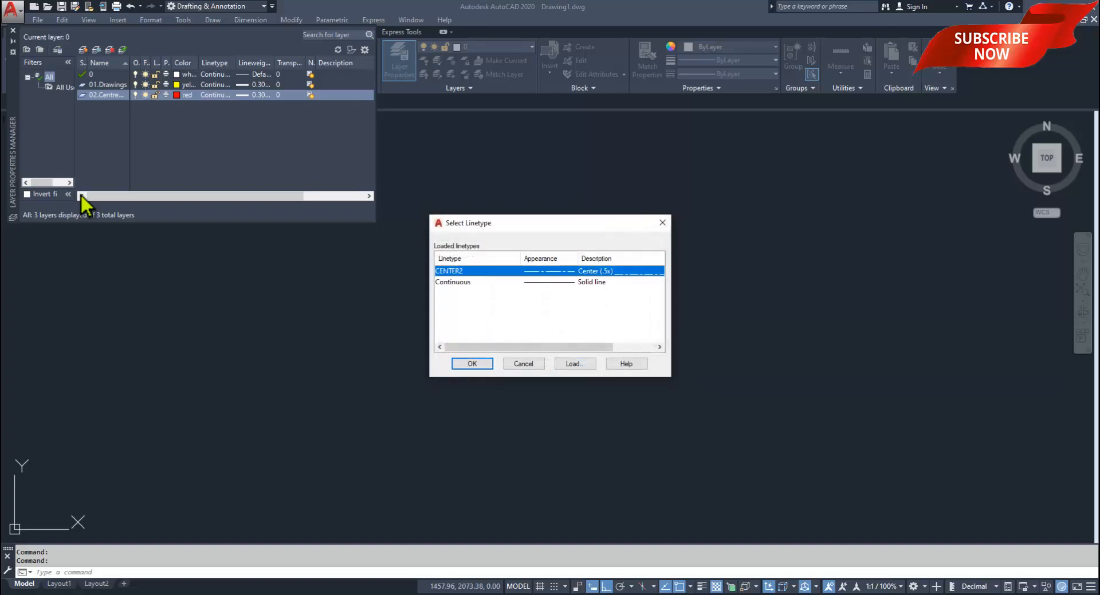
key(Return)
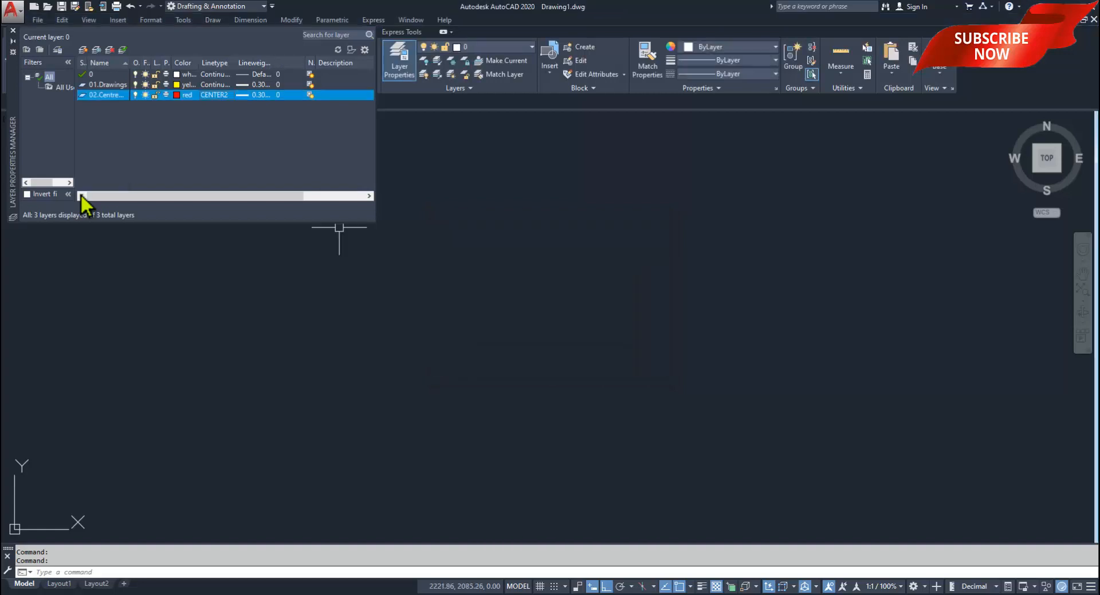
- Set the lineweight of the 02.Centre Lines layer to Default
click(258, 95)
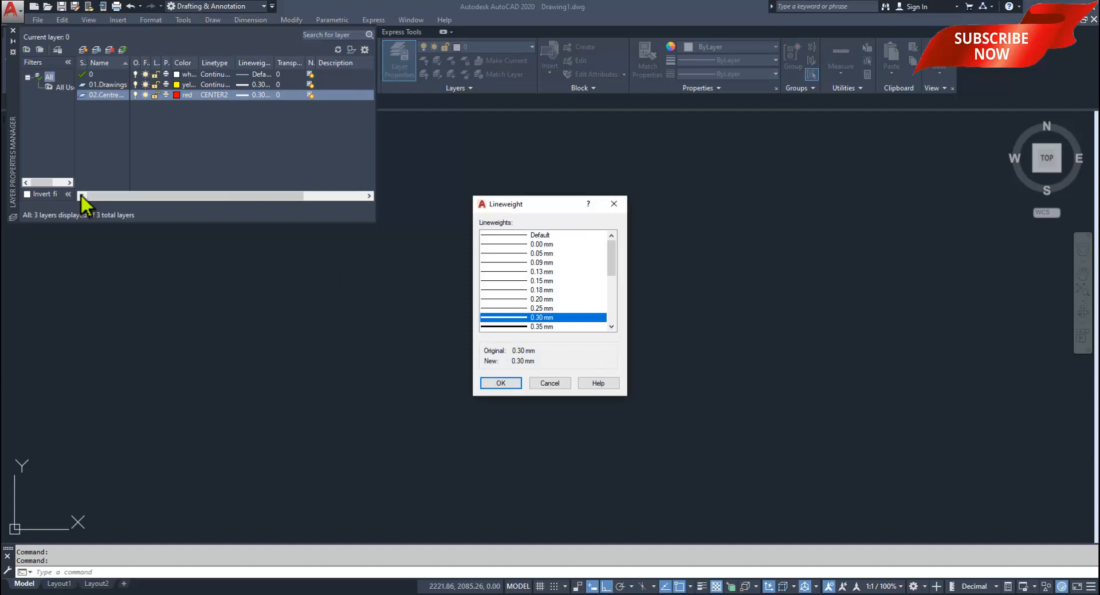
click(540, 235)
click(501, 383)
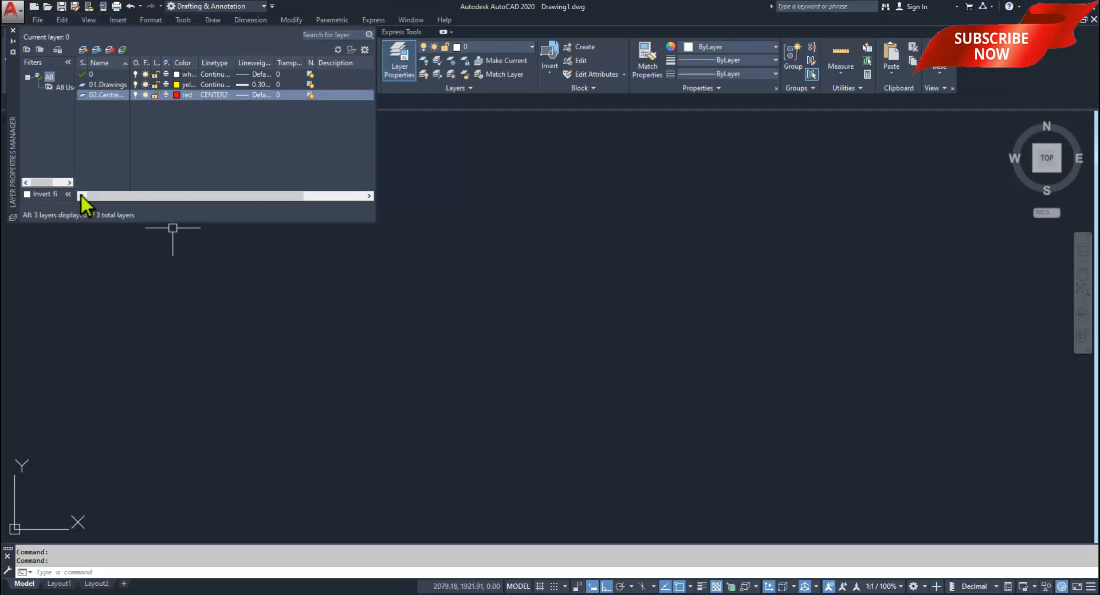
- Create a third new layer named 03.Dimensions, and enlarge the layer manager and its Name column to fit the full layer names
key(alt+n)
text(03.)
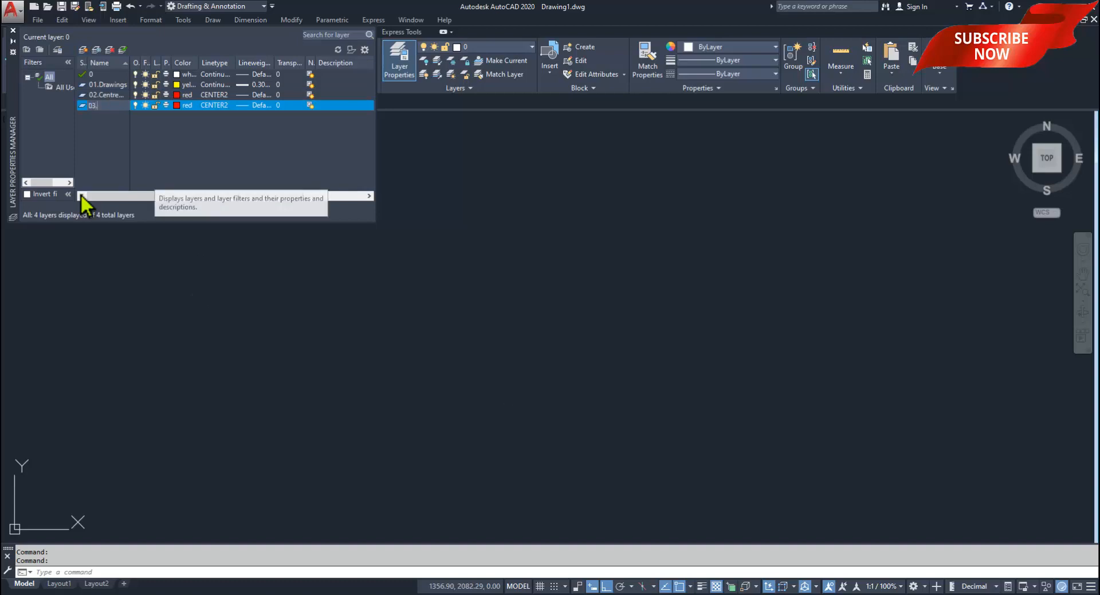
text(Dim)
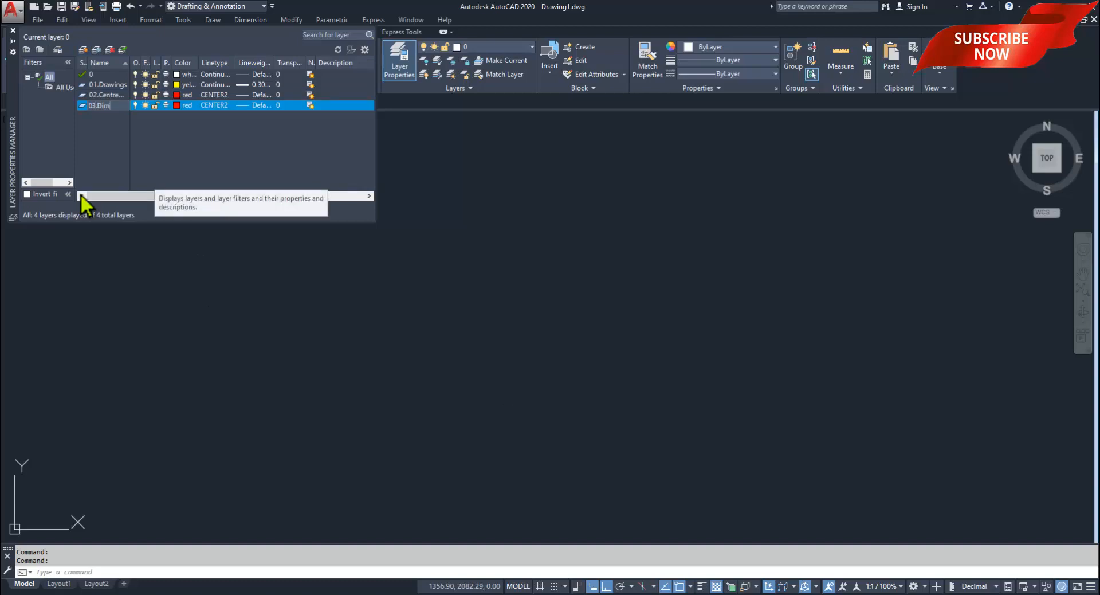
text(ensions)
key(Return)
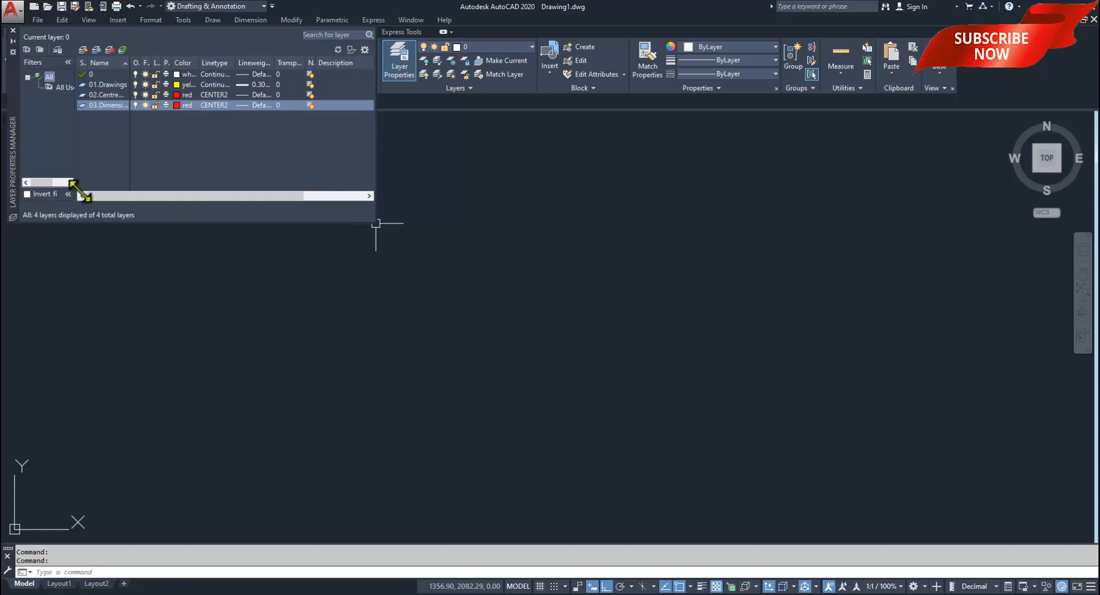
drag(376, 224, 519, 271)
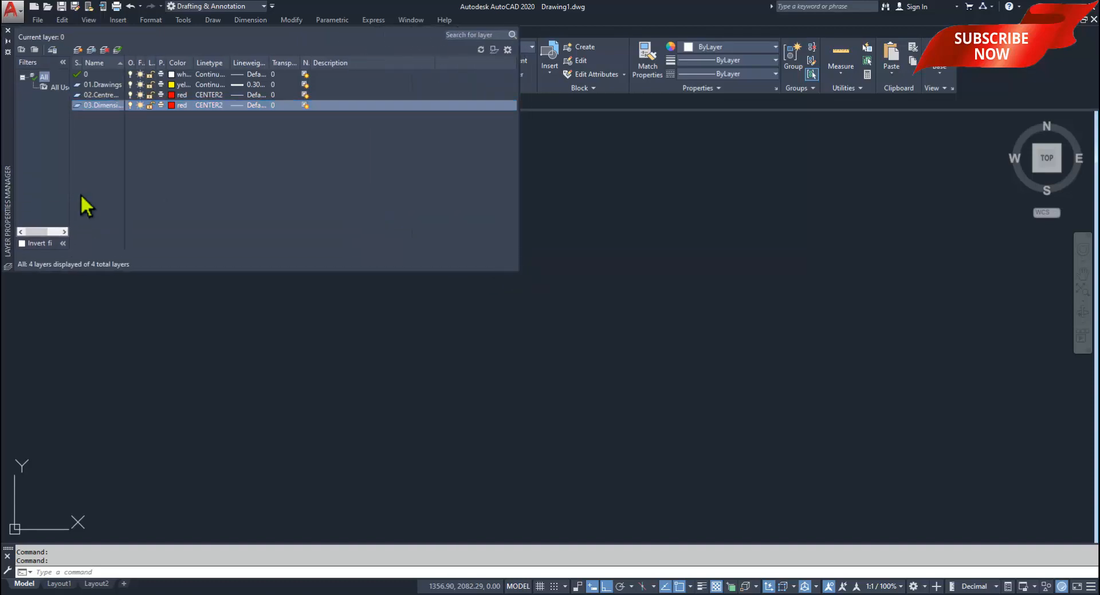
click(81, 197)
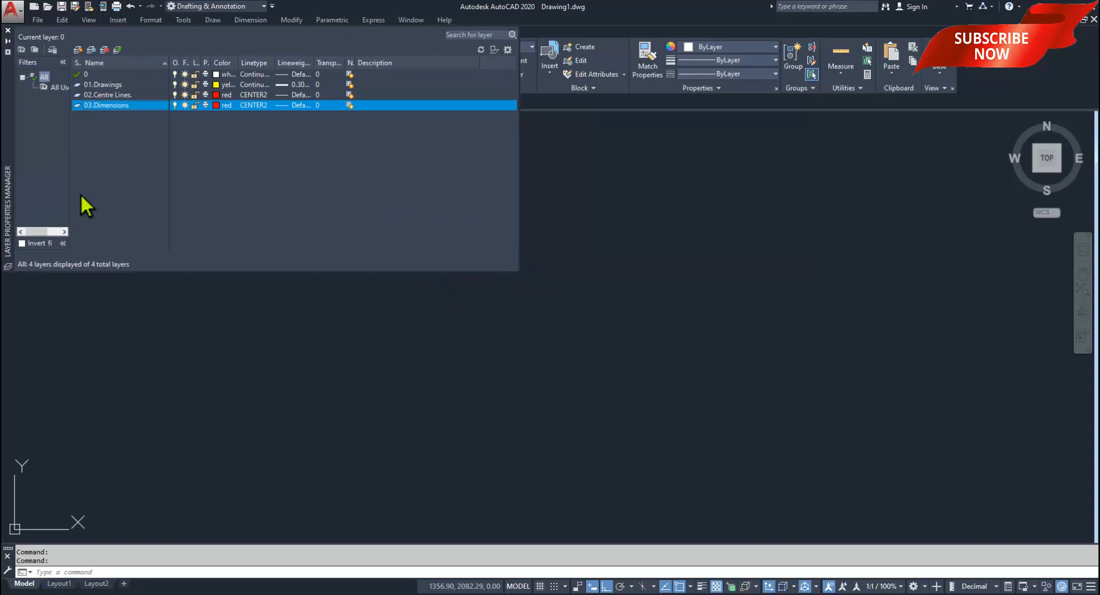
- Set the 03.Dimensions layer's color to cyan and its linetype to Continuous
click(217, 105)
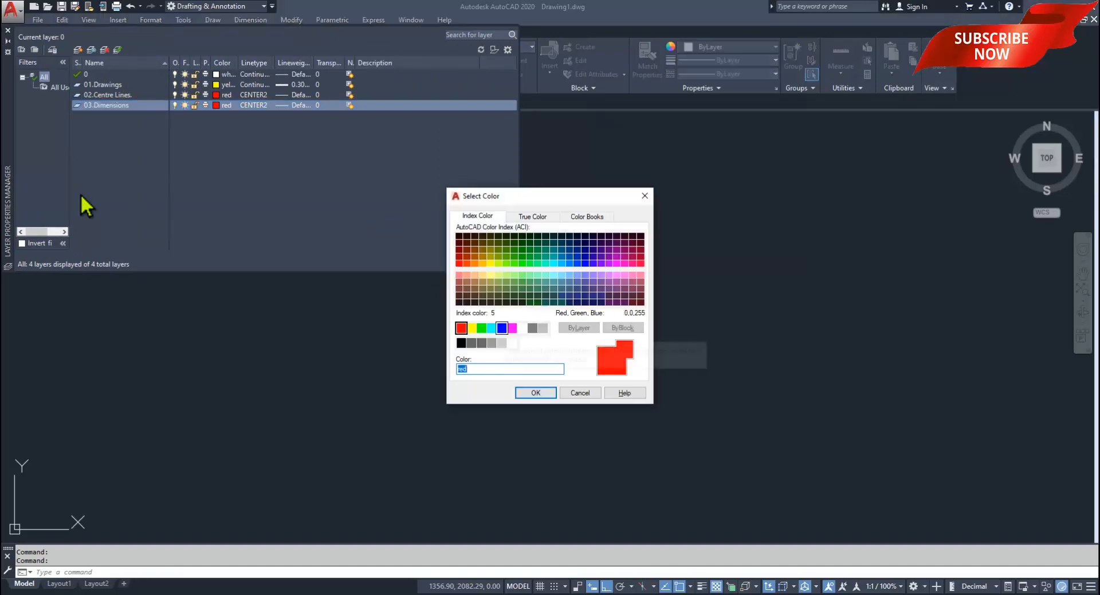
click(492, 328)
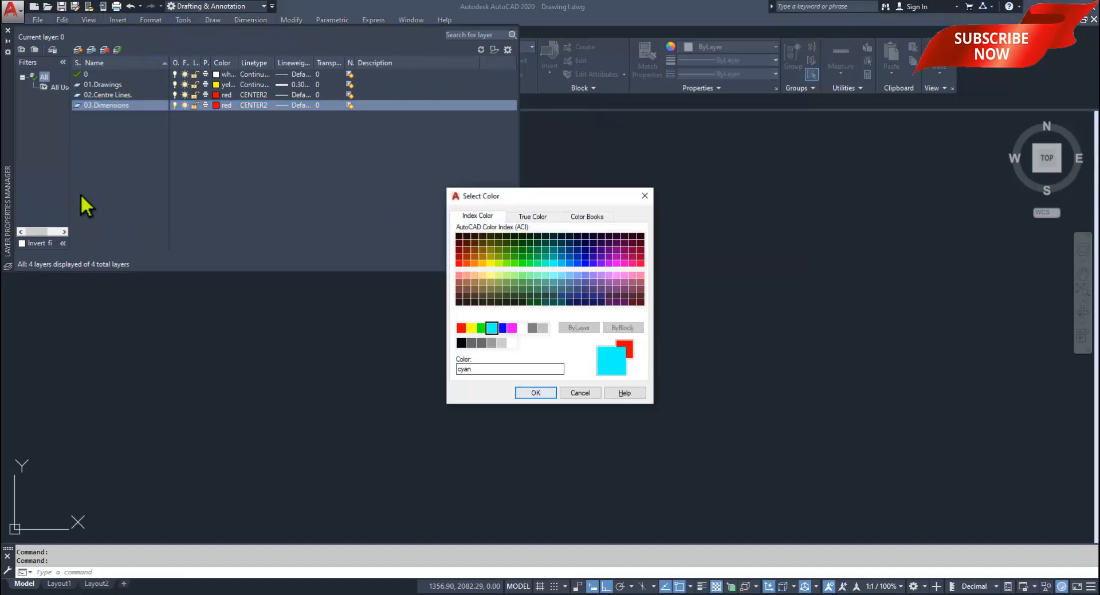
click(535, 393)
click(254, 105)
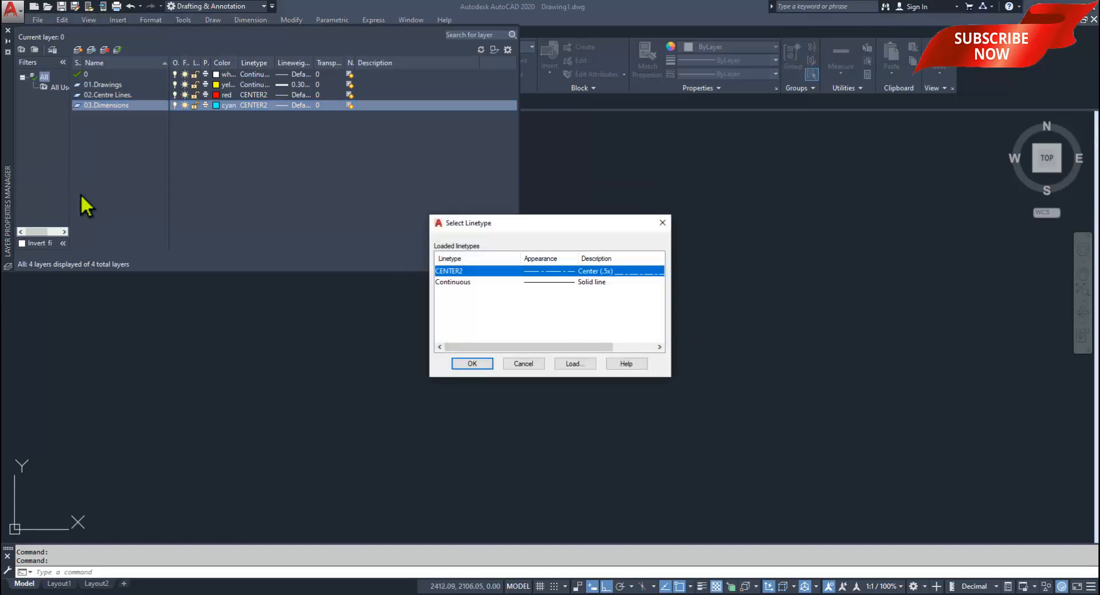
click(453, 281)
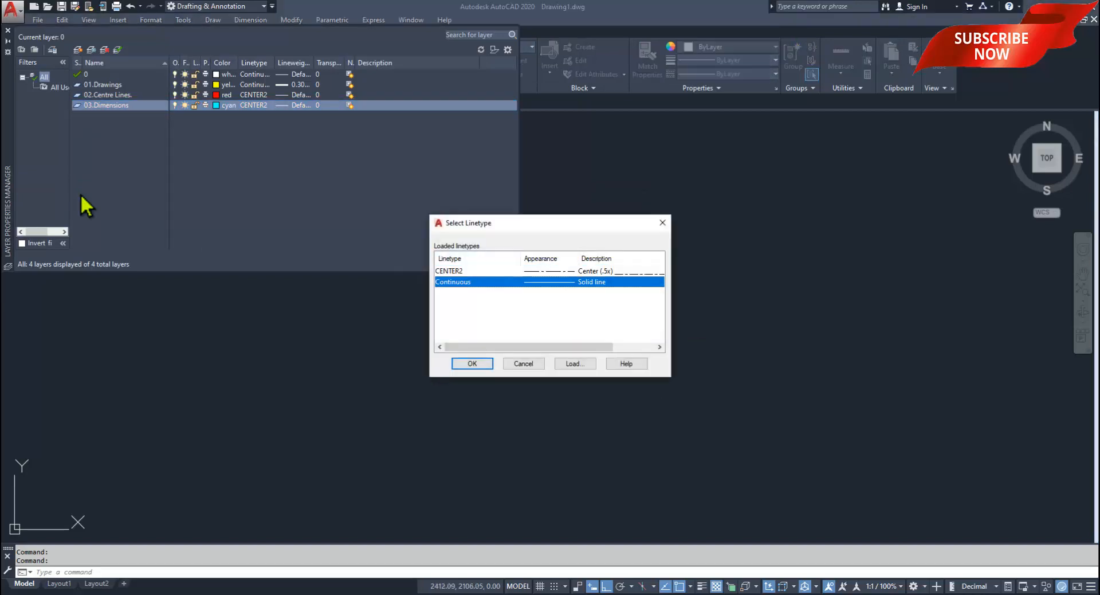
click(472, 363)
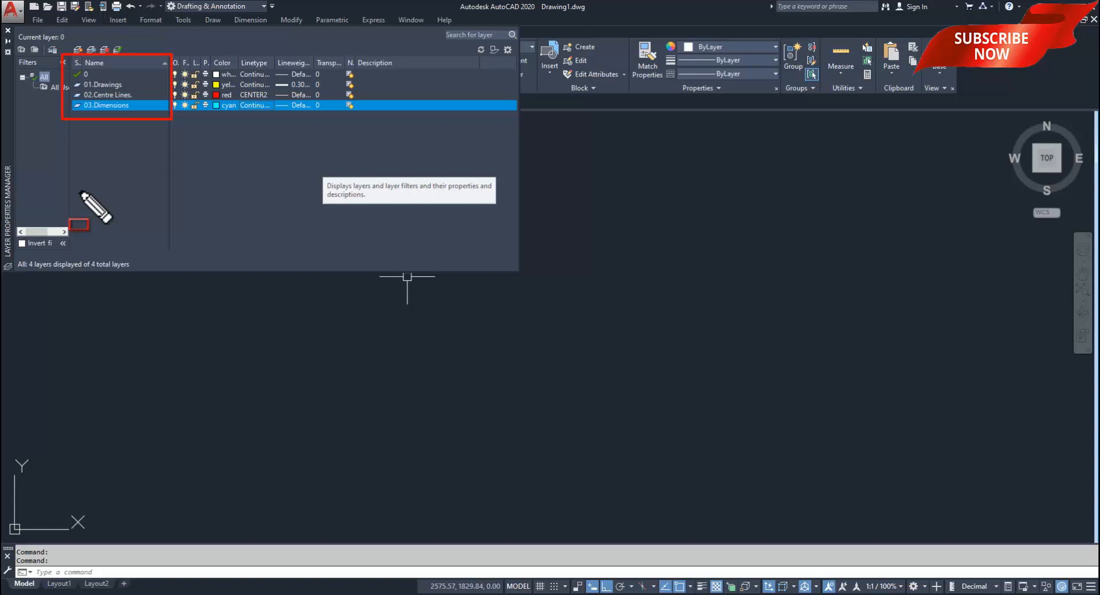
key(Escape)
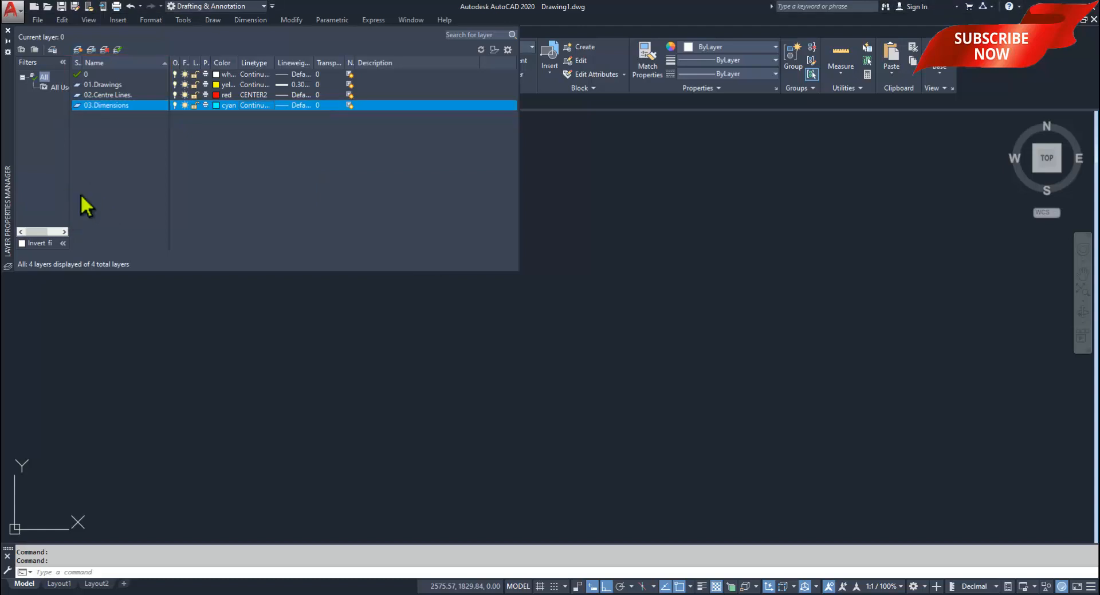
- Create a fourth new layer named "04.Texts." with magenta as its color, and close the layer manager
key(alt+n)
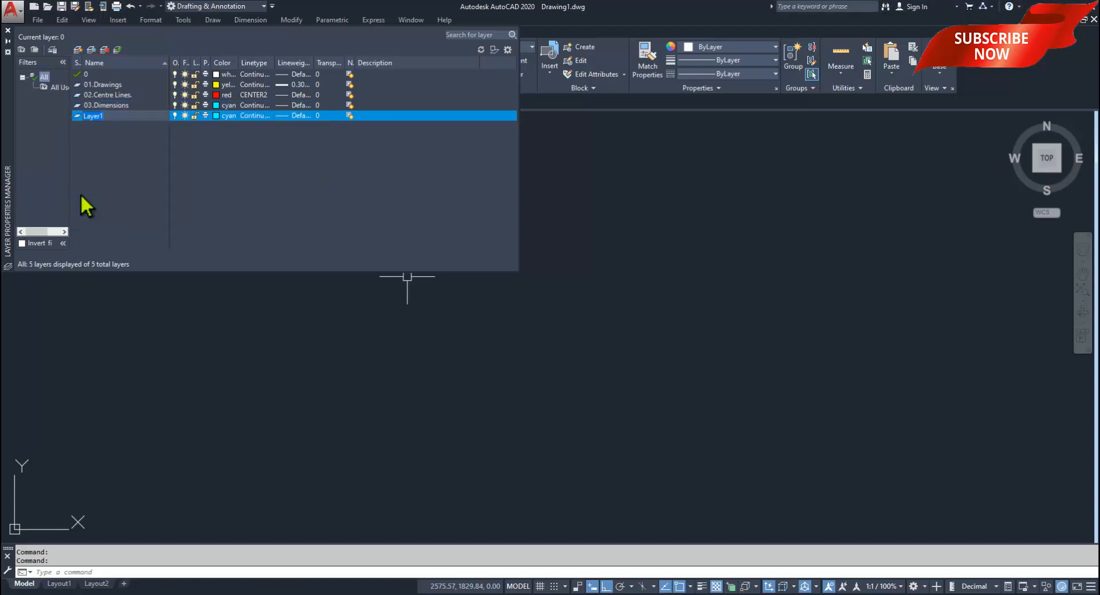
text(04.Ter)
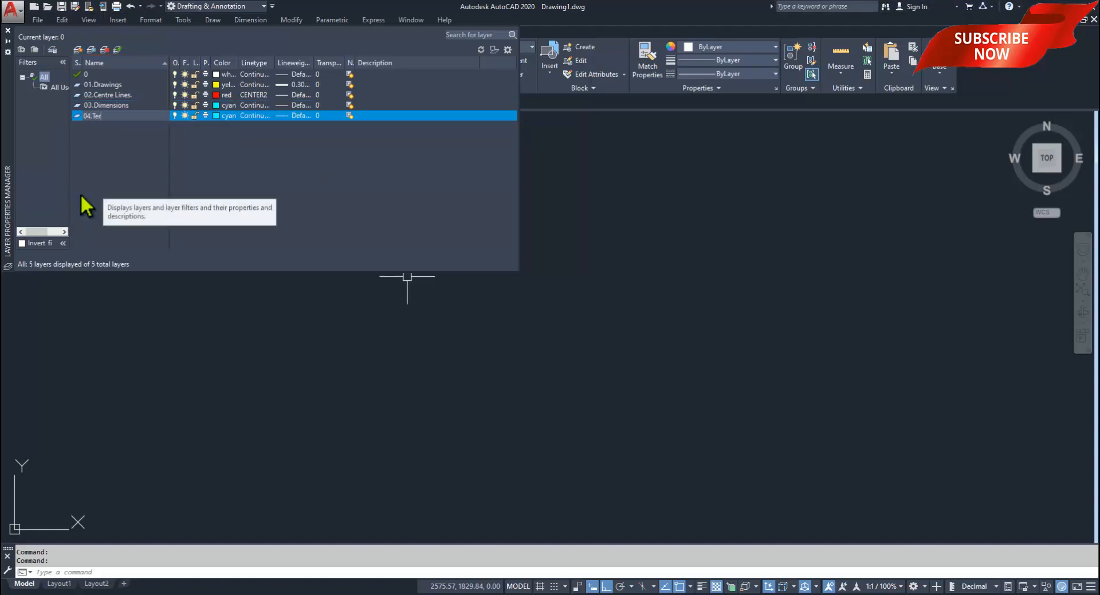
text(xt)
key(BackSpace)
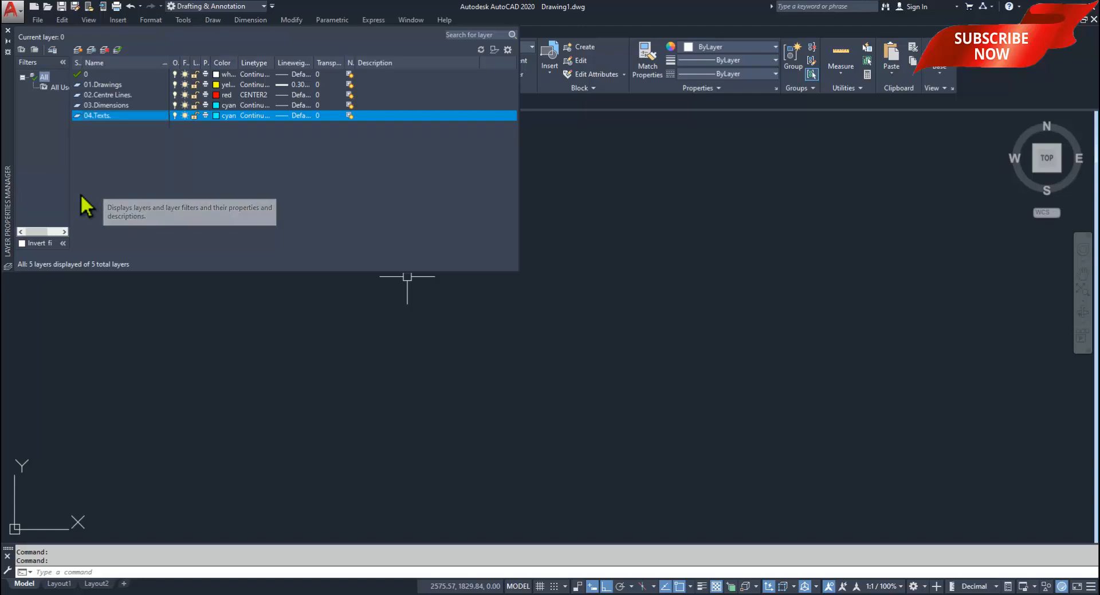
key(Return)
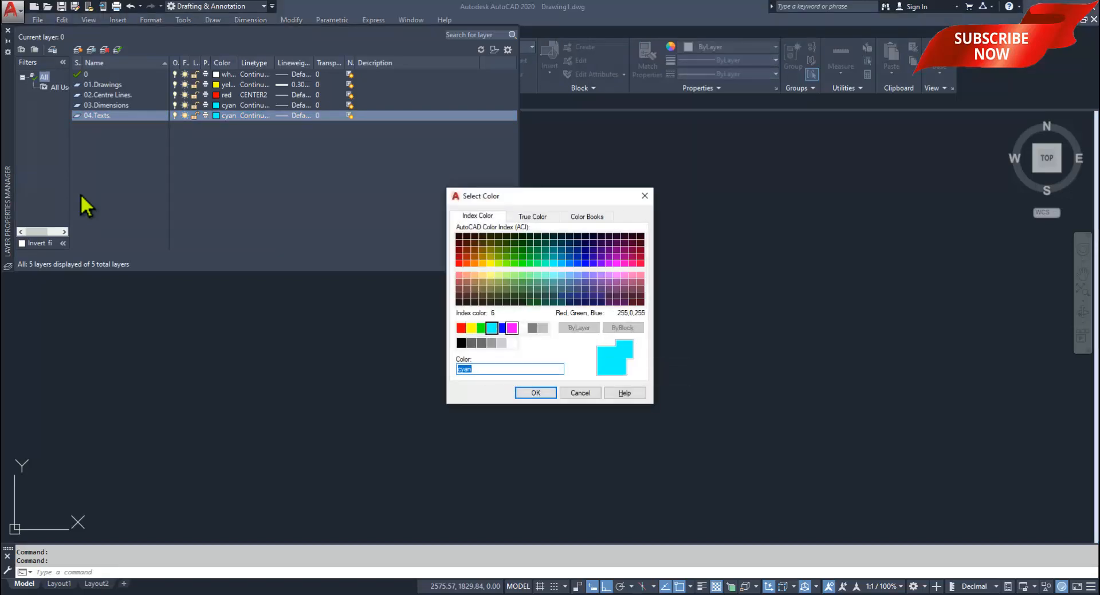
click(512, 328)
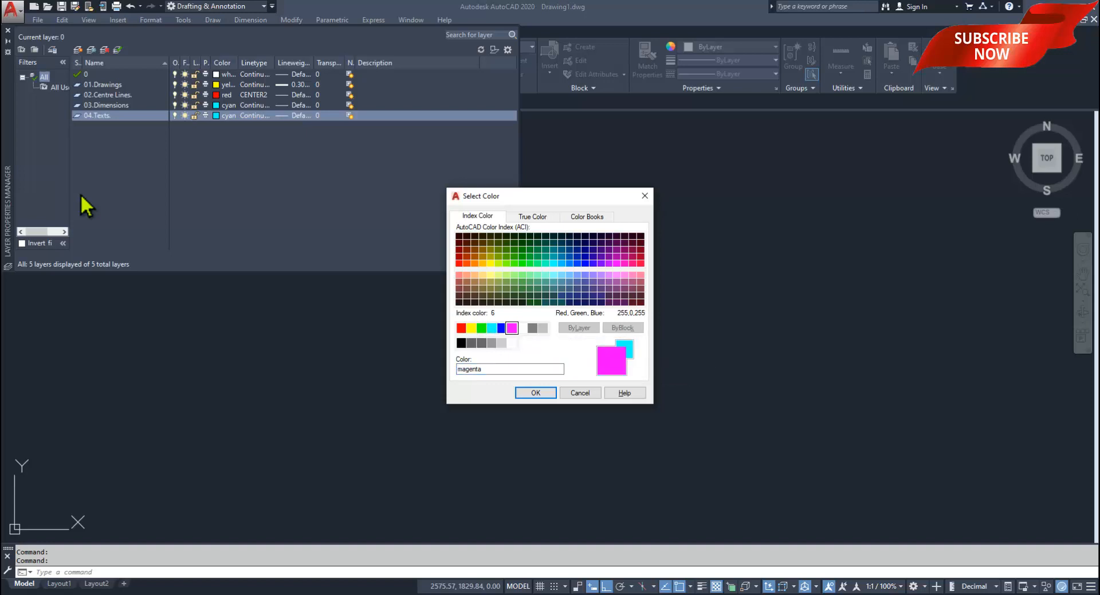
click(536, 392)
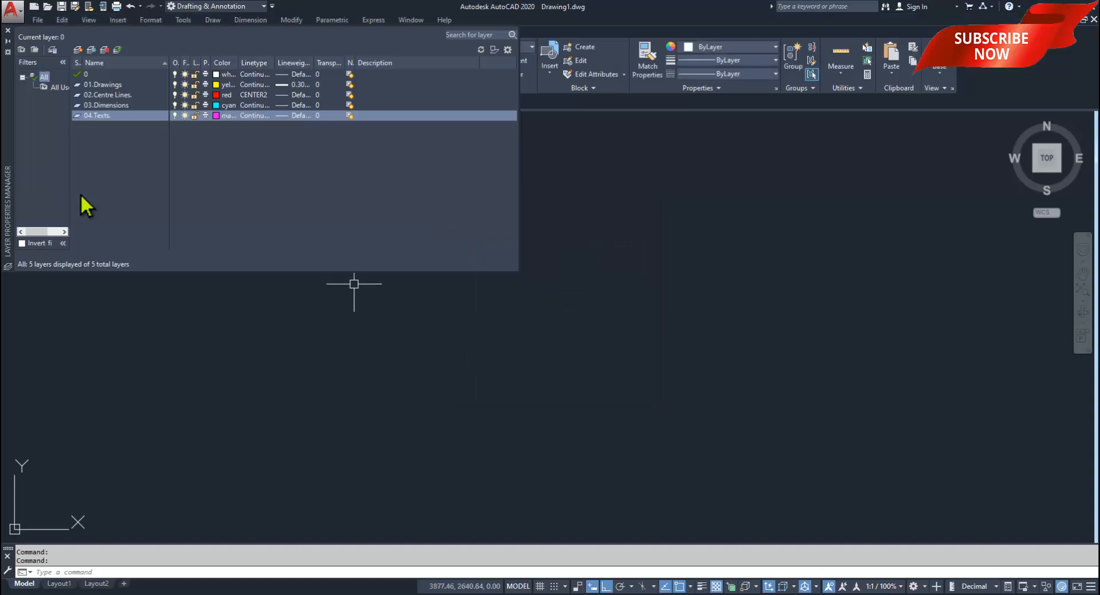
click(8, 30)
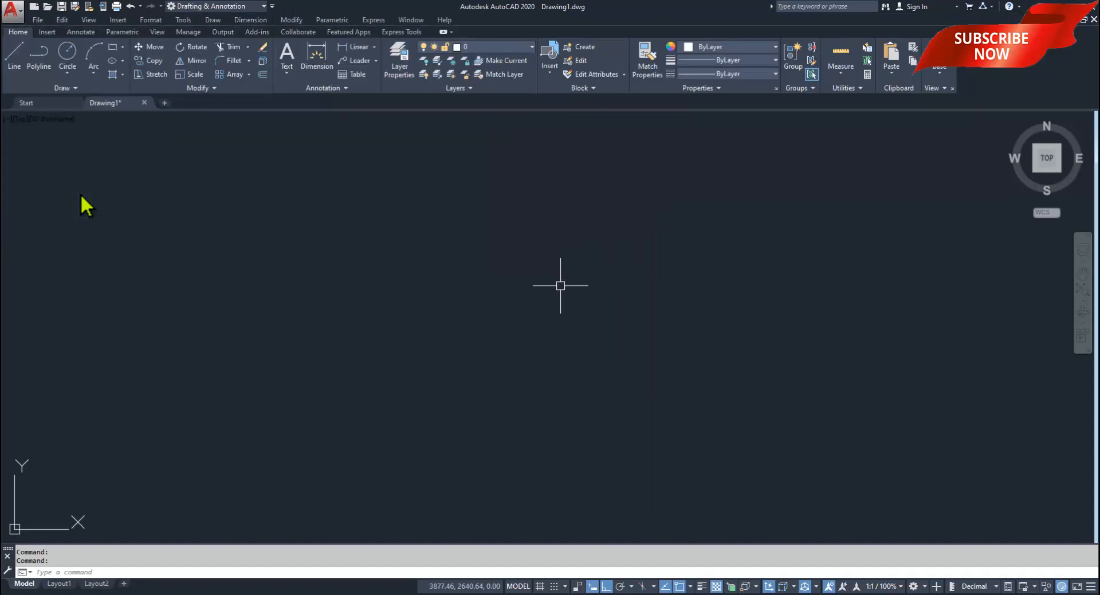
- Make 01.Drawings the current layer
click(492, 46)
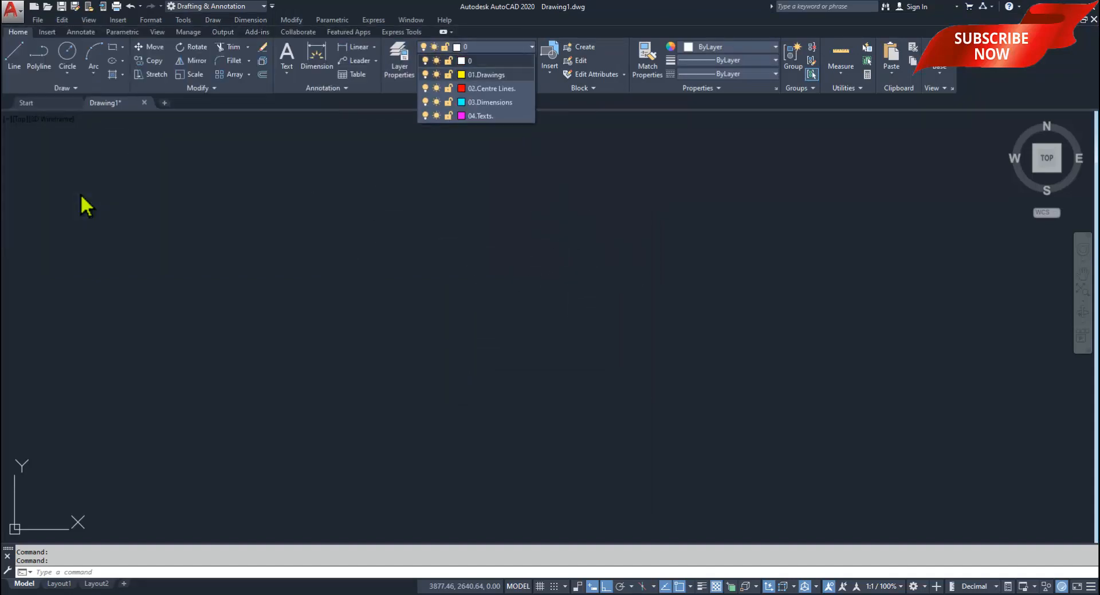
click(486, 74)
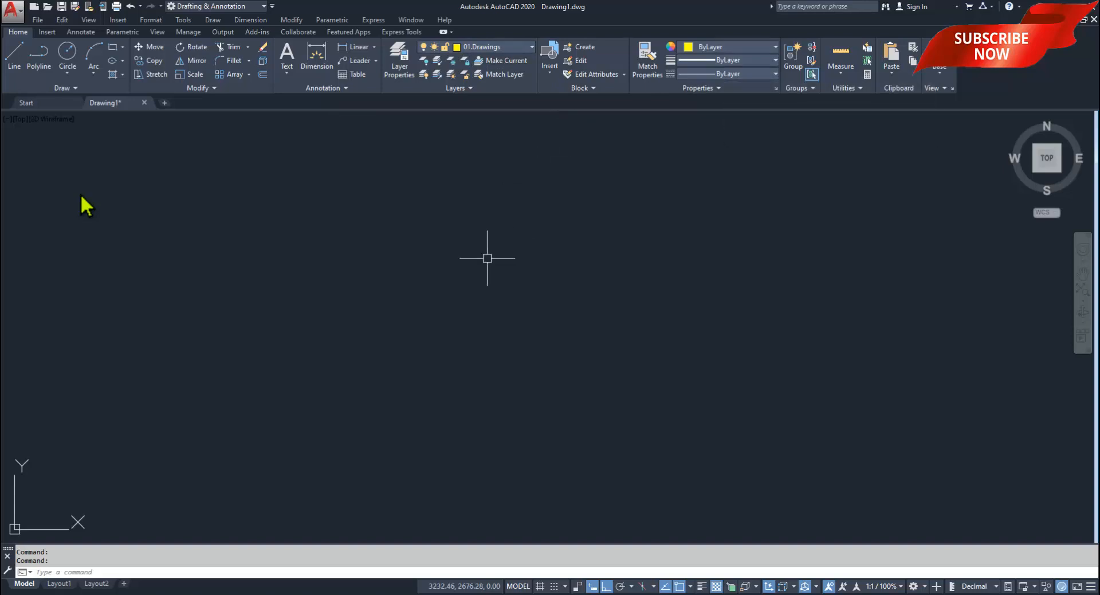
click(481, 47)
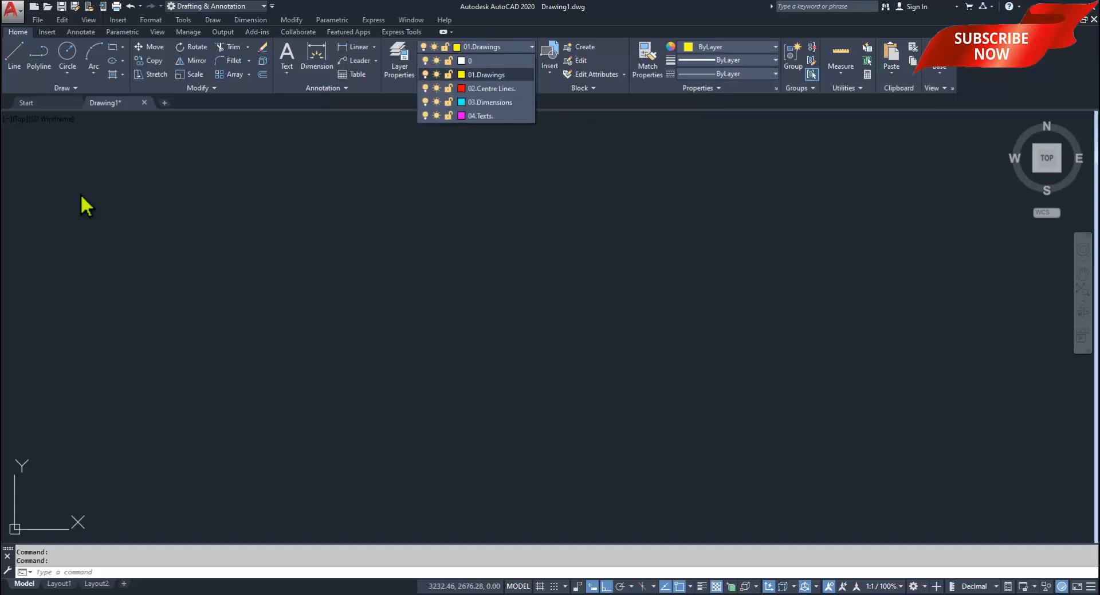
click(486, 75)
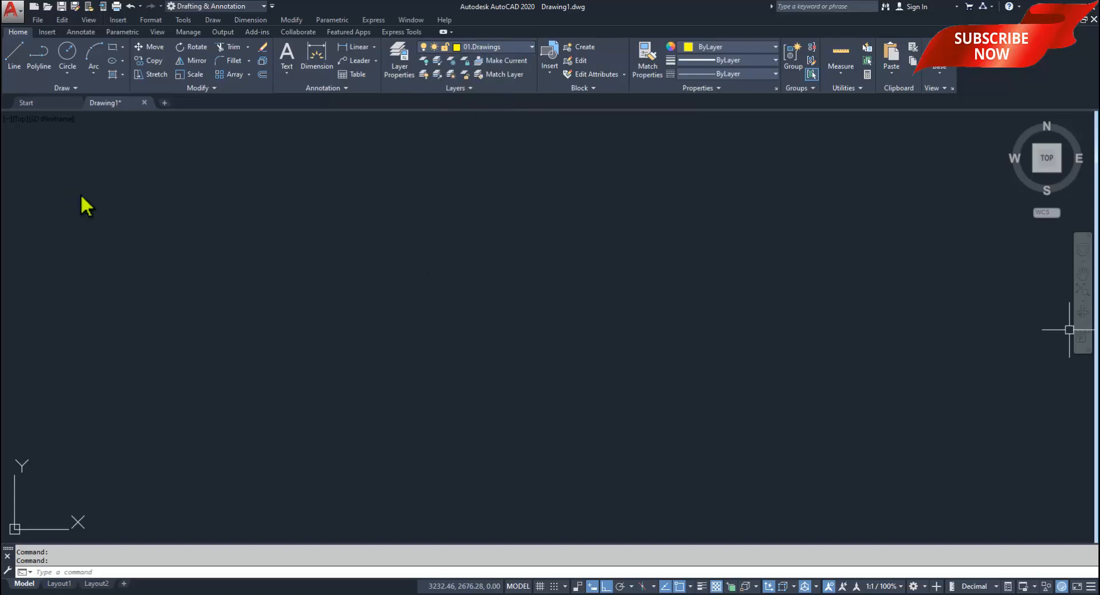
- Restore the AutoCAD window to its smaller size beside the Gear Arm reference PDF
click(1078, 6)
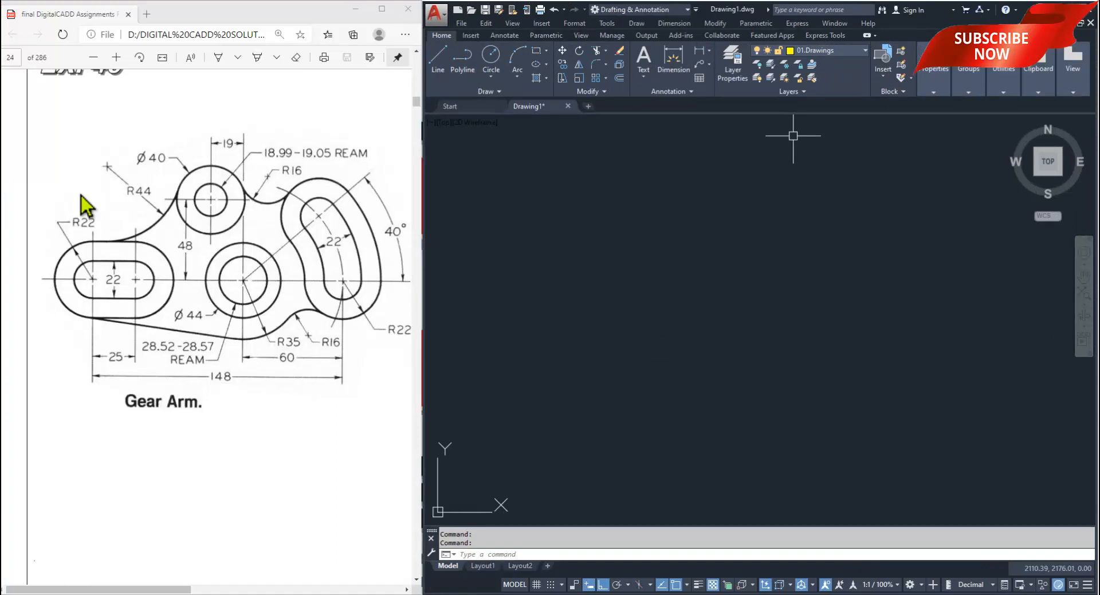
drag(749, 2, 749, 0)
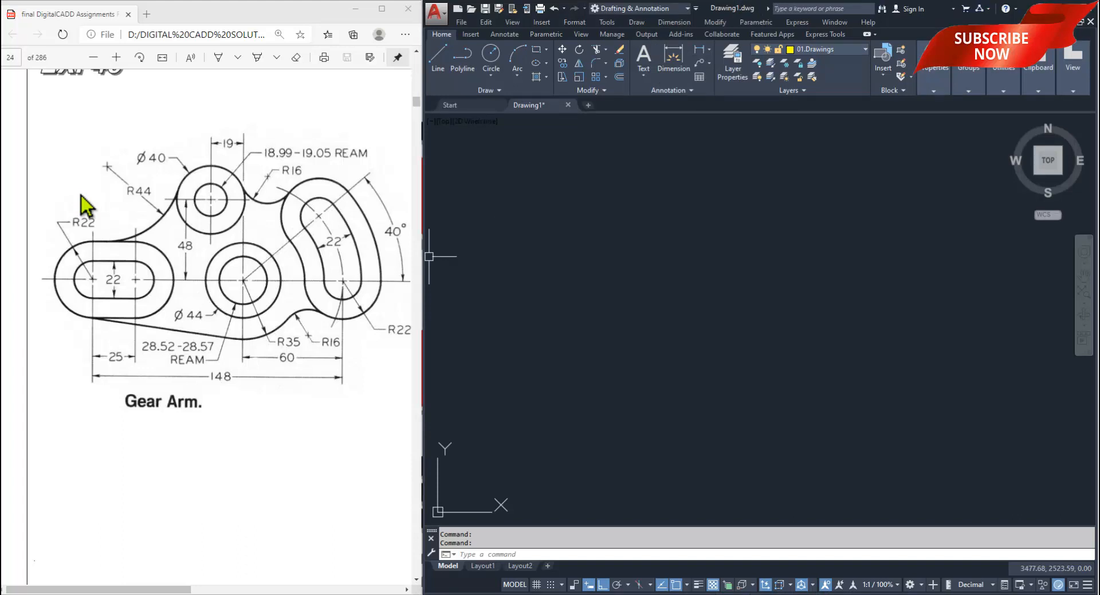
click(671, 369)
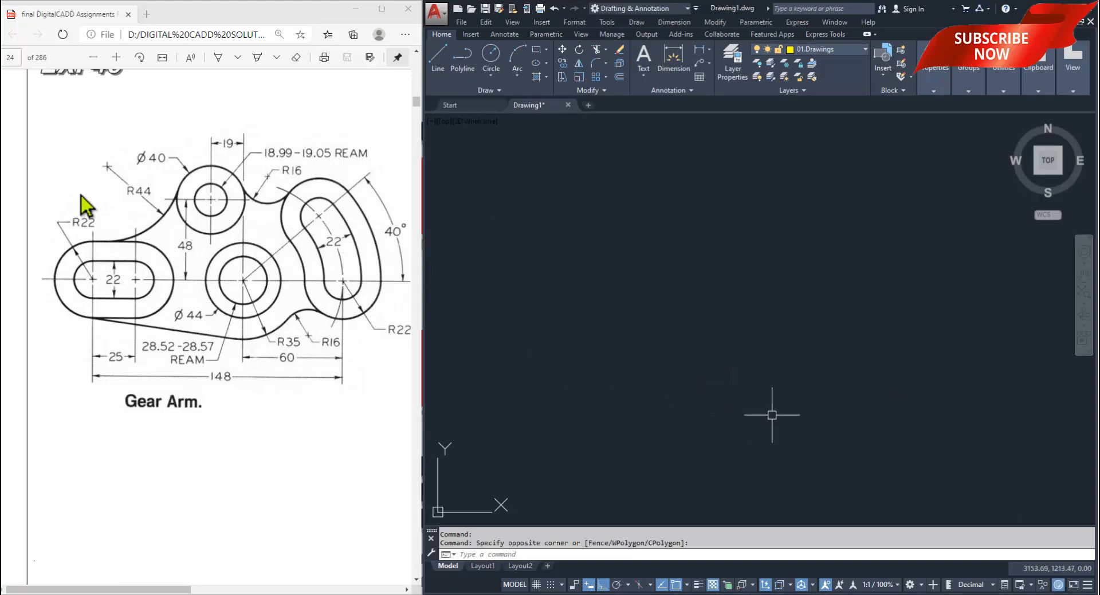
- Open the QuickCalc calculator and move it clear of the Gear Arm reference drawing
click(491, 74)
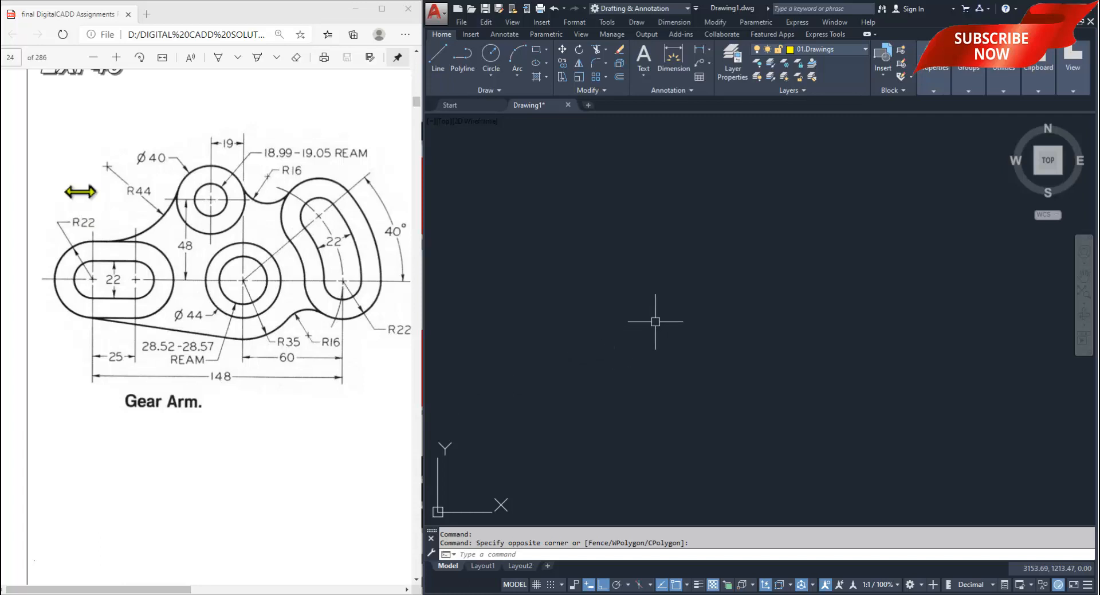
key(ctrl+8)
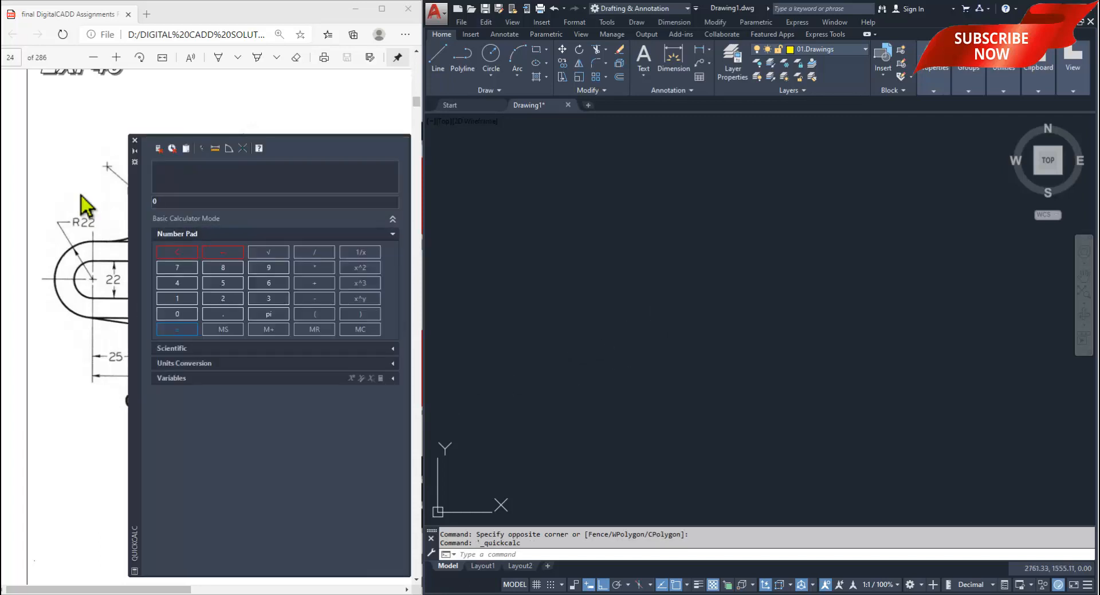
mouse_move(134, 364)
mouse_down()
mouse_move(534, 383)
mouse_move(761, 310)
mouse_up()
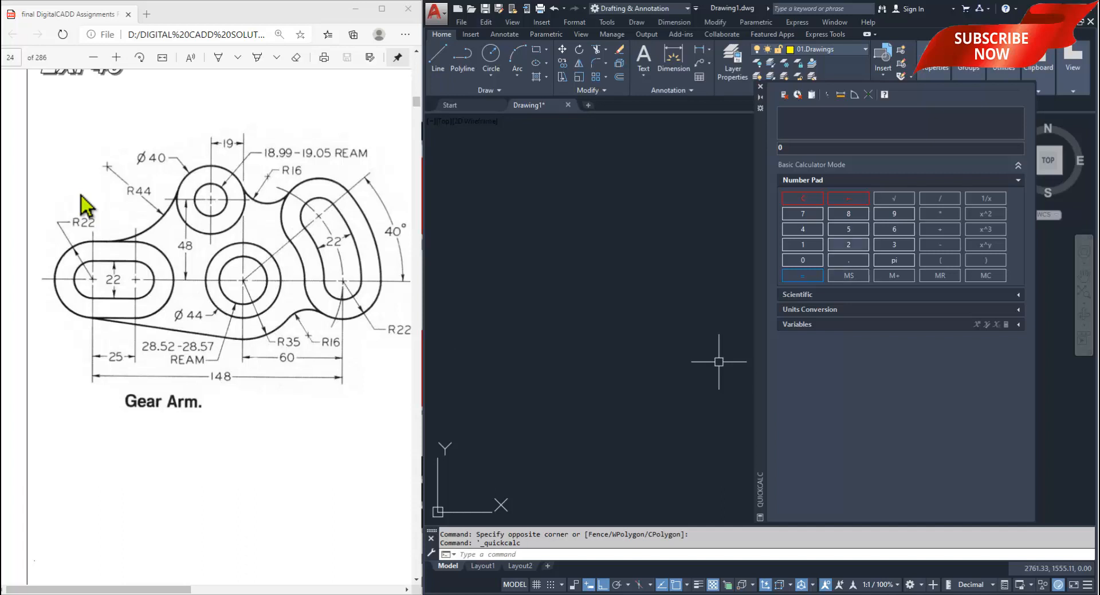
- Add the central hole's two ream limits, 28.52 and 28.57, in the calculator
click(849, 244)
click(849, 213)
click(849, 259)
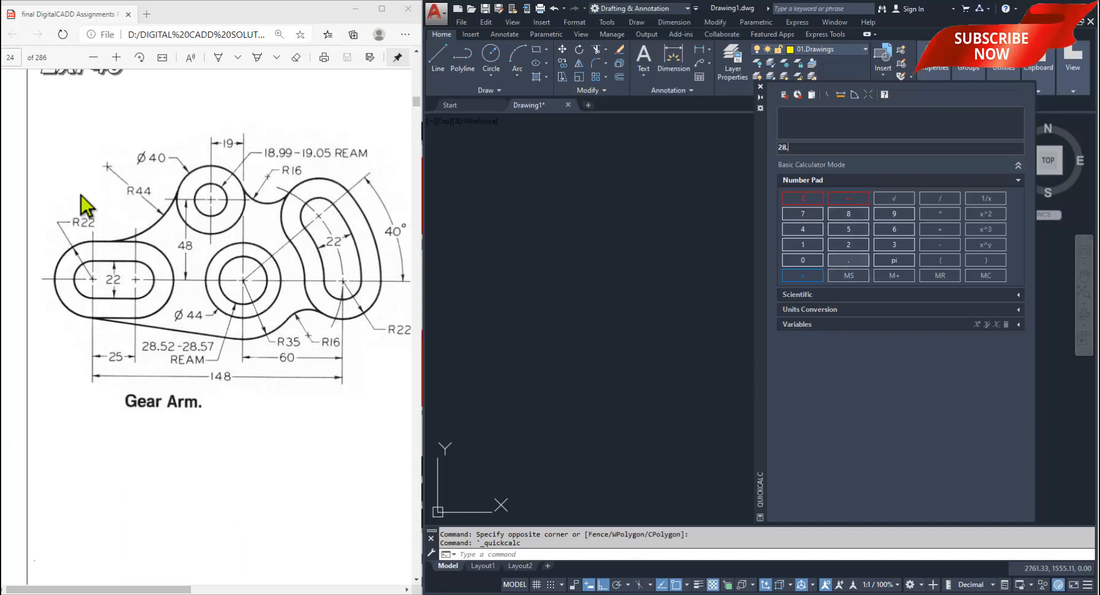
click(849, 229)
click(848, 244)
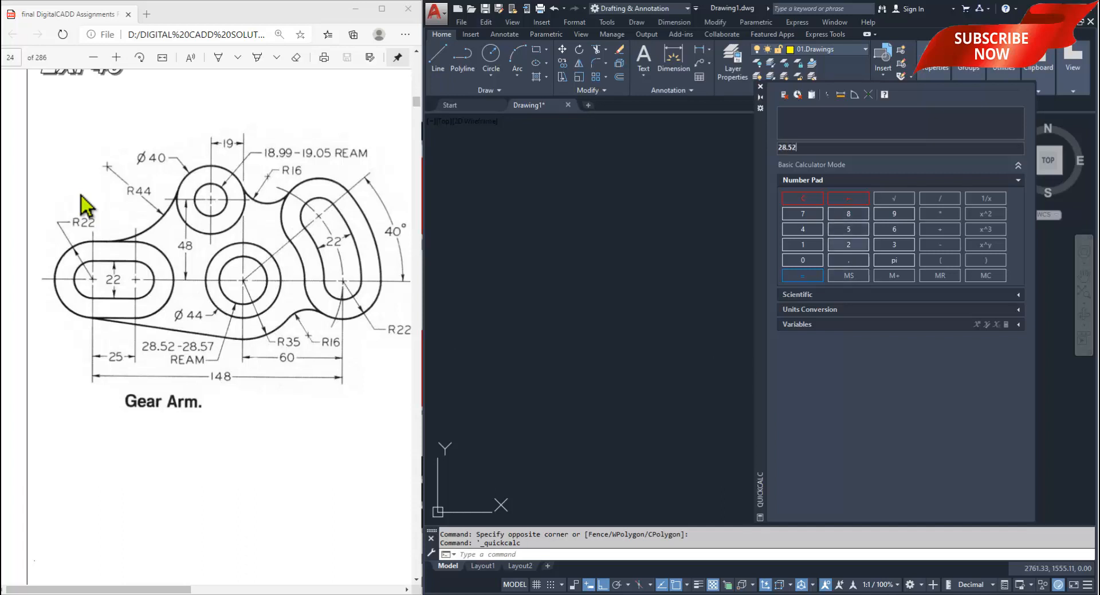
click(940, 228)
click(848, 244)
click(849, 213)
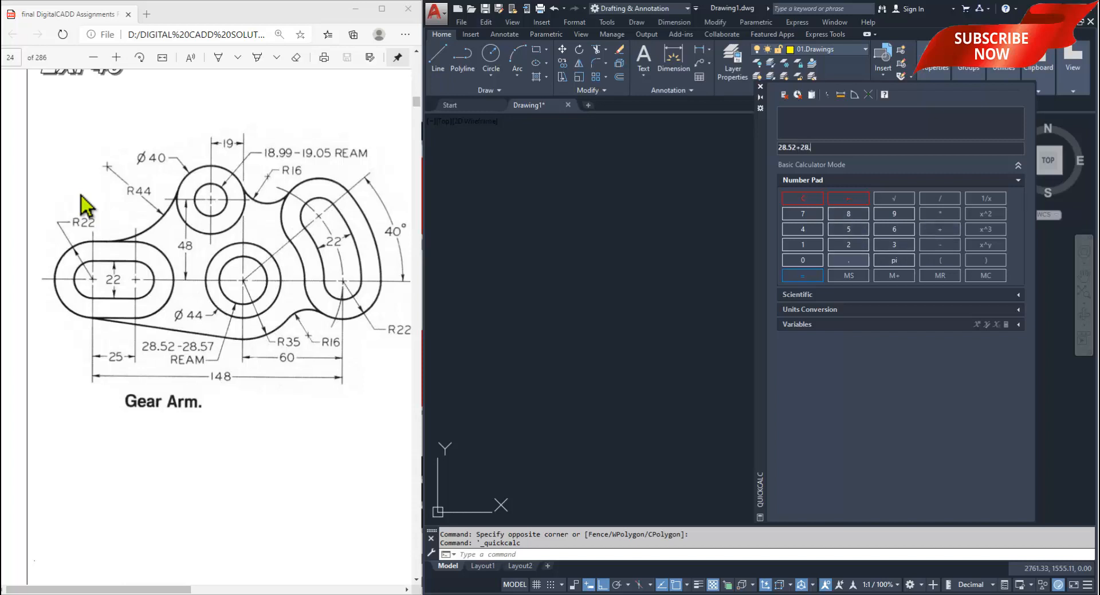
click(849, 229)
click(803, 213)
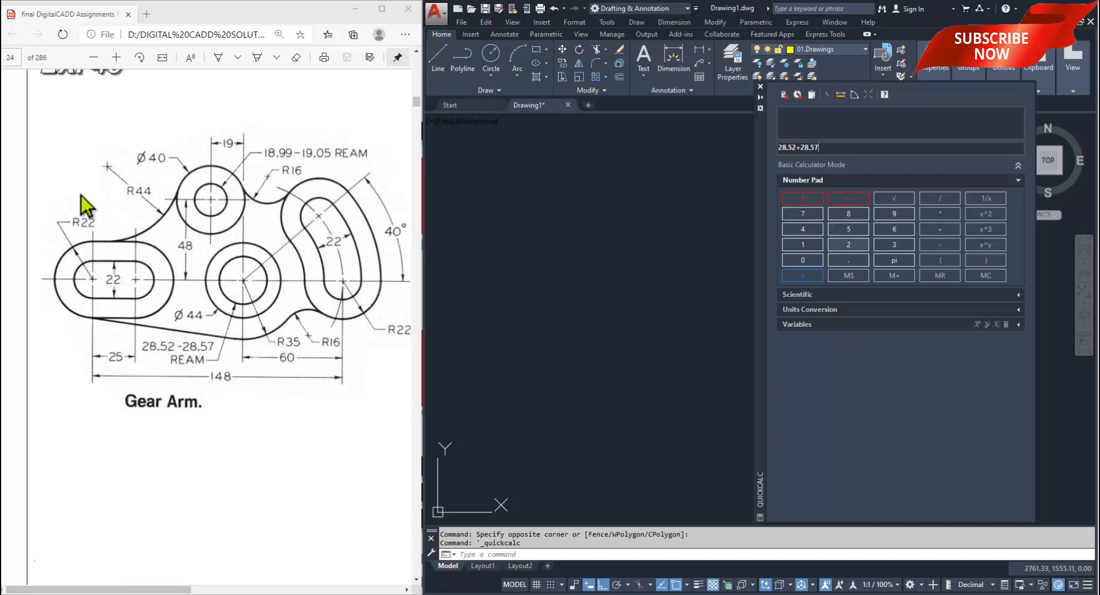
click(802, 276)
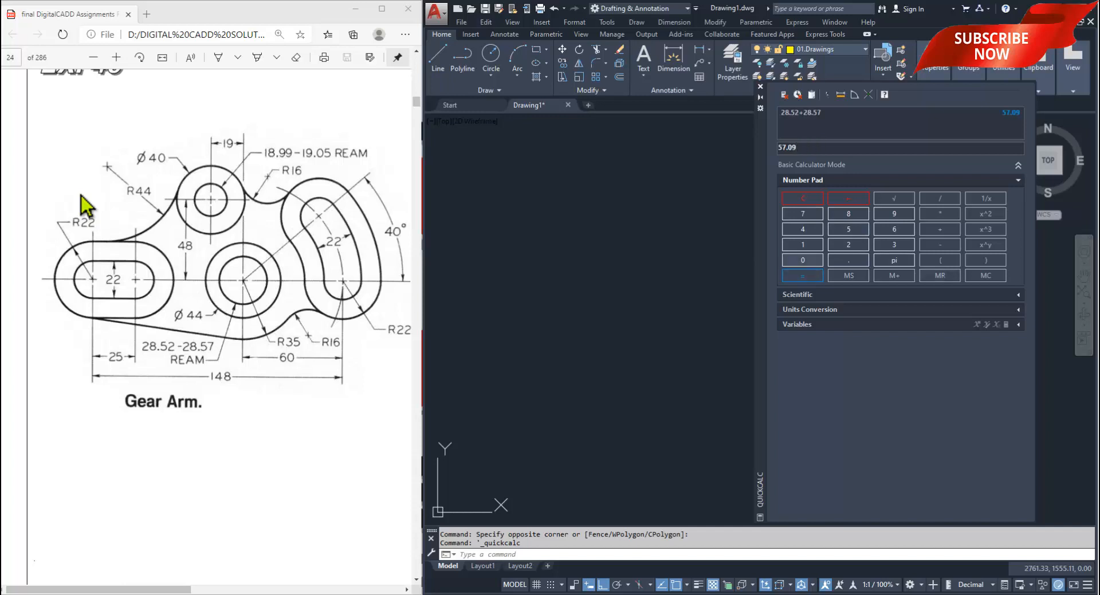
- Divide the sum of the ream limits by 2 to get the mean diameter, and close the calculator
click(940, 198)
click(848, 244)
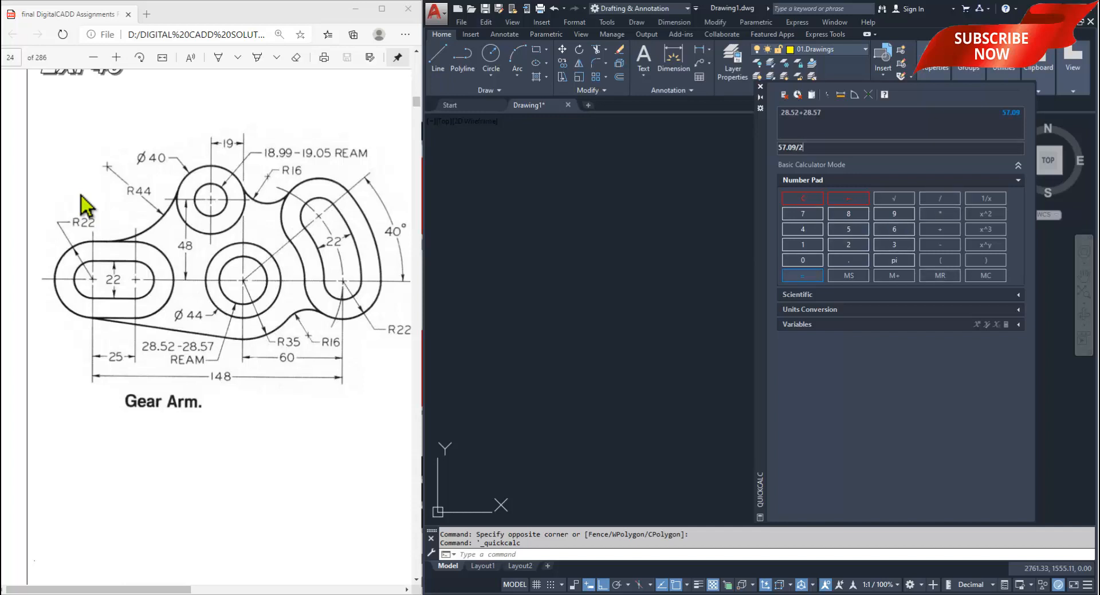
key(Return)
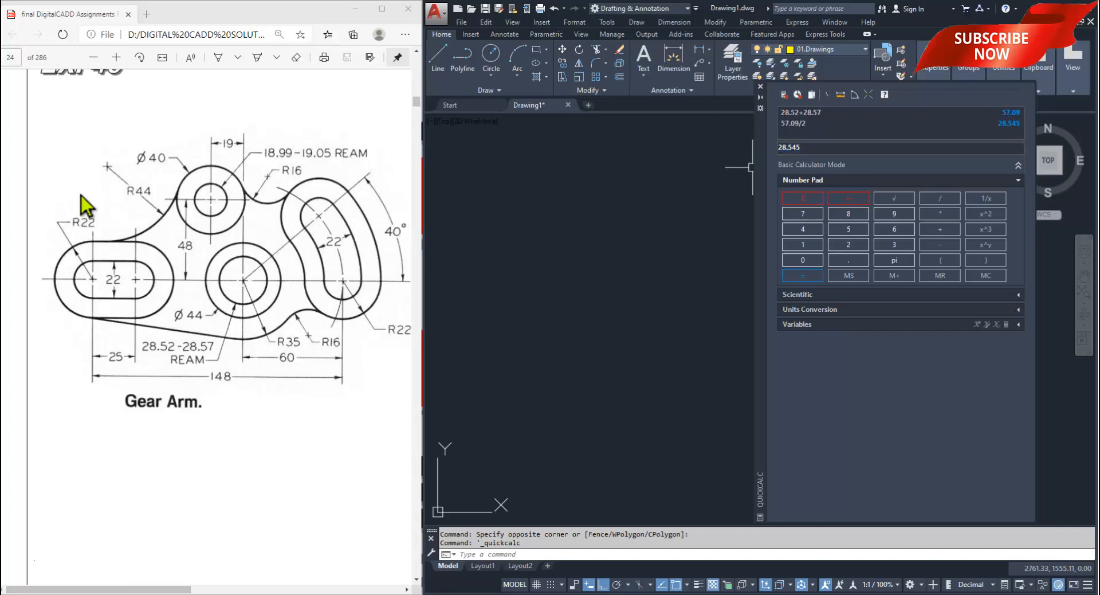
click(761, 86)
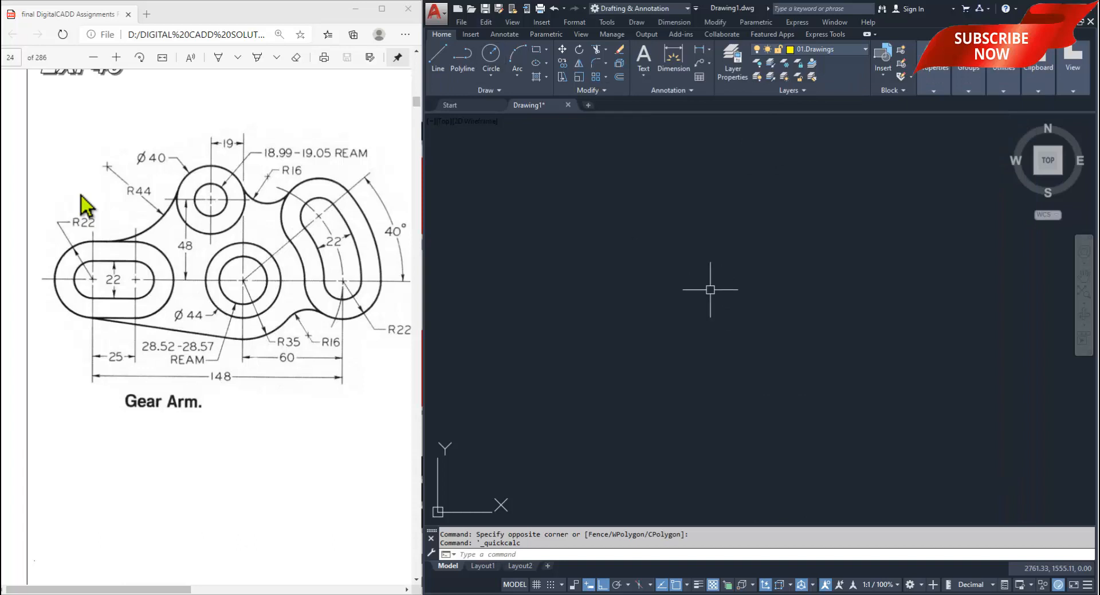
- Draw a circle of diameter 28.545 in the empty drawing area for the Gear Arm's central hole
text(c)
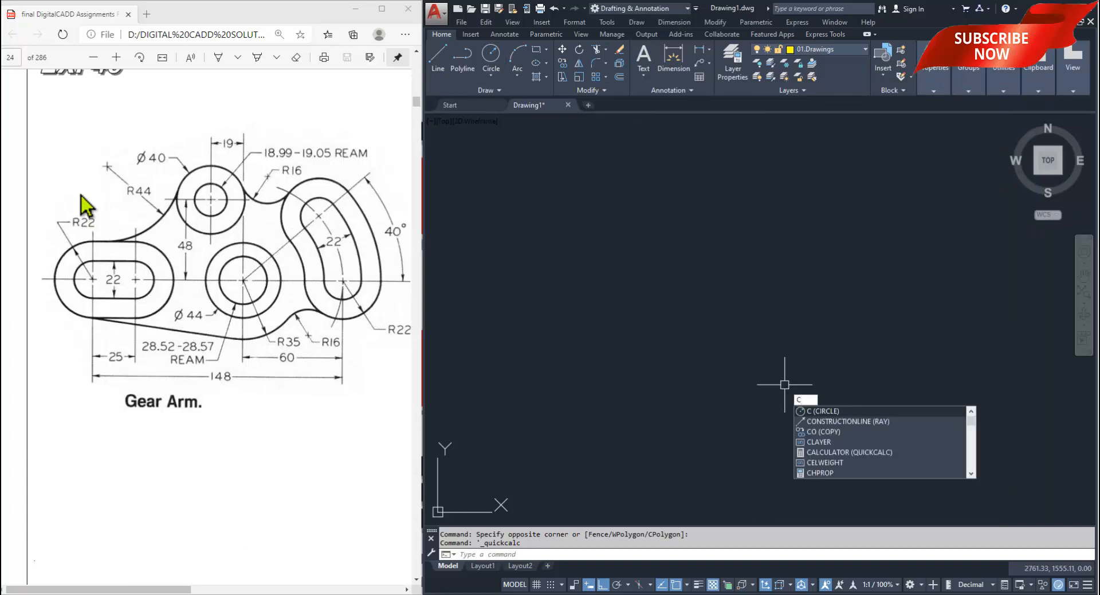
key(Return)
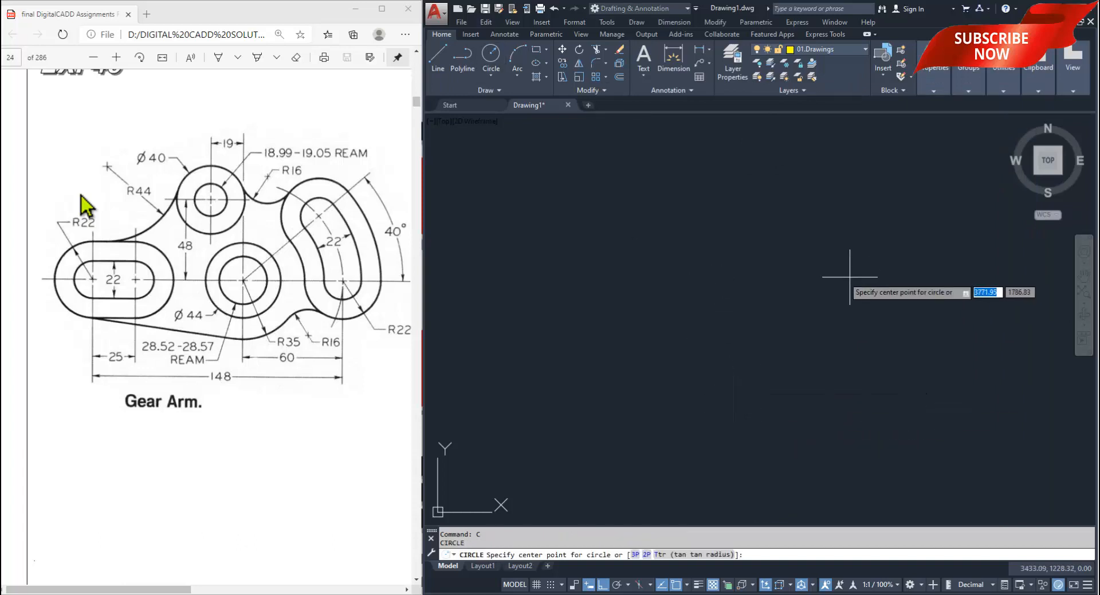
click(784, 318)
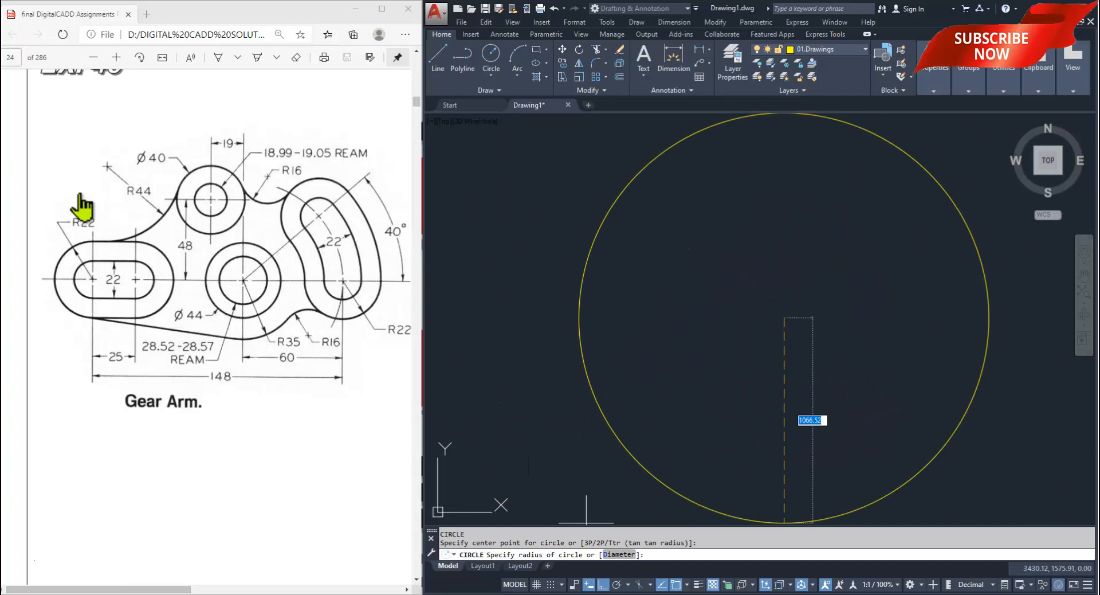
text(d)
key(Return)
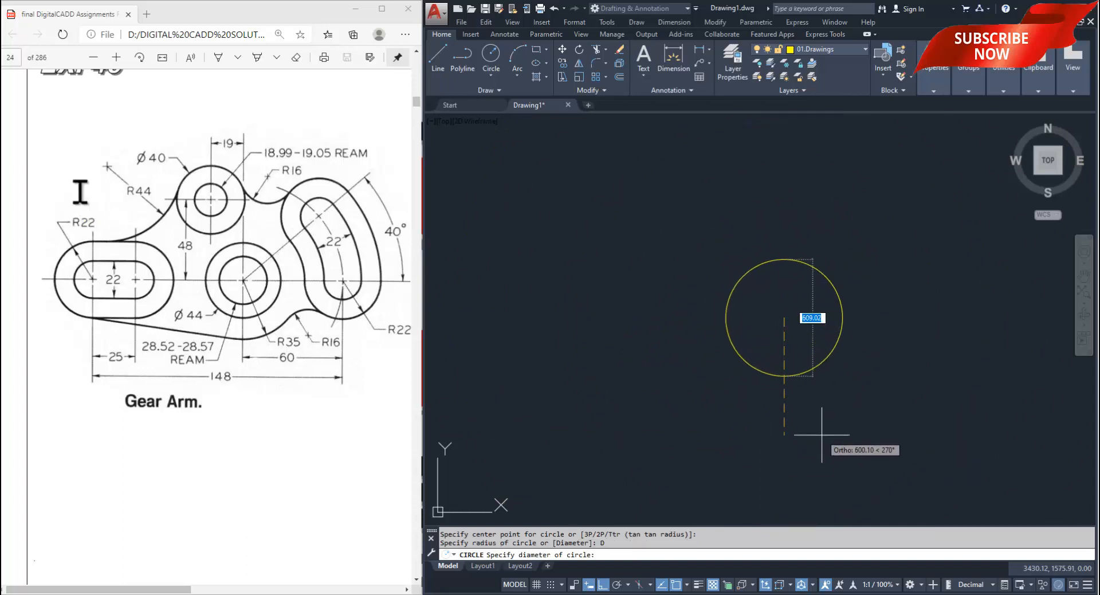
text(28)
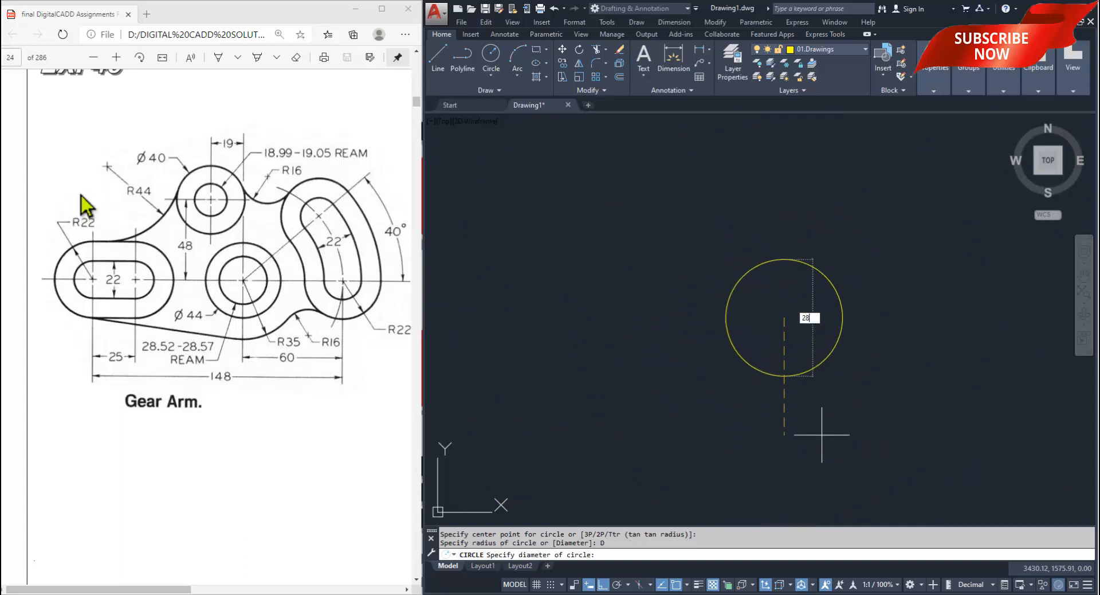
text(.545)
key(Return)
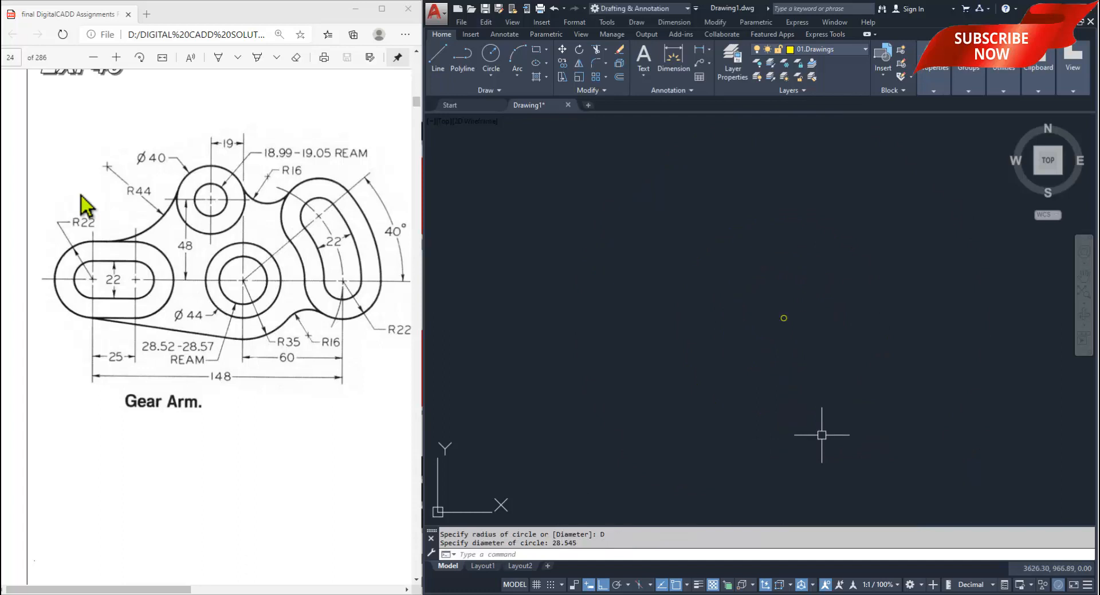
- Turn on the display of lineweights in the drawing
scroll(793, 309, up, 5)
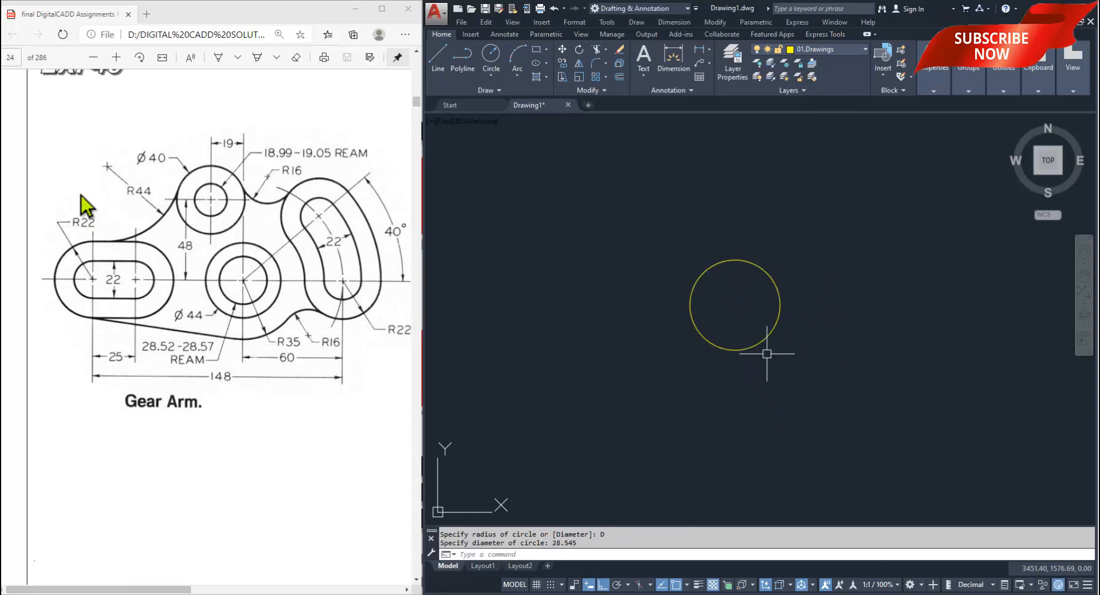
middle_drag(764, 344, 749, 345)
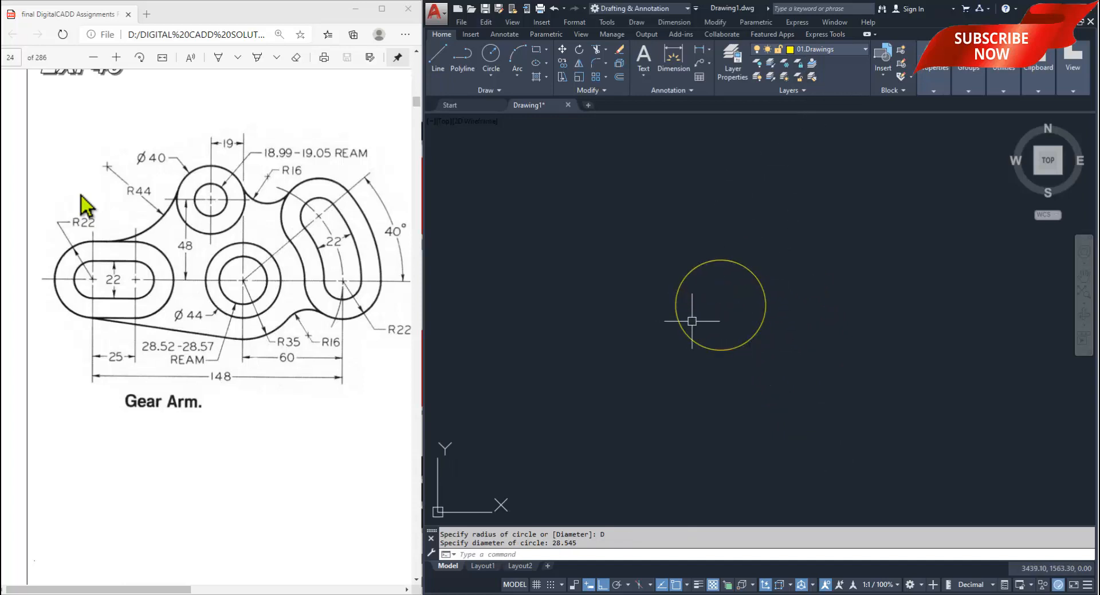
scroll(693, 320, up, 3)
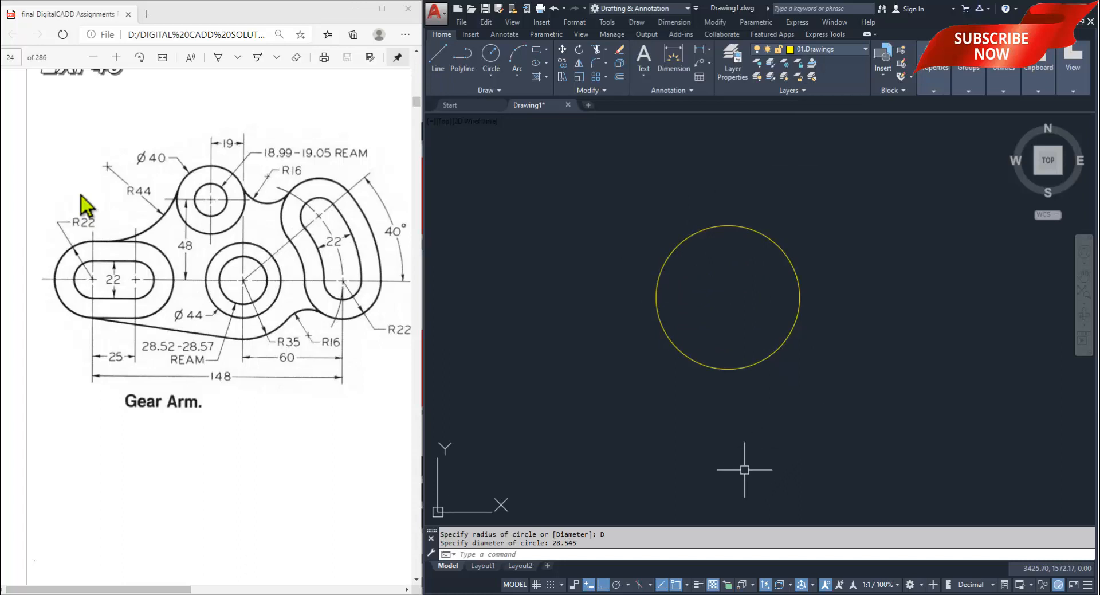
drag(69, 218, 89, 229)
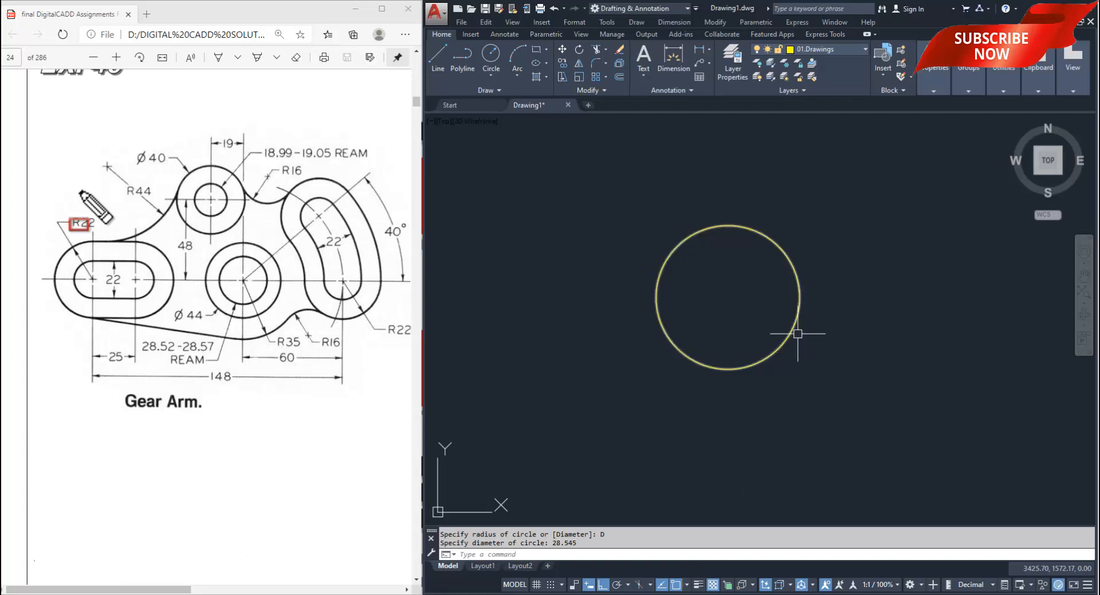
click(697, 584)
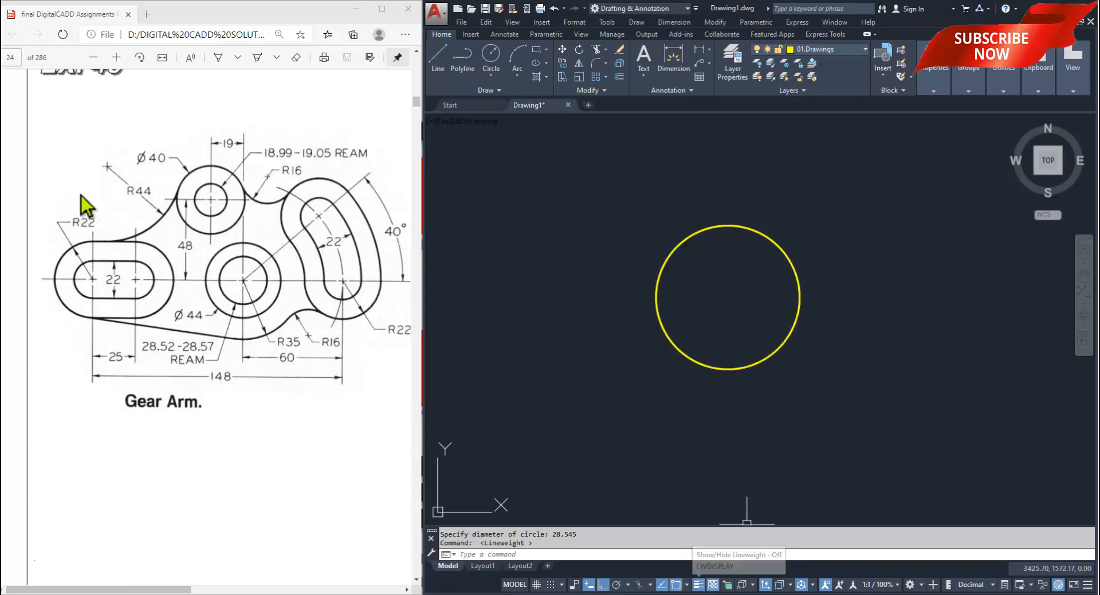
- Measure the circle's radius and diameter with the Radius measuring tool, and end the measurement
middle_drag(736, 366, 663, 386)
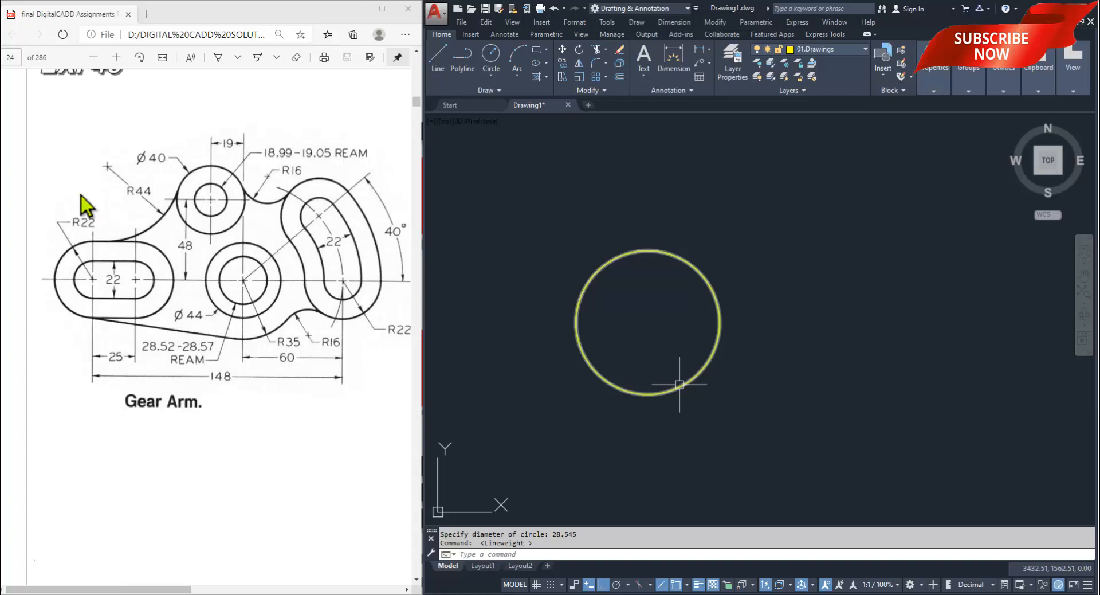
click(1004, 75)
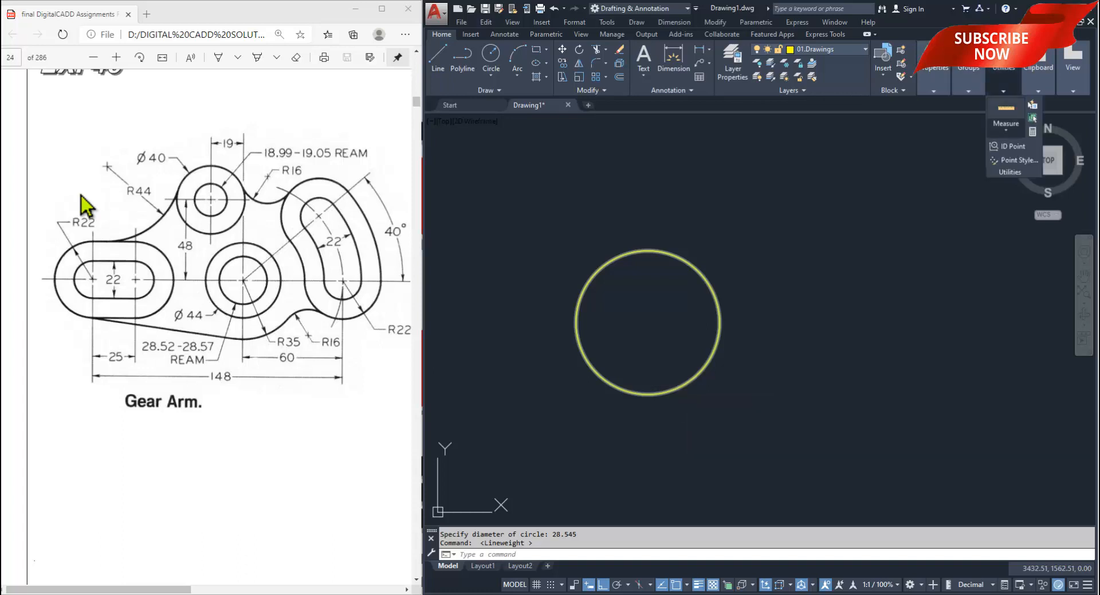
click(1006, 125)
click(1019, 196)
click(693, 268)
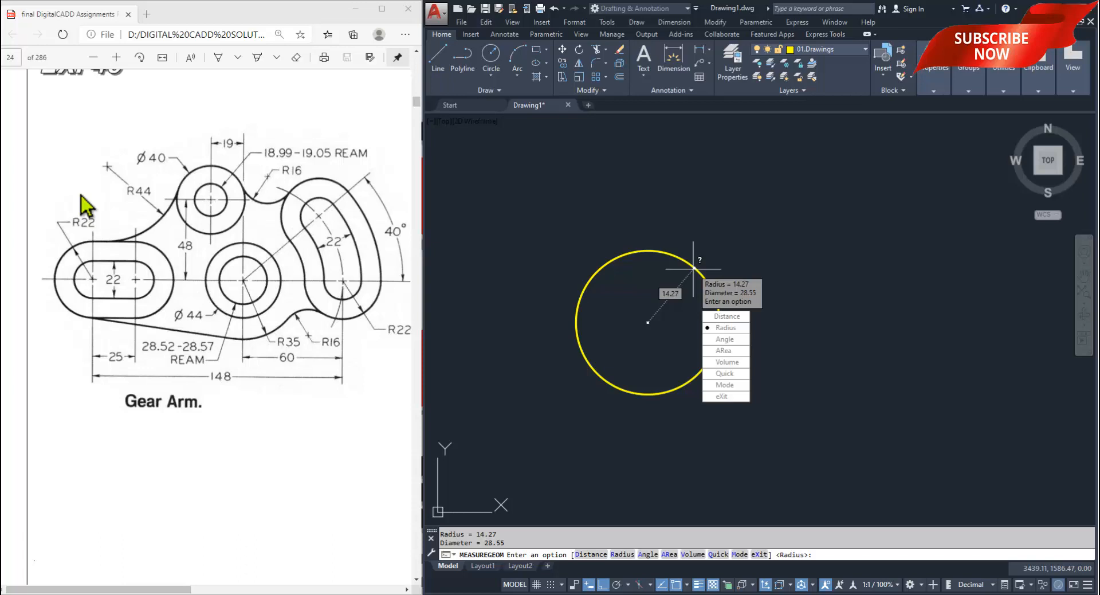
key(Escape)
middle_drag(712, 429, 737, 420)
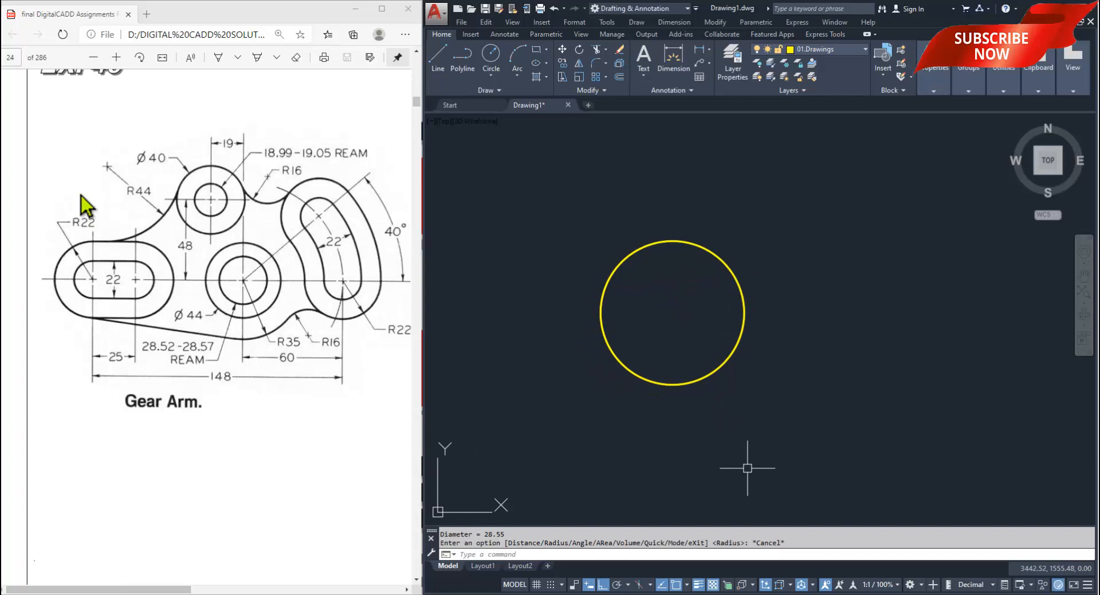
- Draw a circle of diameter 44 concentric with the central hole
middle_drag(747, 467, 768, 422)
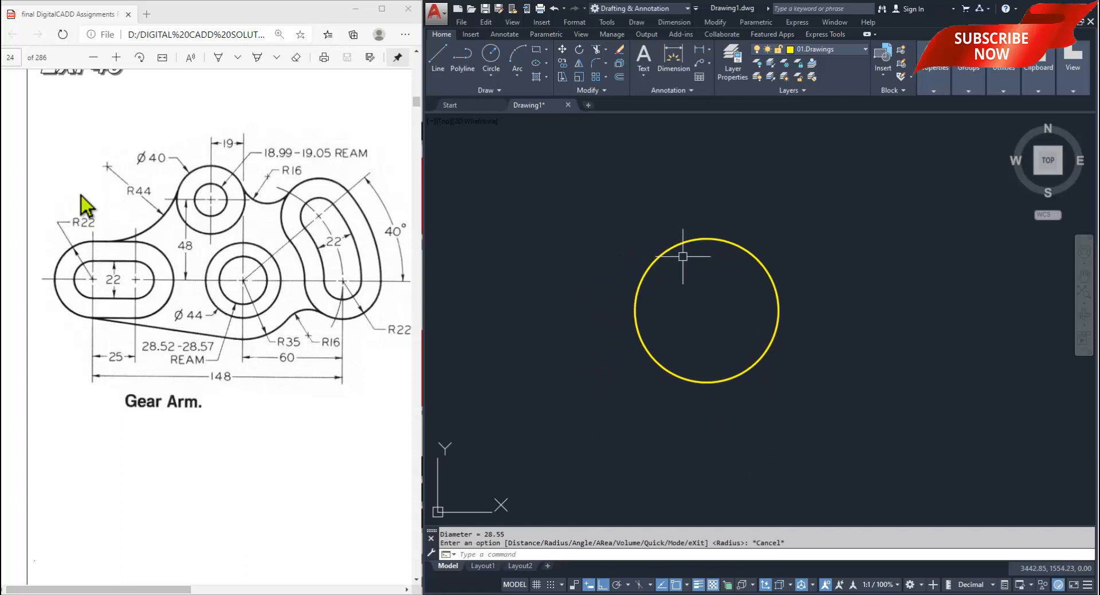
key(Return)
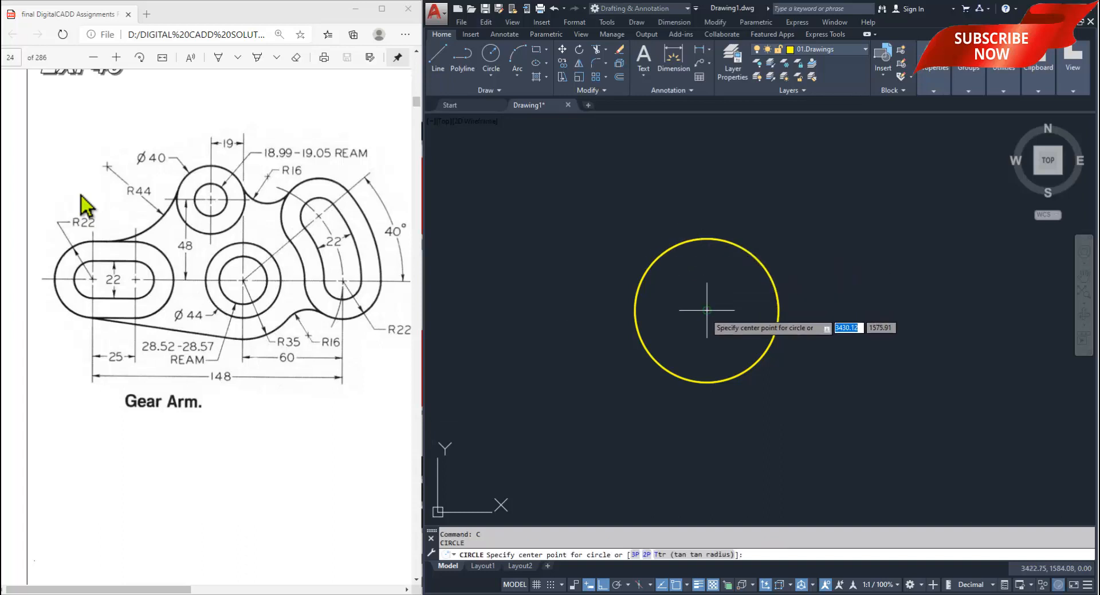
click(707, 310)
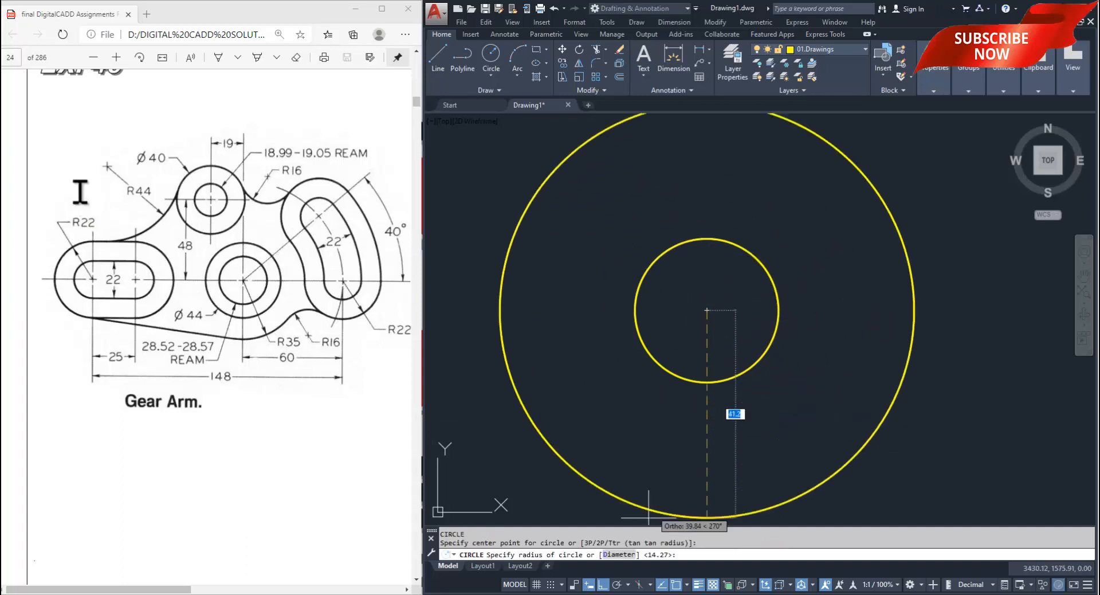
text(d)
key(Return)
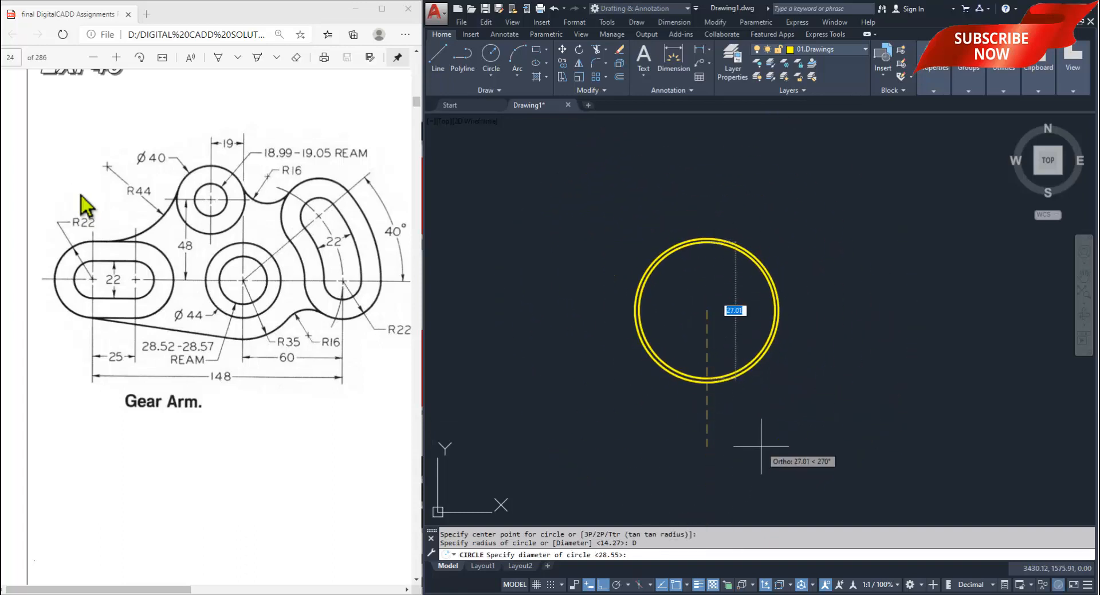
text(44)
key(Return)
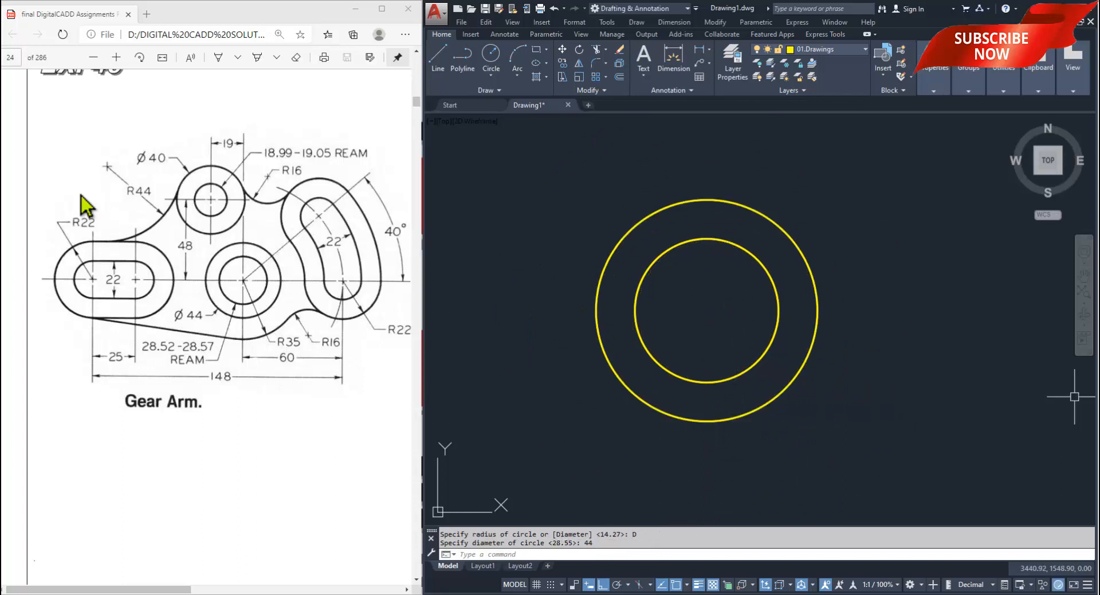
- Draw a circle of radius 35 concentric with the central hole
scroll(785, 390, down, 2)
middle_drag(786, 394, 728, 401)
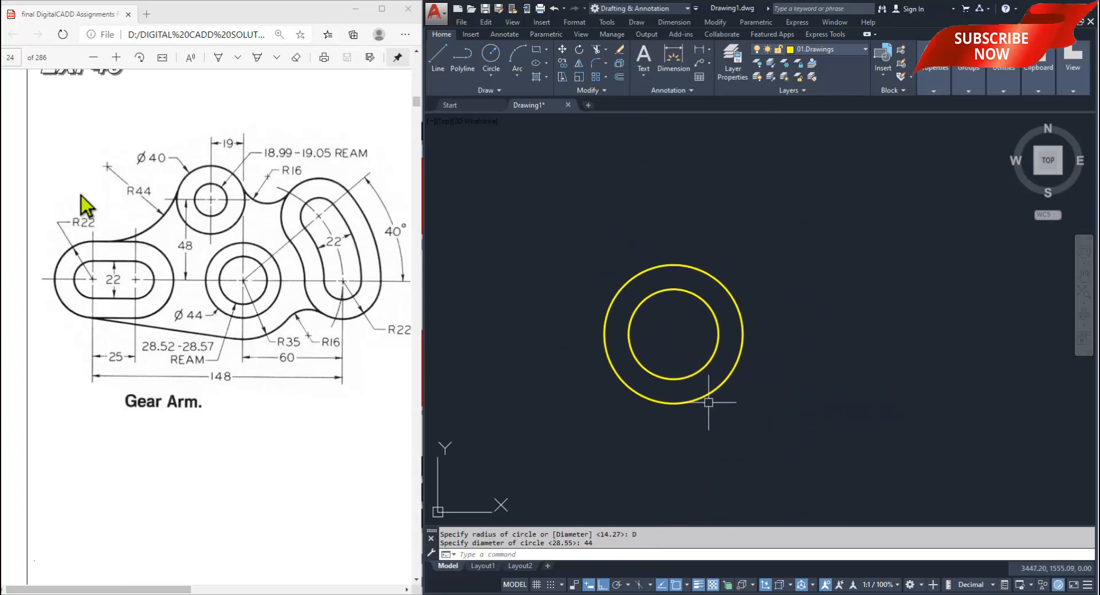
middle_drag(688, 461, 683, 431)
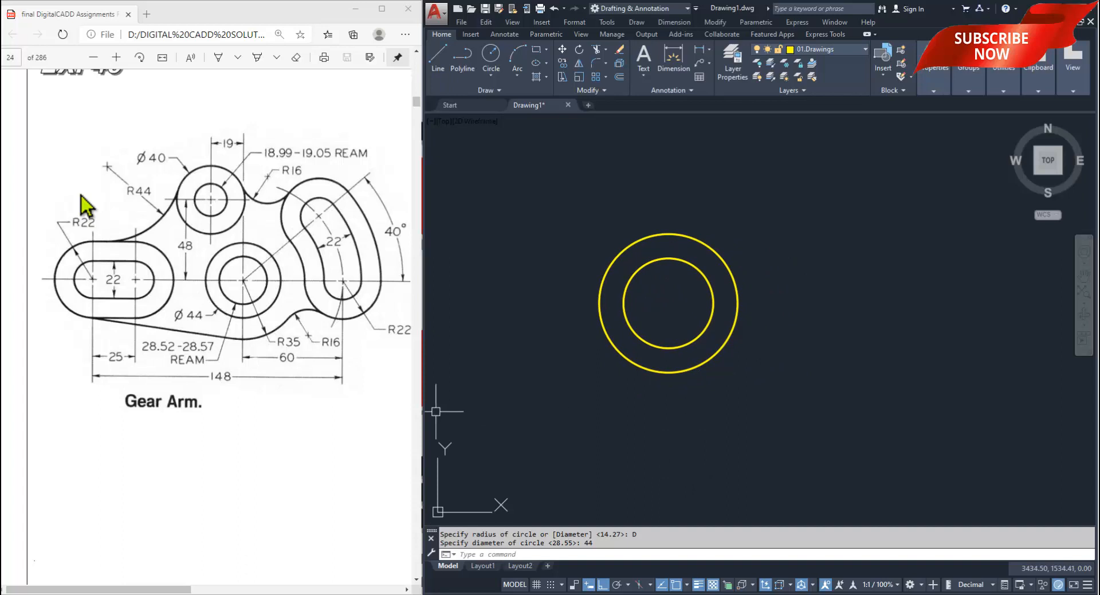
text(c)
key(Return)
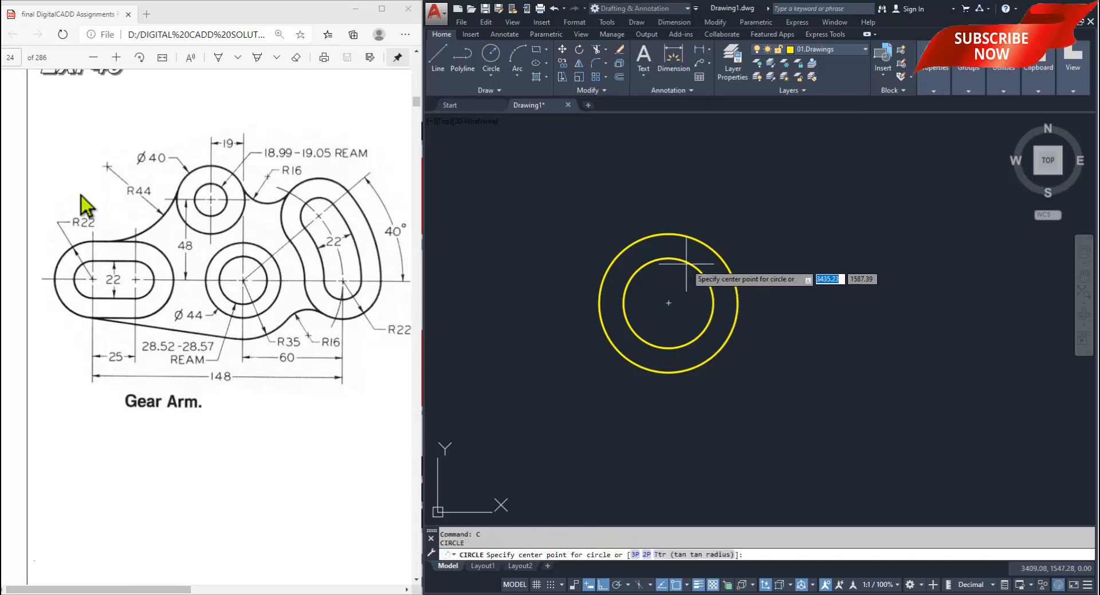
click(669, 302)
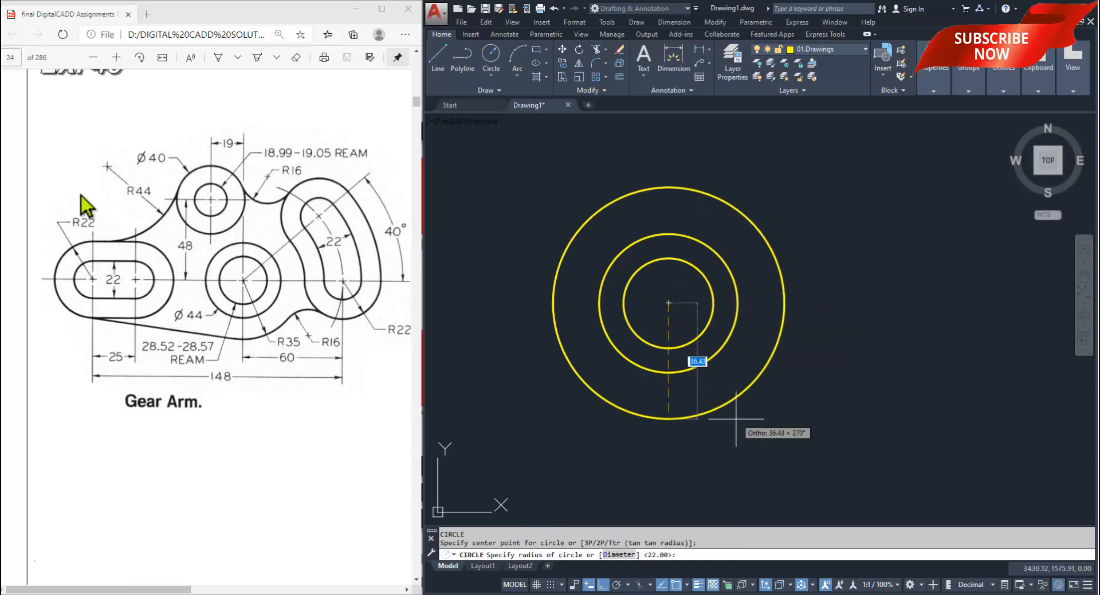
text(35)
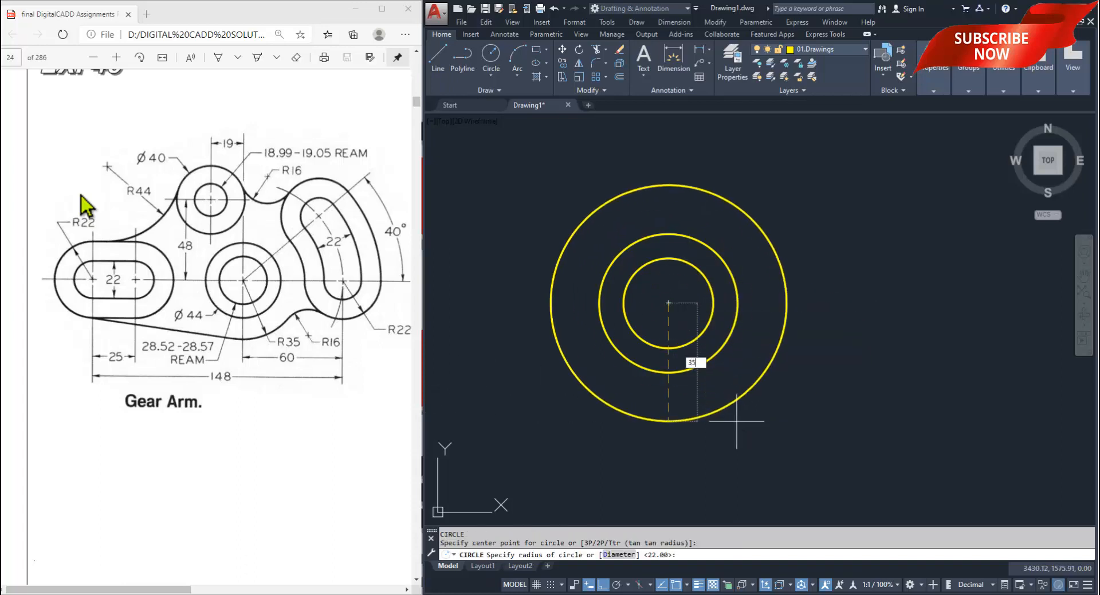
key(Return)
middle_drag(761, 417, 686, 399)
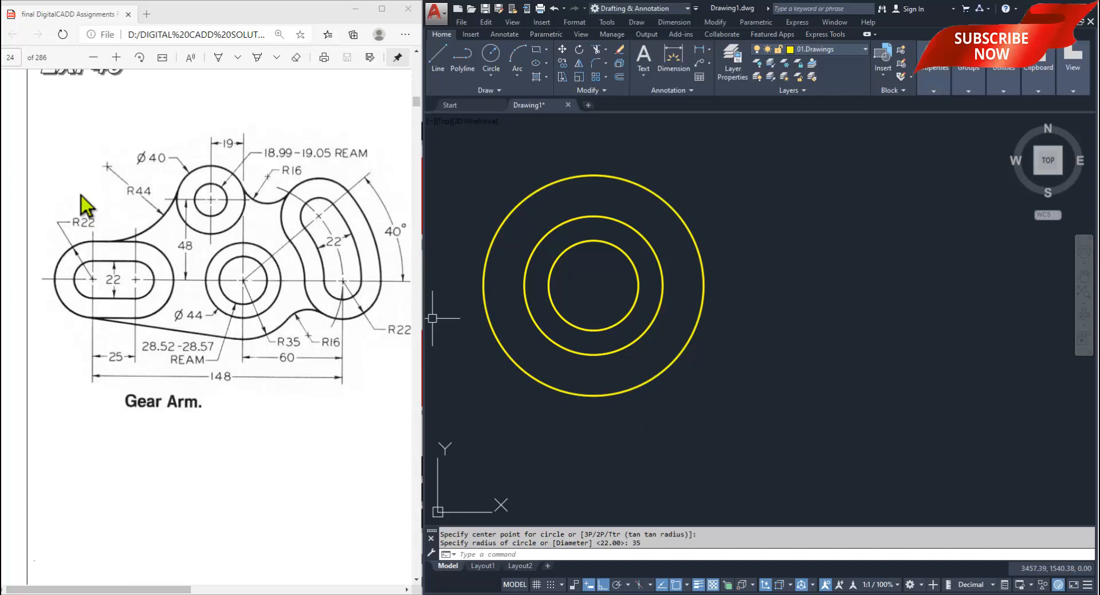
- Draw a circle of radius 60 concentric with the central hole for the curved slot's centreline
middle_drag(852, 393, 838, 452)
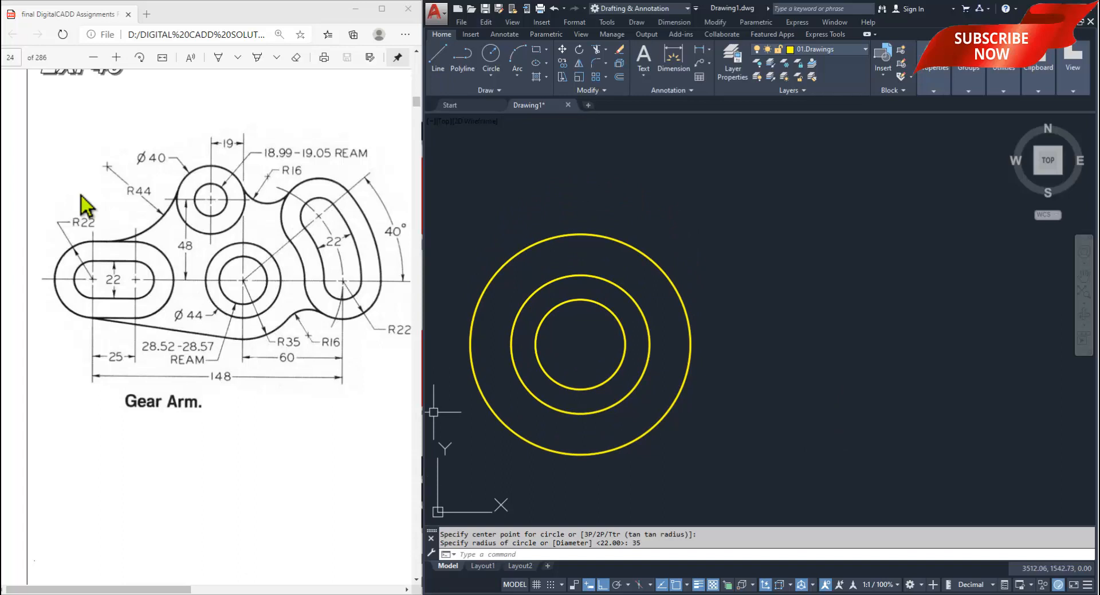
text(c)
key(Return)
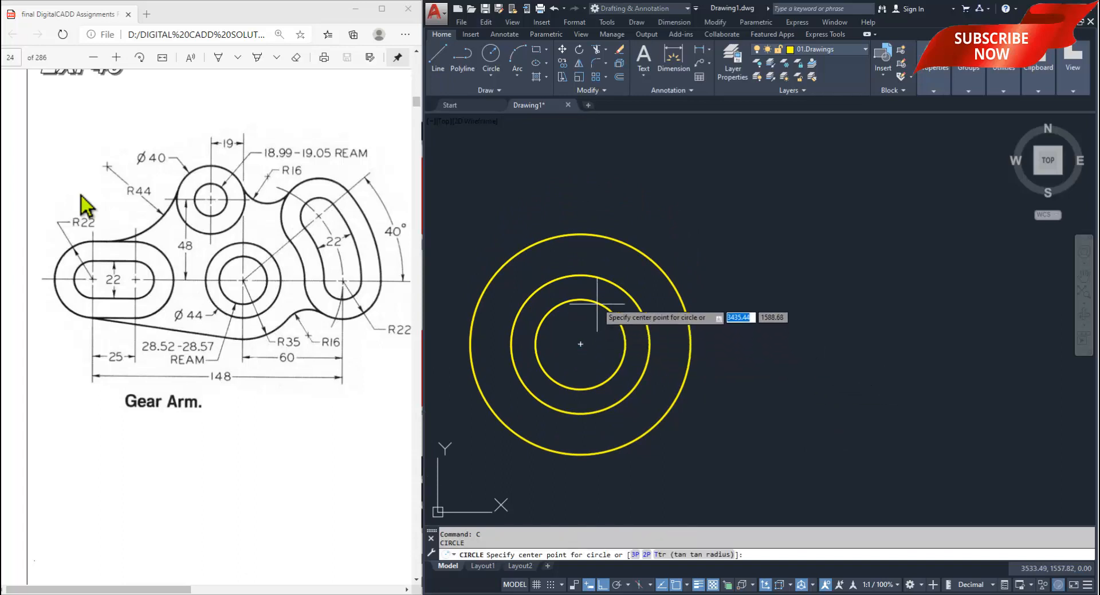
click(581, 344)
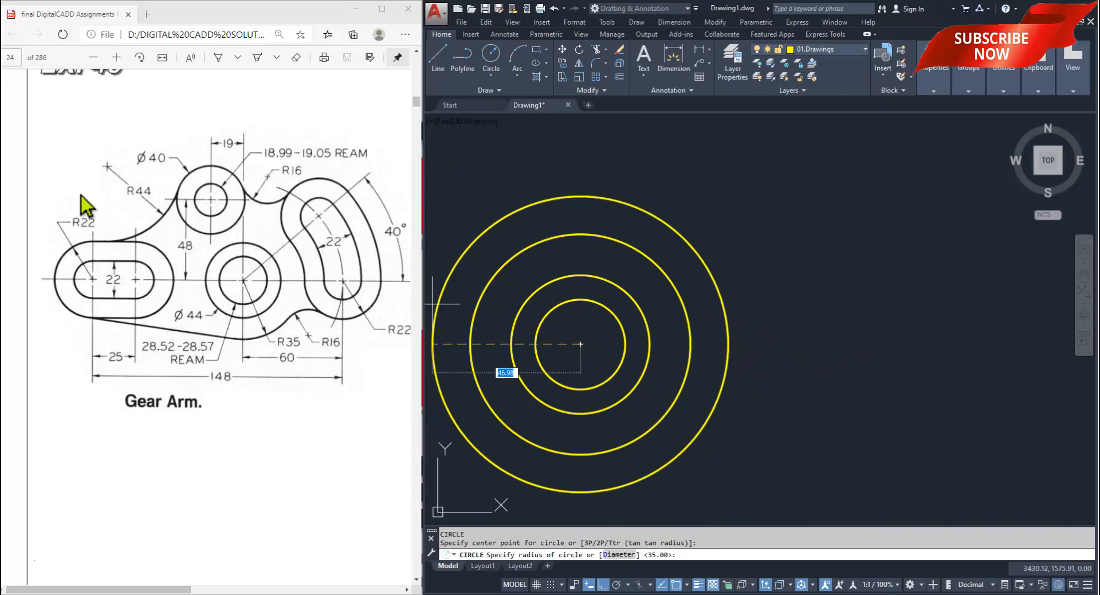
text(6)
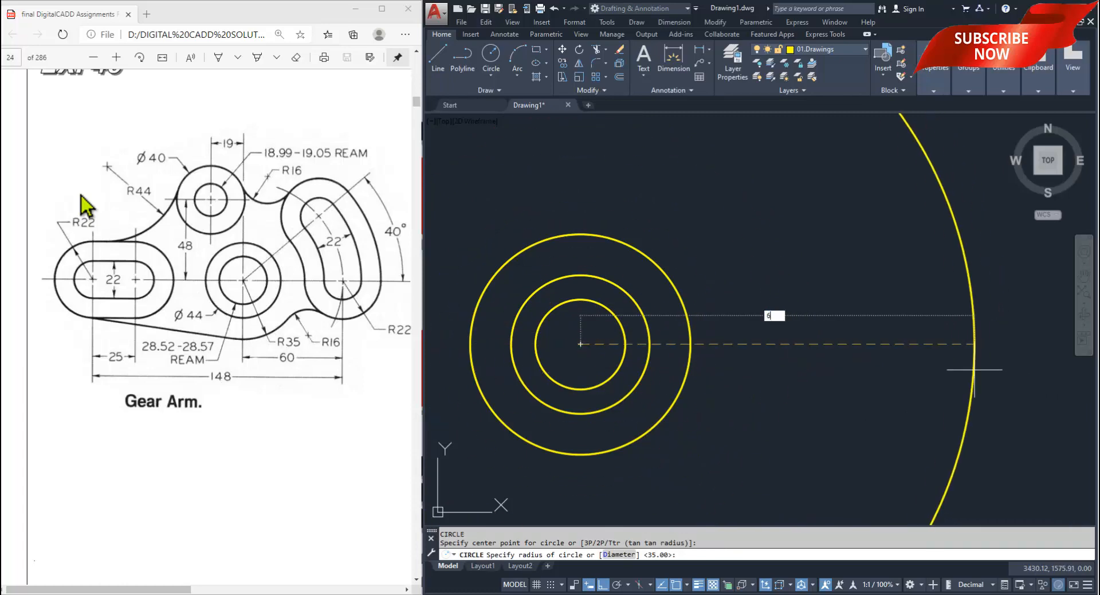
text(0)
key(Return)
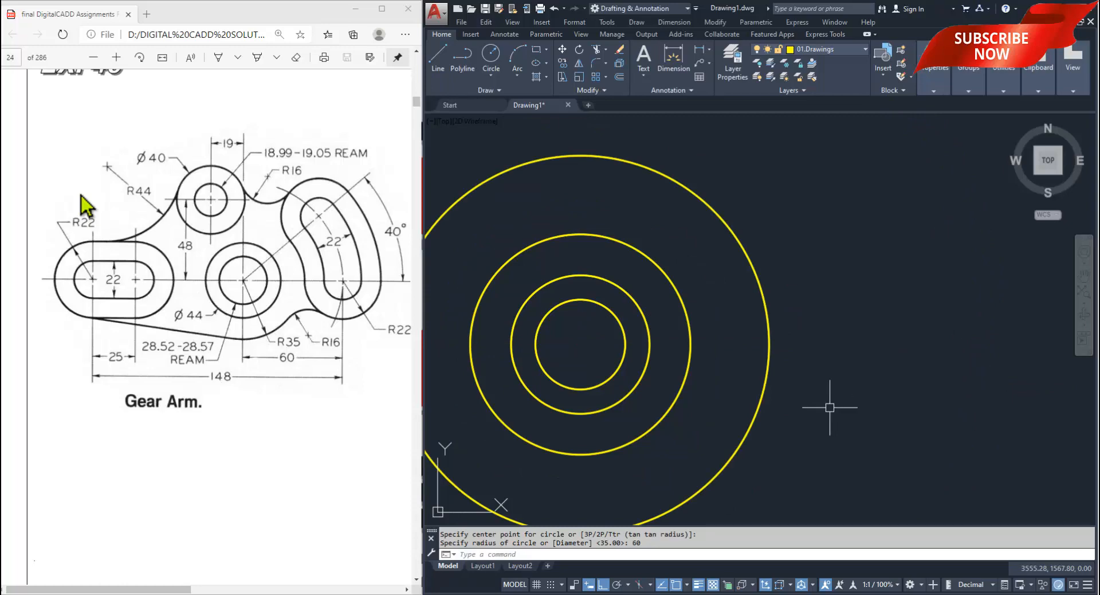
- Draw a horizontal line from the circles' common centre rightward past the radius 60 circle
text(l)
key(Return)
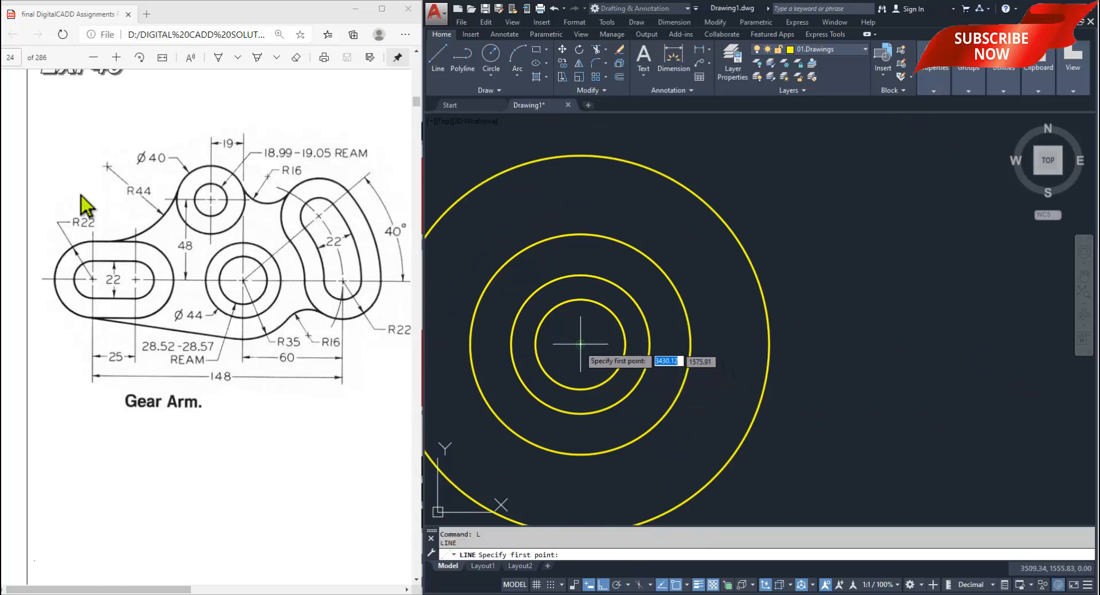
click(581, 344)
click(946, 316)
key(Return)
- Draw a line from the circles' common centre at 40° above the horizontal line, extending past the radius 60 circle
key(Return)
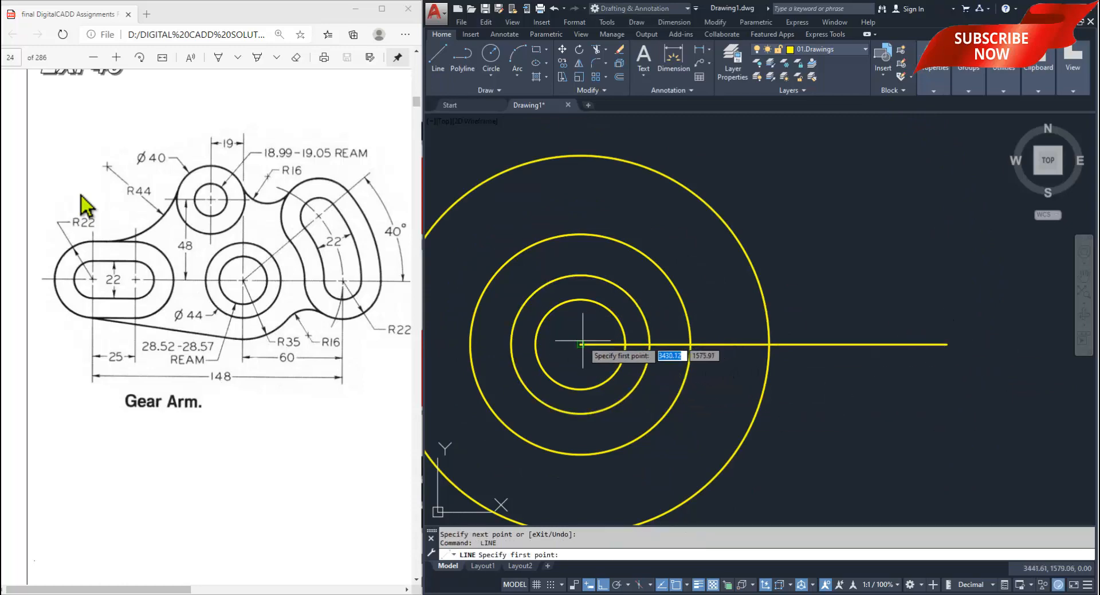
click(581, 345)
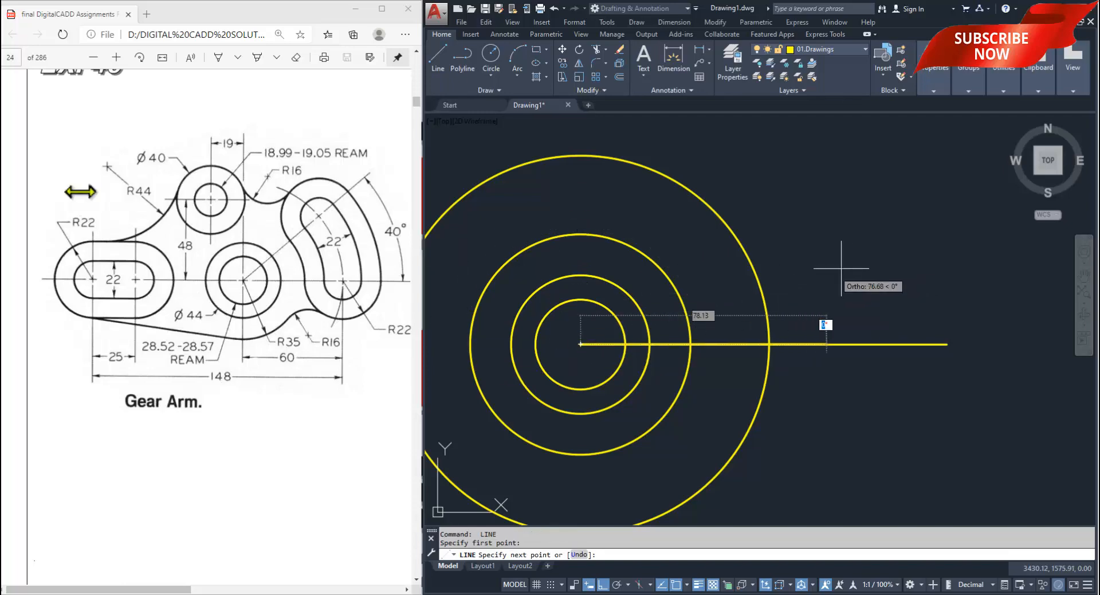
text(40)
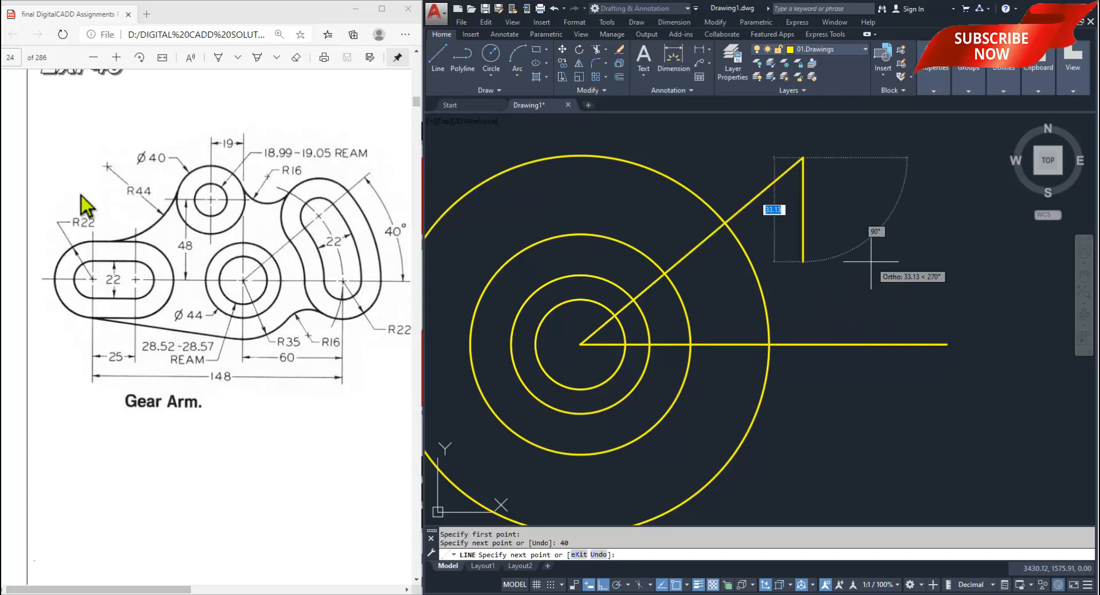
click(880, 247)
key(Return)
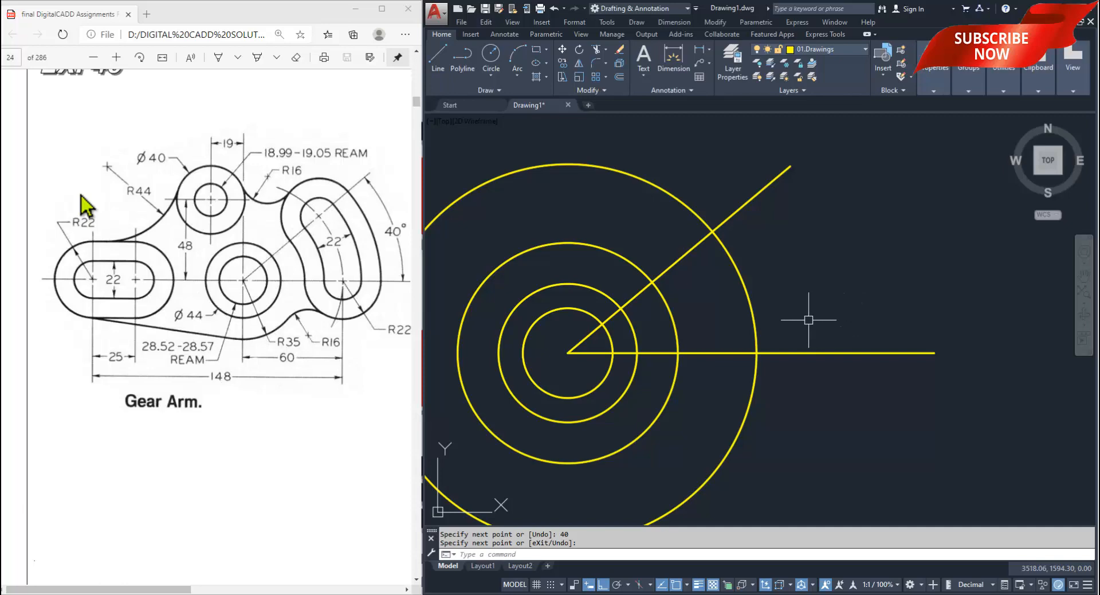
key(Escape)
- Move the horizontal line, the 40° line and the radius 60 circle to the 02.Centre Lines. layer
click(763, 352)
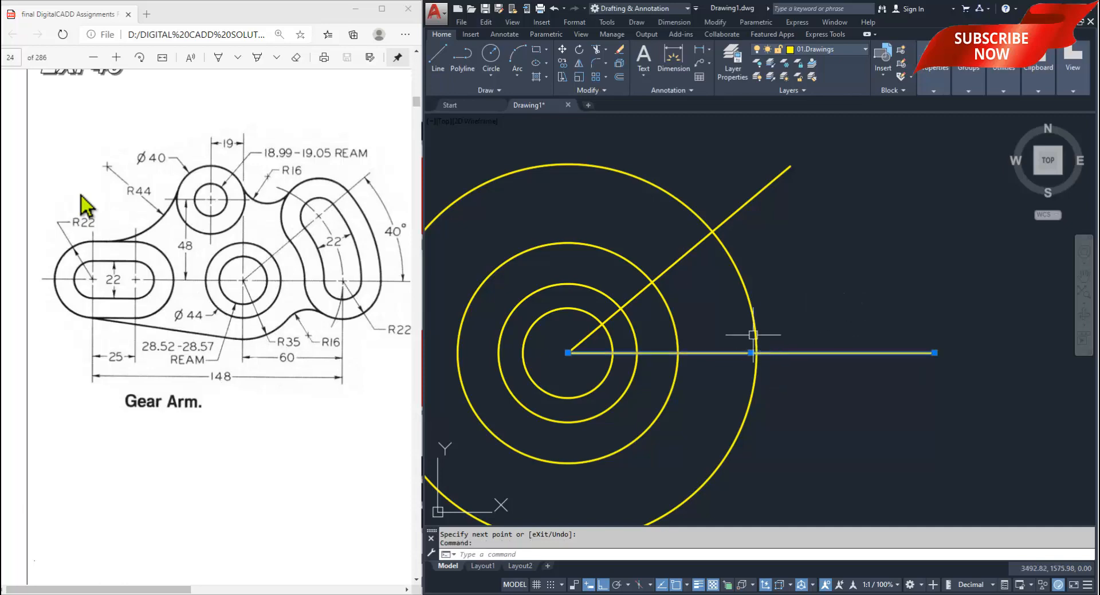
click(750, 330)
click(736, 215)
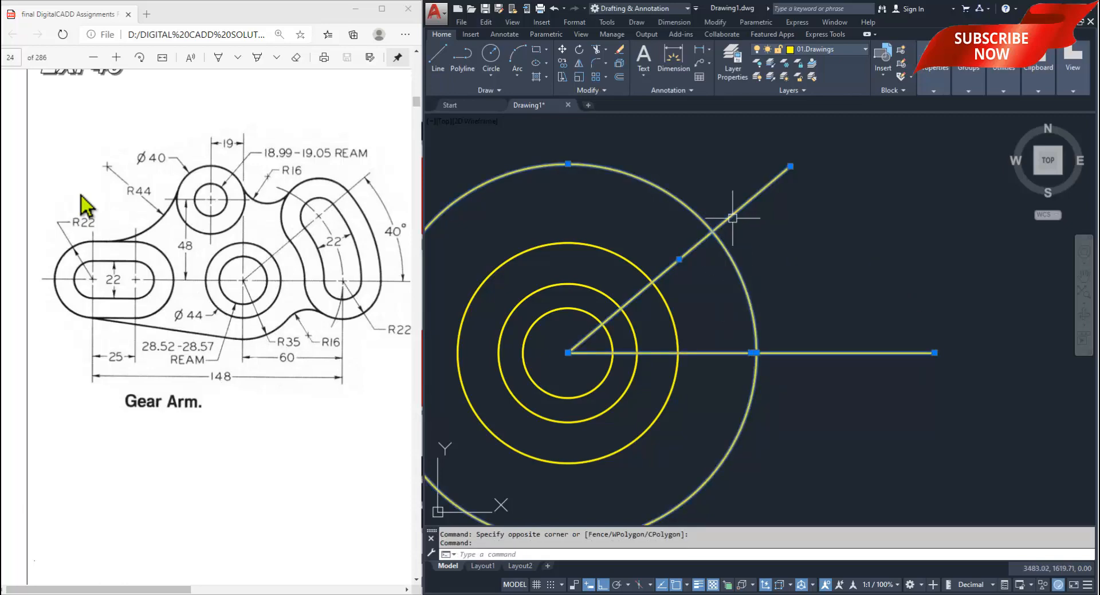
click(831, 49)
click(825, 91)
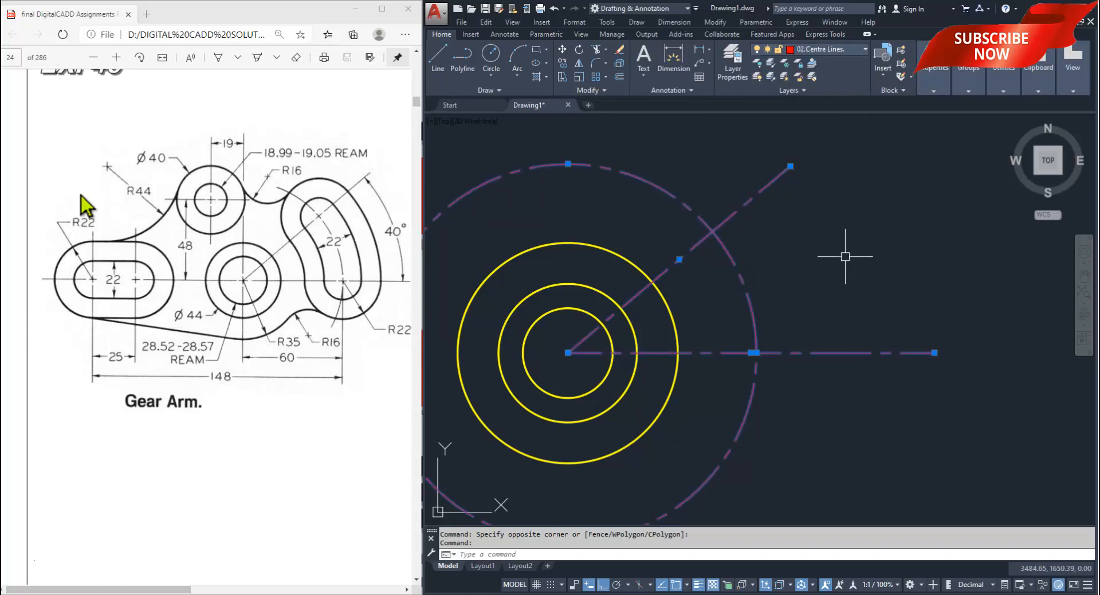
key(Escape)
- Set the drawing's linetype scale factor to 0.5
mouse_move(737, 327)
middle_down()
mouse_move(791, 314)
mouse_move(764, 351)
mouse_move(783, 396)
mouse_move(762, 462)
mouse_move(803, 393)
middle_up()
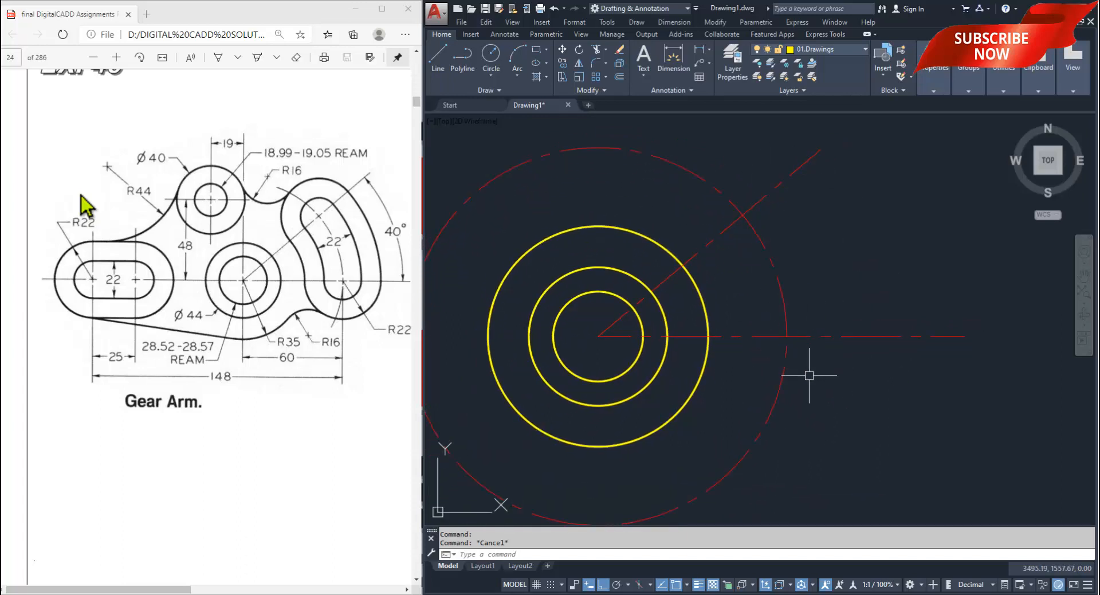
text(LTS)
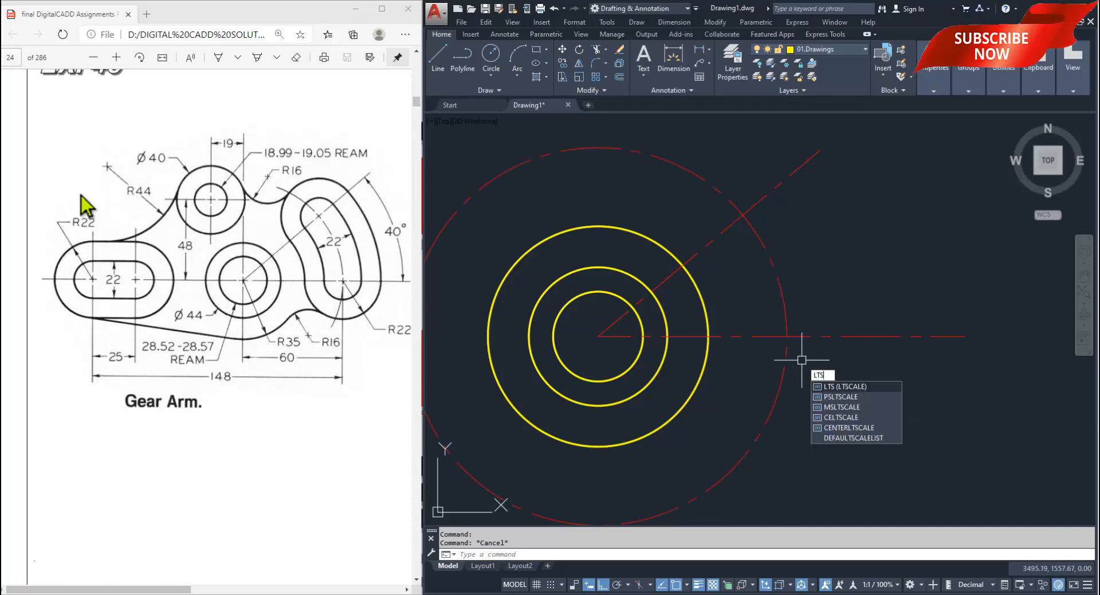
key(Return)
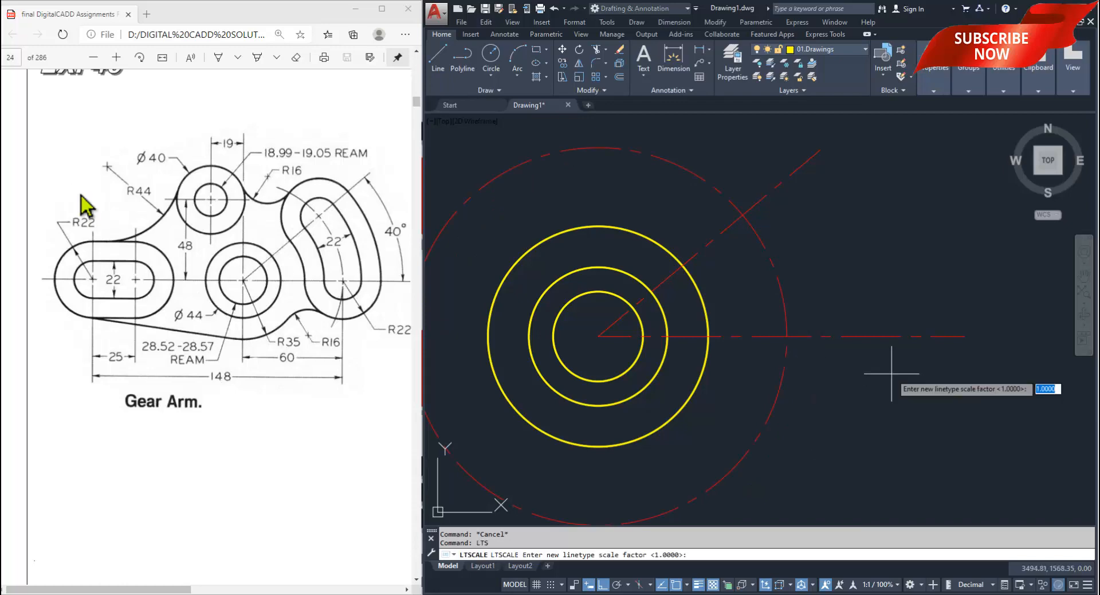
key(Return)
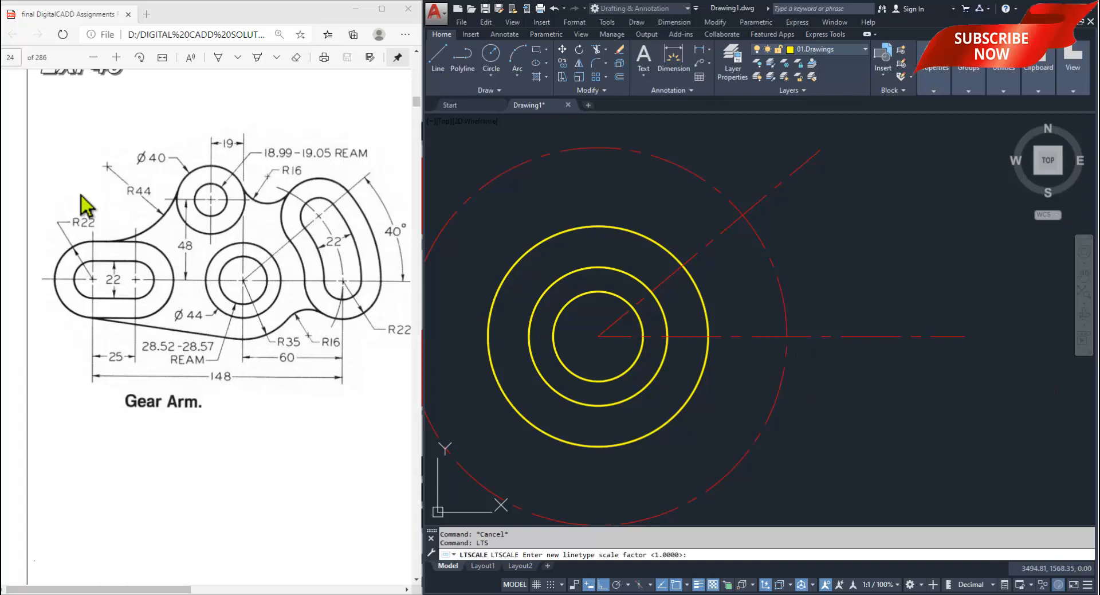
mouse_move(855, 391)
middle_down()
mouse_move(916, 376)
mouse_move(887, 392)
middle_up()
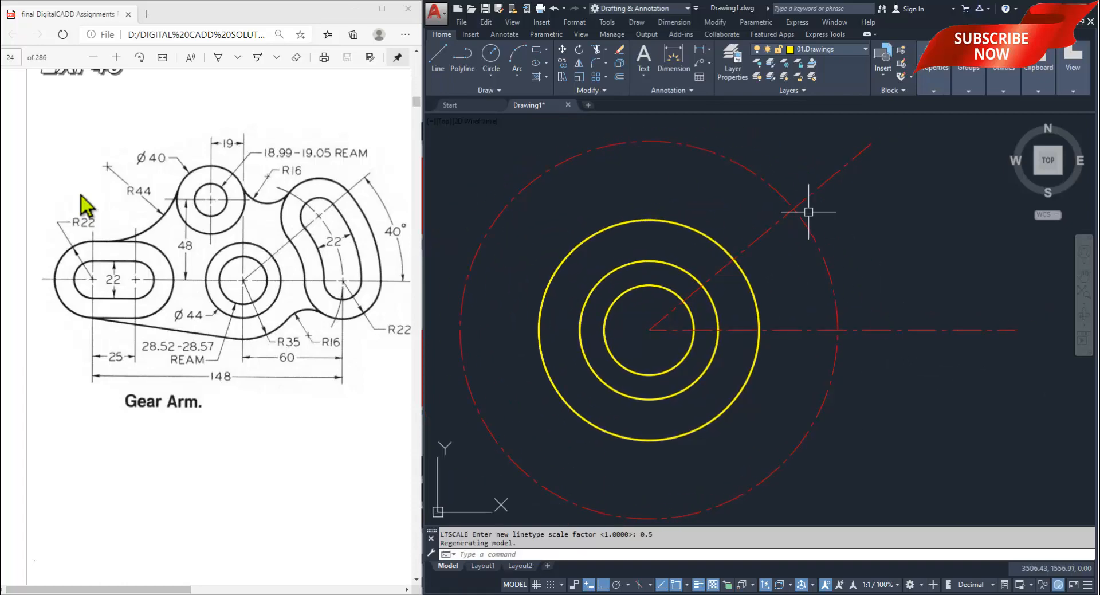
middle_drag(760, 348, 747, 348)
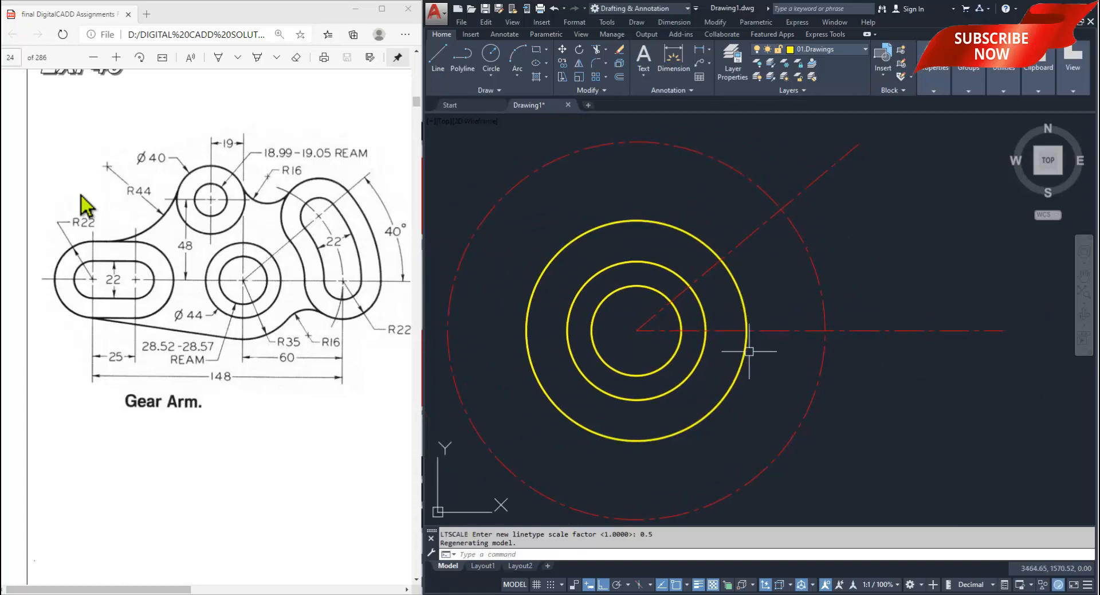
middle_drag(759, 346, 736, 352)
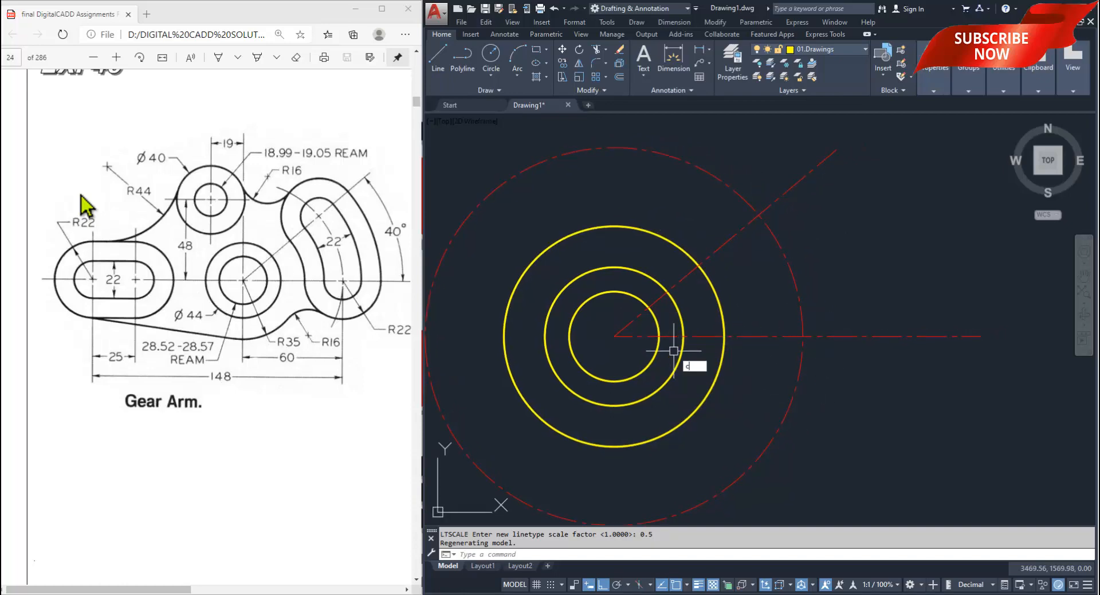
key(Return)
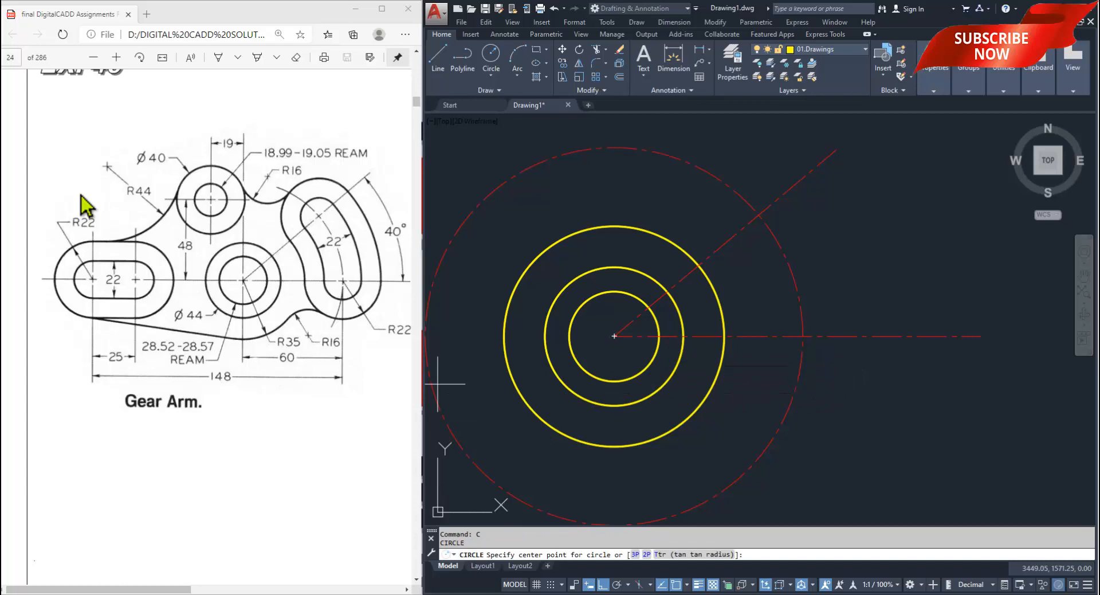
key(Escape)
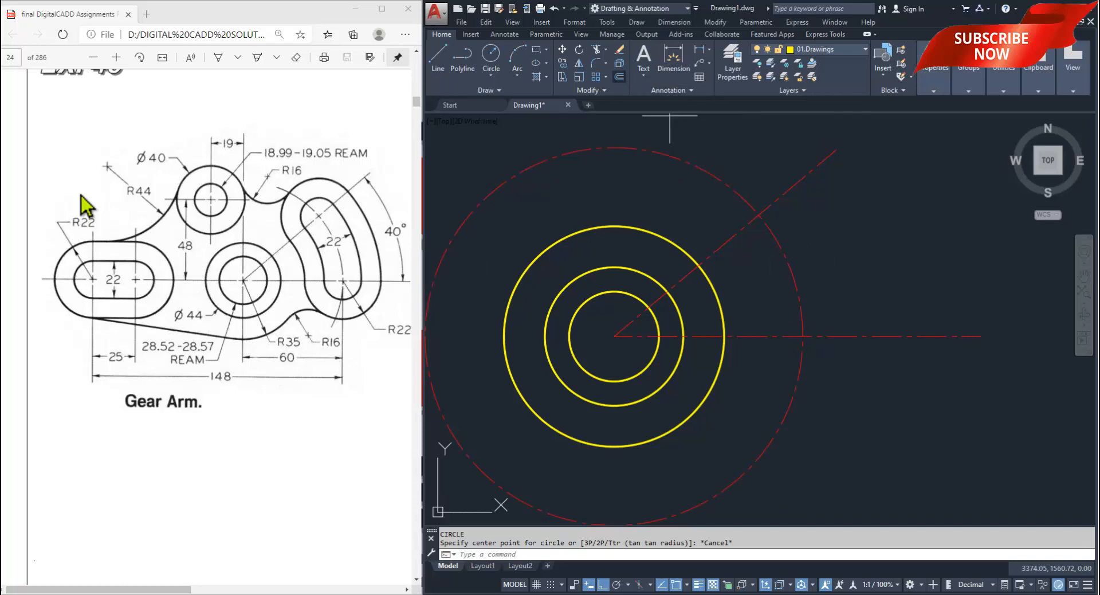
- Offset the radius 60 centreline circle by 11 both outward and inward for the curved slot's edges
click(619, 77)
text(11)
key(Return)
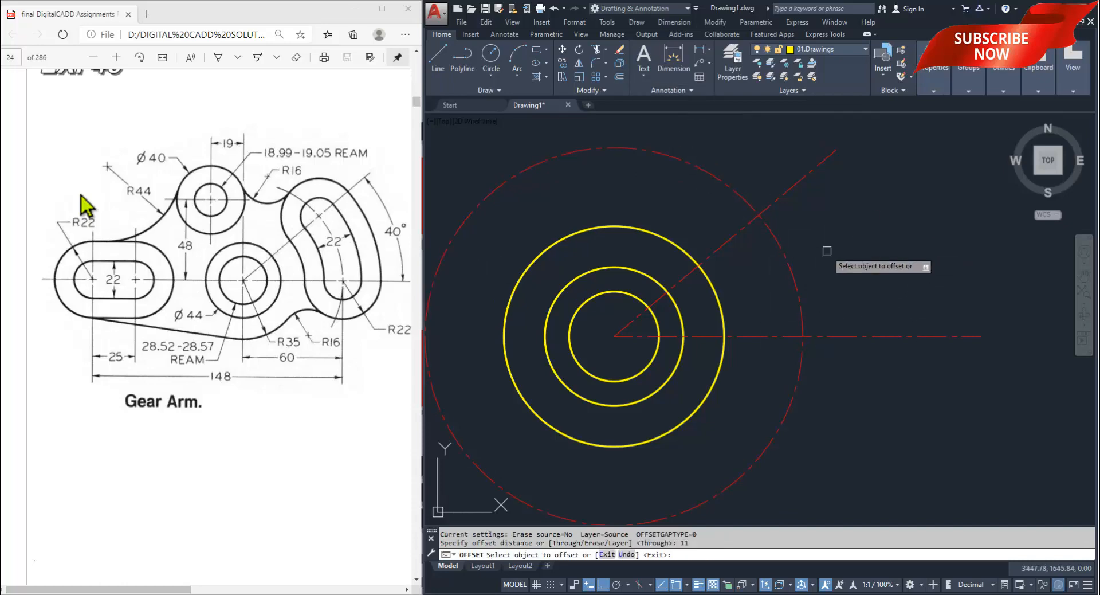
click(789, 270)
click(844, 245)
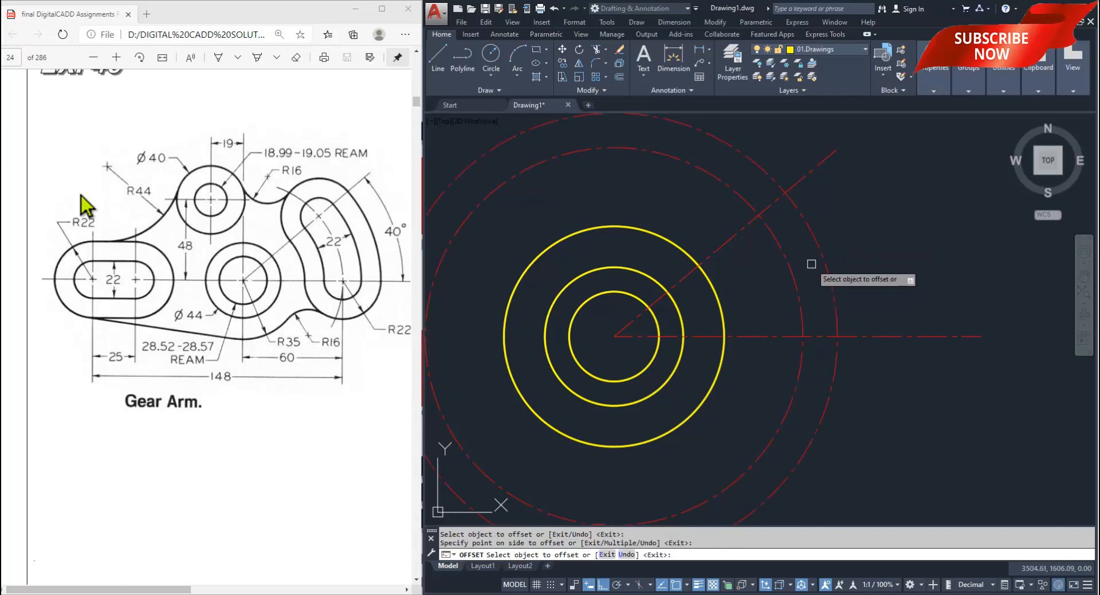
click(792, 275)
click(768, 296)
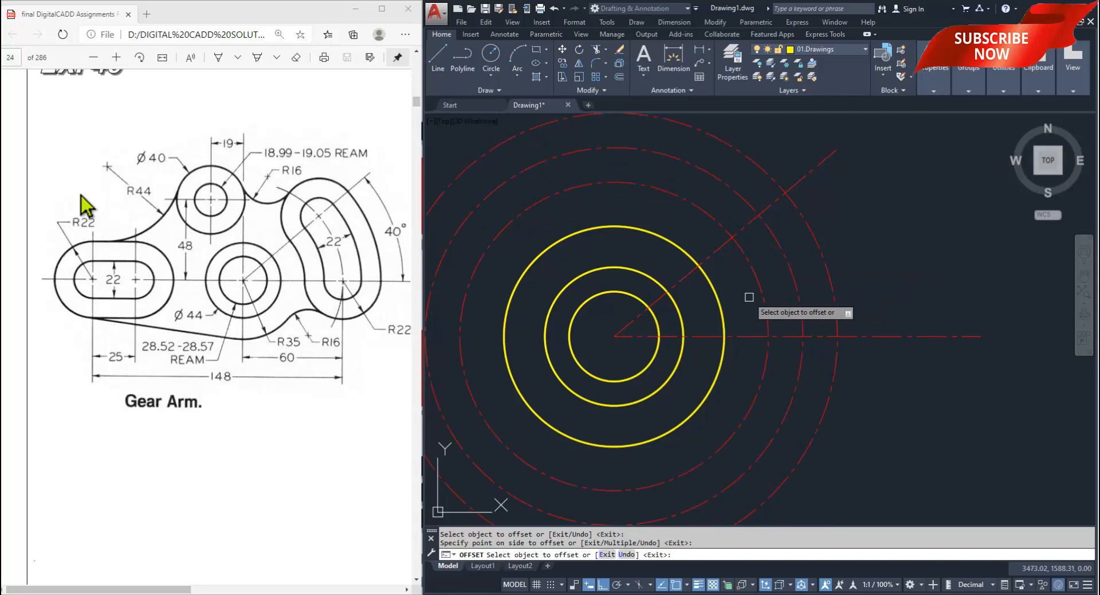
key(Return)
- Offset the radius 60 centreline circle outward by 11 once more and erase the duplicate outer circle
click(802, 294)
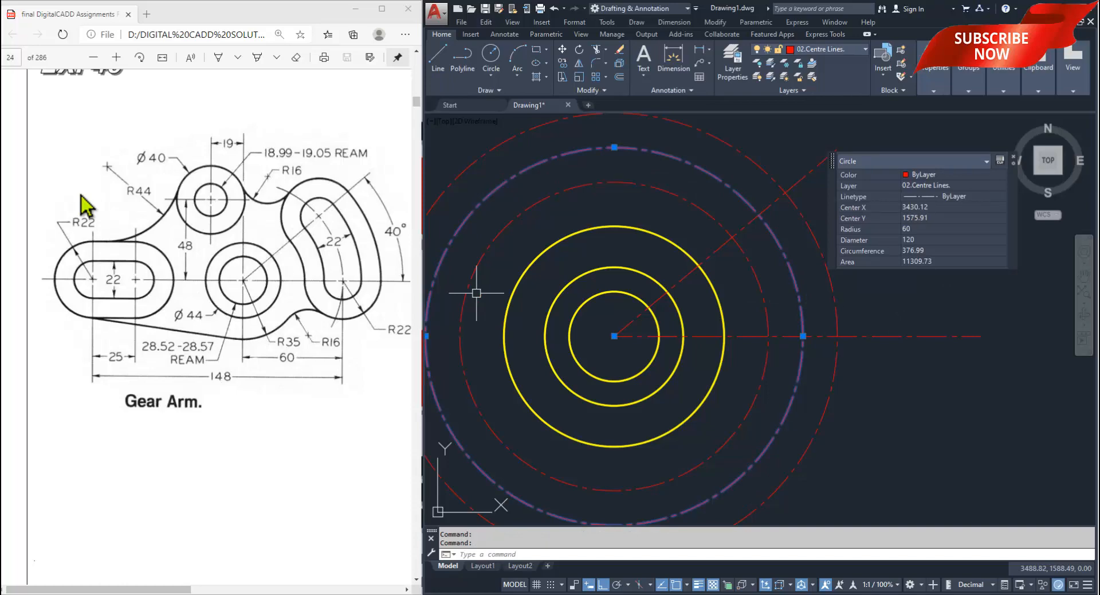
key(Escape)
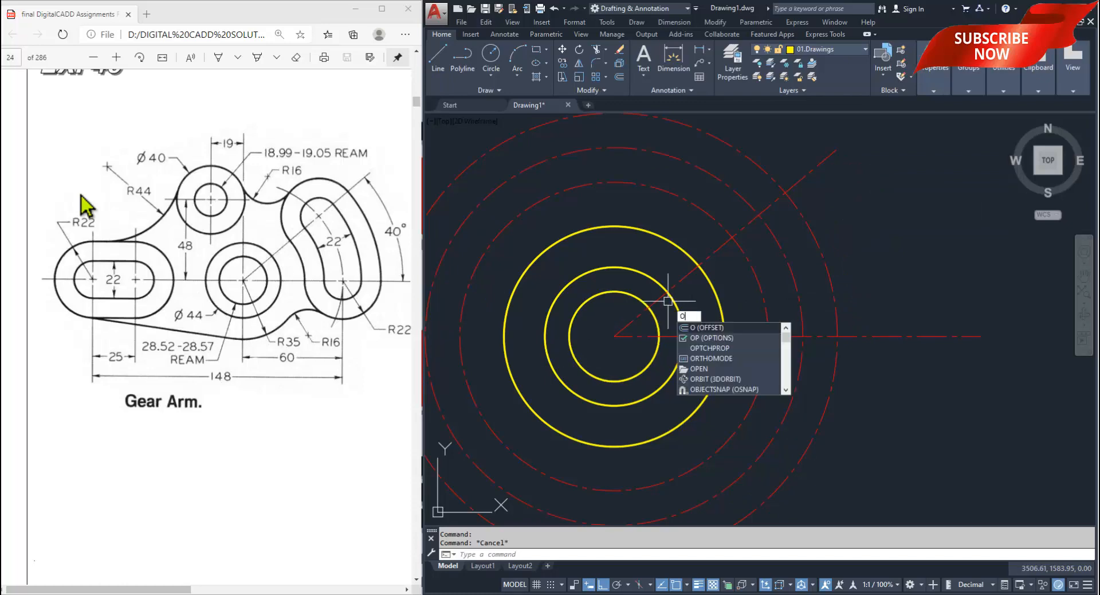
key(Return)
text(11)
key(Return)
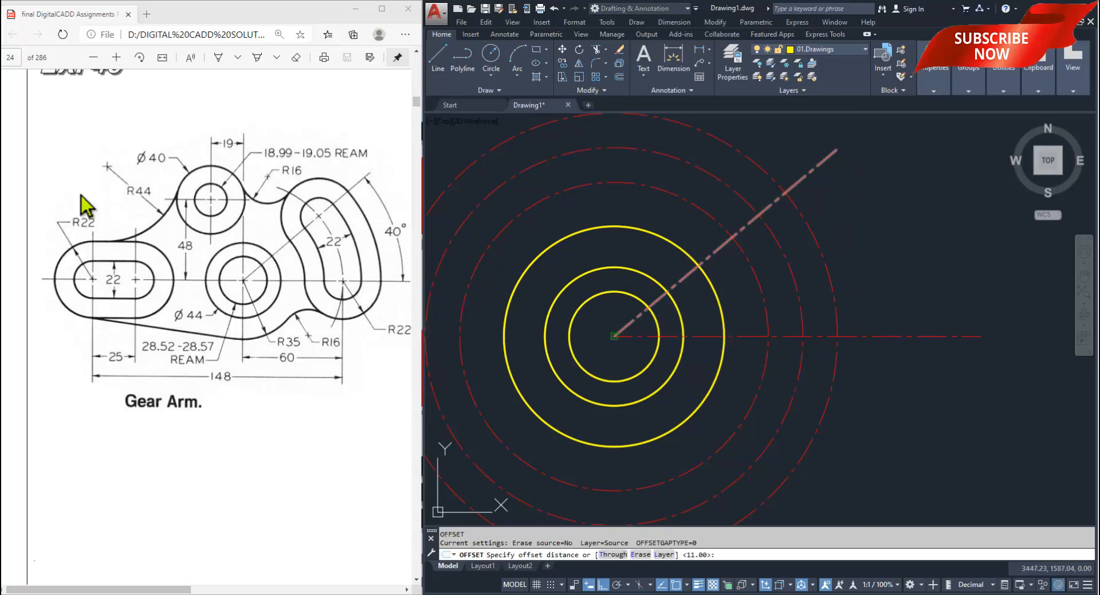
click(802, 290)
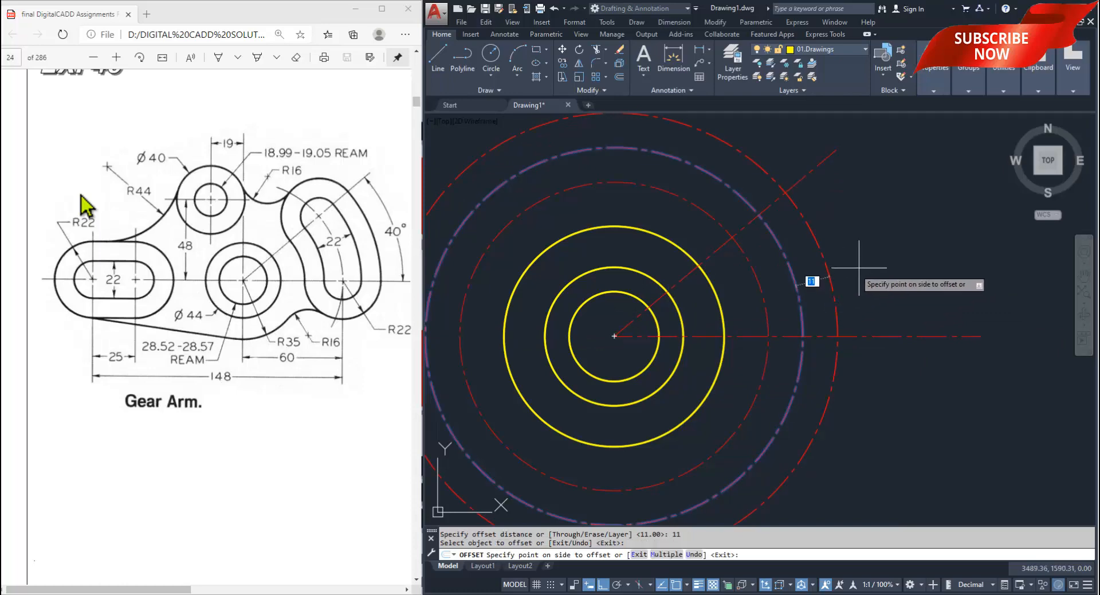
click(862, 263)
key(Escape)
click(834, 289)
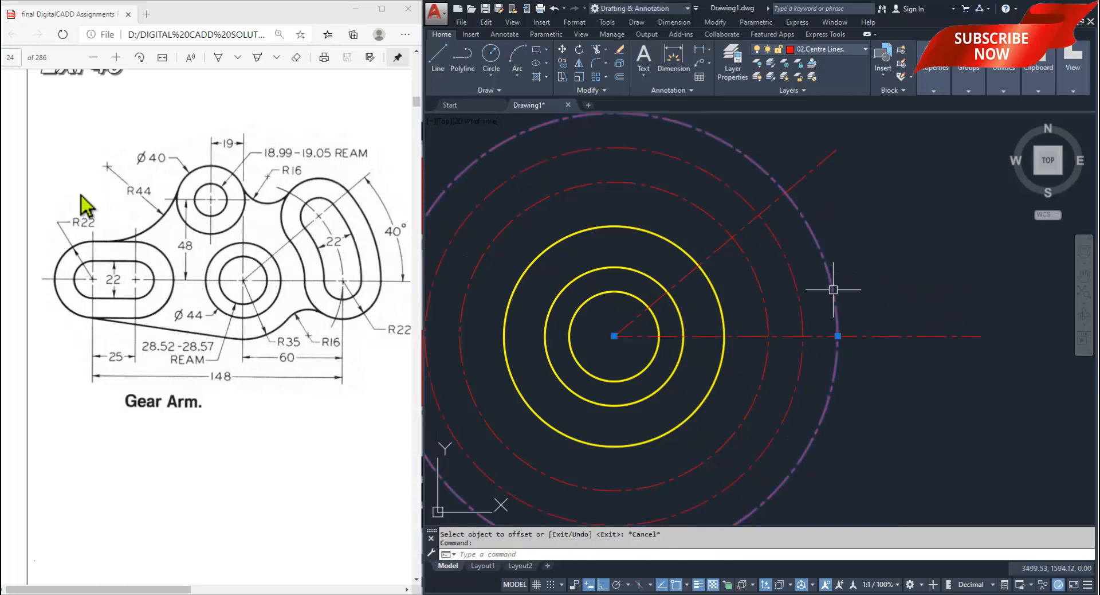
key(Delete)
- Match the properties of the radius 35 circle onto the two offset circles on either side of the radius 60 centreline
scroll(737, 351, down, 5)
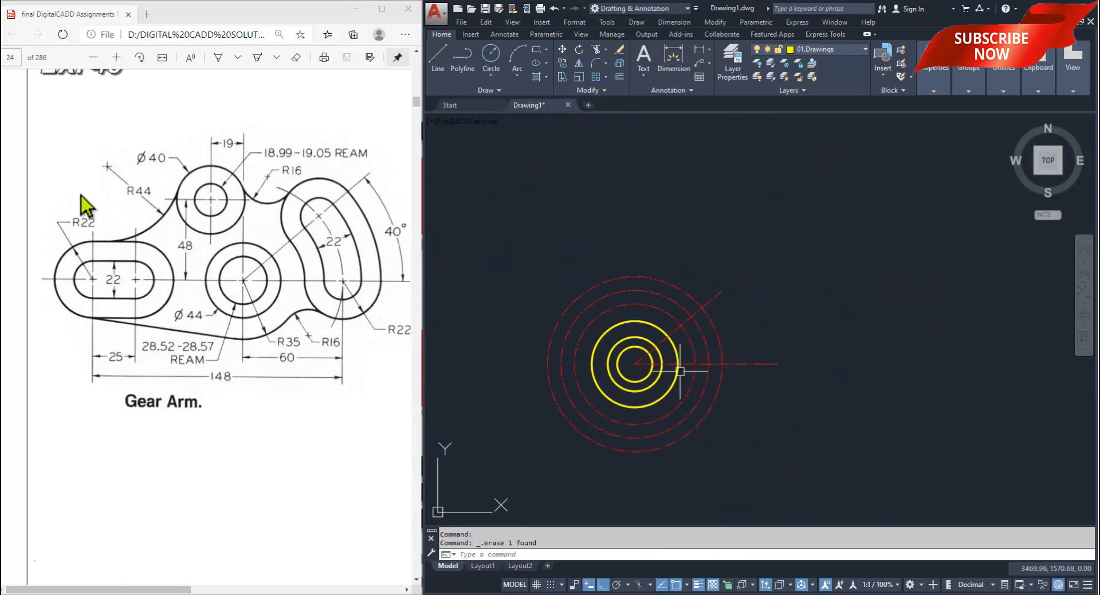
scroll(676, 364, up, 3)
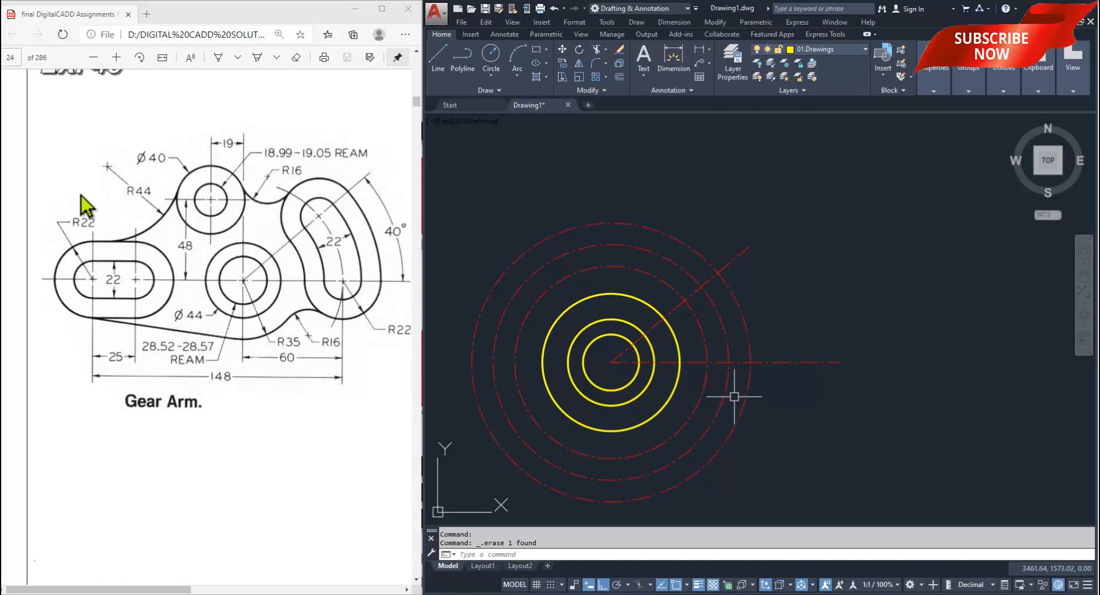
text(a)
key(Return)
click(680, 382)
click(739, 408)
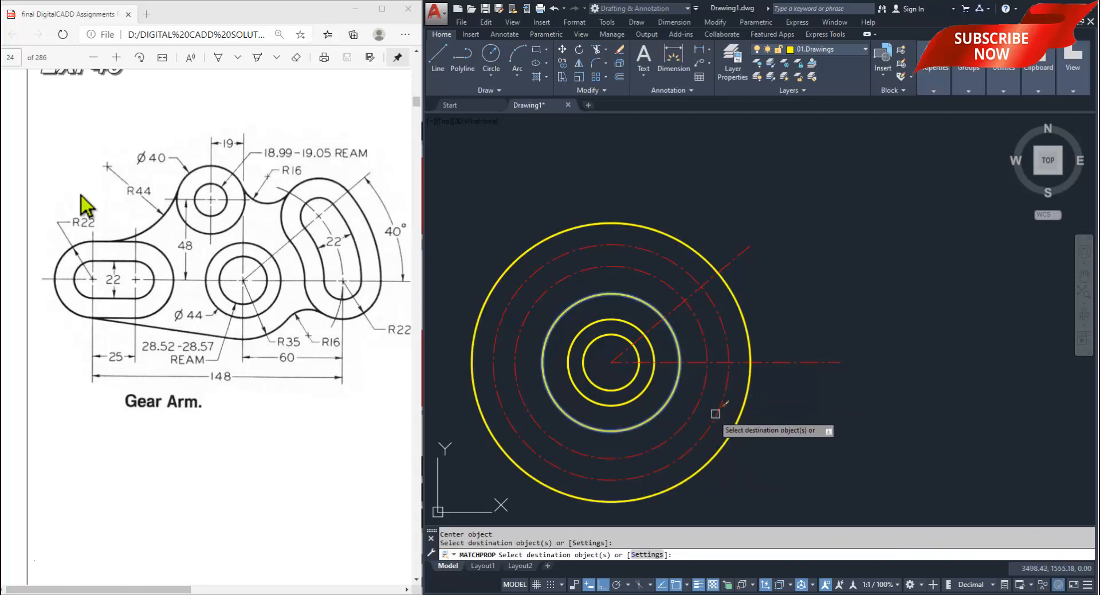
click(696, 408)
key(Return)
- Draw radius 11 circles where the radius 60 centreline crosses the 40° line and the horizontal line
scroll(710, 338, up, 2)
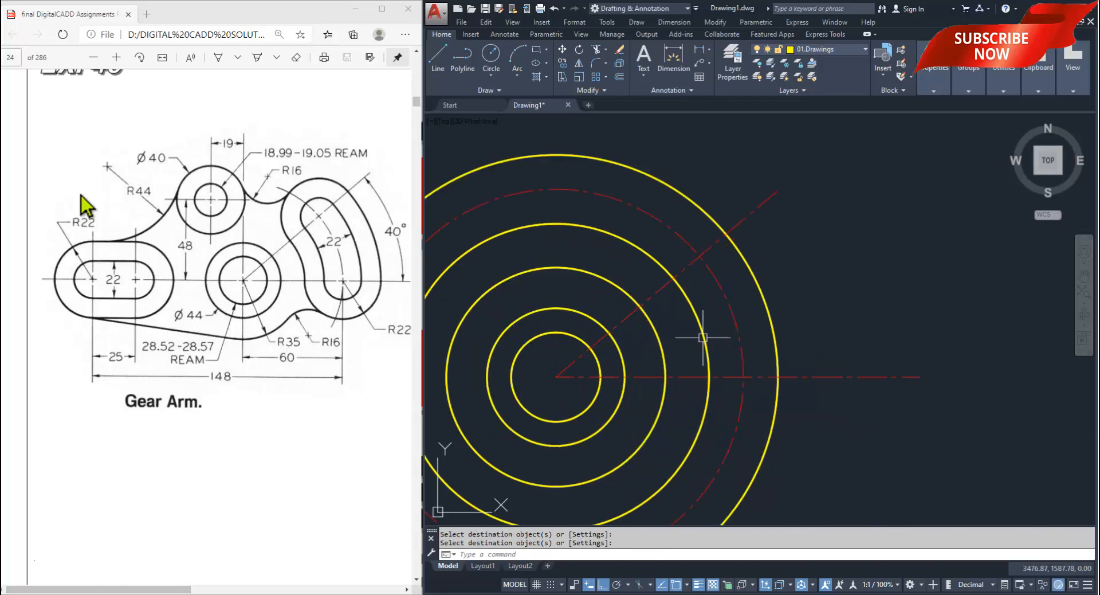
middle_drag(823, 315, 801, 322)
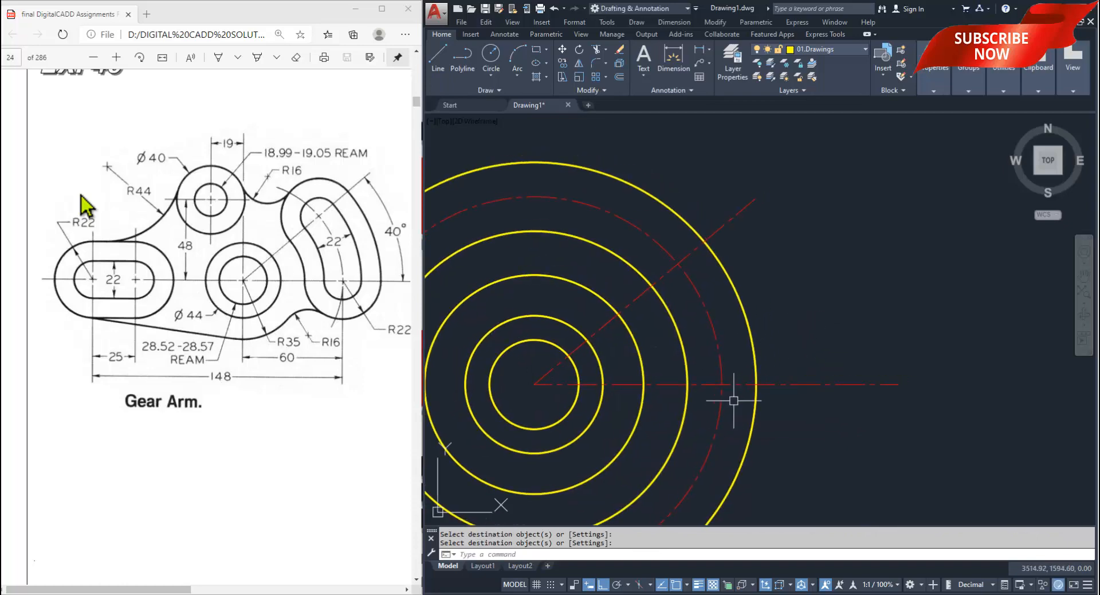
text(c)
key(Return)
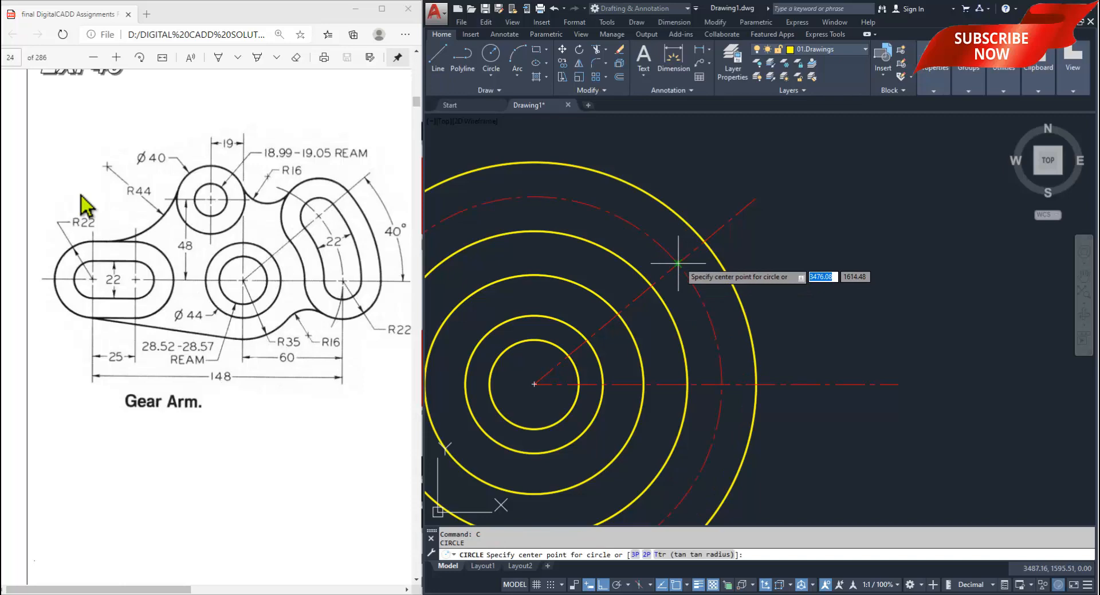
click(678, 265)
text(11)
key(Return)
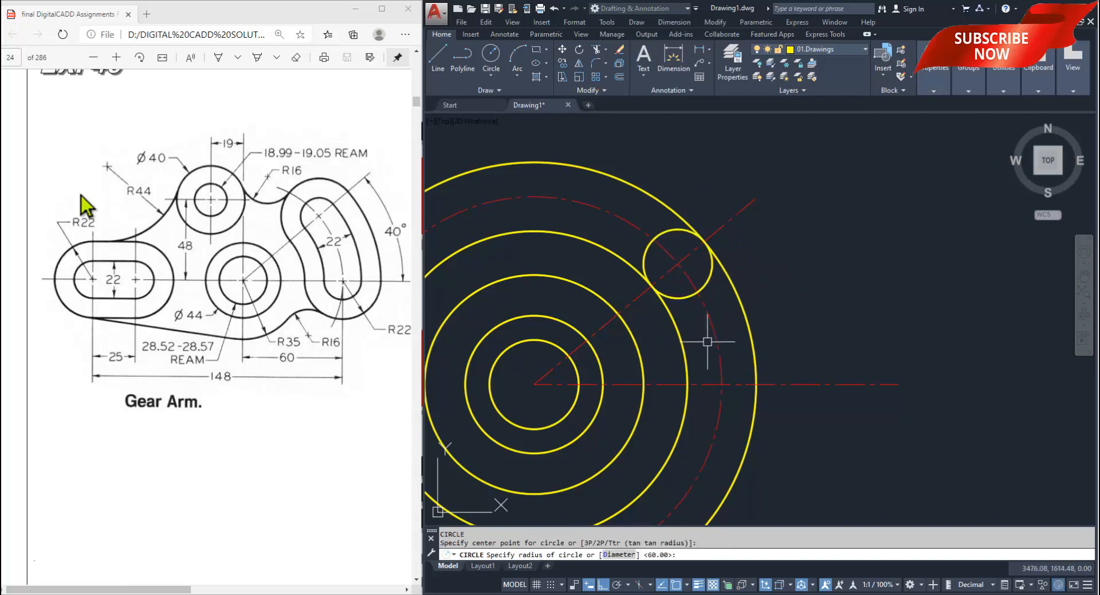
key(Return)
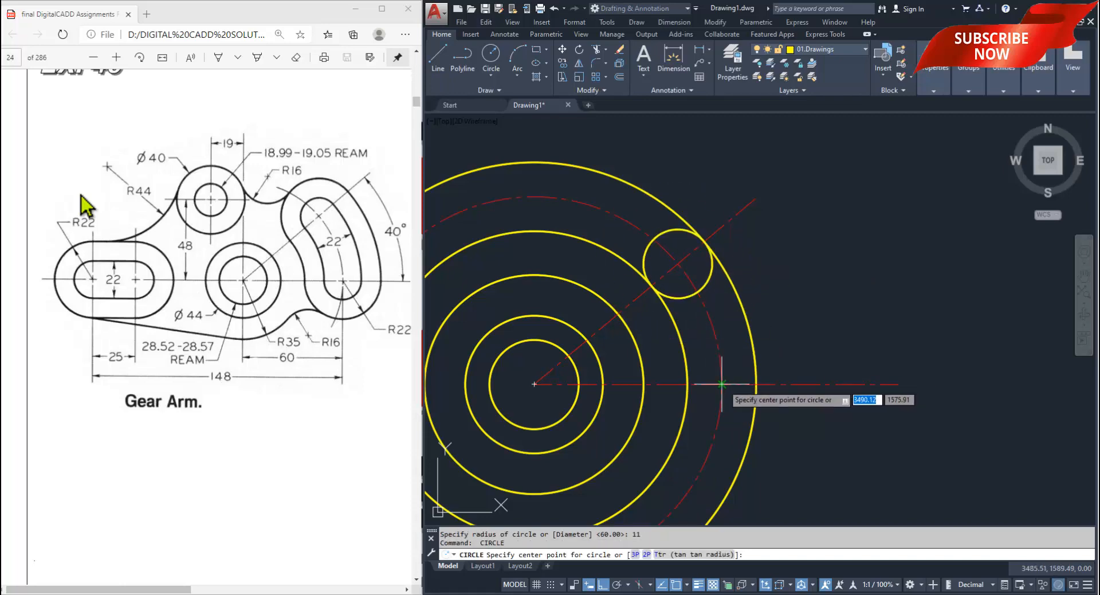
click(722, 384)
key(Return)
- Trim the two offset circles and the inner halves of both radius 11 circles to leave a closed curved slot
middle_drag(661, 331, 699, 350)
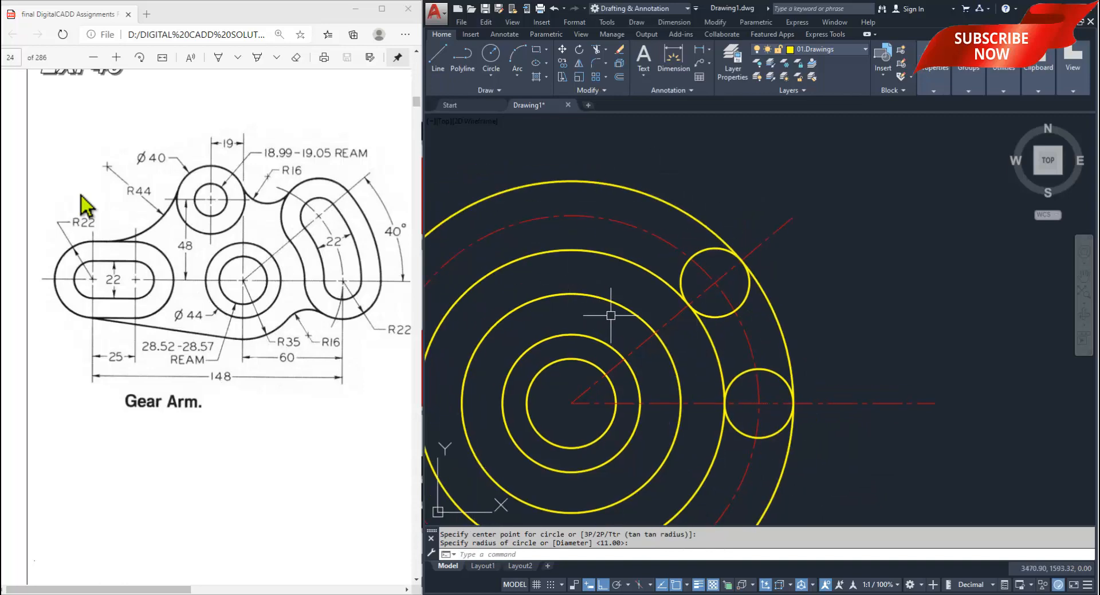
text(tr)
key(Return)
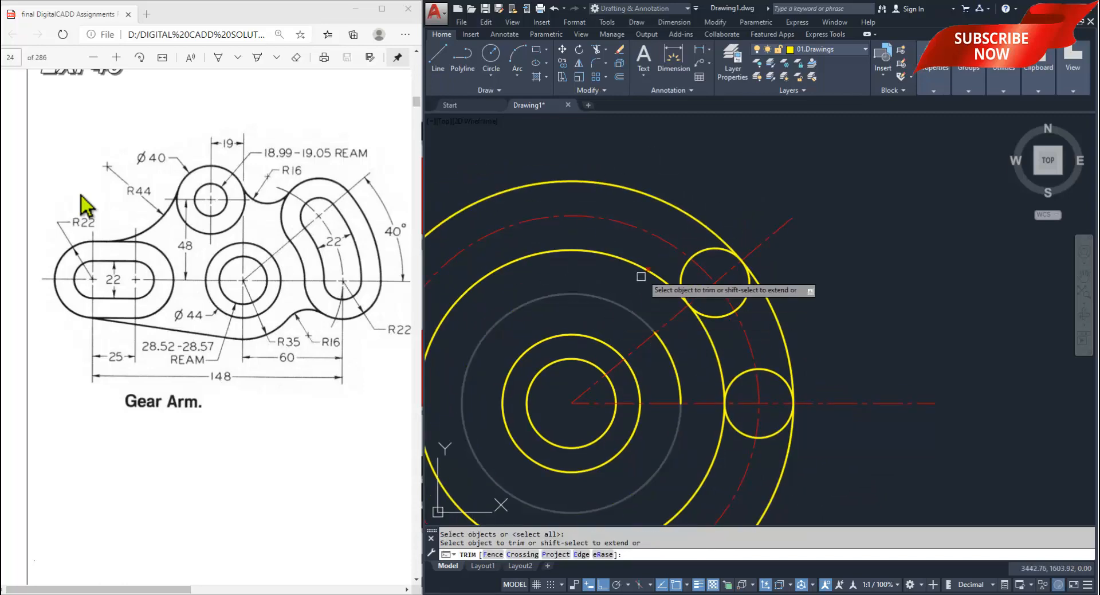
click(646, 267)
click(675, 232)
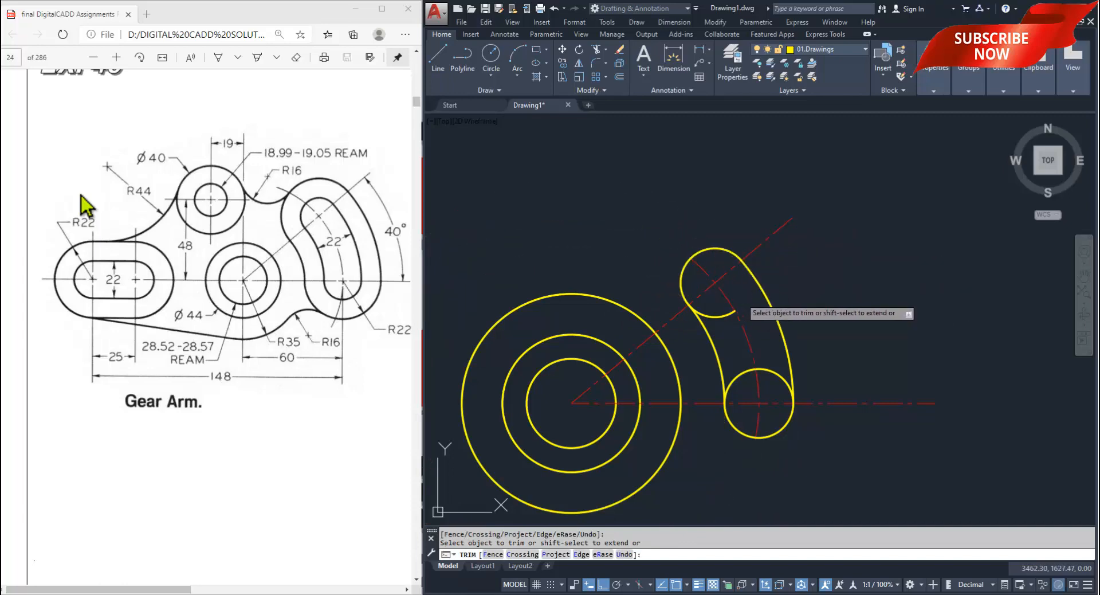
click(736, 306)
click(738, 376)
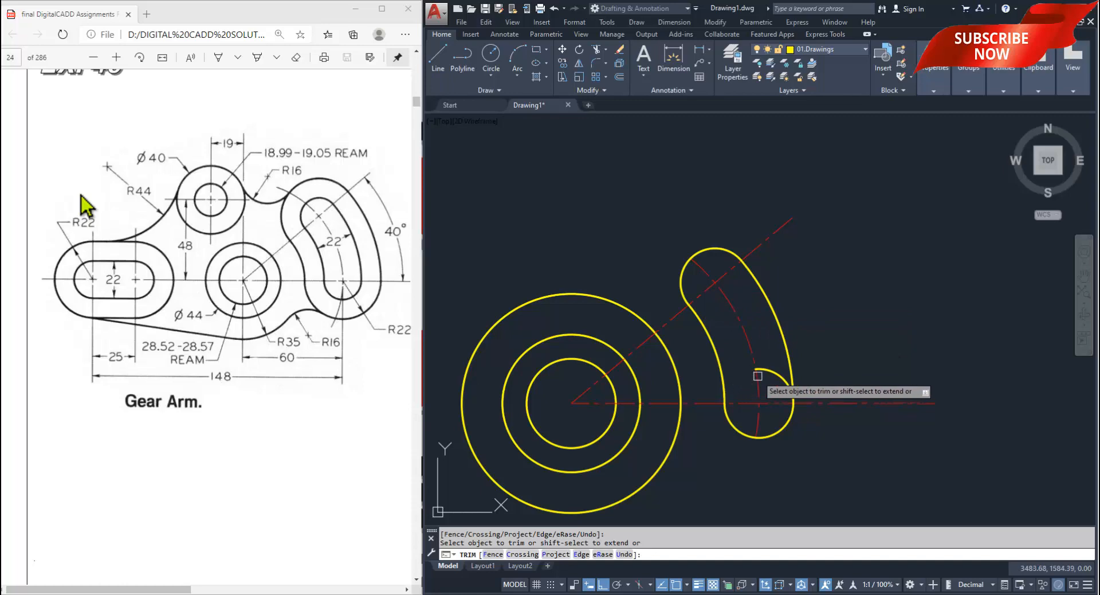
key(Escape)
- Join the two side arcs and two end arcs of the curved slot into one polyline
mouse_move(816, 468)
middle_down()
mouse_move(825, 445)
mouse_move(813, 439)
middle_up()
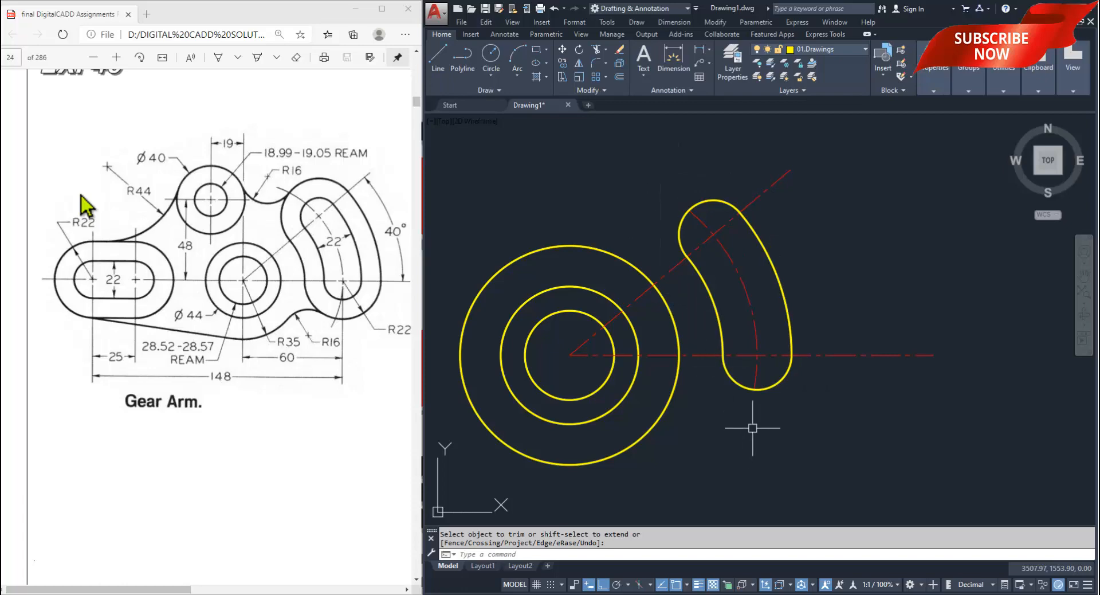
key(Escape)
text(j)
key(Return)
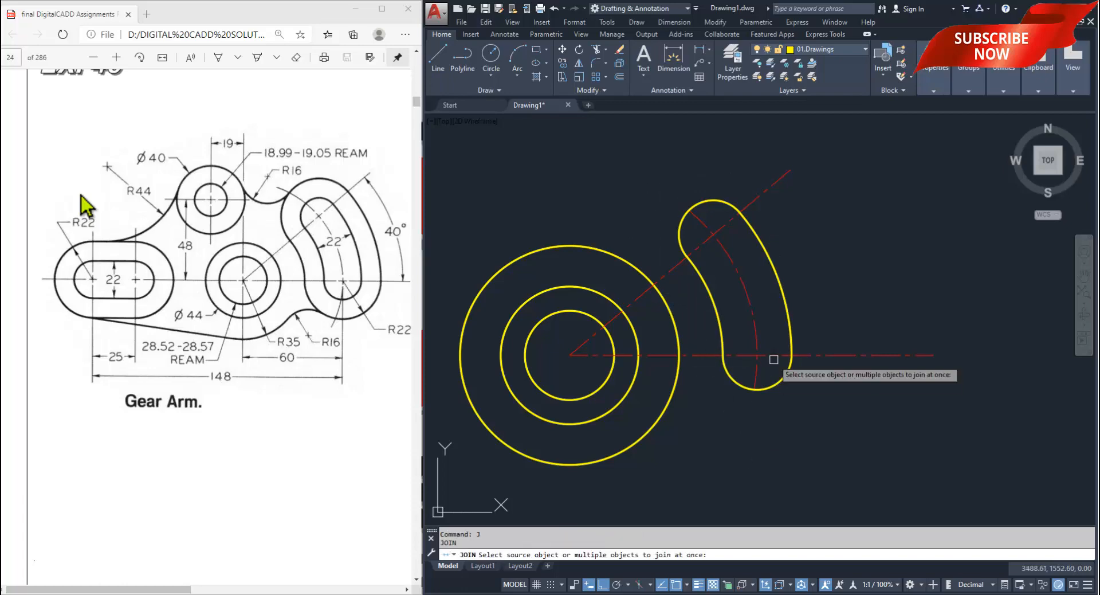
click(786, 315)
click(786, 374)
click(720, 319)
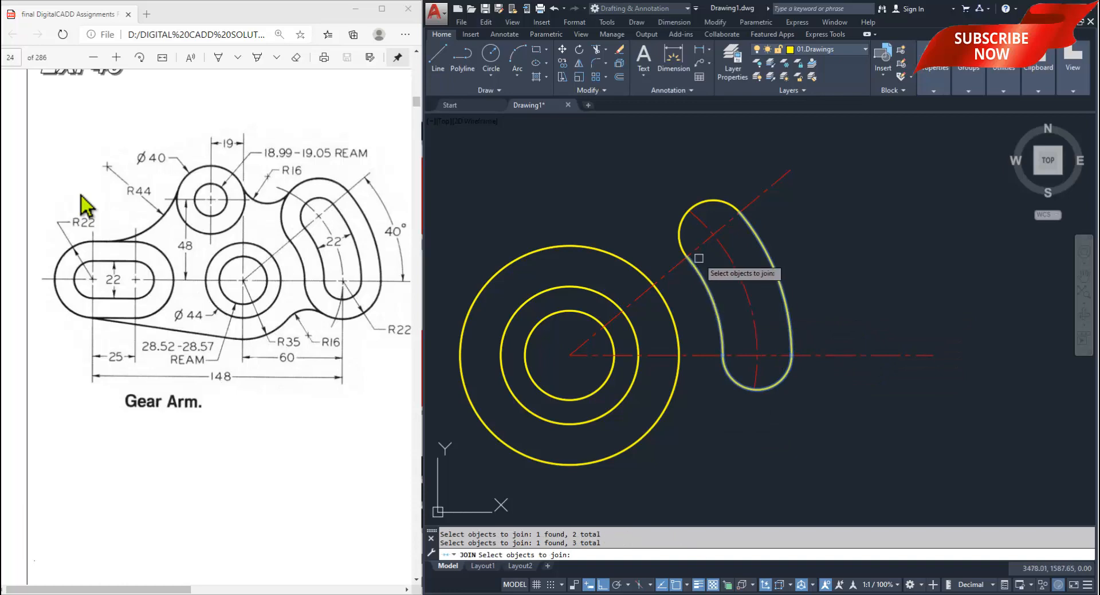
click(680, 231)
key(Return)
click(765, 247)
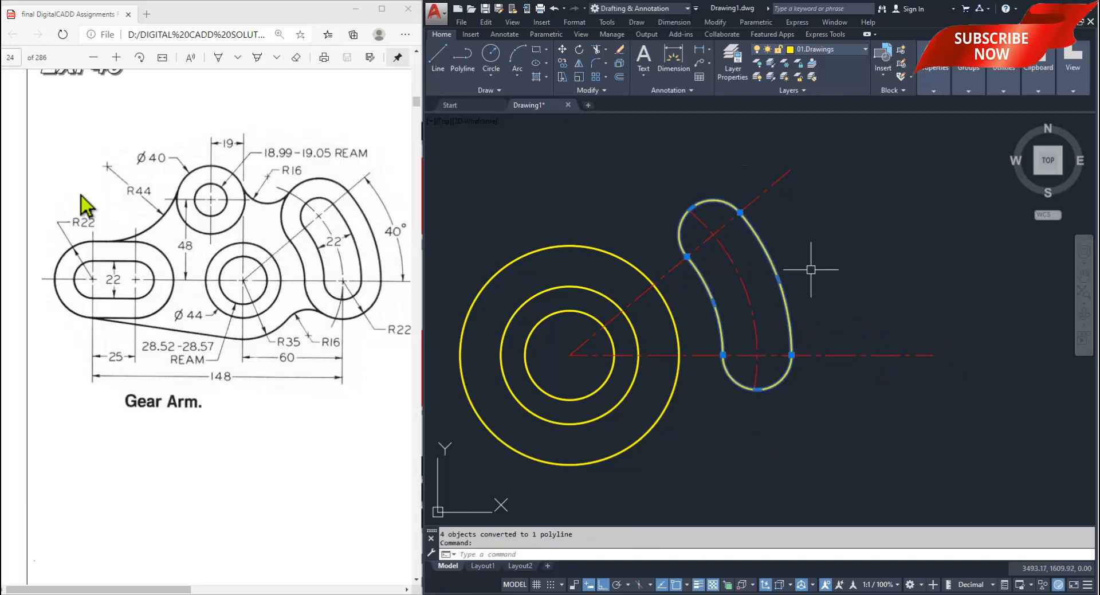
- Offset the curved slot outline outward by 5.5
text(o)
key(Return)
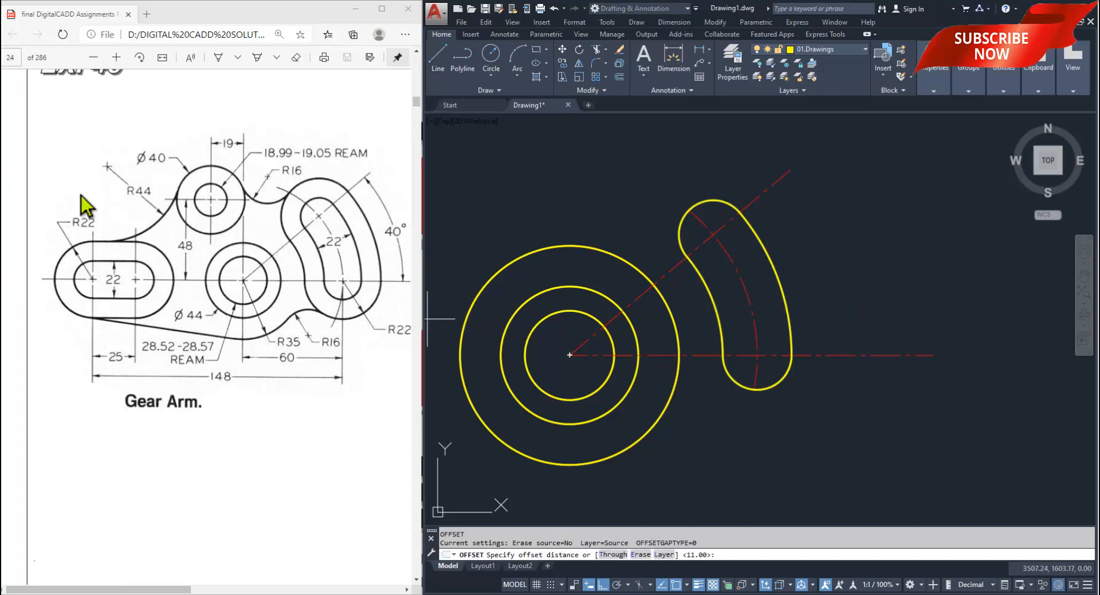
key(Return)
click(788, 310)
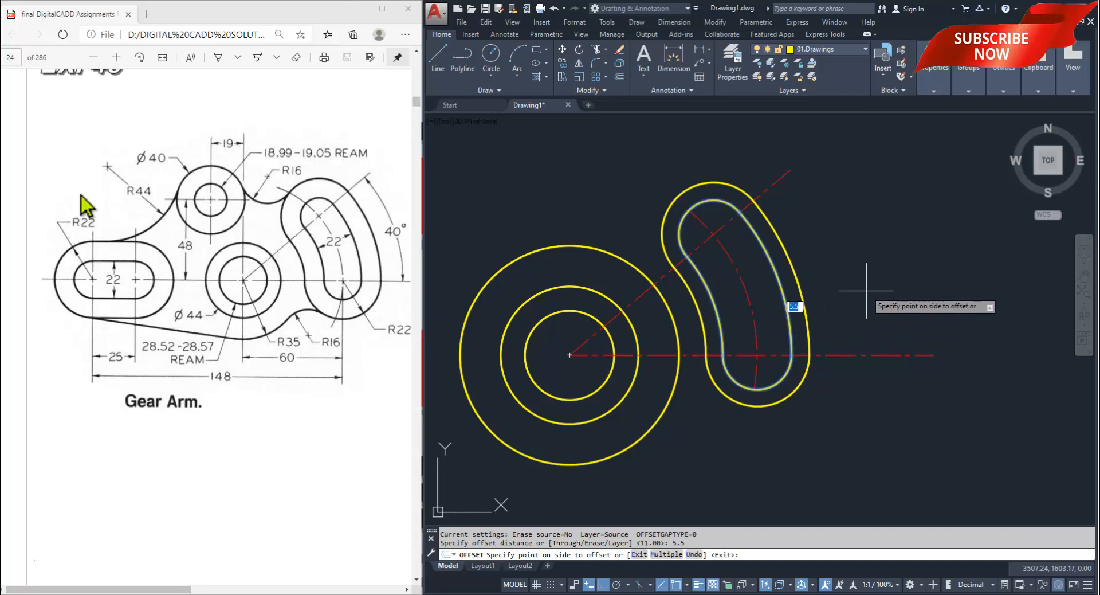
click(873, 291)
key(Return)
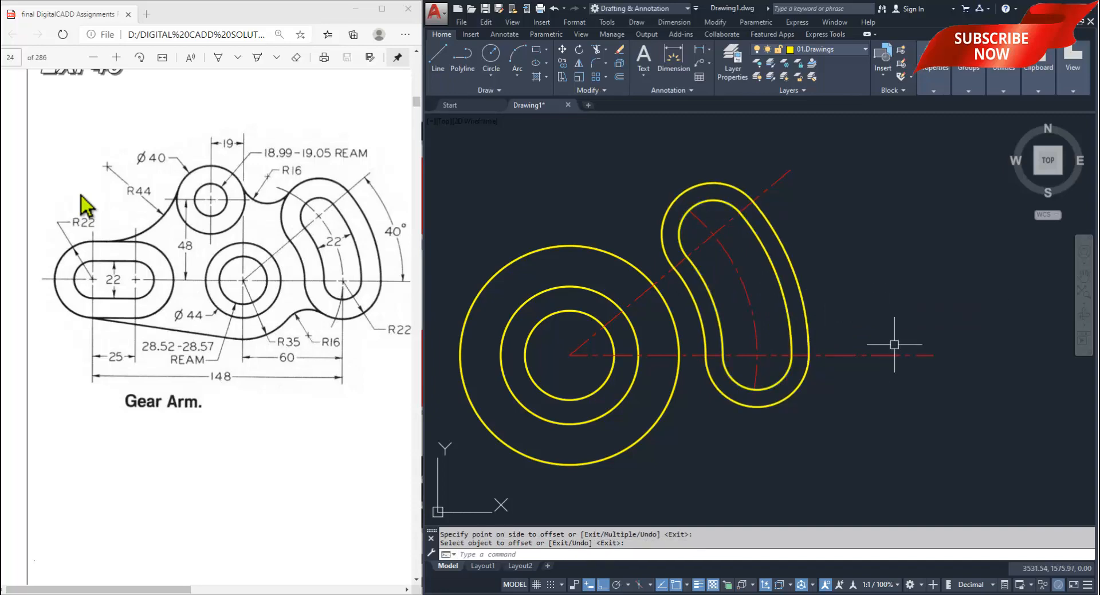
- Measure the lower end radius of the outer slot outline and erase that outline
mouse_move(1003, 81)
click(1006, 130)
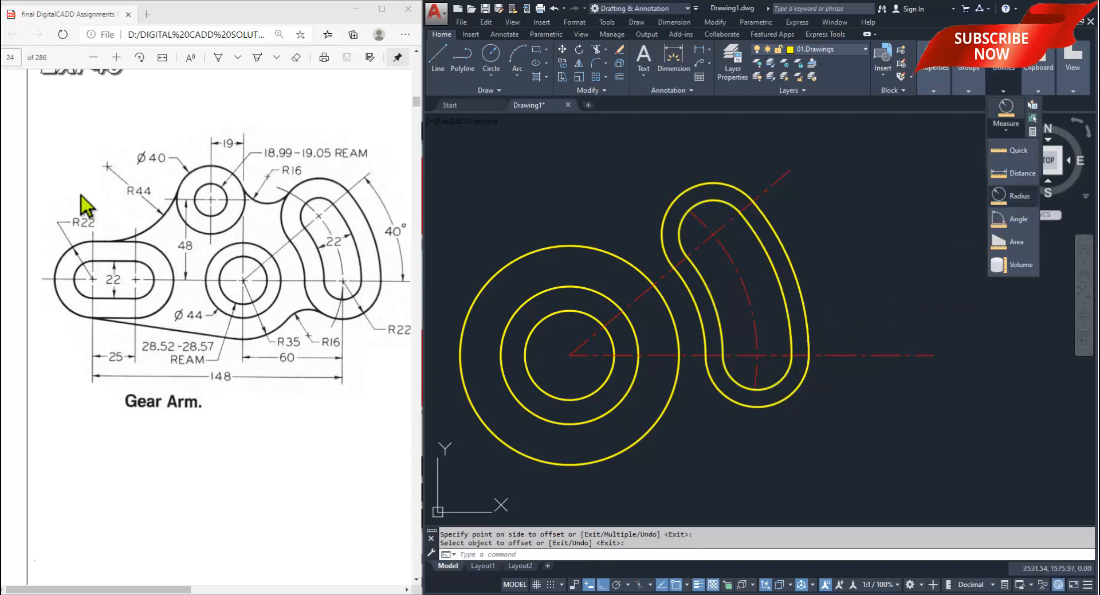
click(1014, 197)
click(793, 394)
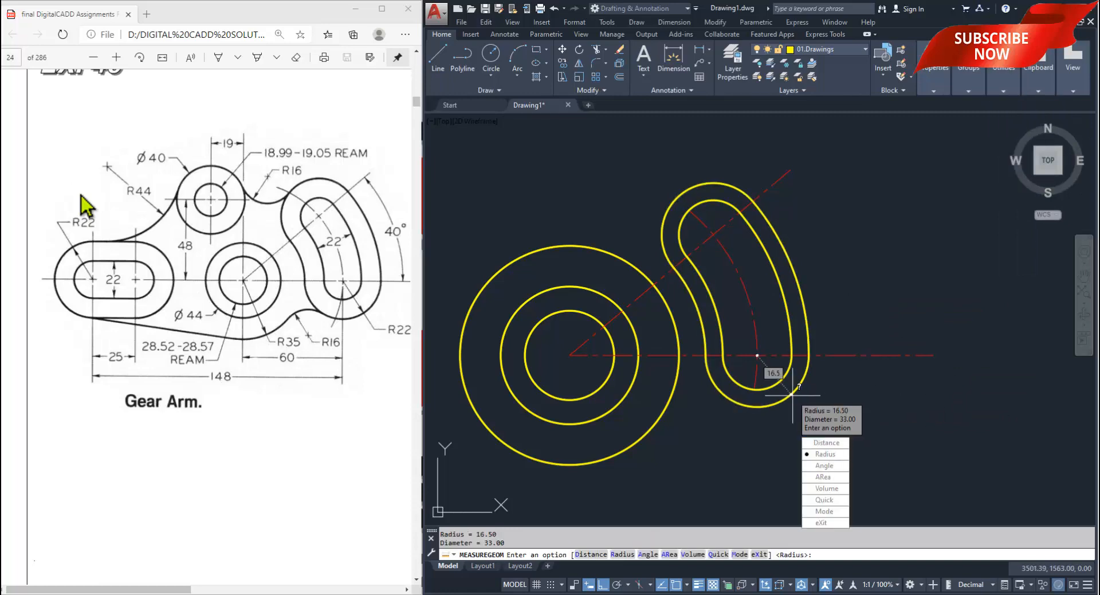
key(Escape)
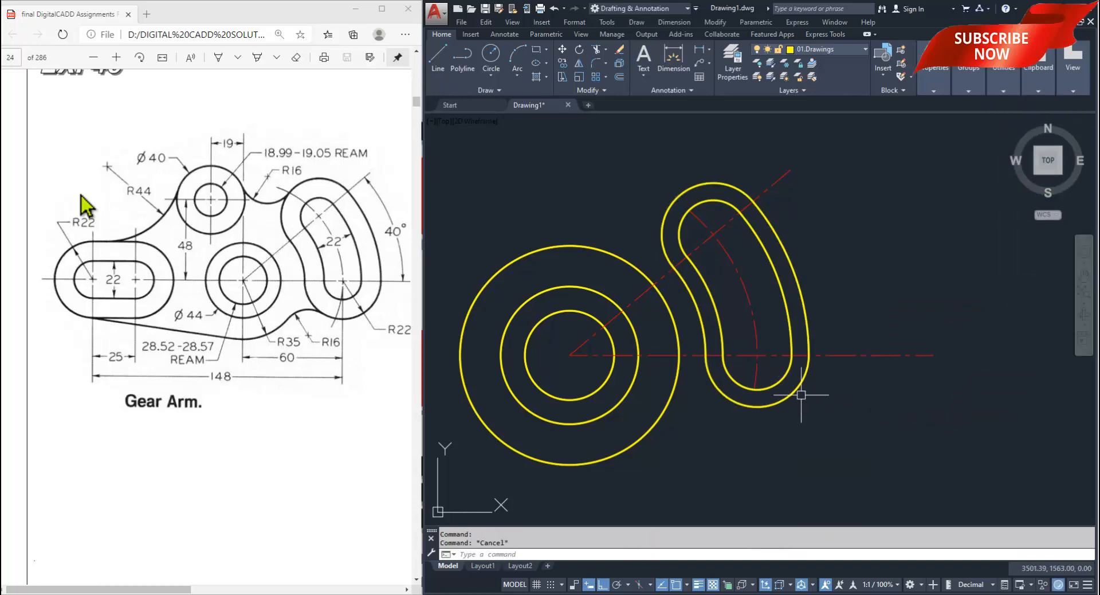
click(797, 392)
key(Delete)
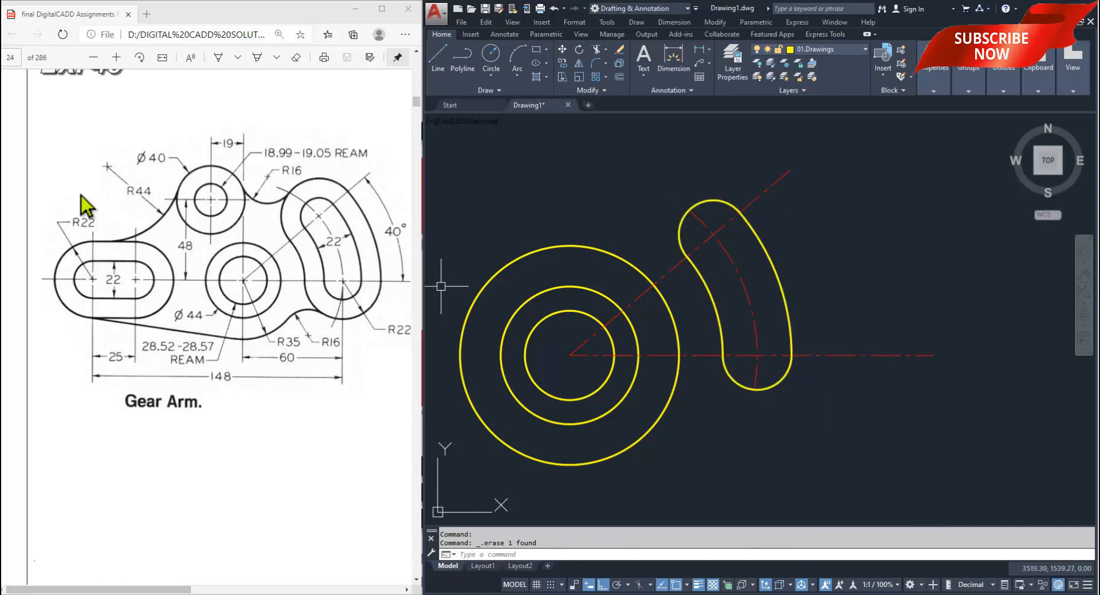
- Offset the curved slot outline outward by 11 to form the arm's outer profile
click(620, 77)
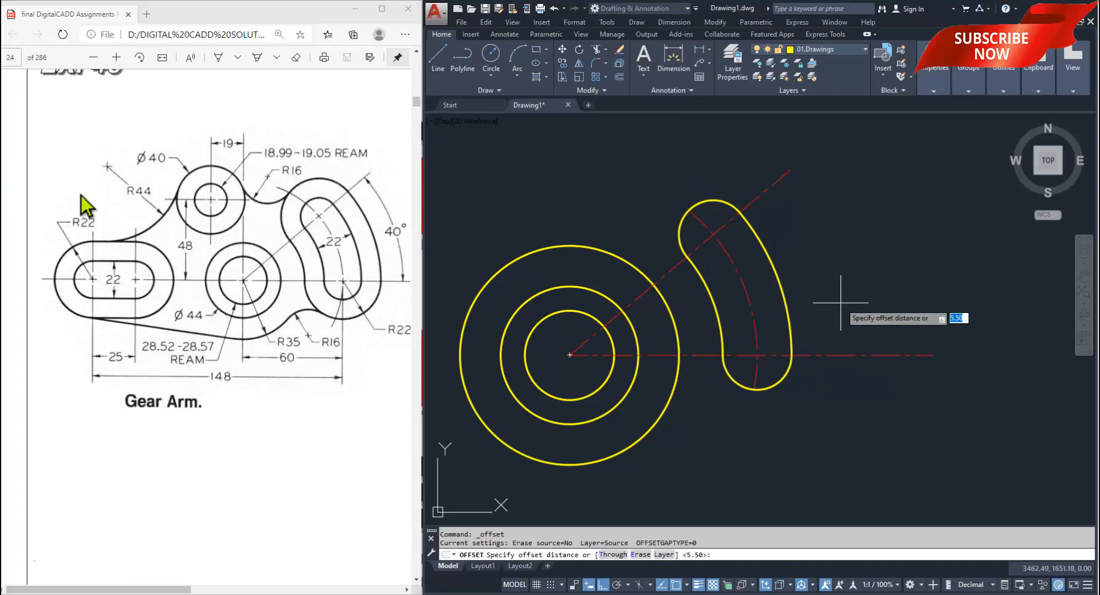
text(11)
key(Return)
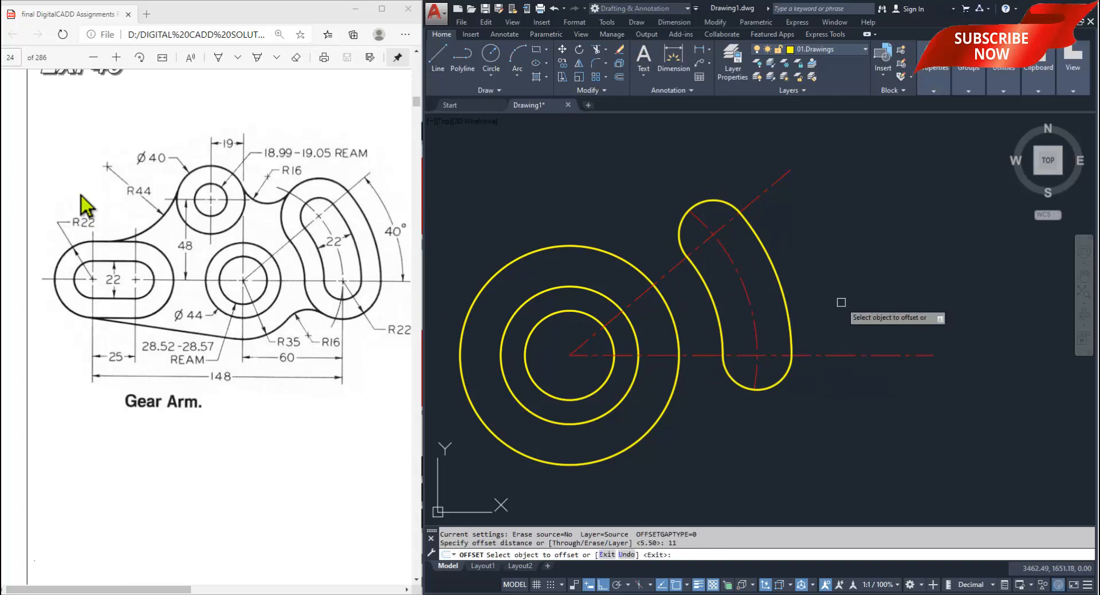
click(773, 278)
click(842, 248)
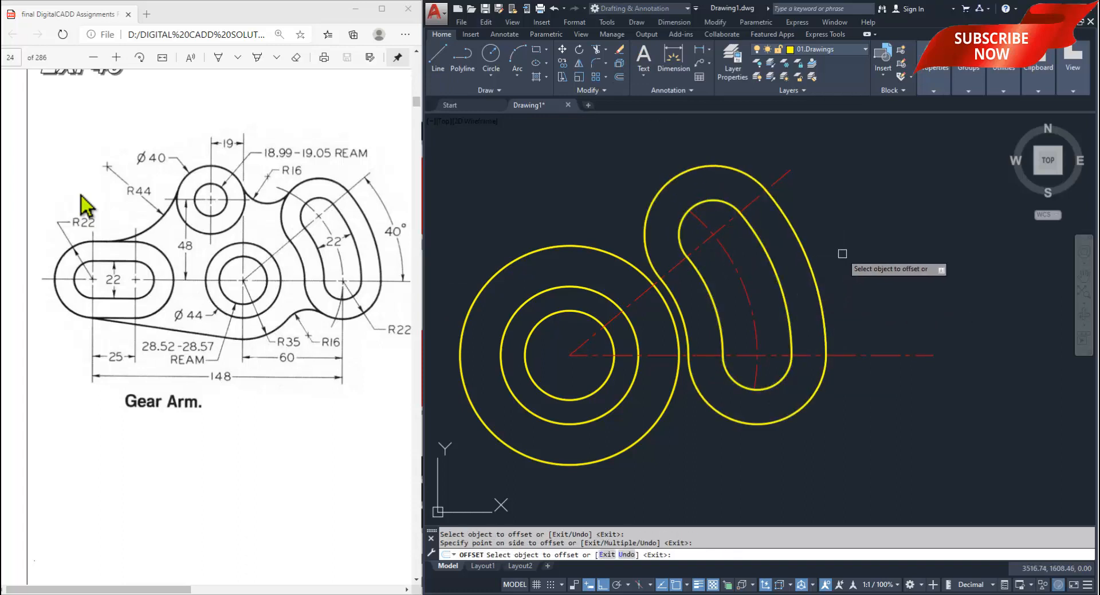
key(Return)
- Measure the radius of the lower end arc on the outer profile around the curved slot
click(1004, 90)
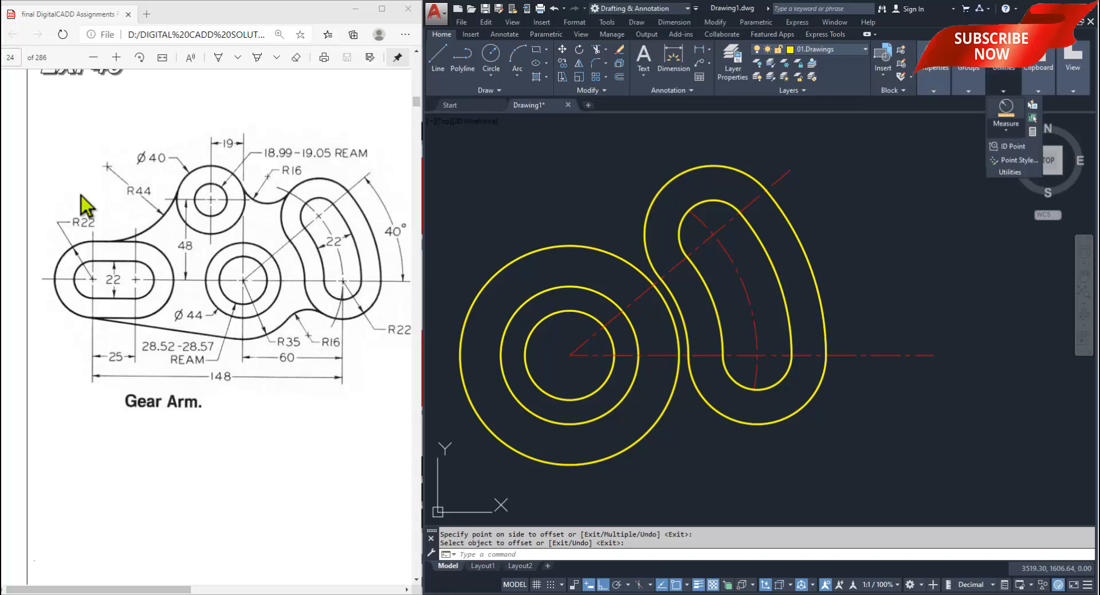
click(818, 392)
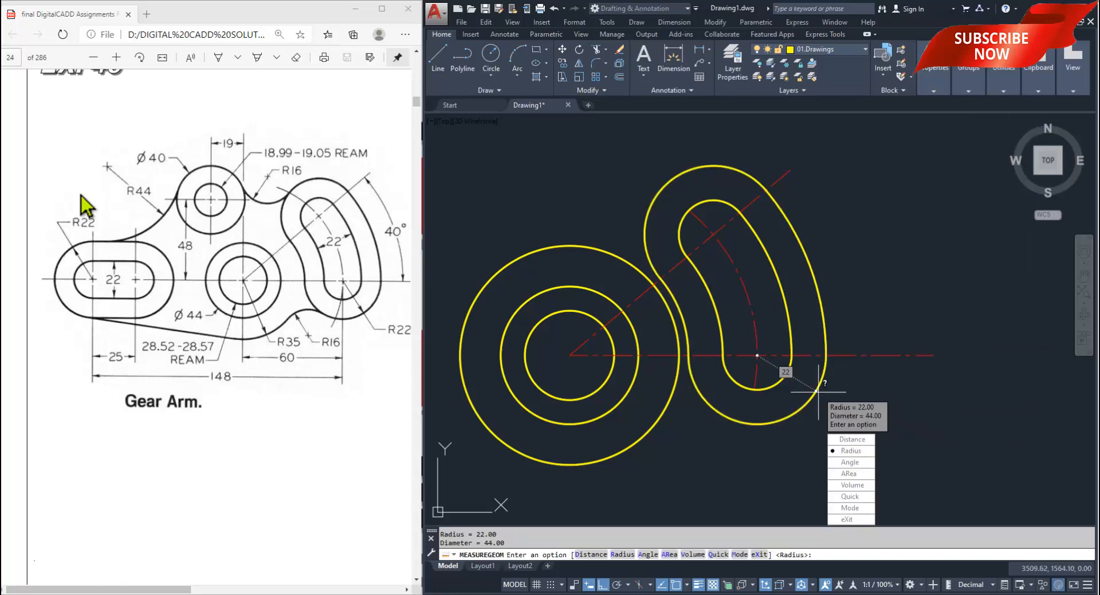
key(Escape)
mouse_move(704, 380)
middle_down()
mouse_move(772, 355)
mouse_move(778, 400)
mouse_move(813, 384)
mouse_move(794, 418)
mouse_move(815, 422)
mouse_move(782, 444)
middle_up()
scroll(749, 301, down, 2)
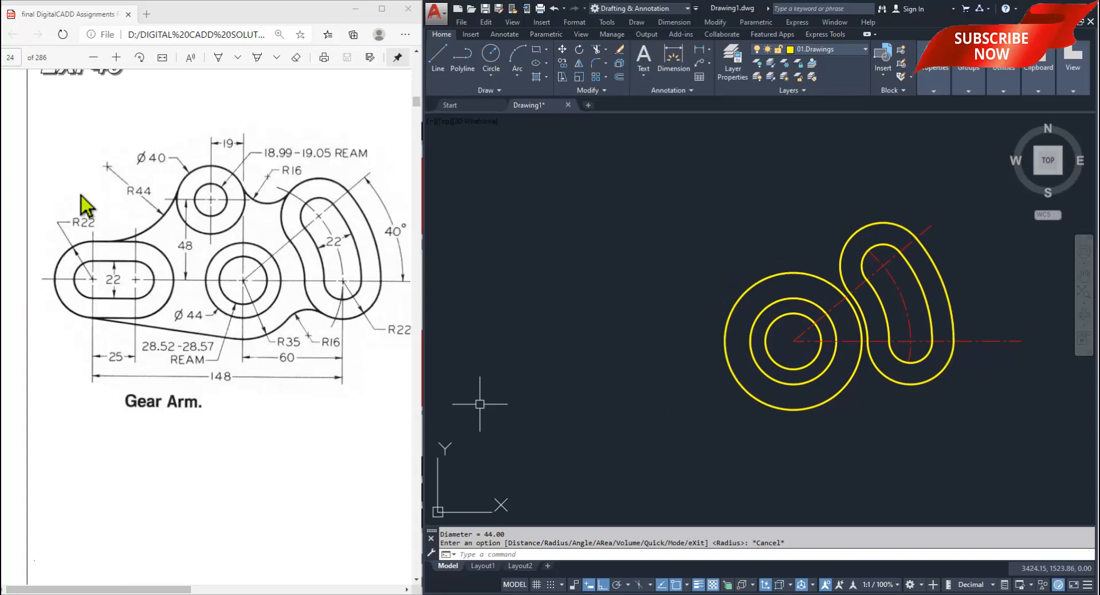
mouse_move(844, 366)
middle_down()
mouse_move(777, 400)
mouse_move(802, 395)
middle_up()
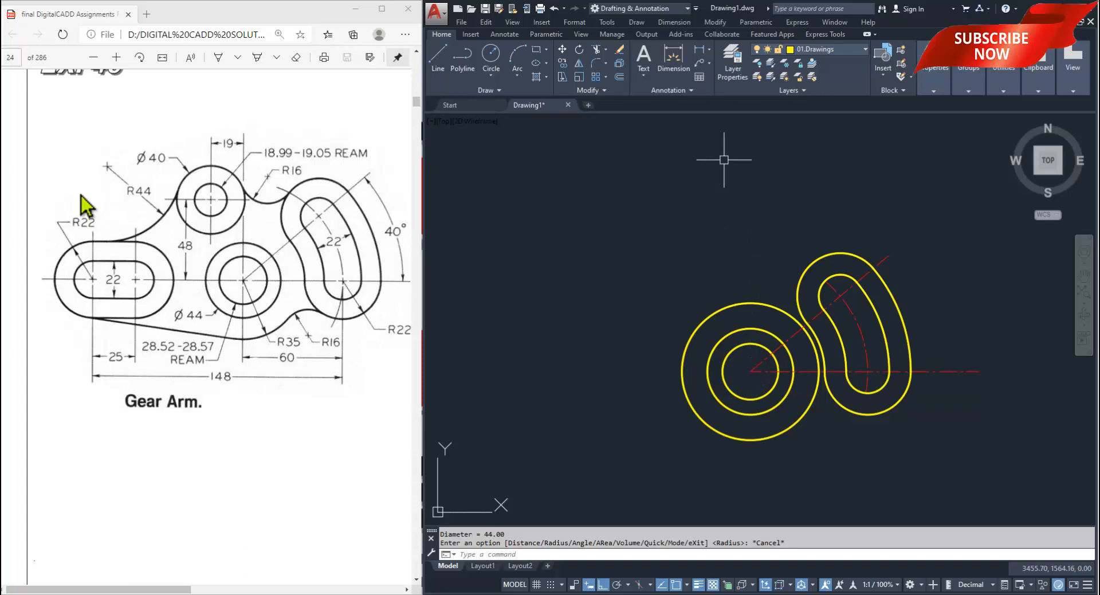
- Draw a vertical centreline through the centre of the concentric circles on the 02.Centre Lines layer
click(831, 48)
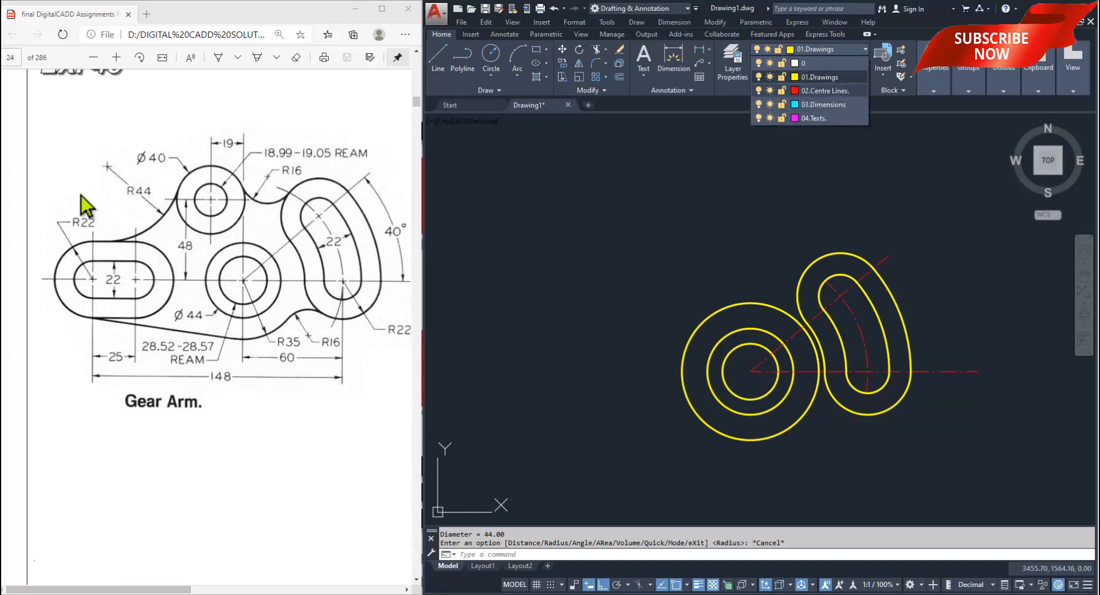
click(820, 90)
click(438, 55)
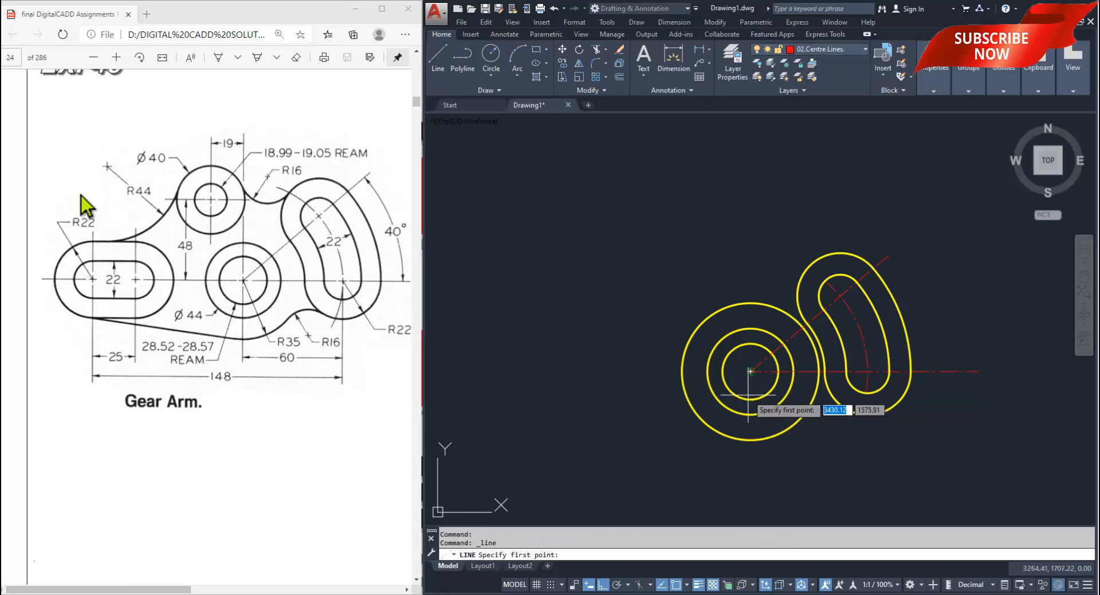
click(751, 371)
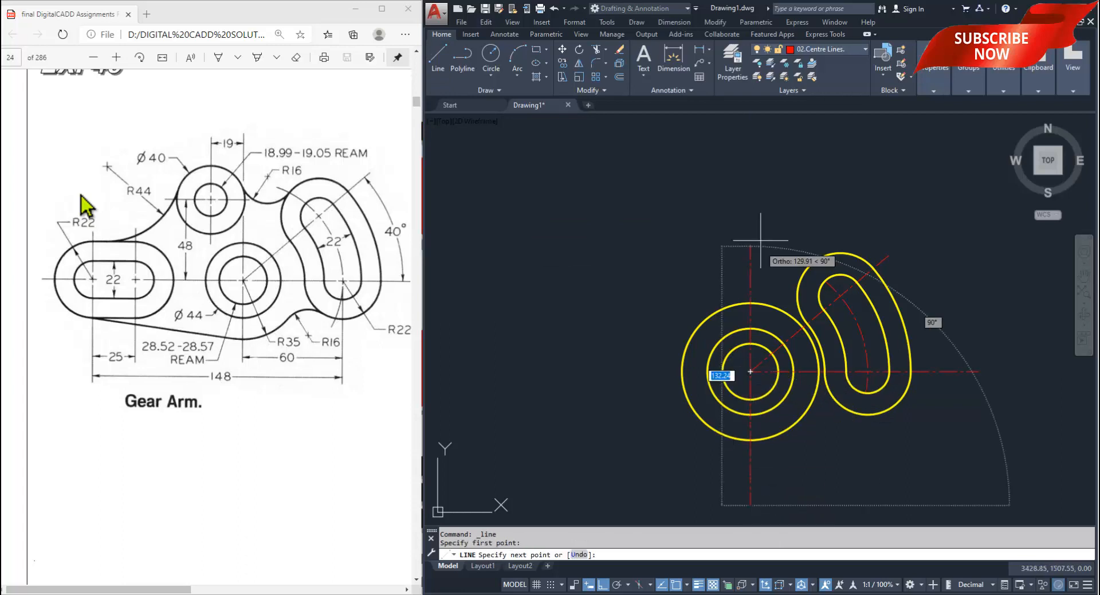
click(756, 122)
key(Return)
middle_drag(755, 316, 751, 329)
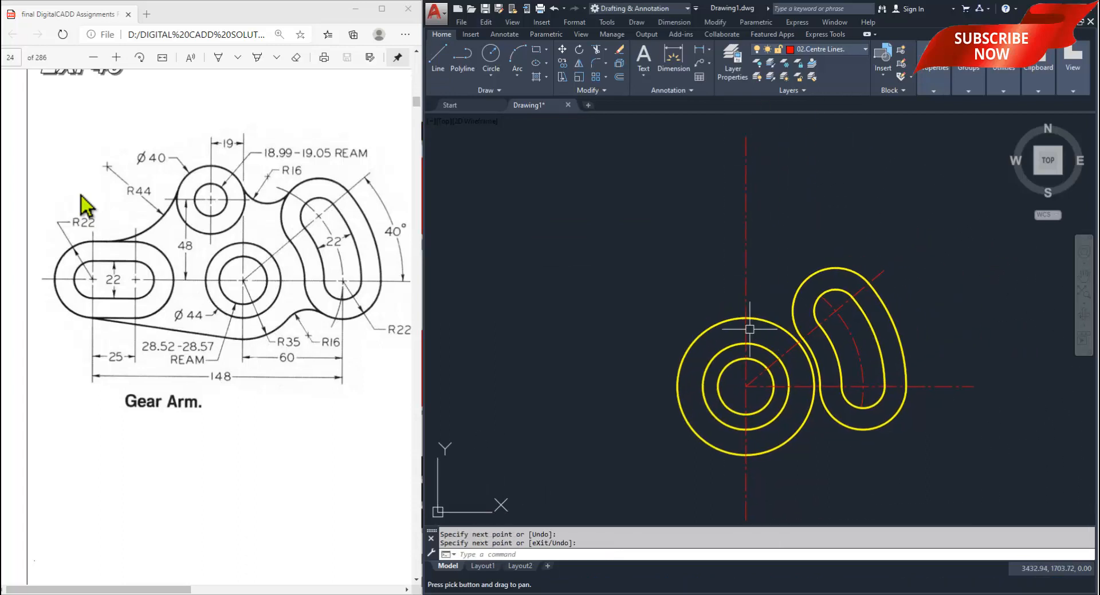
- Stretch the inner end of the horizontal centreline leftward from the circles' centre, far beyond the concentric circles
click(799, 385)
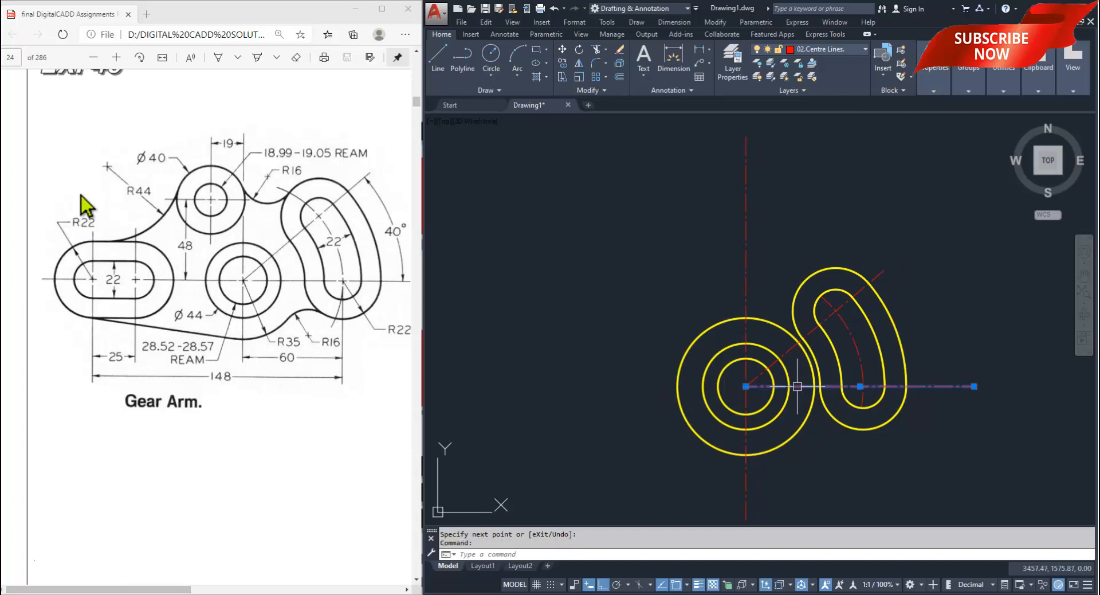
click(746, 385)
middle_drag(516, 383, 565, 381)
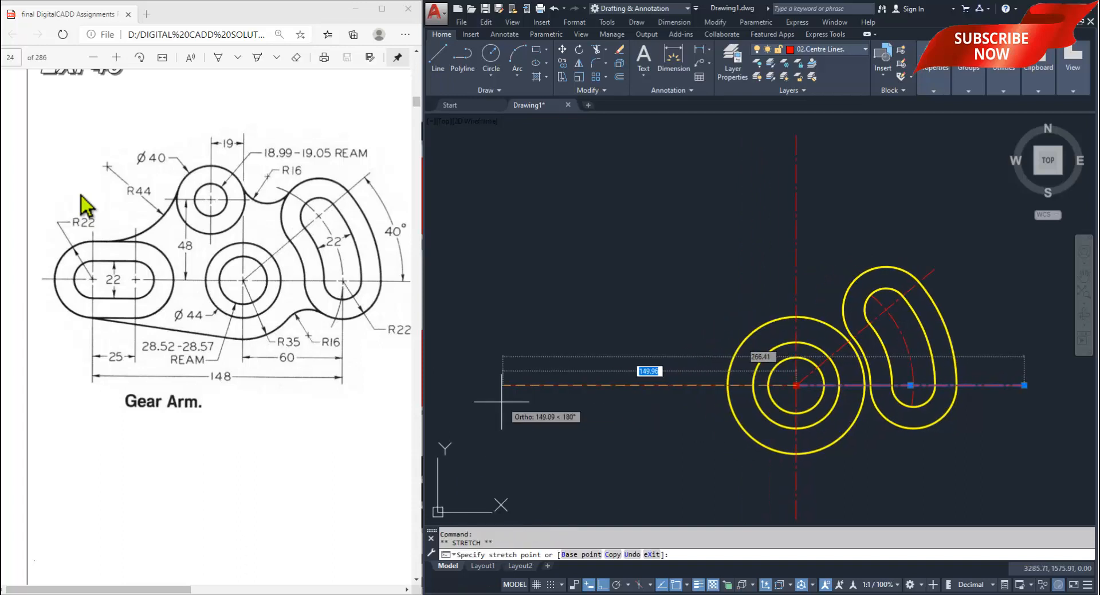
click(465, 396)
key(Escape)
middle_drag(713, 437, 683, 455)
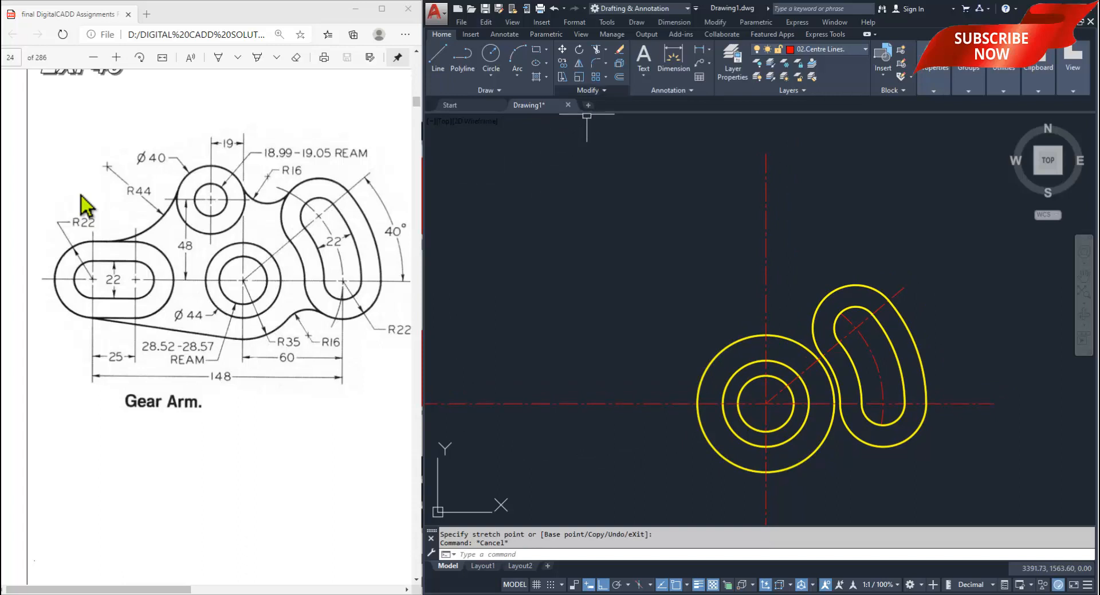
- Offset the horizontal centreline upward by 48 and the vertical centreline leftward by 19
click(620, 77)
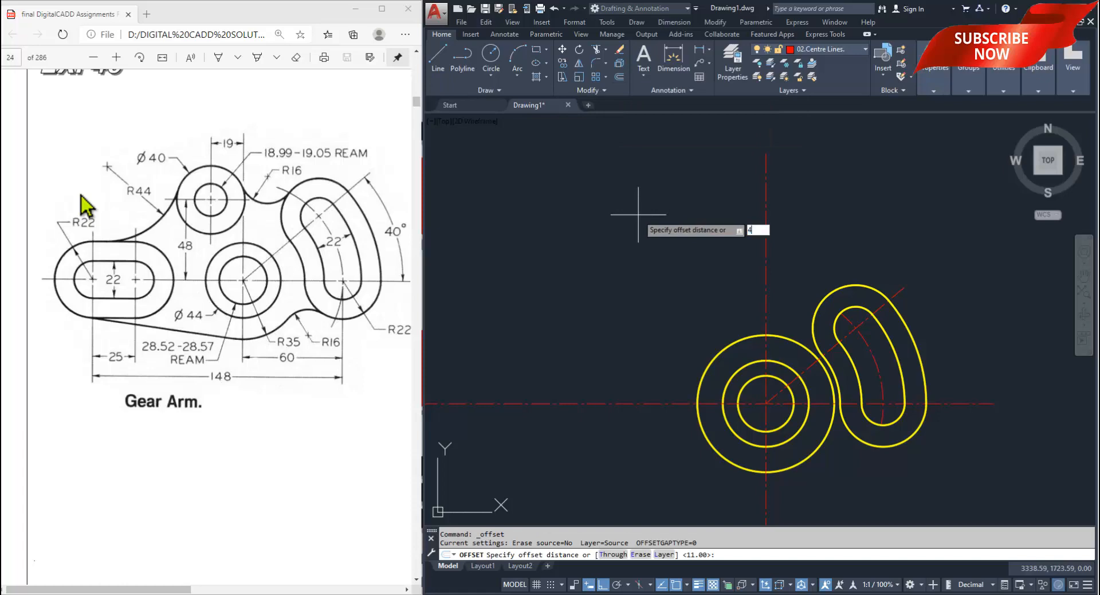
key(Return)
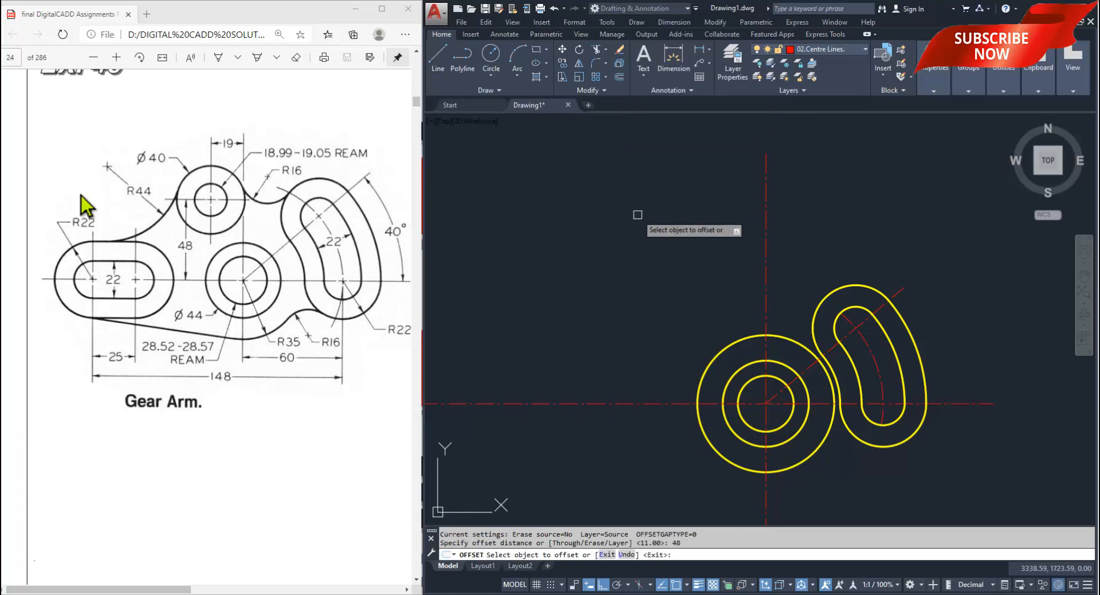
click(632, 404)
click(633, 202)
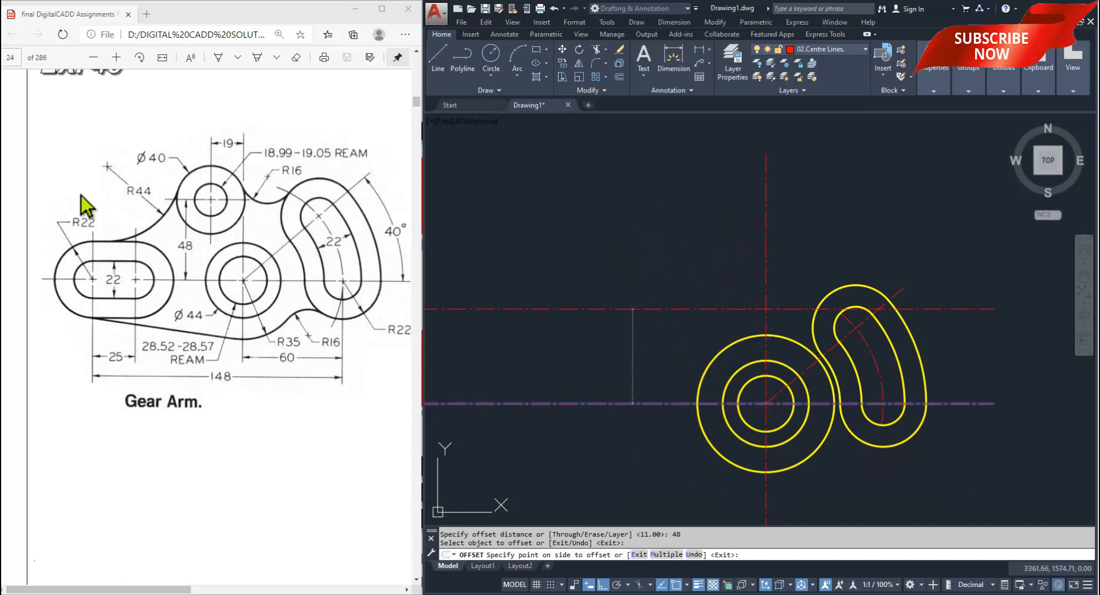
click(767, 187)
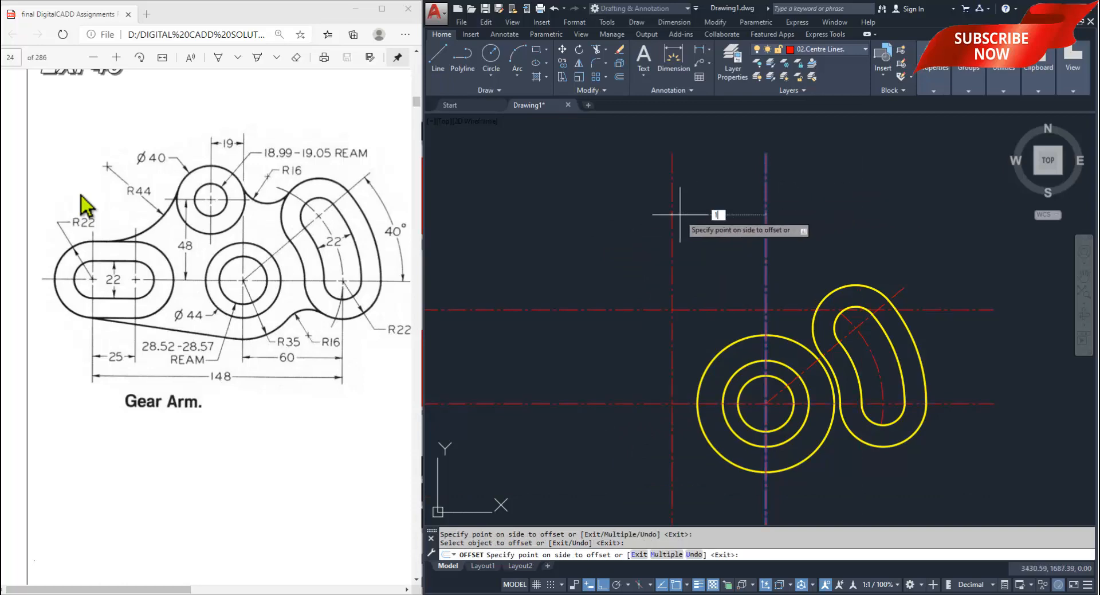
key(Return)
key(Return)
- Draw a circle of radius 20 on the 01.Drawings layer, centred where the two offset centrelines cross
scroll(683, 309, up, 2)
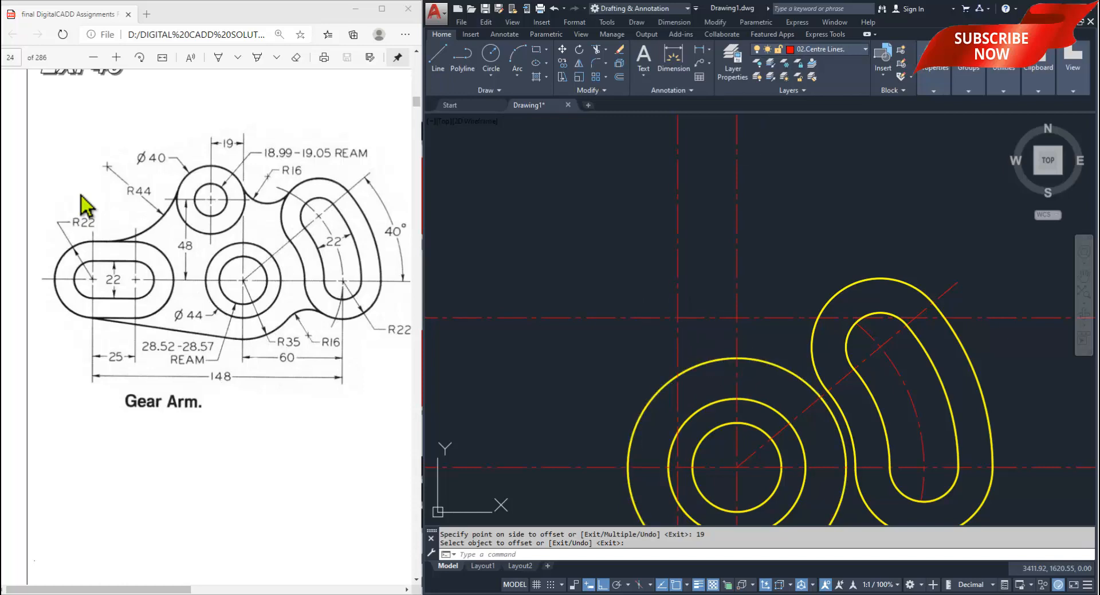
click(831, 49)
click(814, 63)
middle_drag(677, 369, 656, 379)
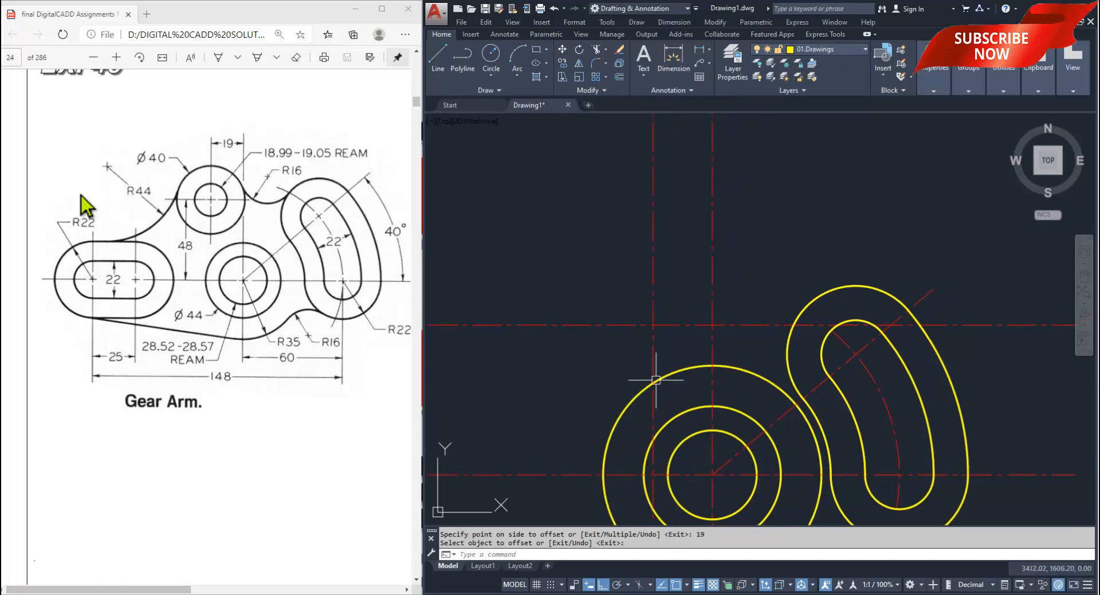
key(Return)
scroll(659, 375, up, 2)
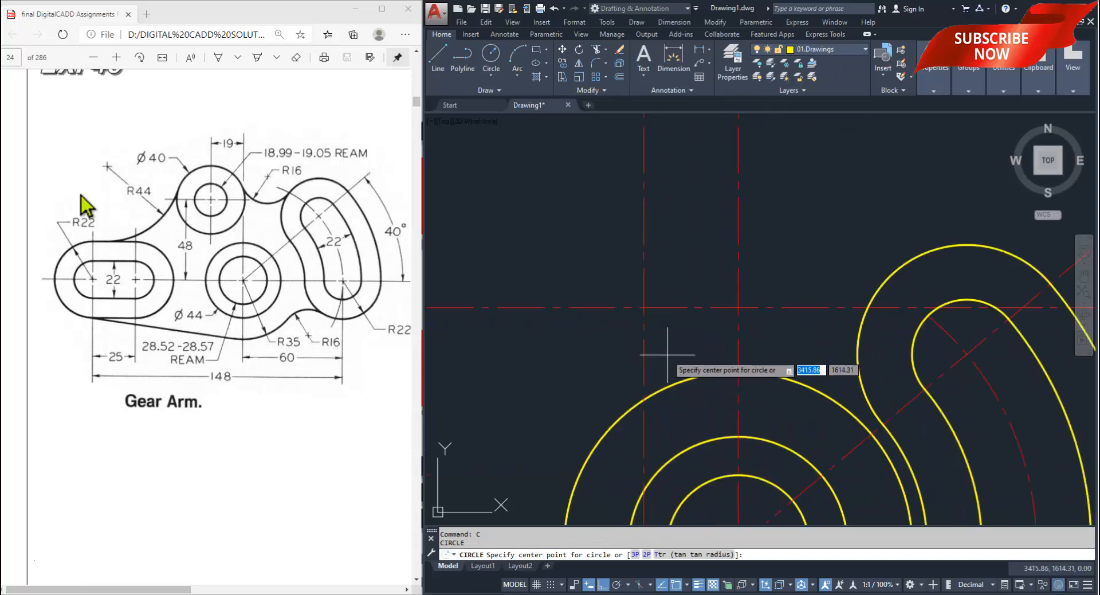
click(644, 307)
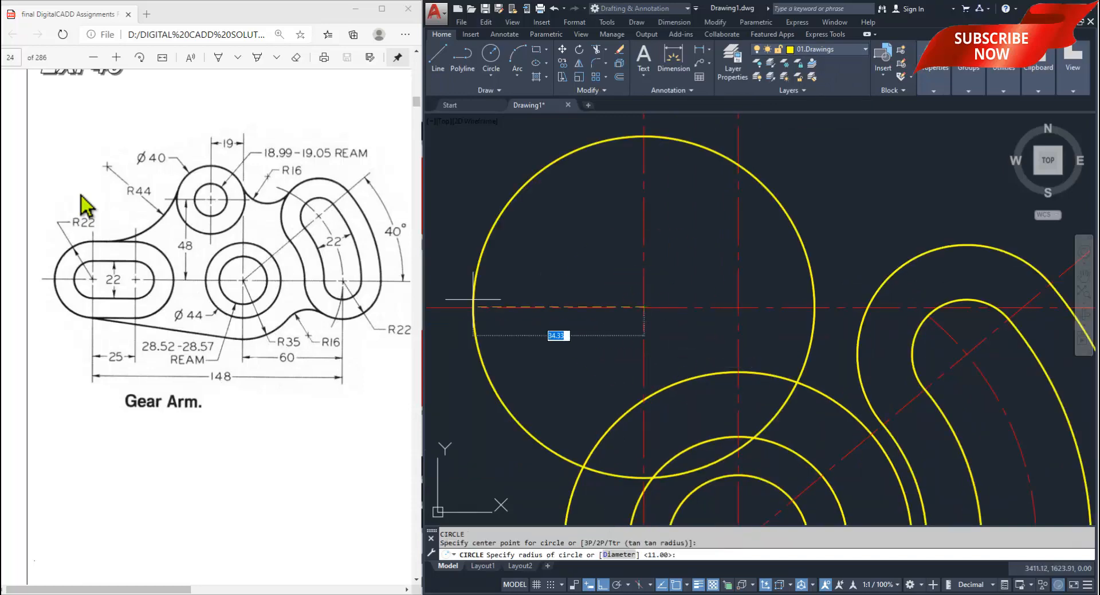
text(2)
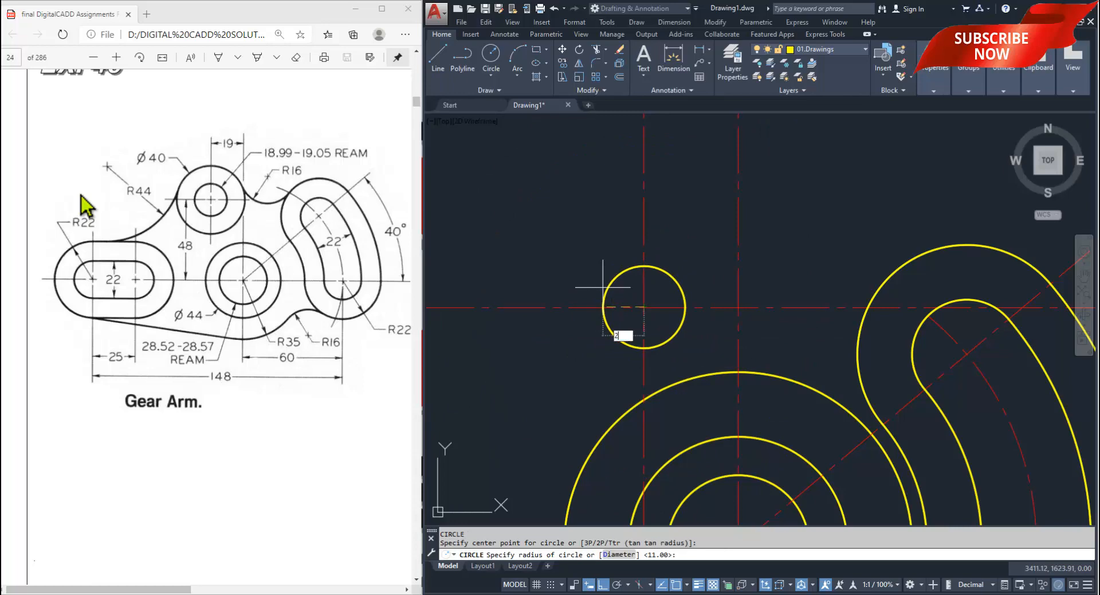
text(0)
key(Return)
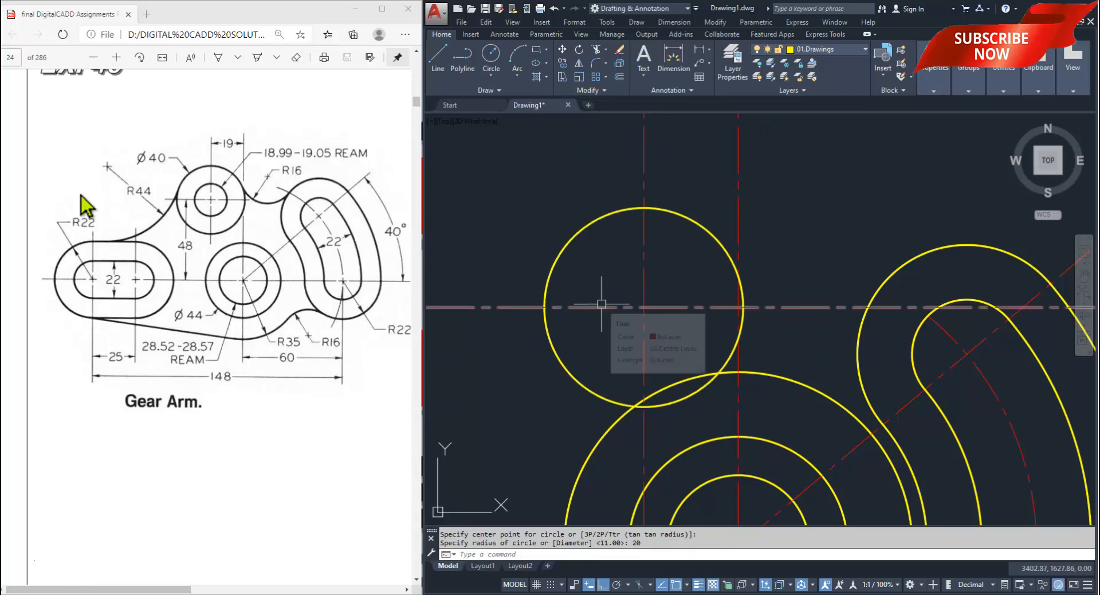
- Check the radius and diameter of the new upper circle in its properties
click(726, 238)
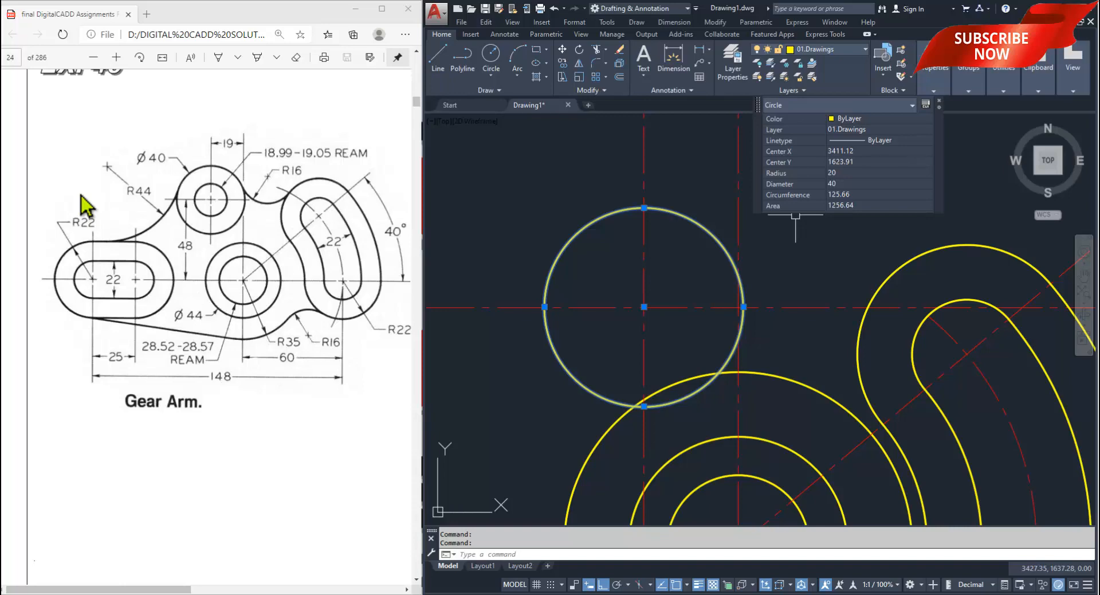
key(Escape)
key(Escape)
middle_drag(743, 373, 749, 340)
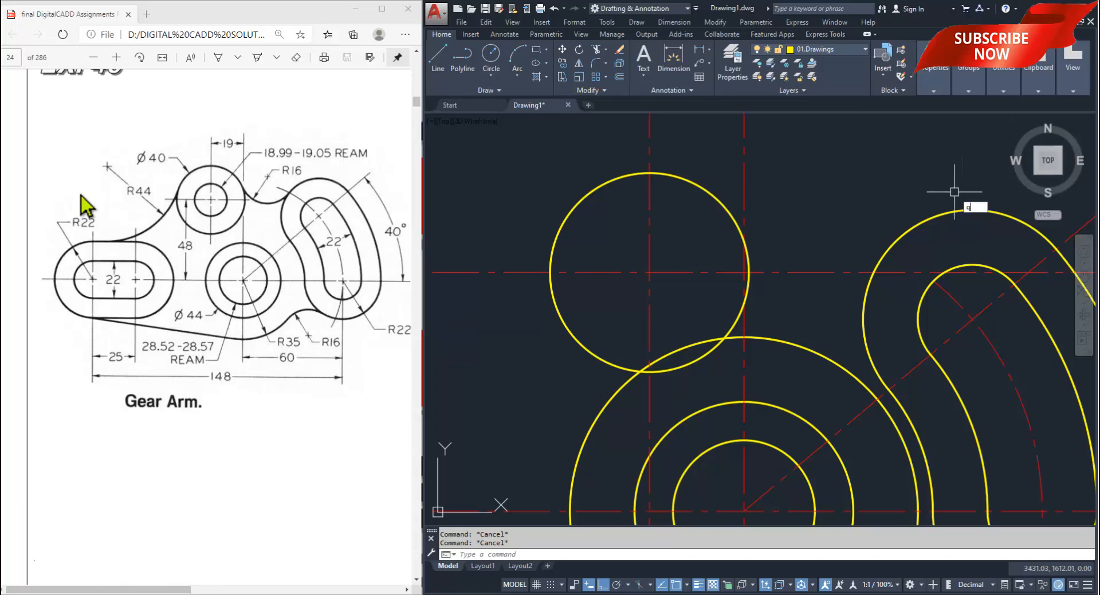
key(Return)
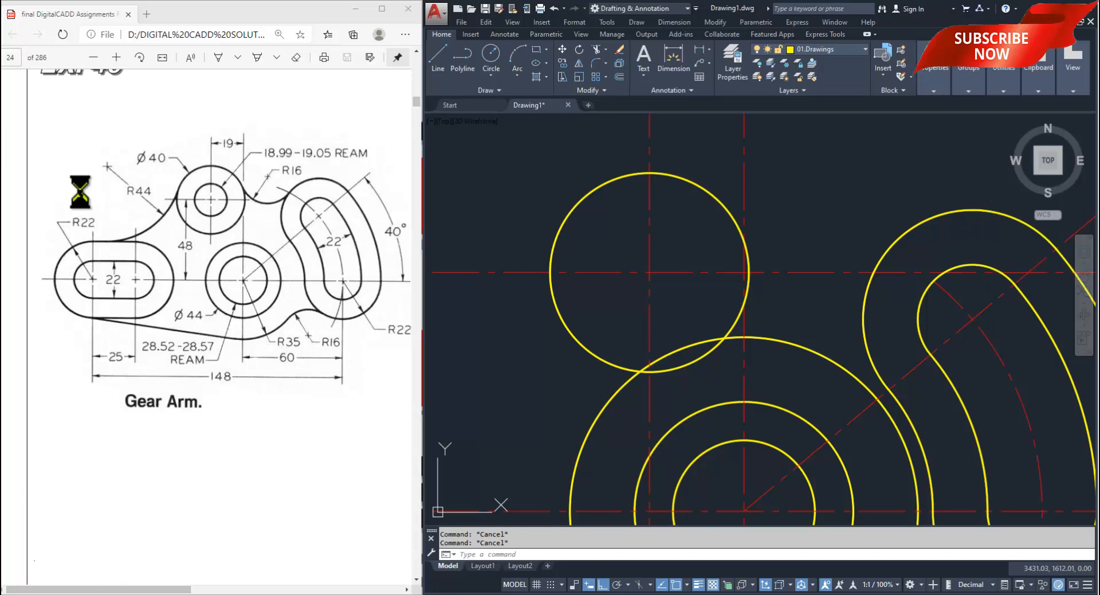
key(Escape)
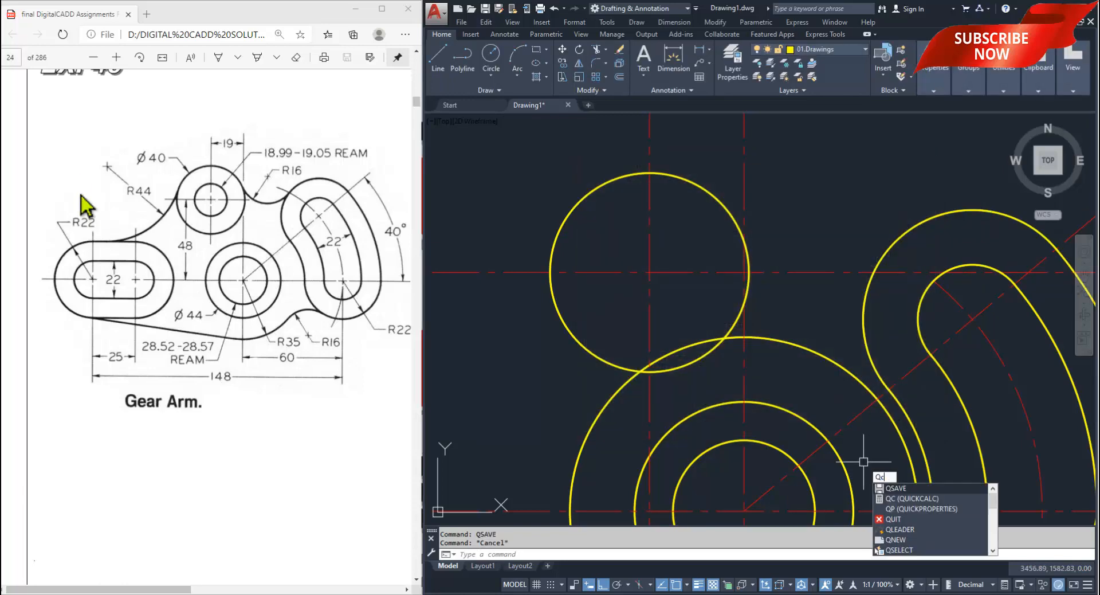
- Calculate the mean of the ream limits 18.99 and 19.05 with QuickCalc, then close the calculator
key(Return)
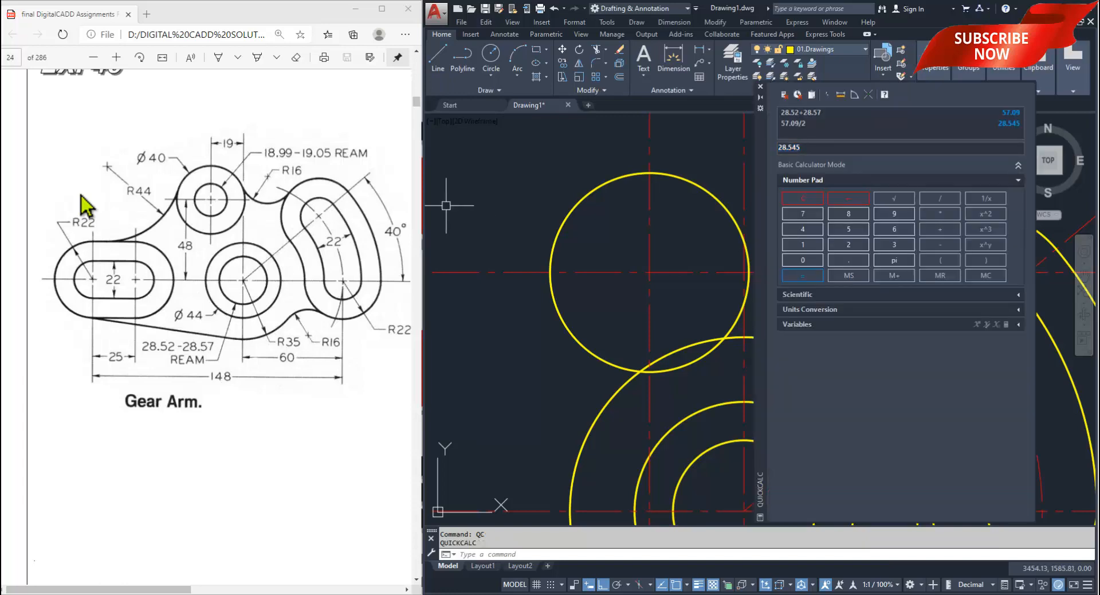
click(803, 244)
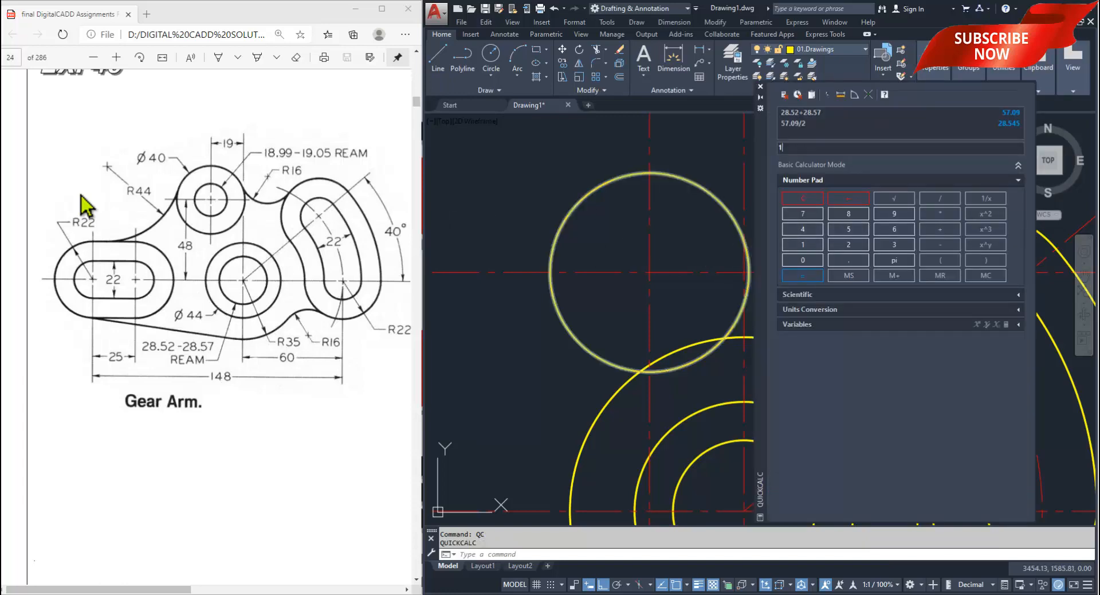
click(849, 213)
click(940, 229)
click(803, 244)
click(895, 213)
click(849, 259)
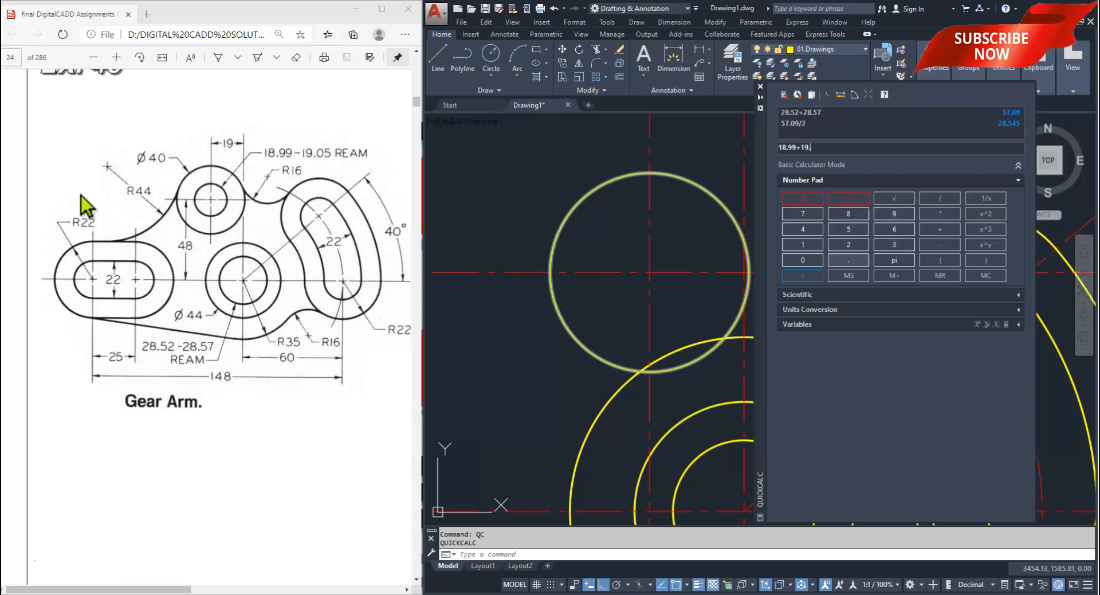
click(803, 260)
click(849, 229)
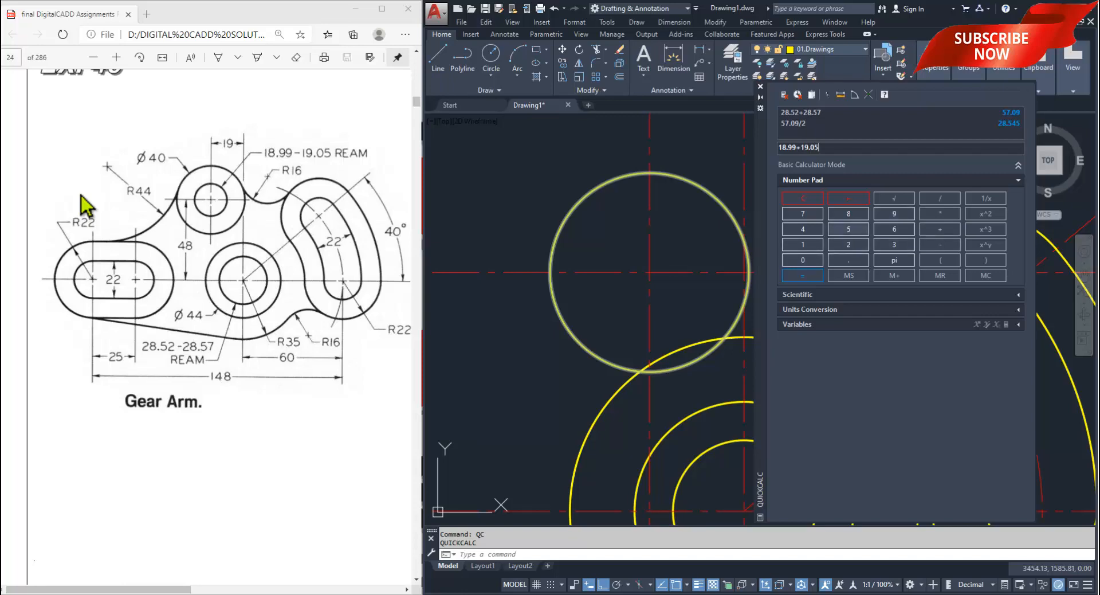
click(803, 275)
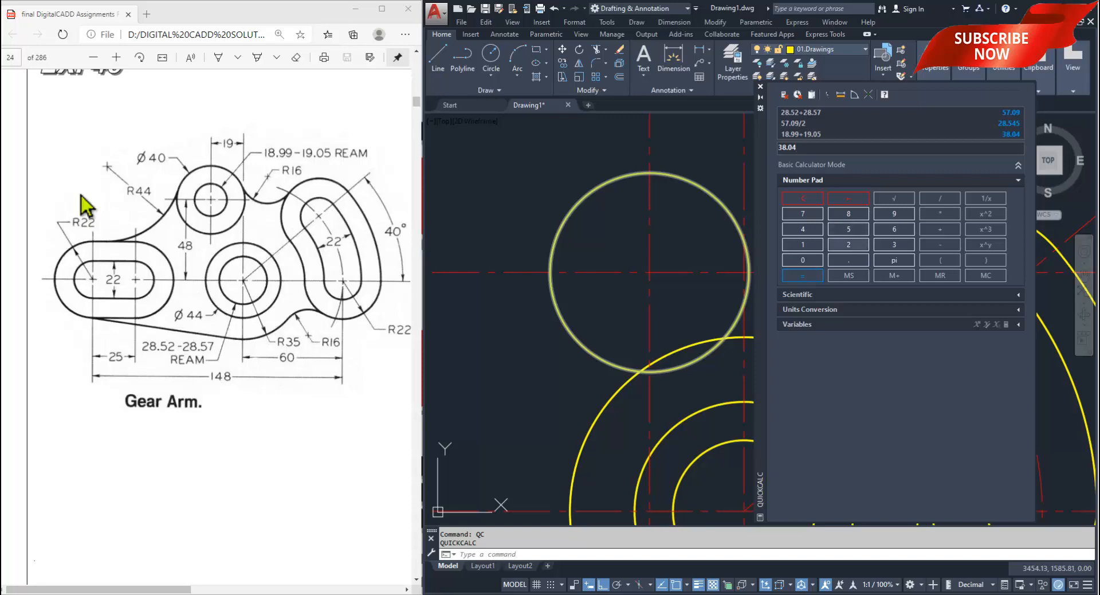
click(941, 197)
click(849, 244)
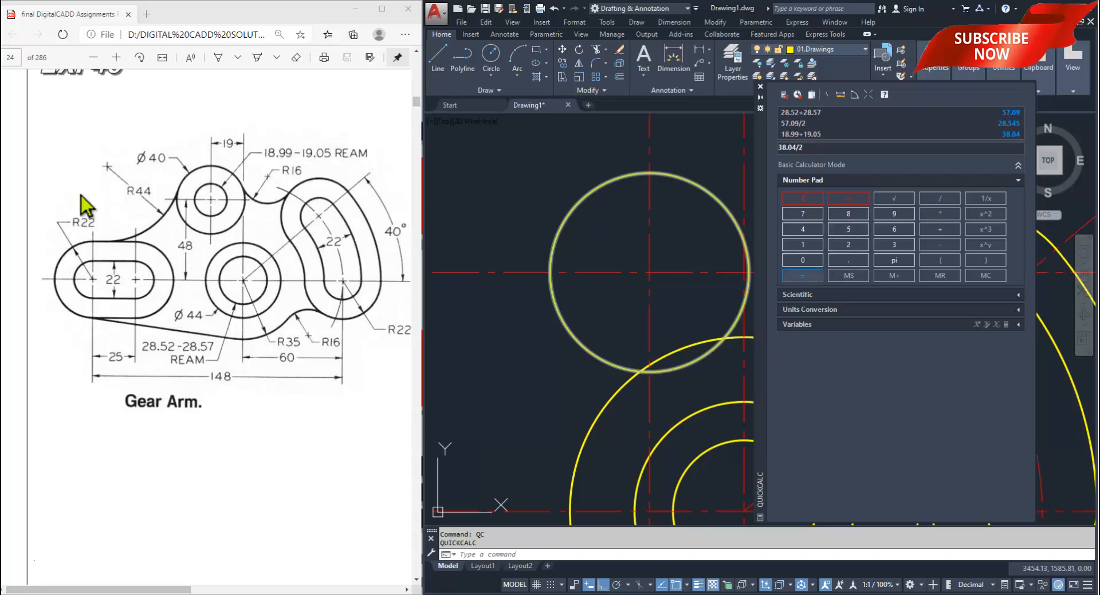
click(803, 275)
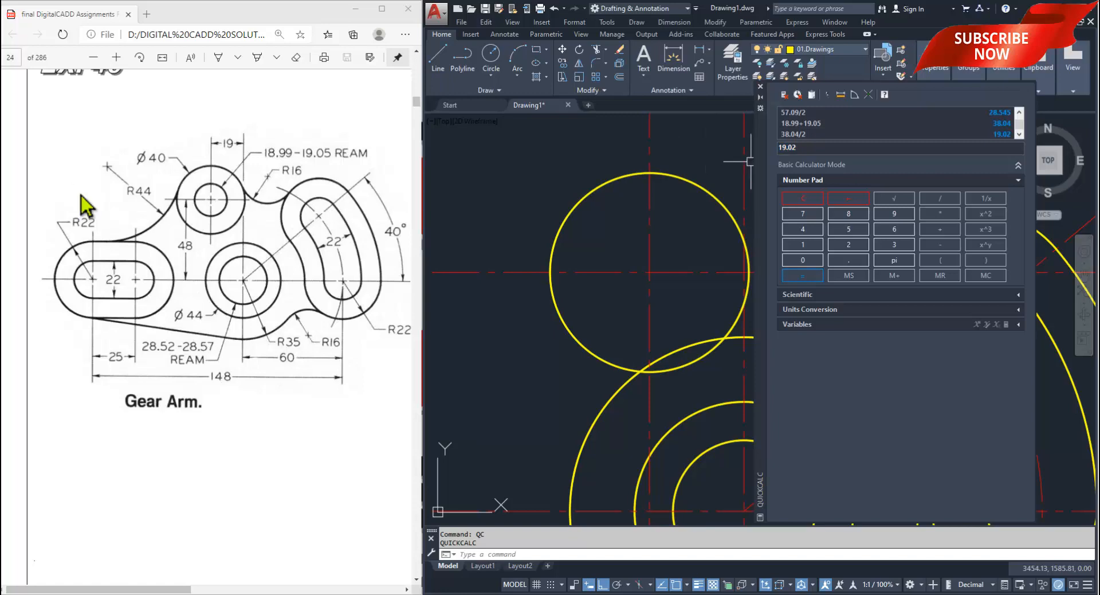
click(760, 86)
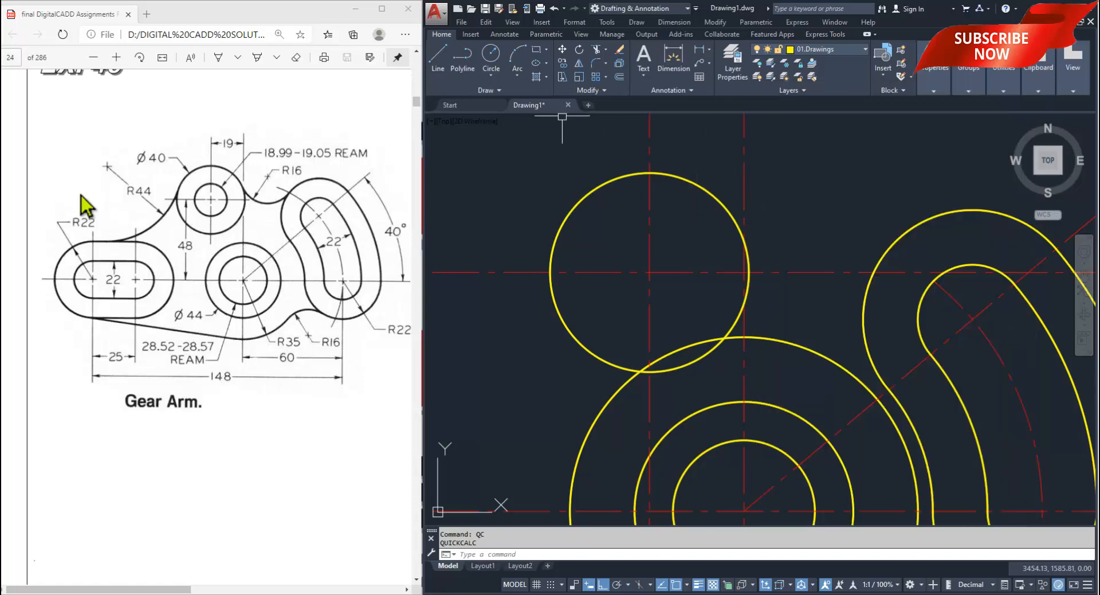
- Draw a circle of diameter 19.02 concentric with the upper radius 20 circle
click(491, 75)
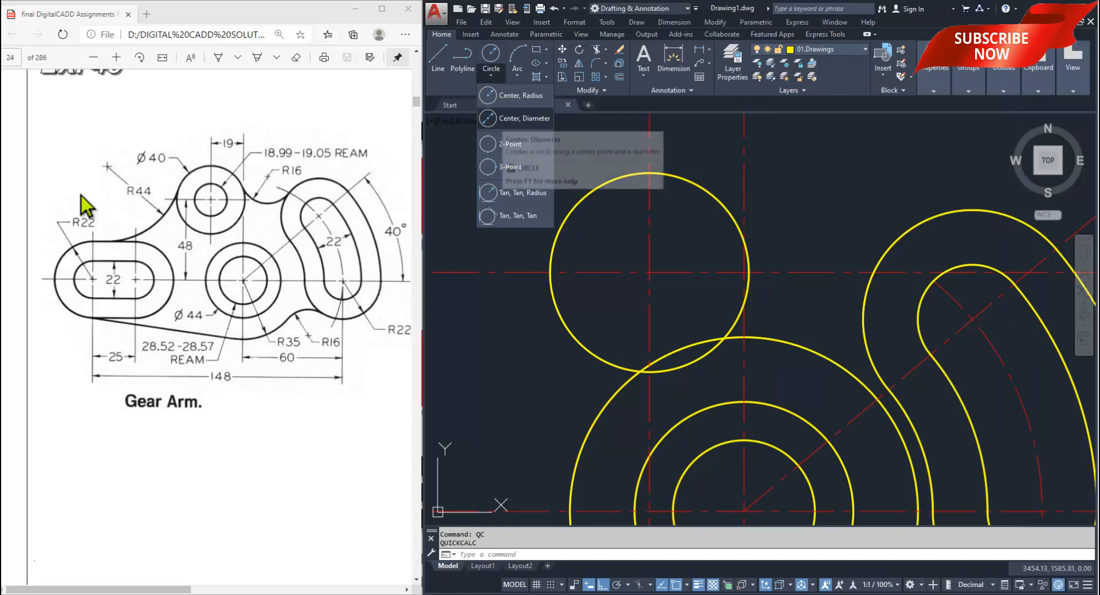
click(516, 118)
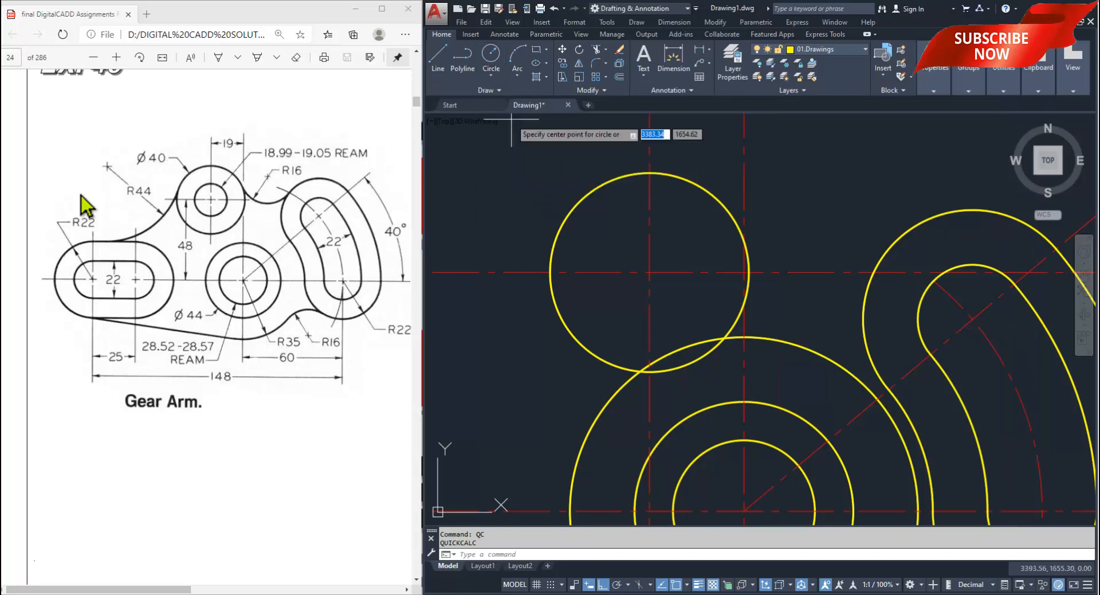
click(651, 272)
text(1)
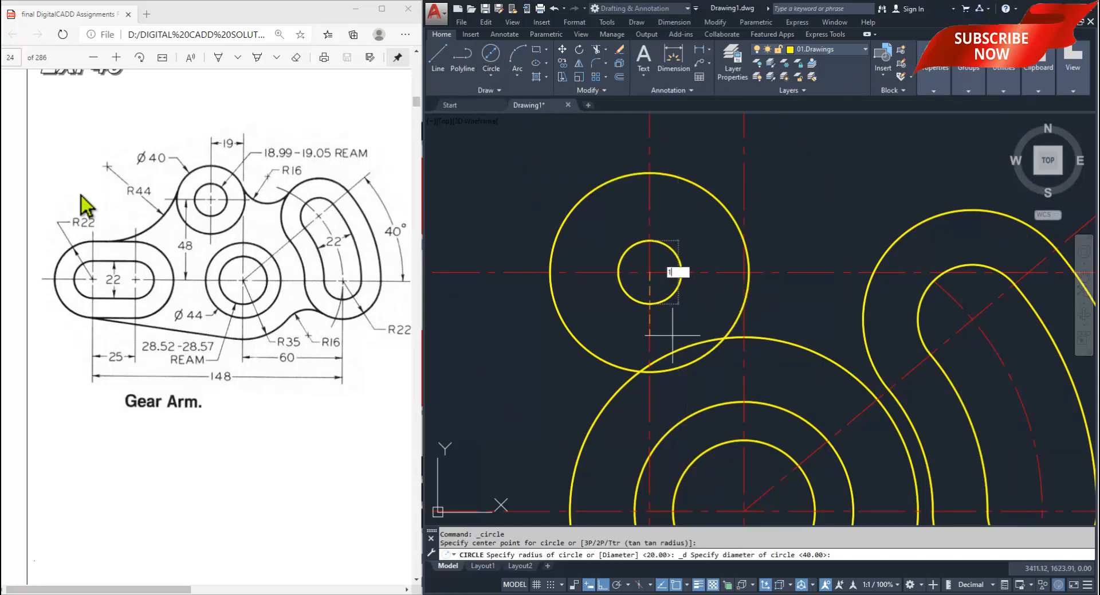
text(9.02)
key(Return)
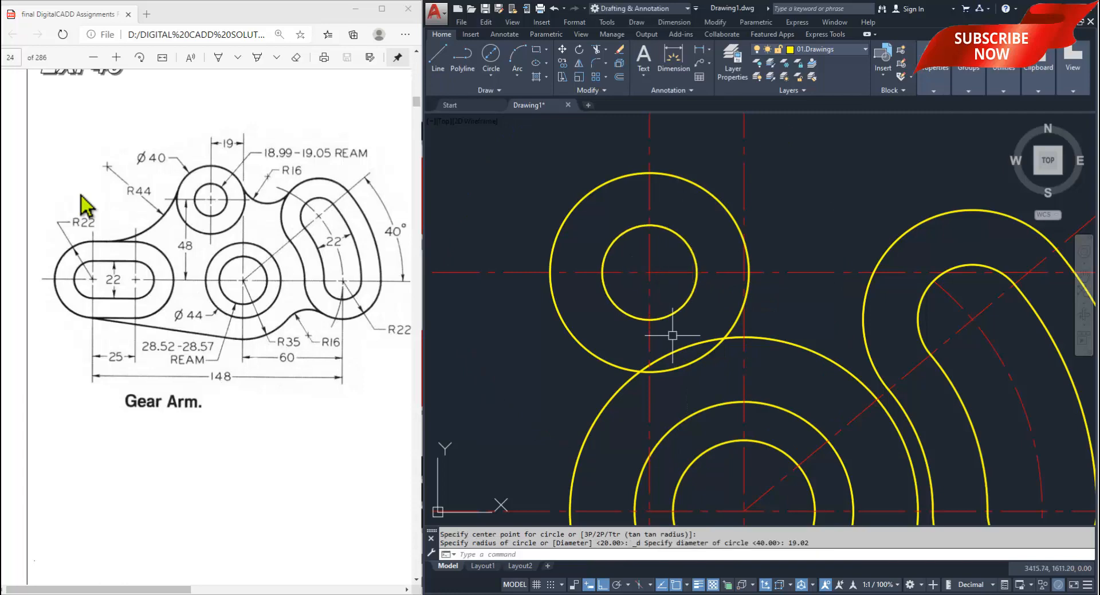
scroll(739, 326, down, 4)
mouse_move(722, 365)
middle_down()
mouse_move(817, 349)
mouse_move(816, 366)
middle_up()
middle_drag(883, 331, 908, 315)
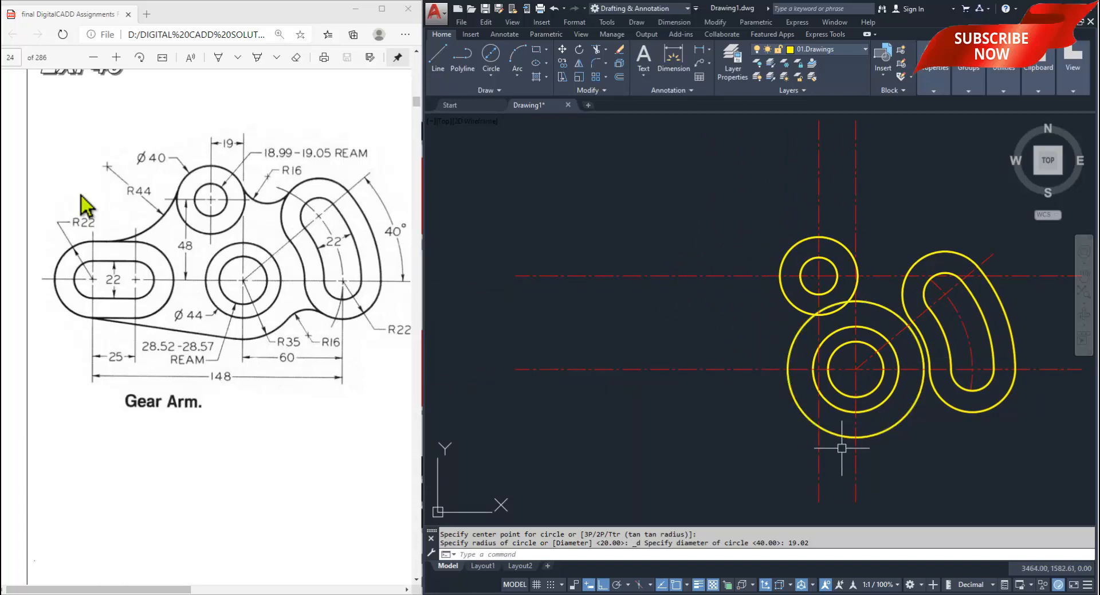
middle_drag(821, 450, 843, 438)
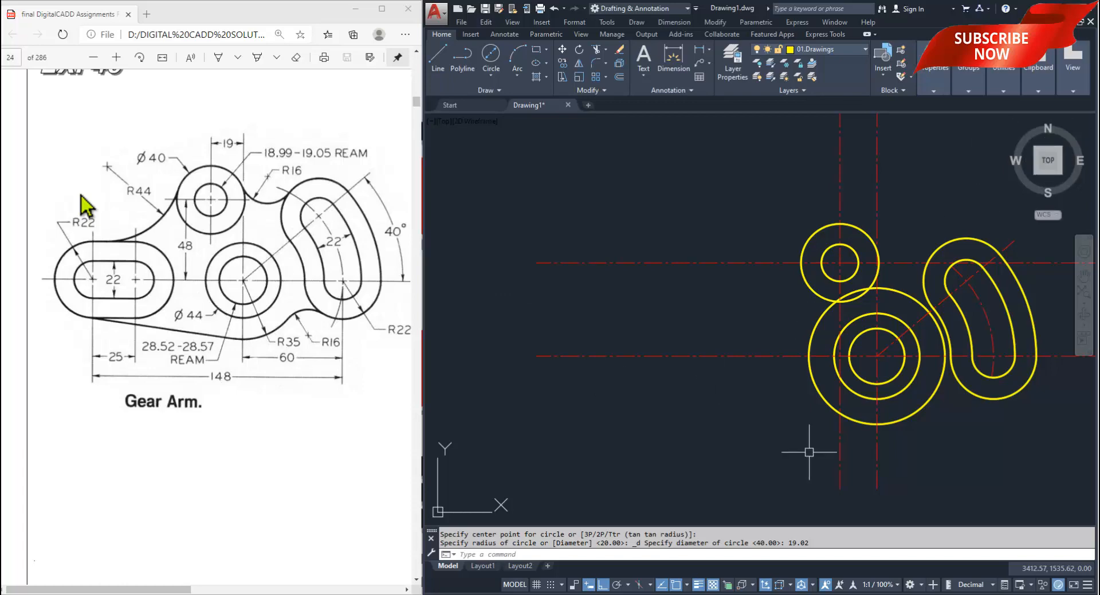
- Calculate 148-60 with QuickCalc, then close the calculator
text(C)
key(Return)
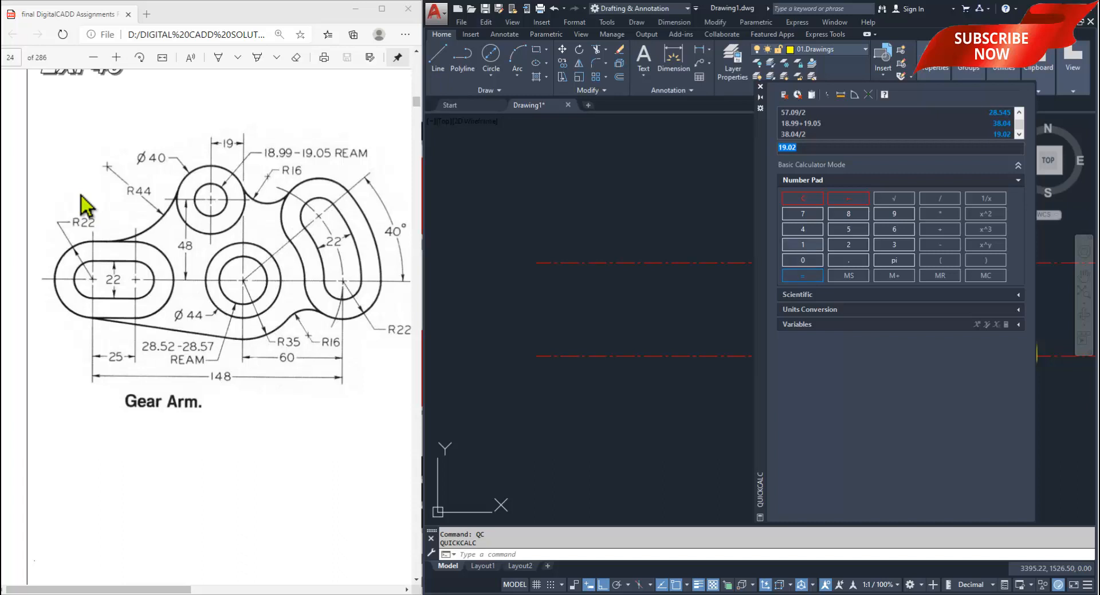
text(148-6)
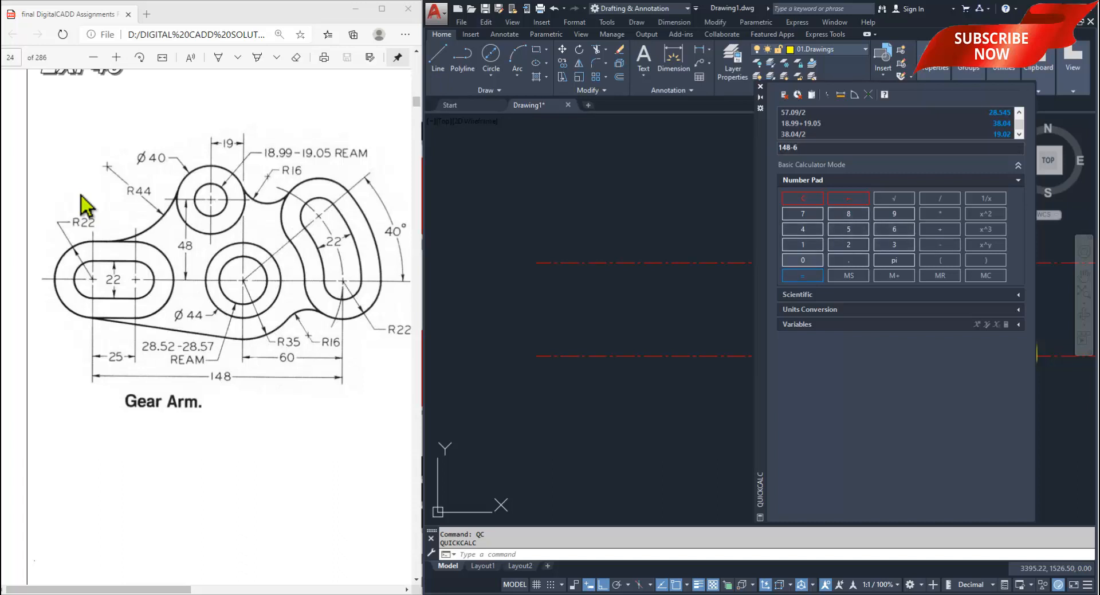
text(0)
key(Return)
text(88)
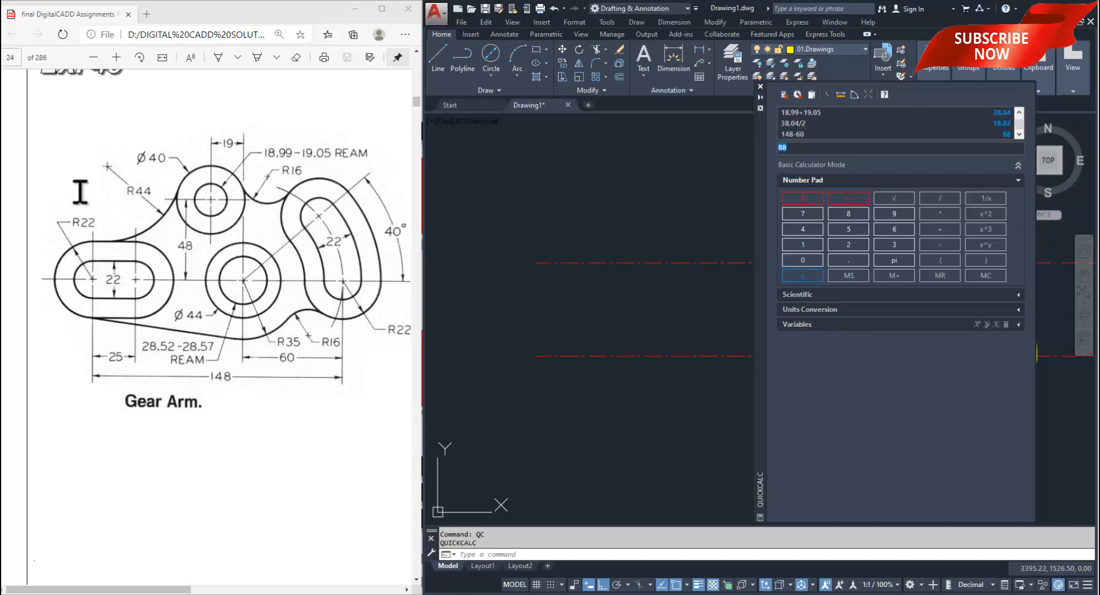
click(761, 86)
- Offset the vertical centreline through the main hub 88 to the left for the centre of the left slot end
scroll(739, 273, down, 2)
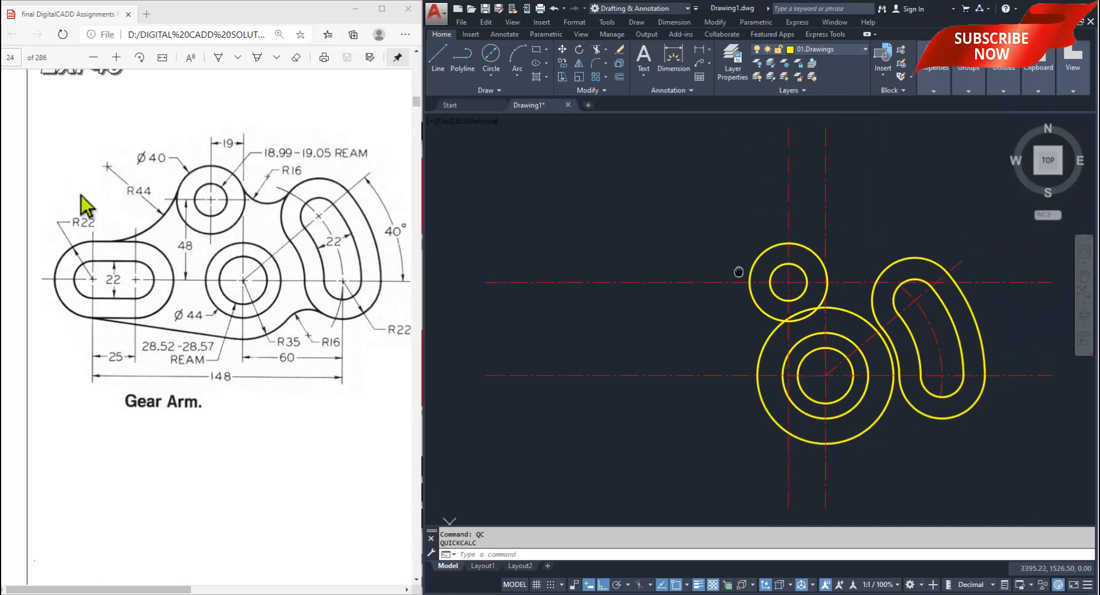
key(Return)
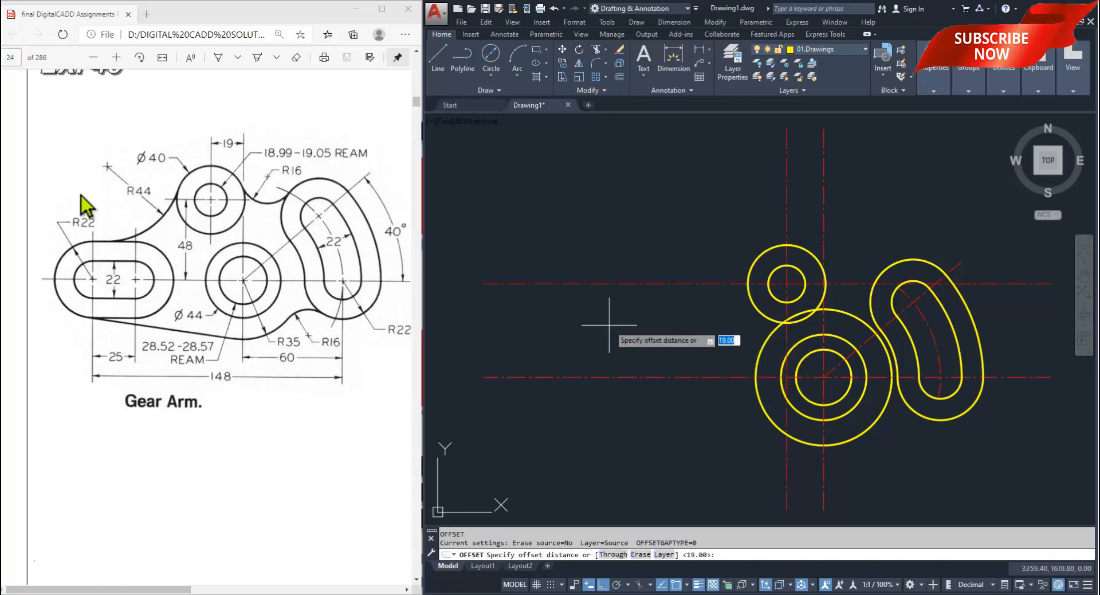
key(Return)
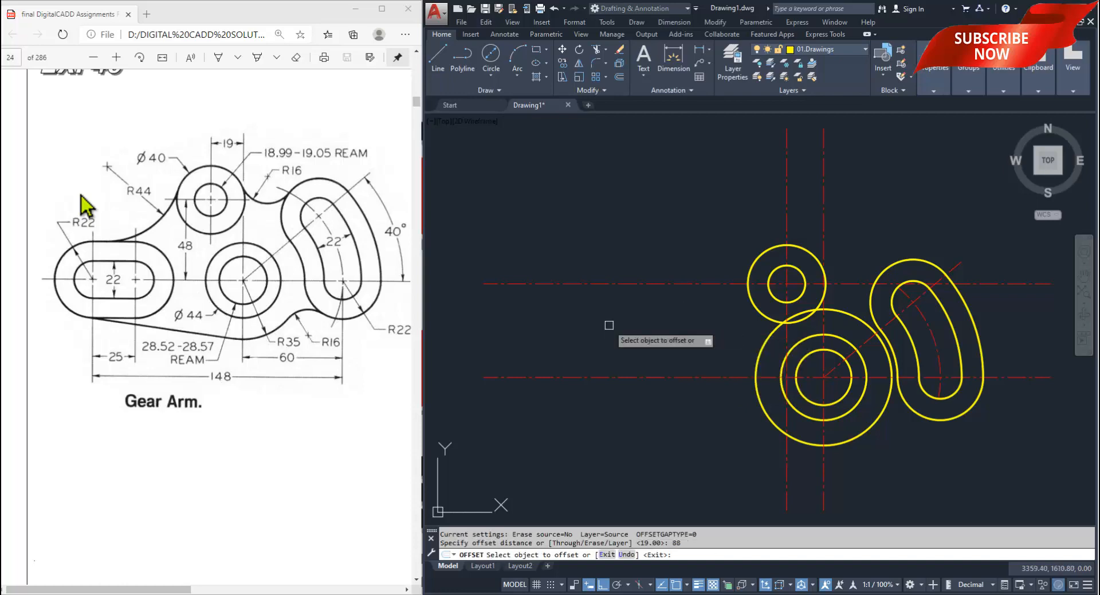
click(823, 192)
click(555, 235)
key(Return)
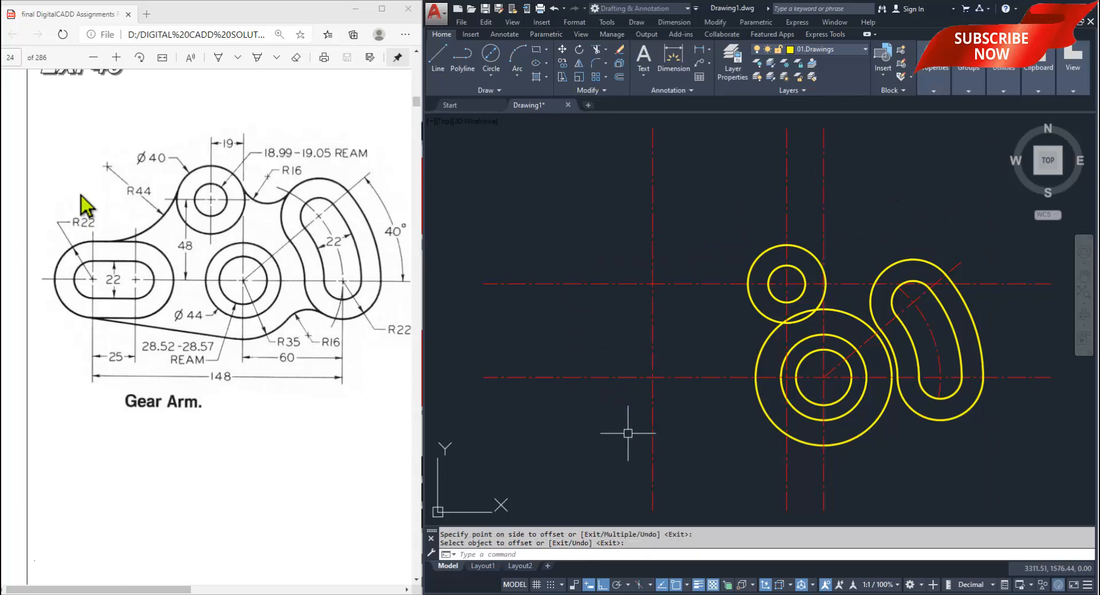
- Draw a circle of radius 22 where the new left vertical centreline crosses the hub's horizontal centreline
scroll(660, 409, up, 2)
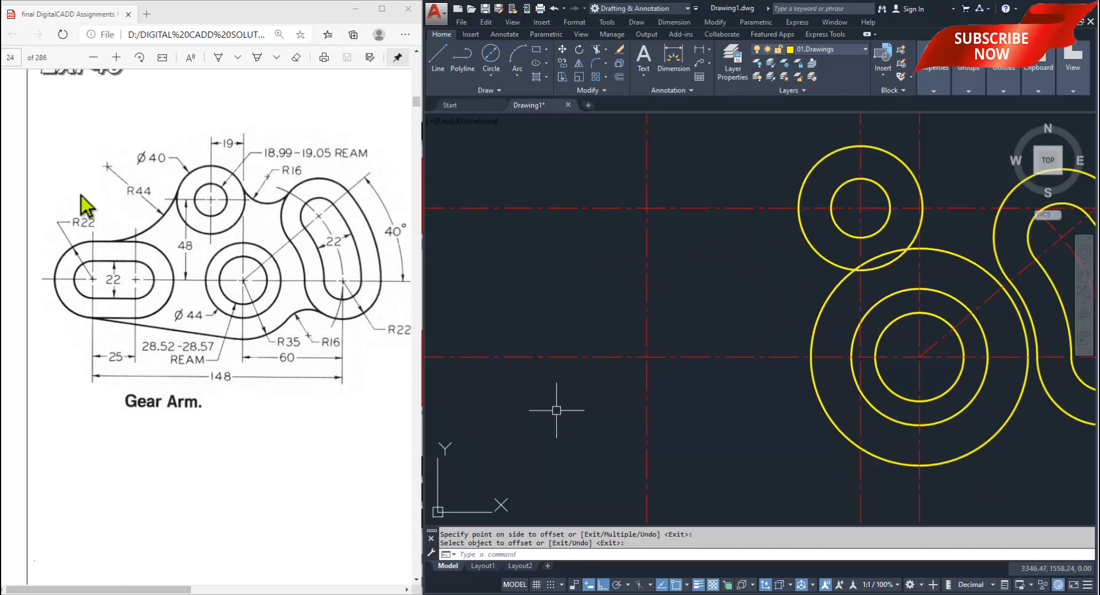
text(c)
key(Return)
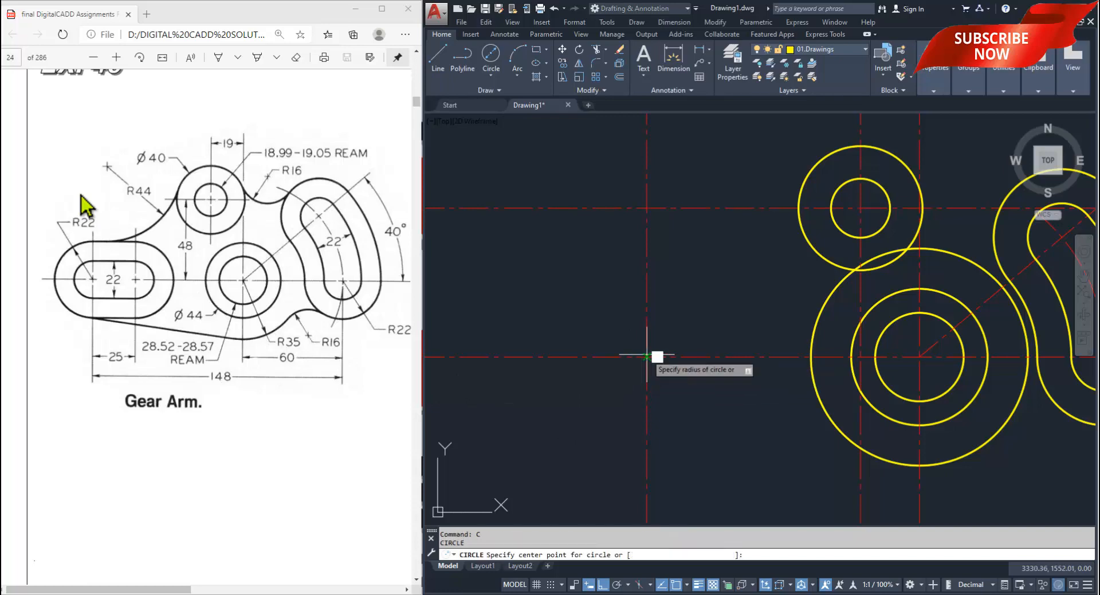
click(647, 356)
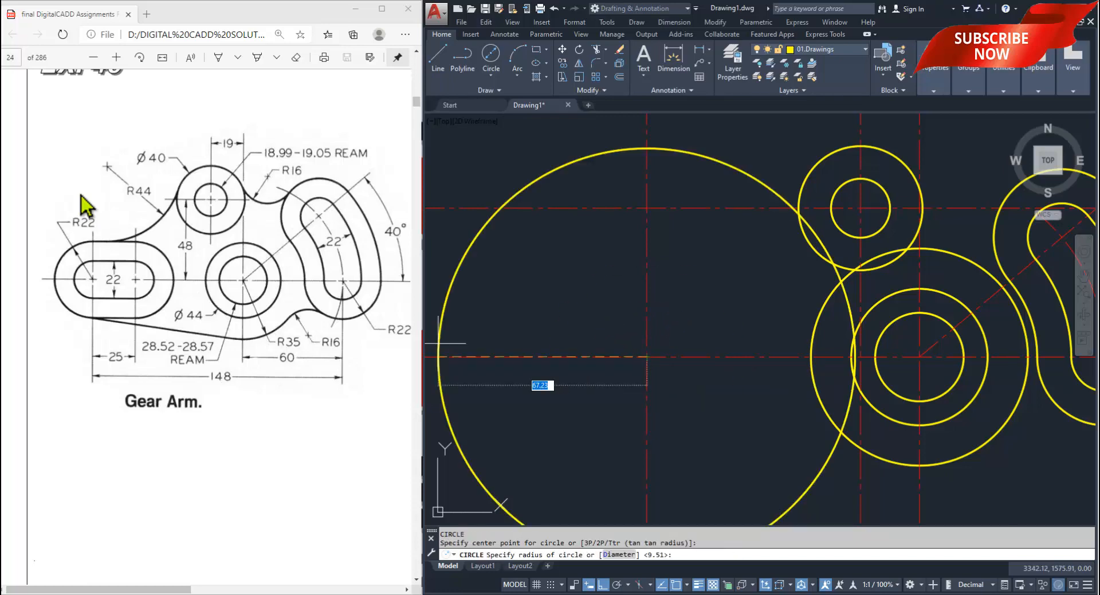
key(Return)
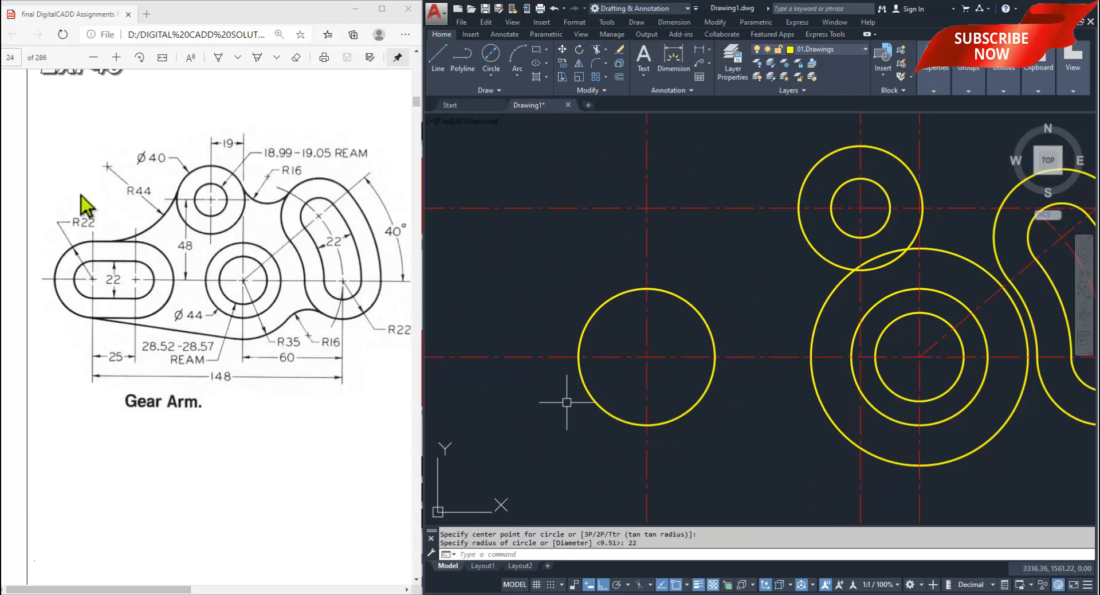
- Draw a circle of diameter 22 concentric with the left radius 22 circle
middle_drag(644, 401, 610, 398)
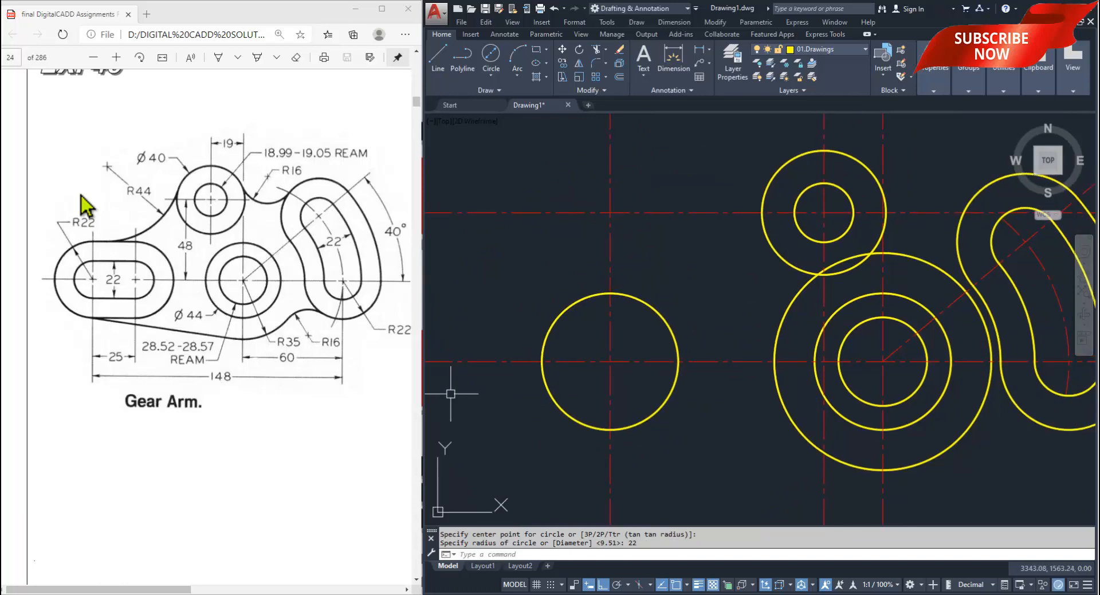
key(Return)
click(611, 361)
text(d)
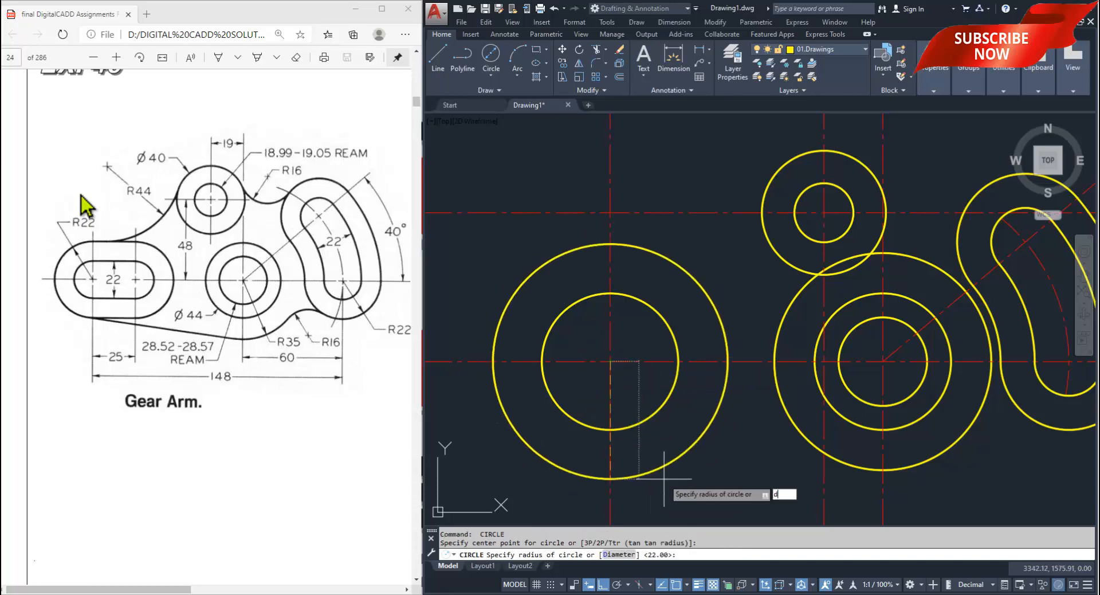
key(Return)
text(22)
key(Return)
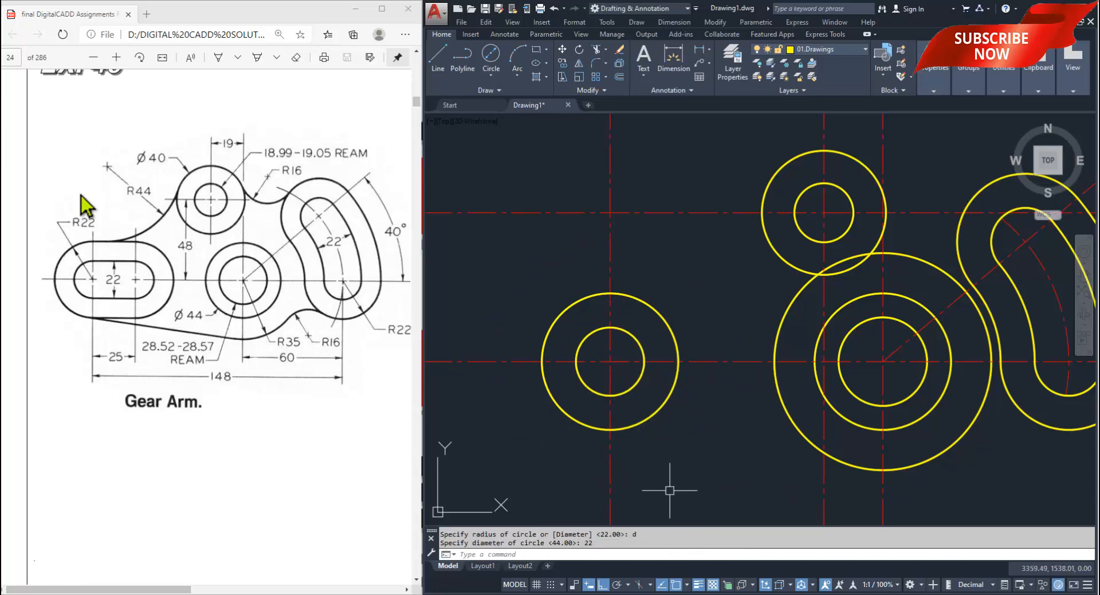
- Copy the two concentric left circles 25 horizontally to the right for the other end of the slot
mouse_move(675, 474)
middle_down()
mouse_move(678, 459)
mouse_move(665, 458)
middle_up()
click(661, 420)
click(616, 365)
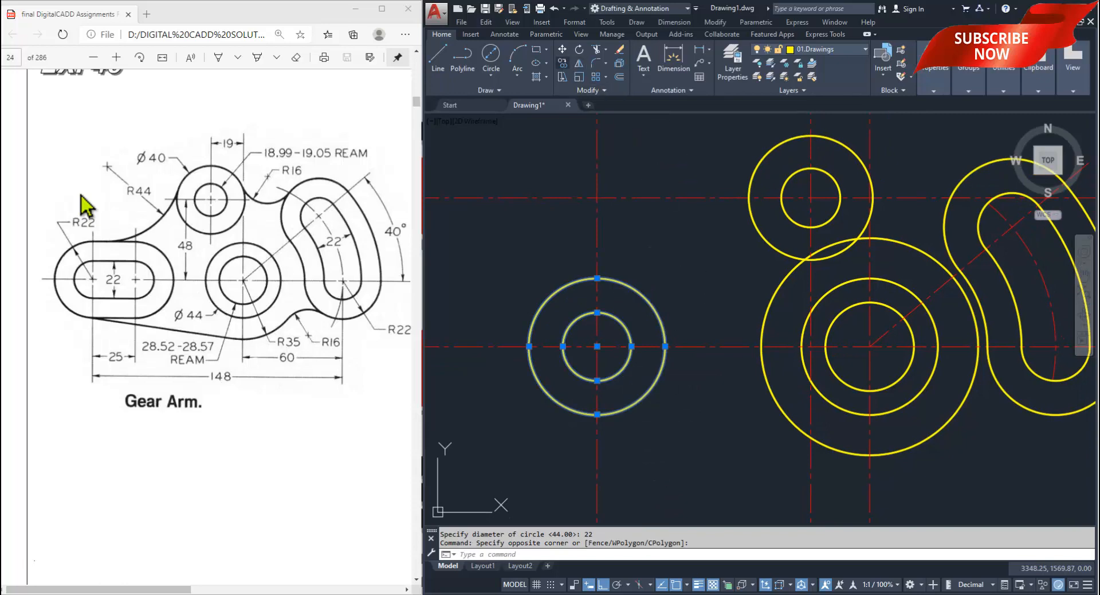
click(562, 63)
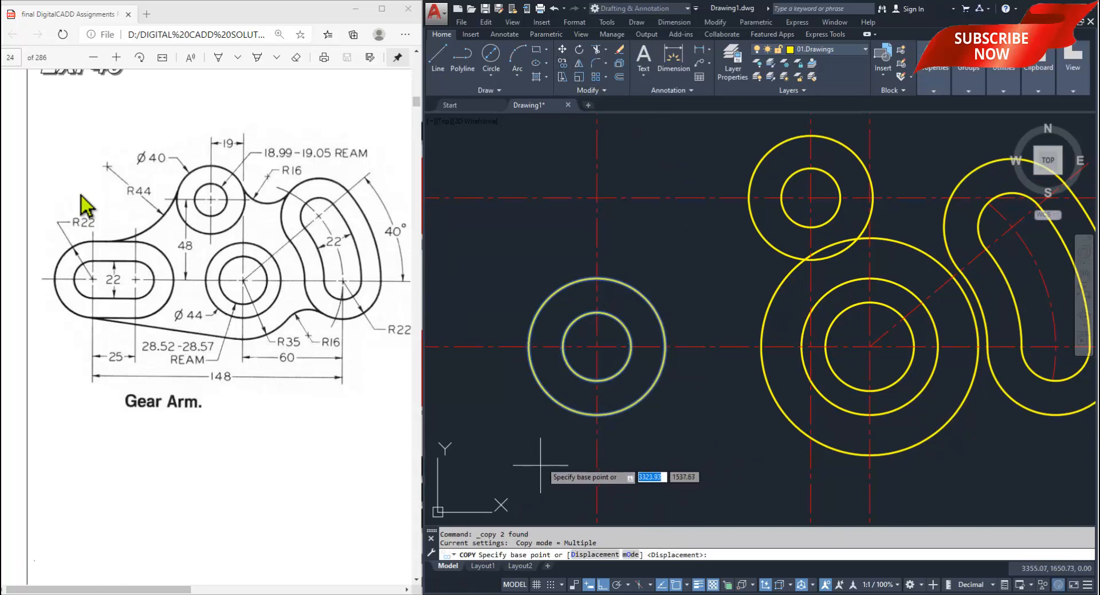
click(494, 477)
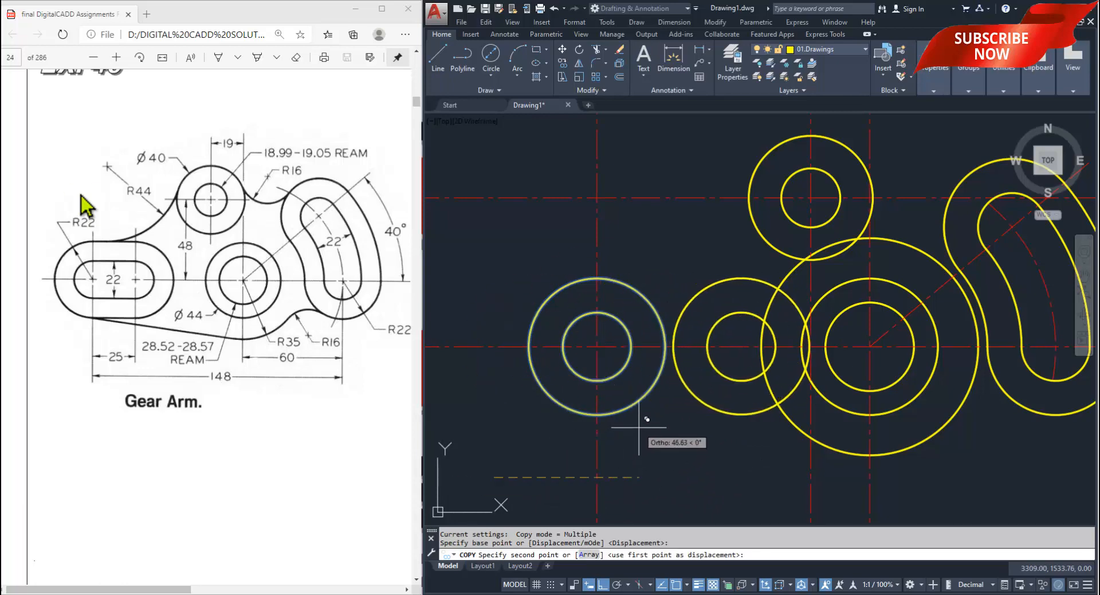
text(25)
key(Return)
key(Return)
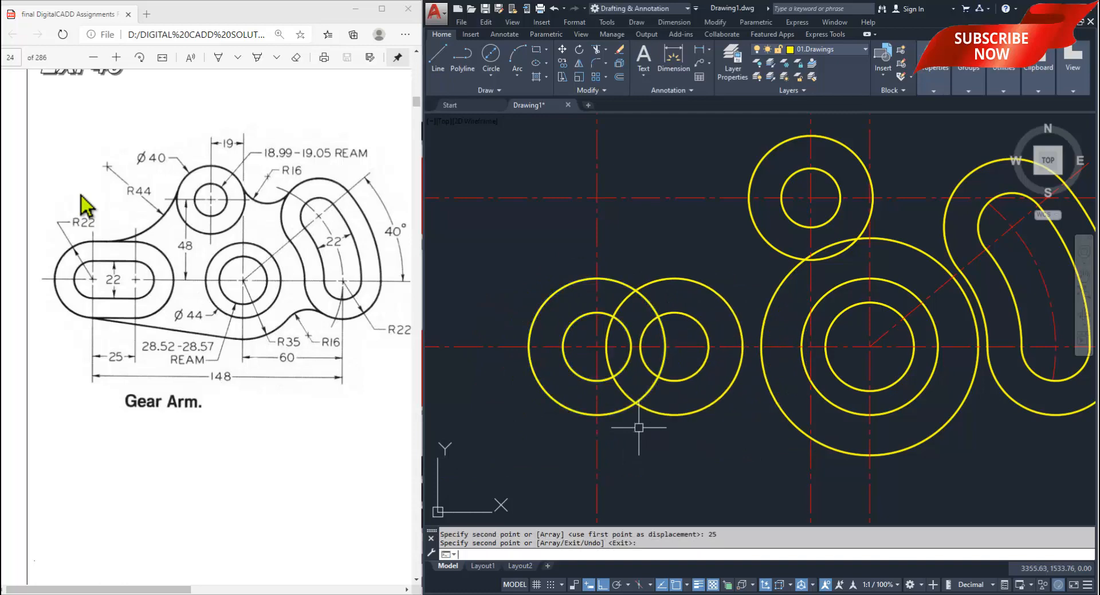
middle_drag(646, 436, 625, 453)
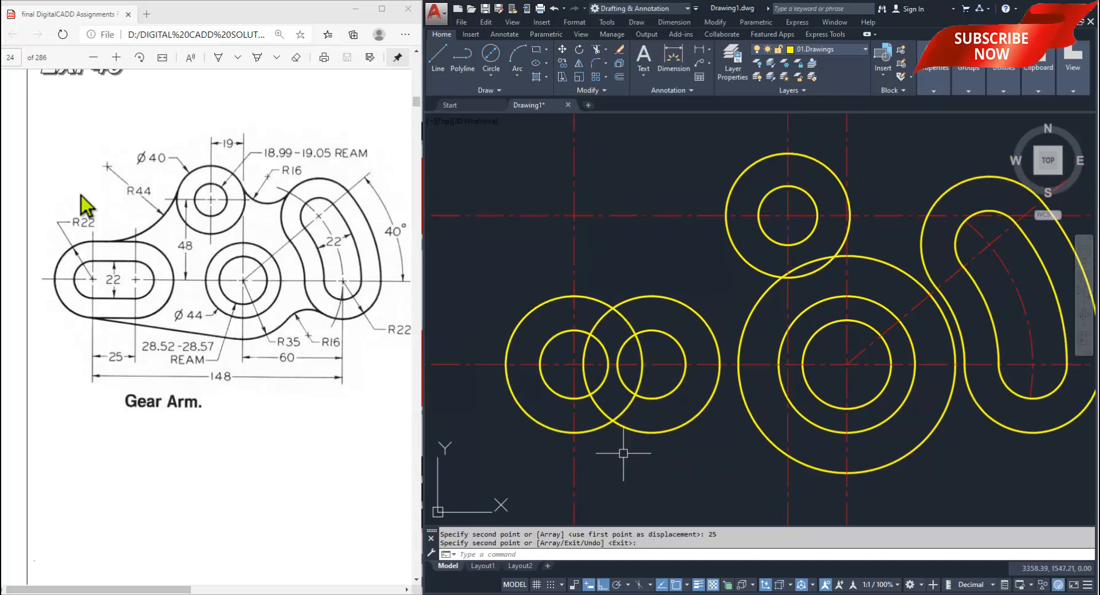
text(l)
key(Return)
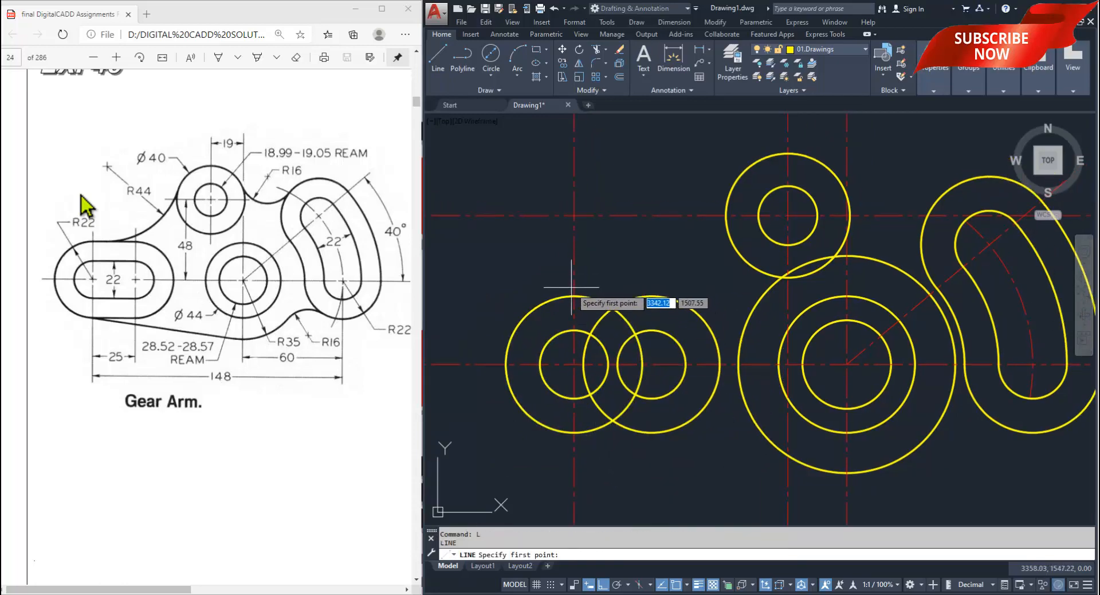
click(574, 296)
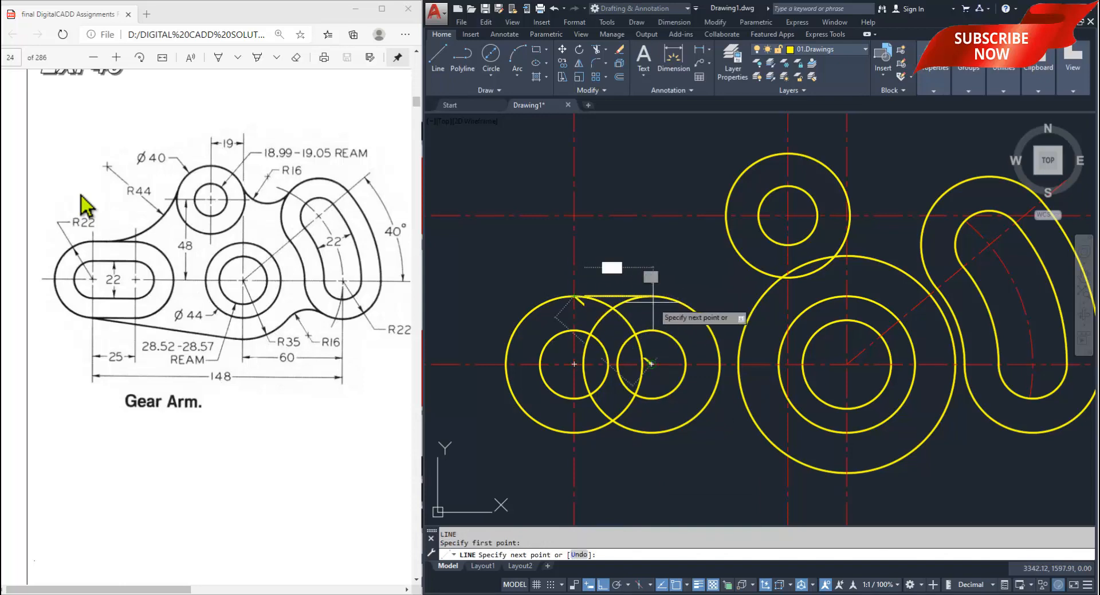
key(Escape)
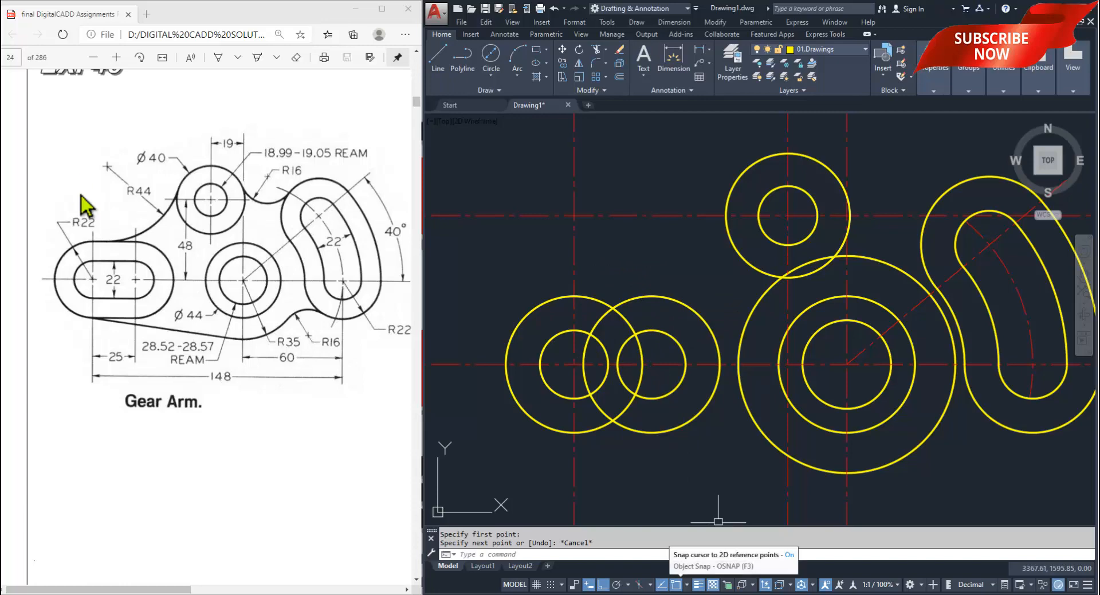
- Enable all object snap modes in the Drafting Settings
right_click(676, 584)
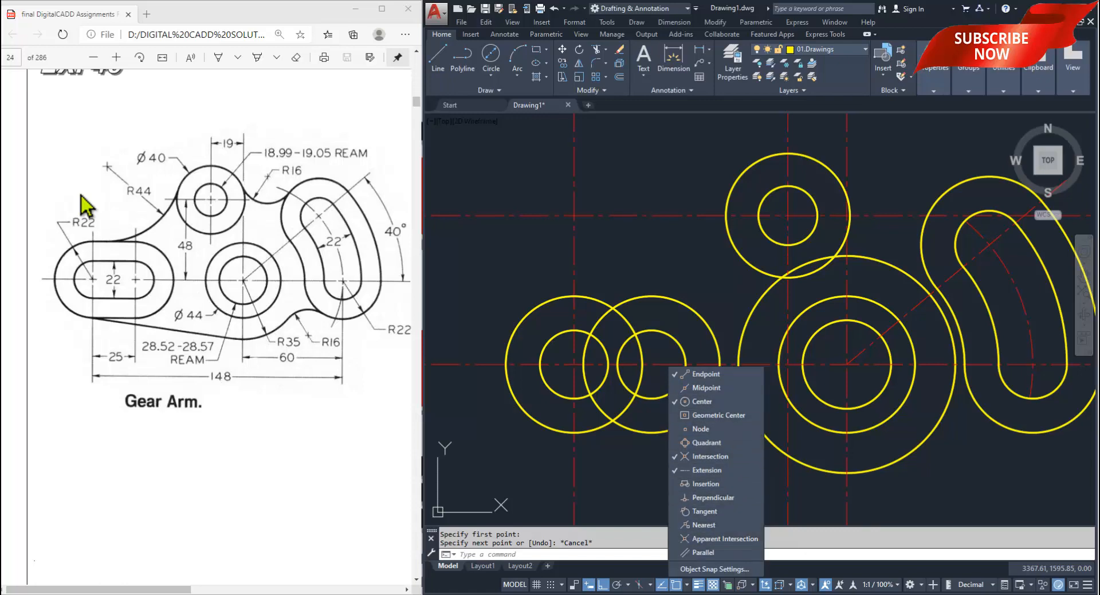
click(714, 569)
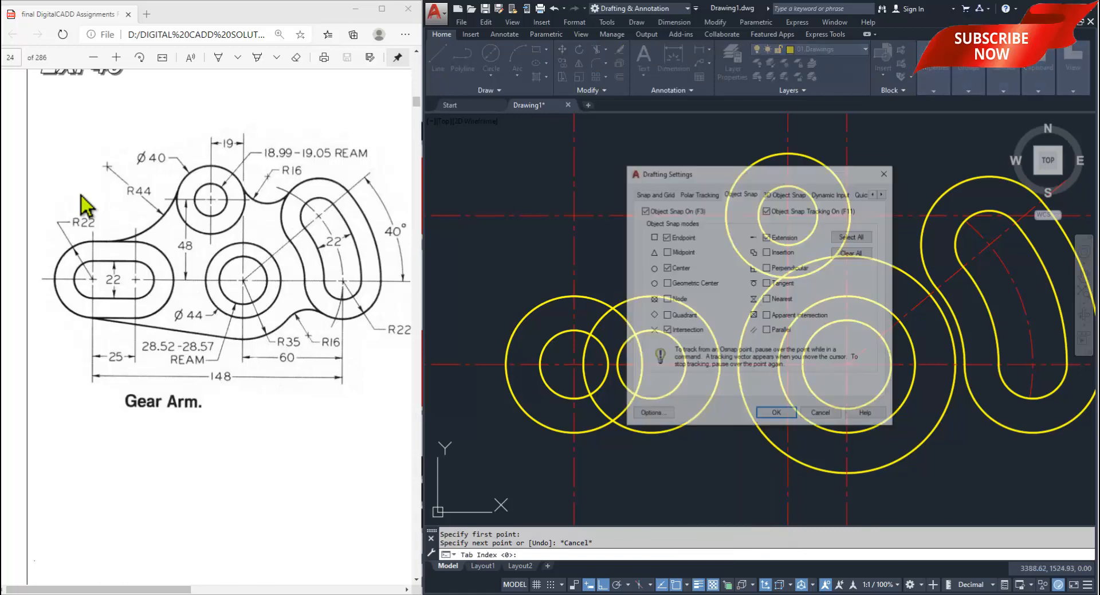
click(854, 236)
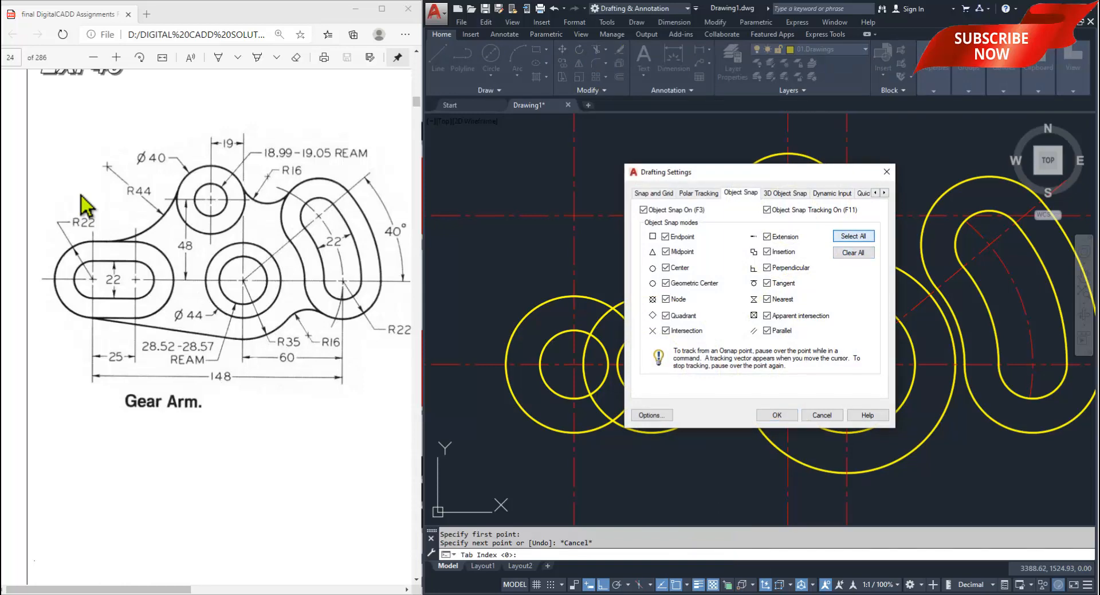
key(Return)
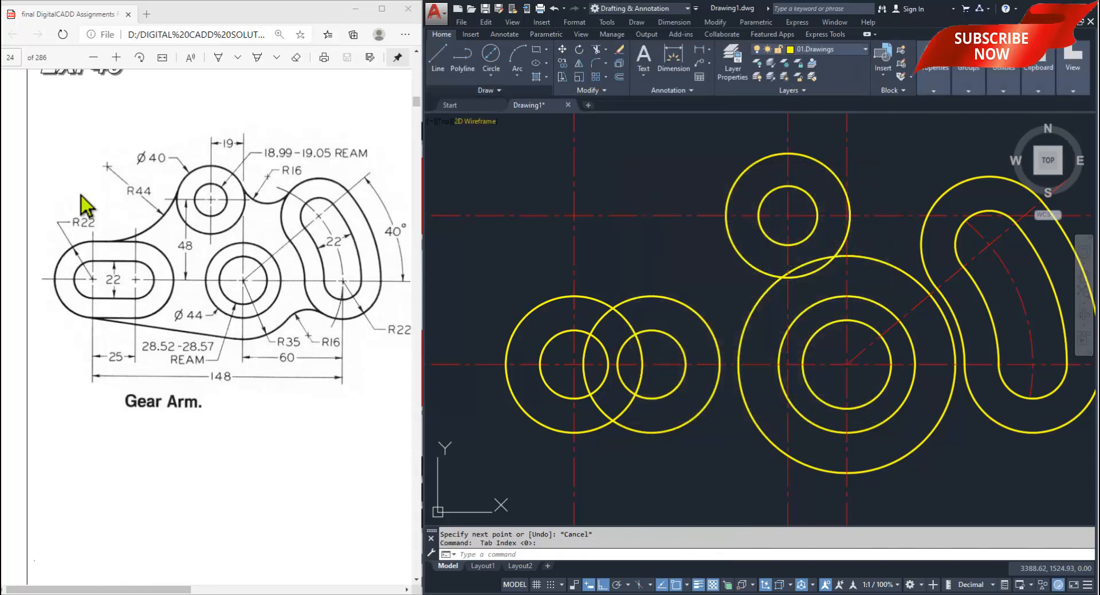
- Draw two horizontal lines joining the top quadrants and the bottom quadrants of the two radius 22 slot-end circles
click(438, 57)
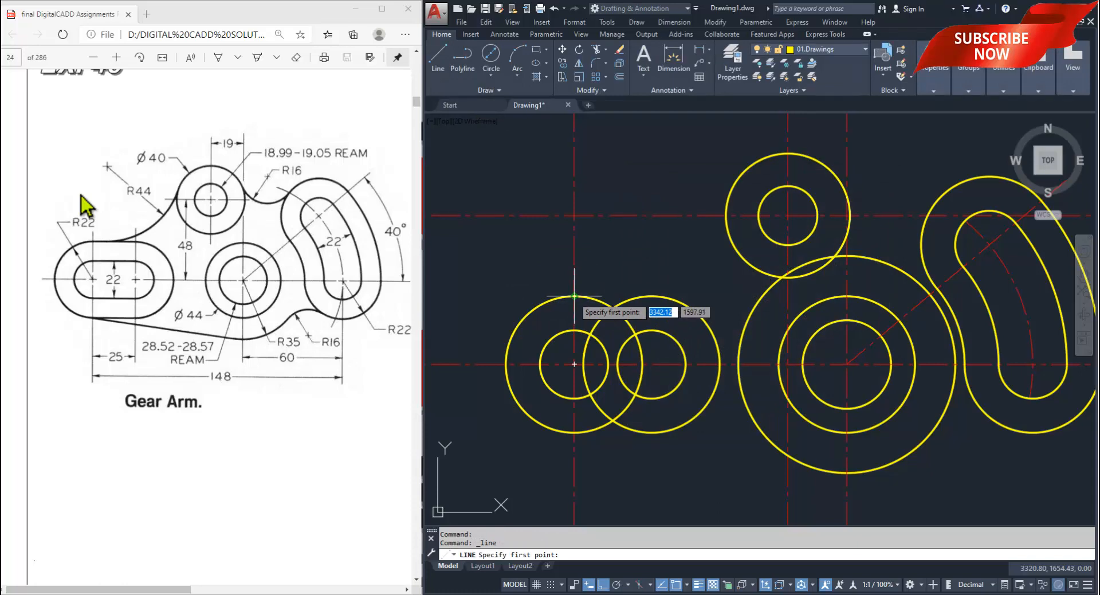
click(575, 296)
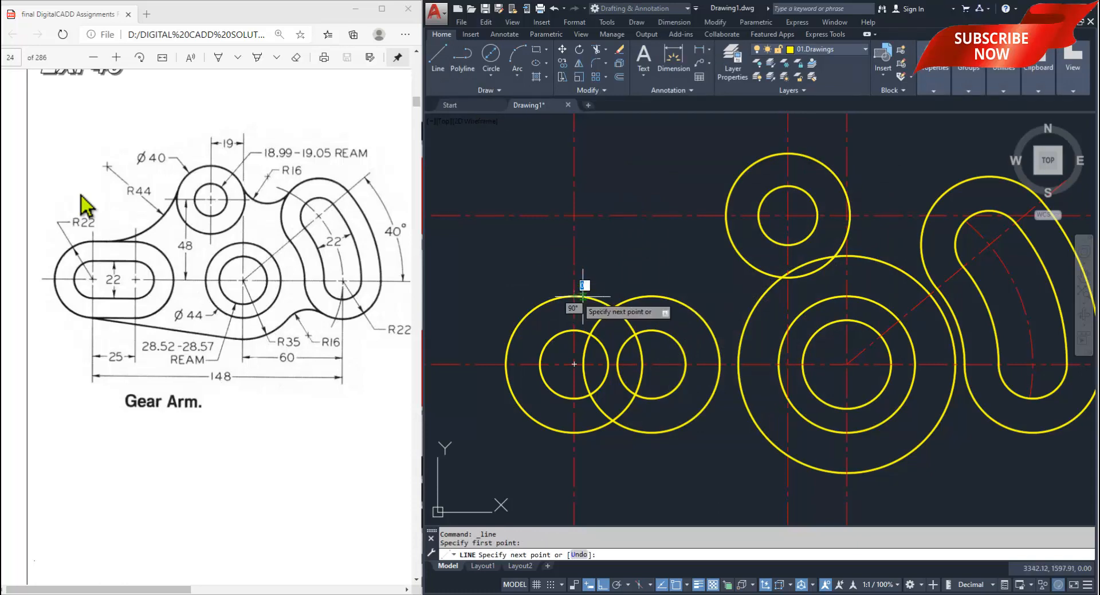
click(652, 296)
key(Return)
key(Return)
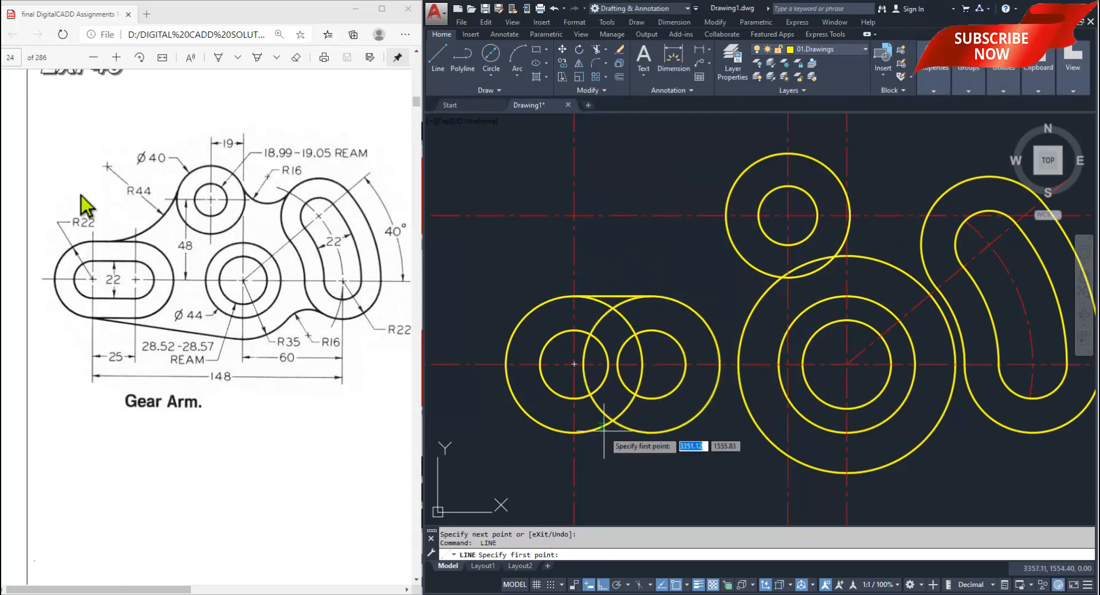
click(574, 433)
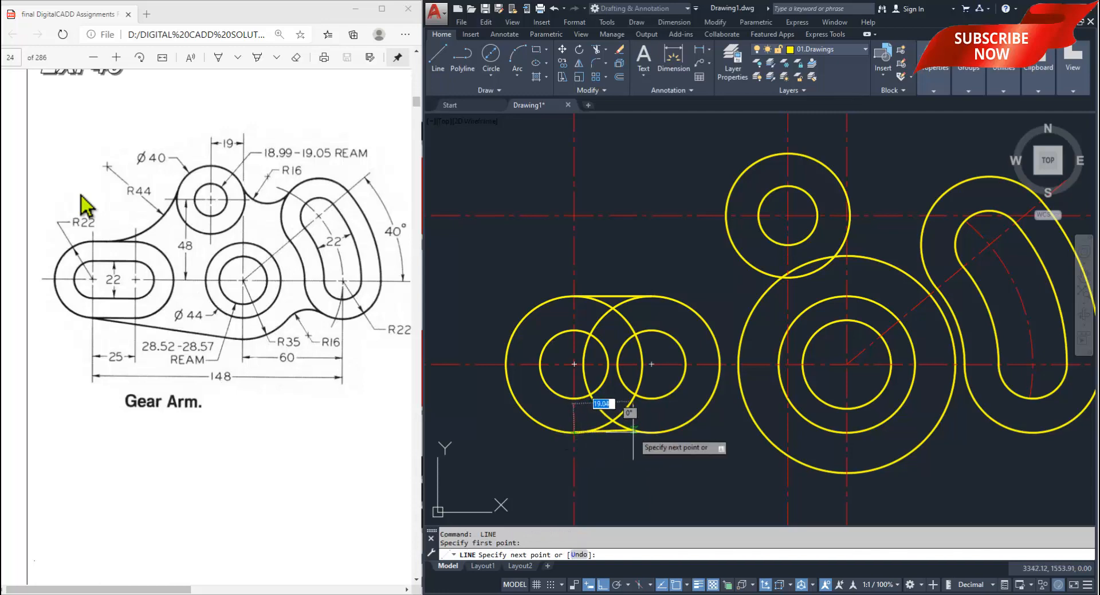
click(652, 433)
key(Return)
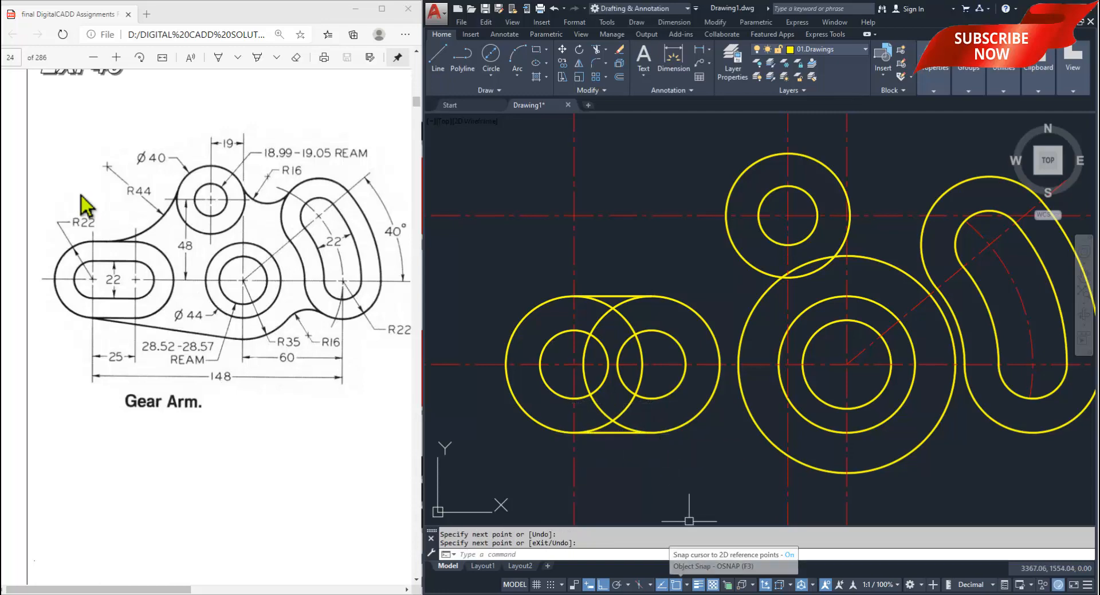
- Check which object snap modes are enabled
click(687, 584)
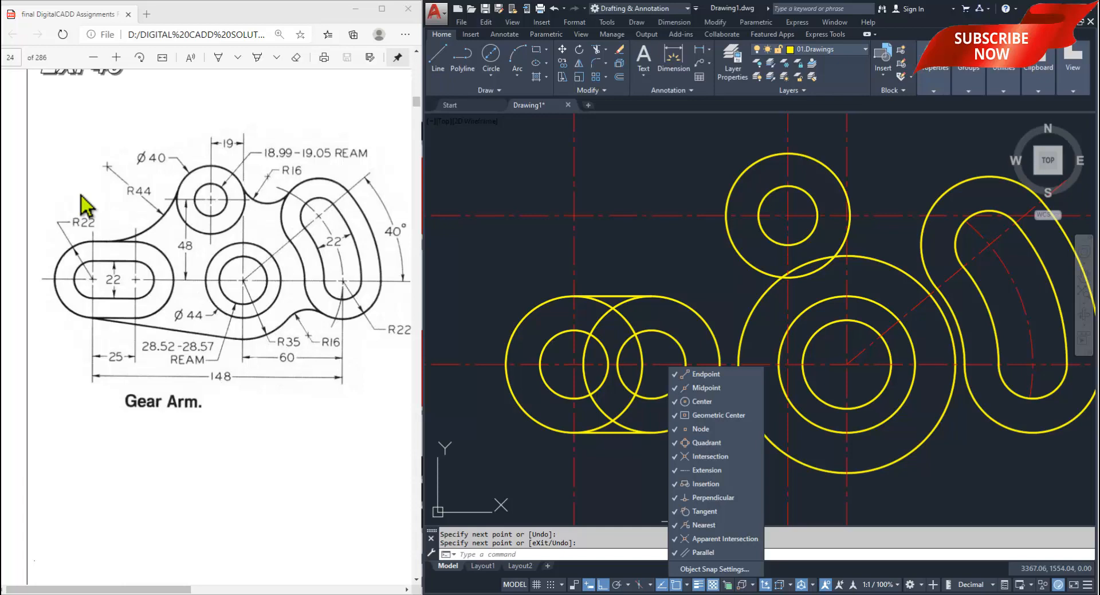
key(Escape)
click(636, 521)
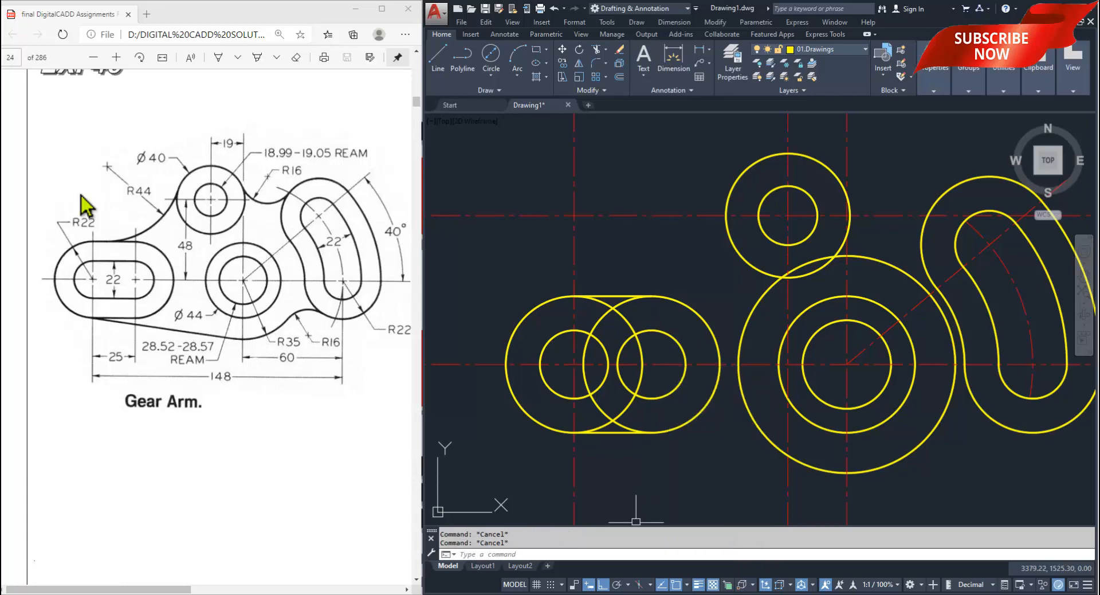
click(686, 585)
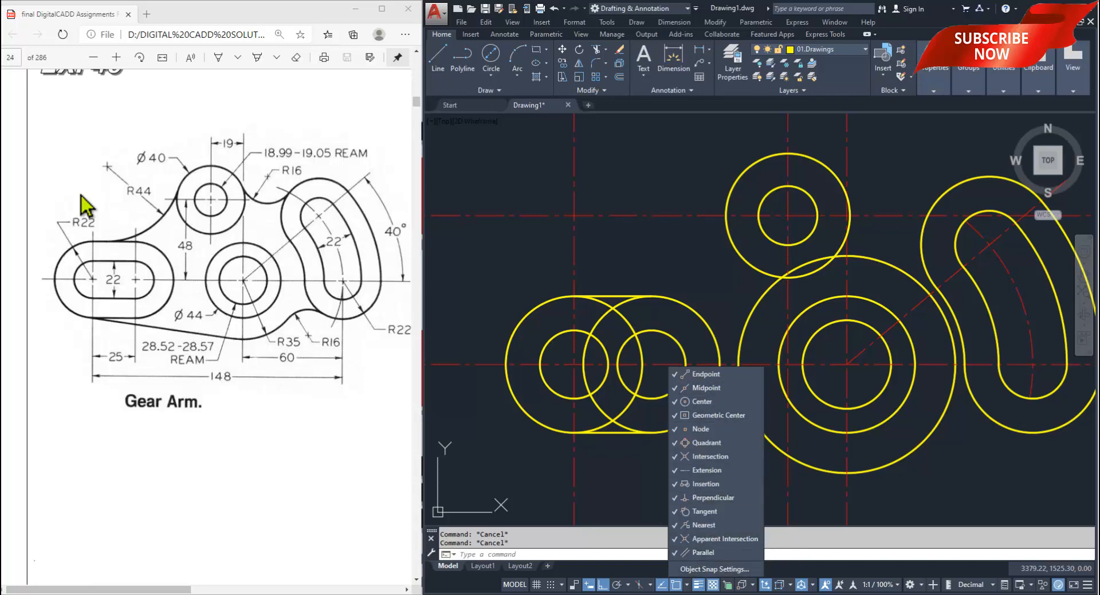
click(628, 477)
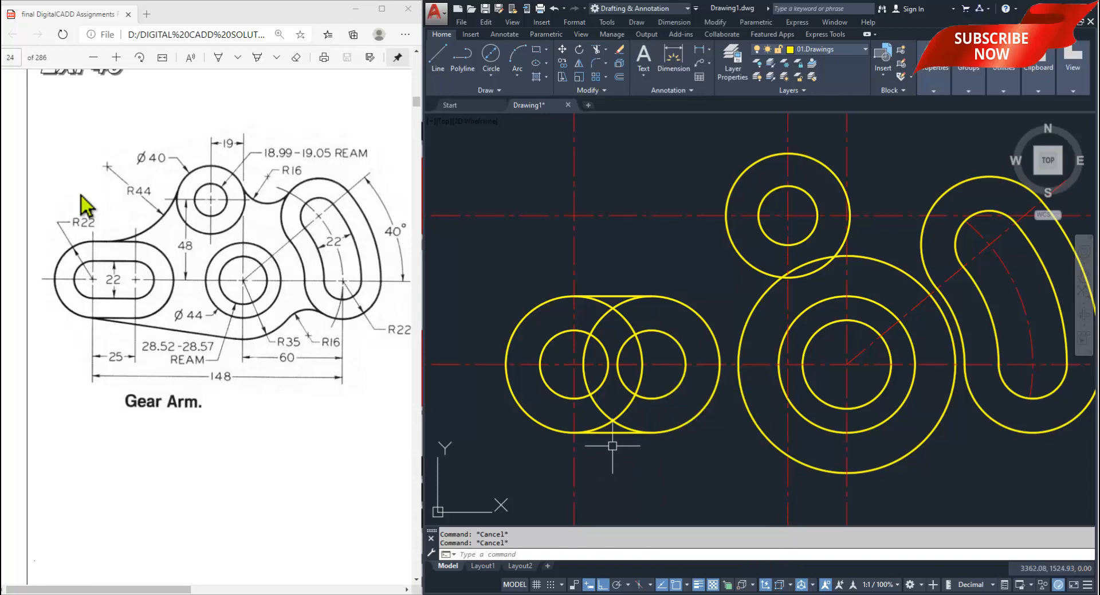
- Trim the short overlapping arc pieces near the top and bottom lines between the two radius 22 slot-end circles
scroll(577, 341, up, 2)
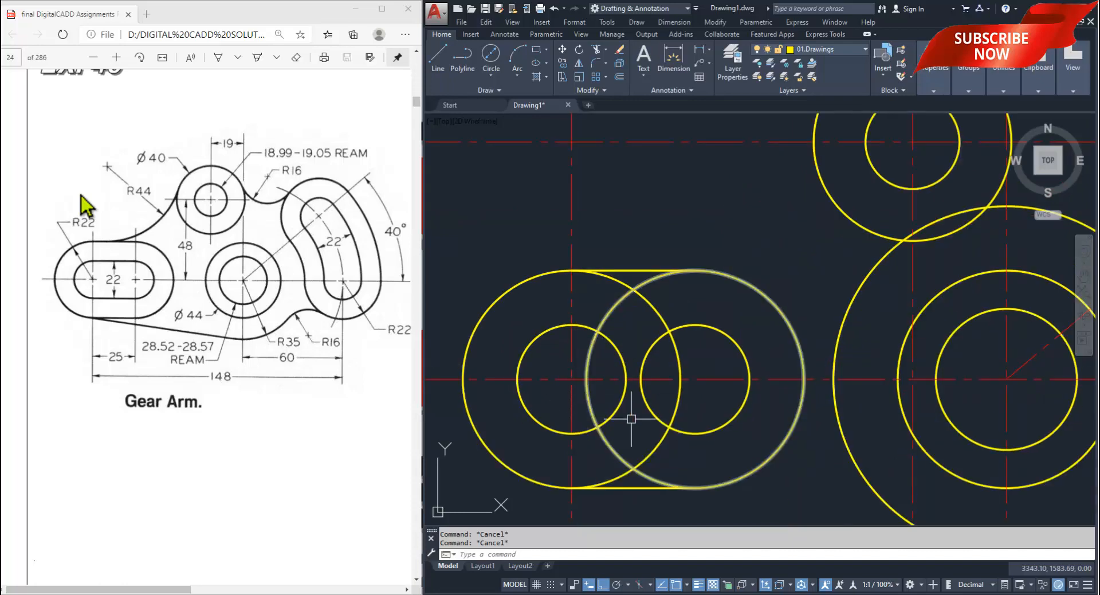
mouse_move(659, 399)
middle_down()
mouse_move(644, 366)
mouse_move(644, 390)
middle_up()
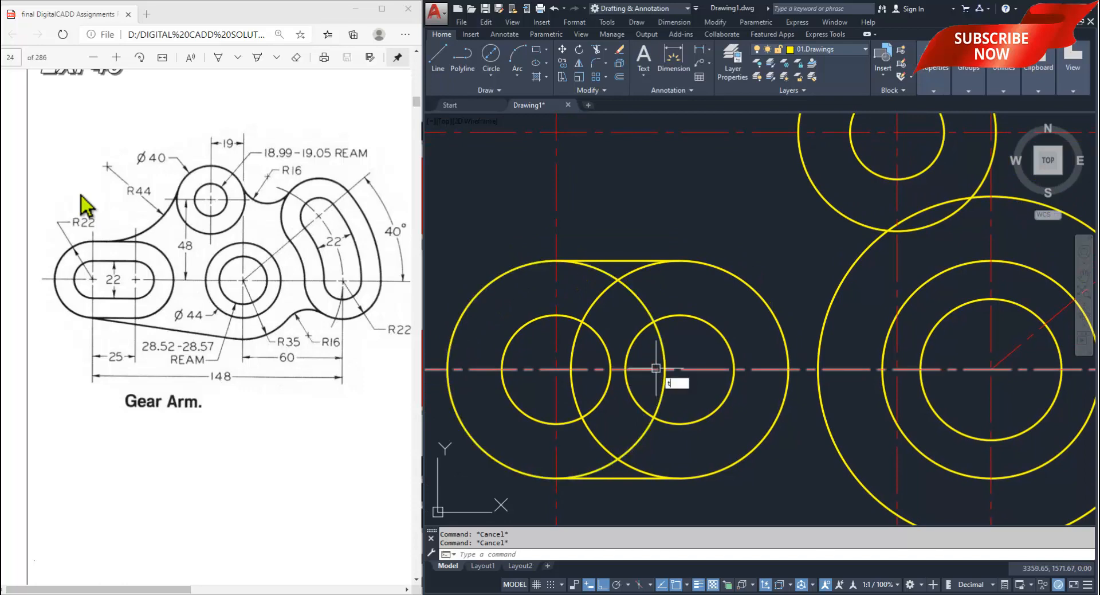
text(r)
key(Return)
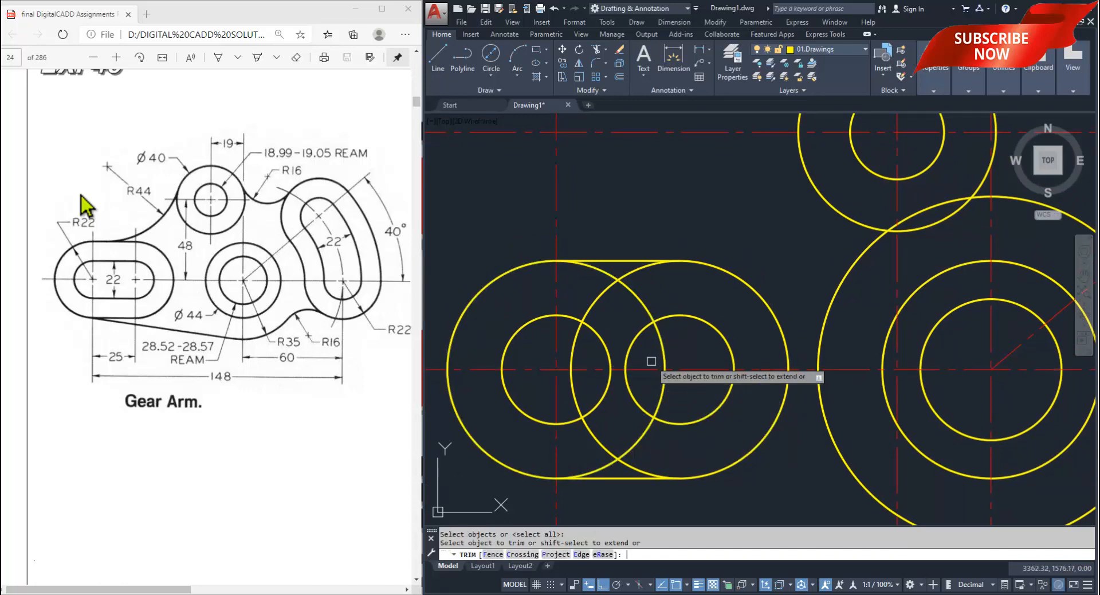
click(610, 275)
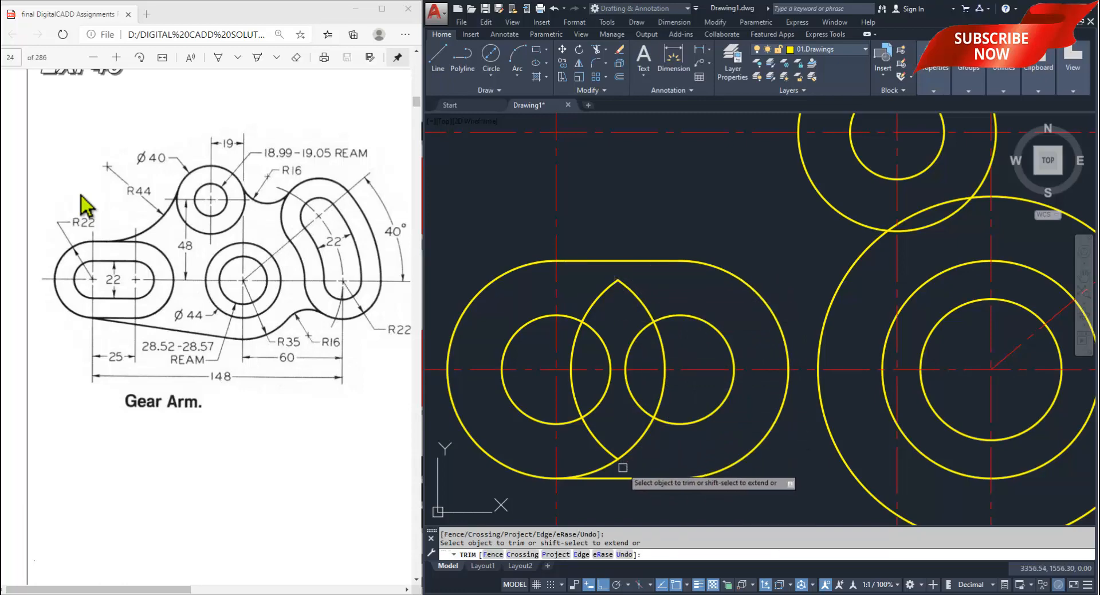
click(628, 471)
click(602, 469)
key(Return)
- Erase the two leftover crossing arcs inside the left slot's outer outline
click(646, 279)
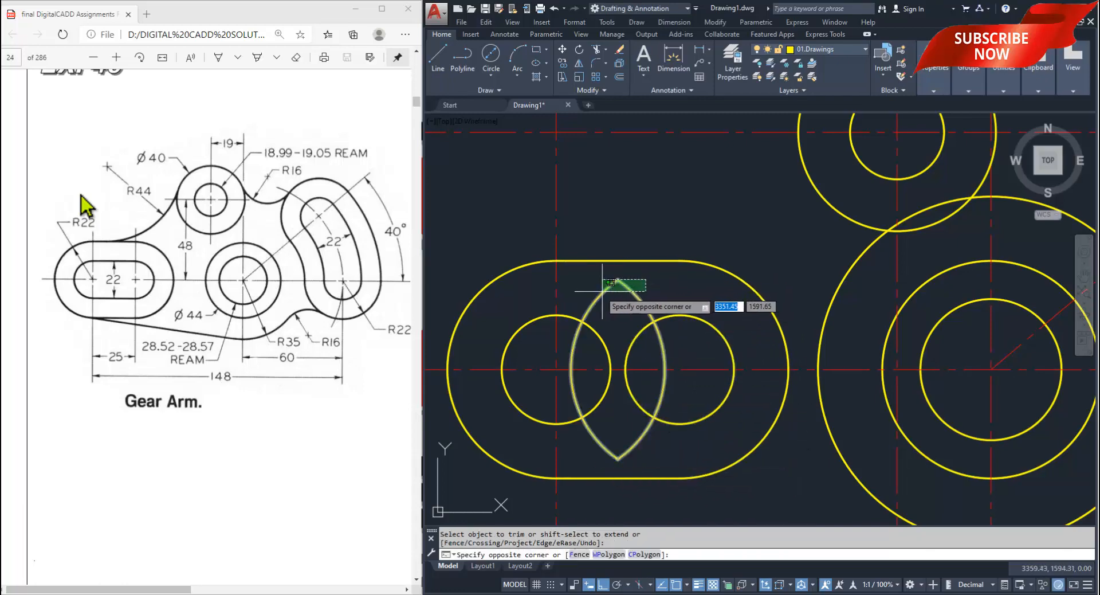
click(589, 291)
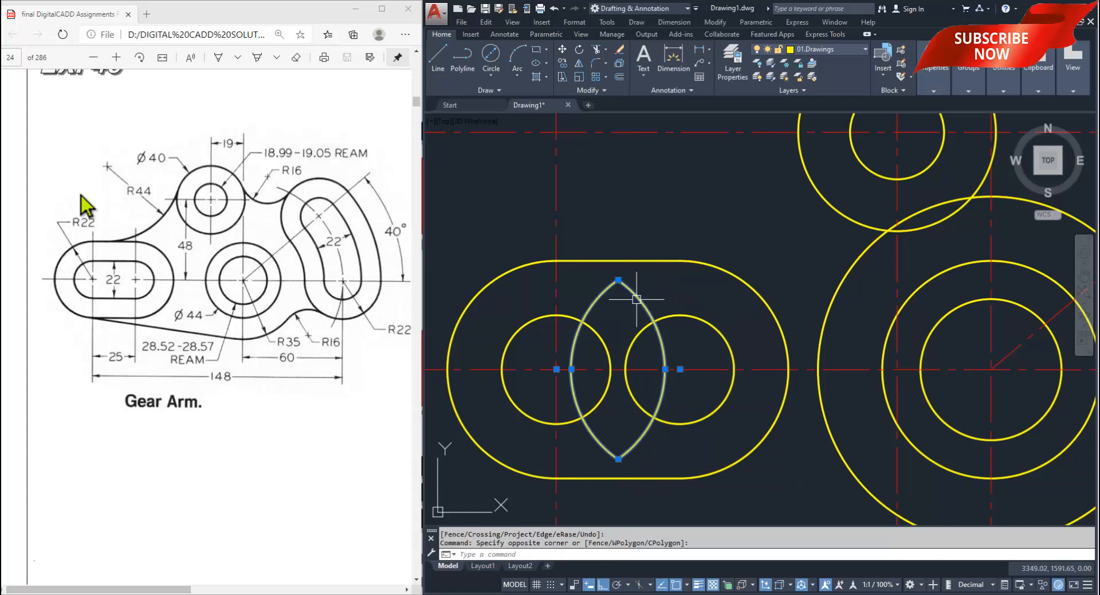
text(e)
key(Return)
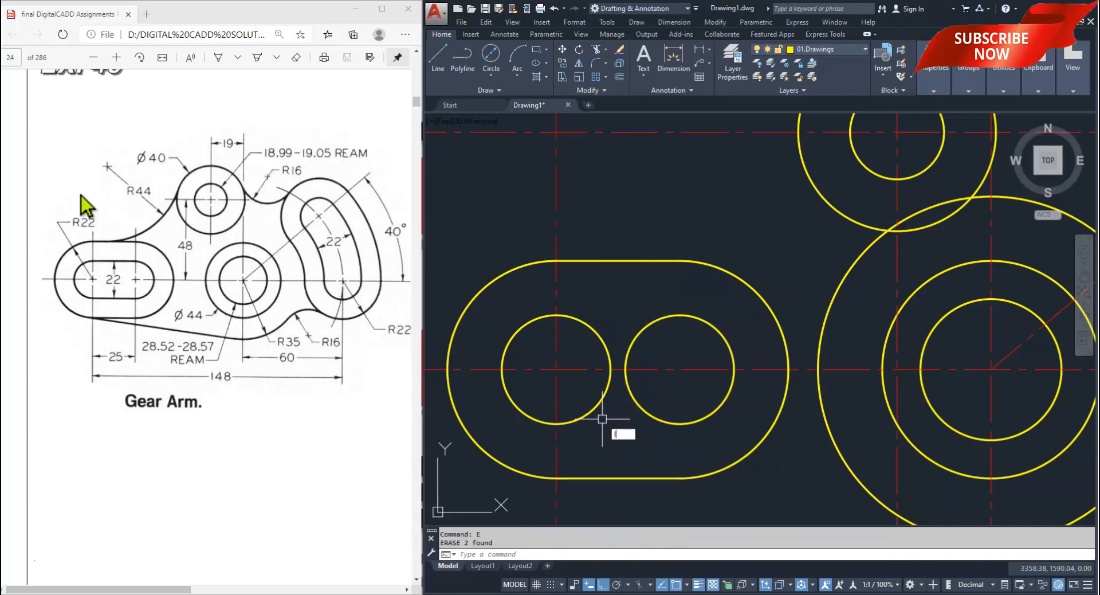
- Draw two horizontal lines joining the top quadrants and the bottom quadrants of the two small inner slot circles
text(l)
key(Return)
click(556, 315)
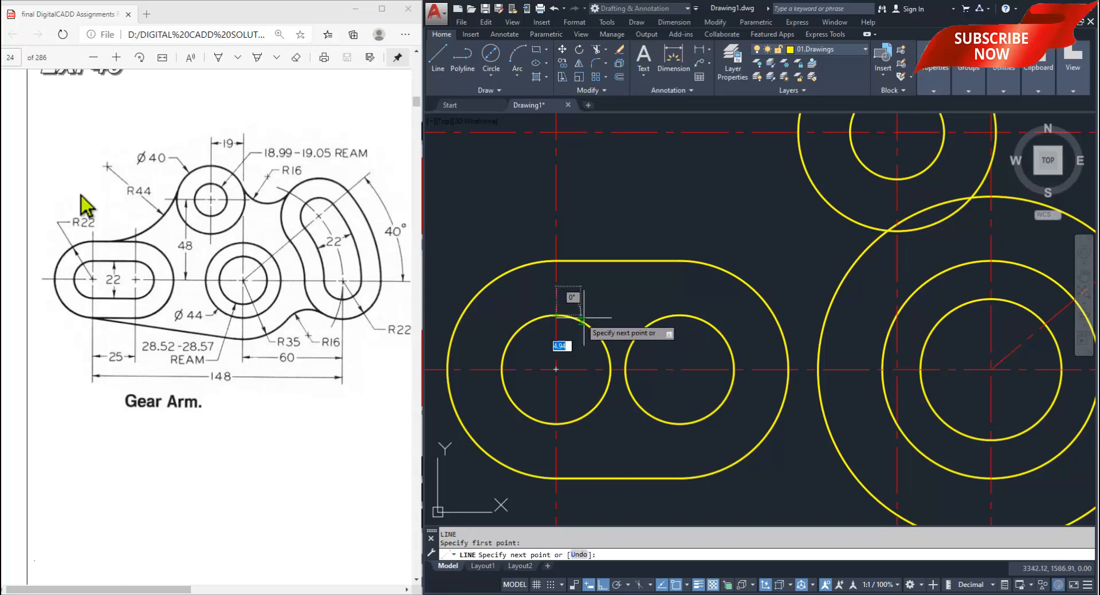
click(679, 315)
key(Return)
key(Return)
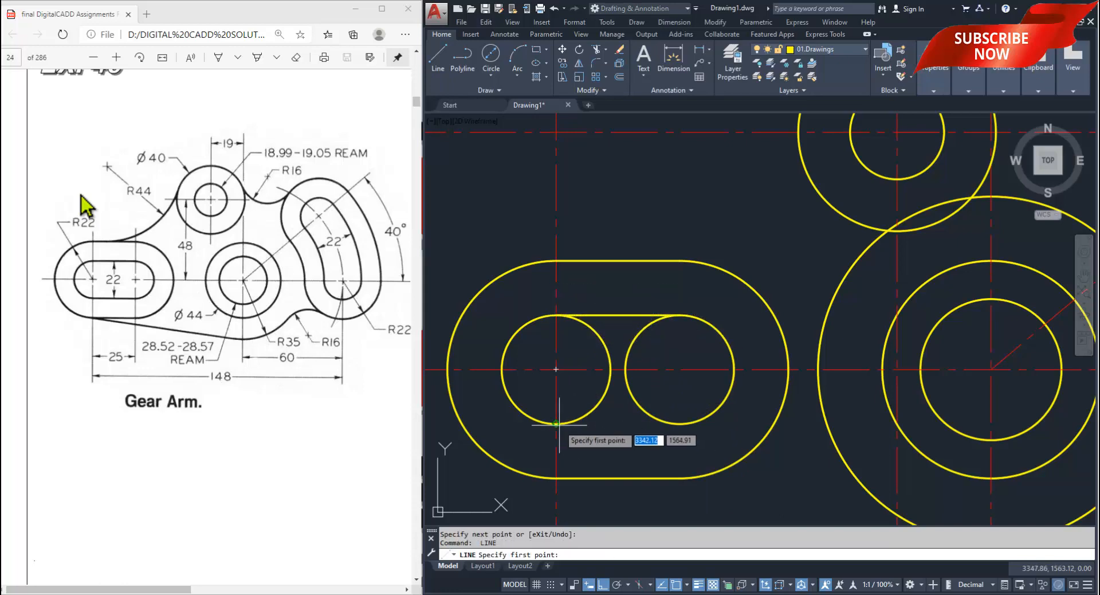
click(556, 424)
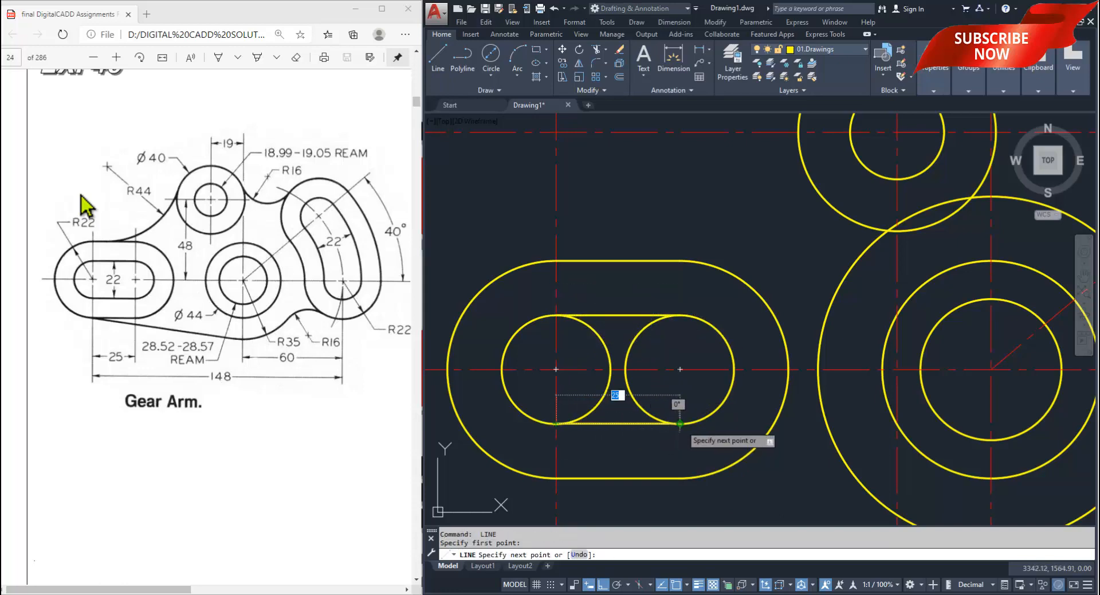
click(680, 424)
key(Return)
- Try trimming the facing halves of the two small inner slot circles and undo the trim
text(tr)
key(Return)
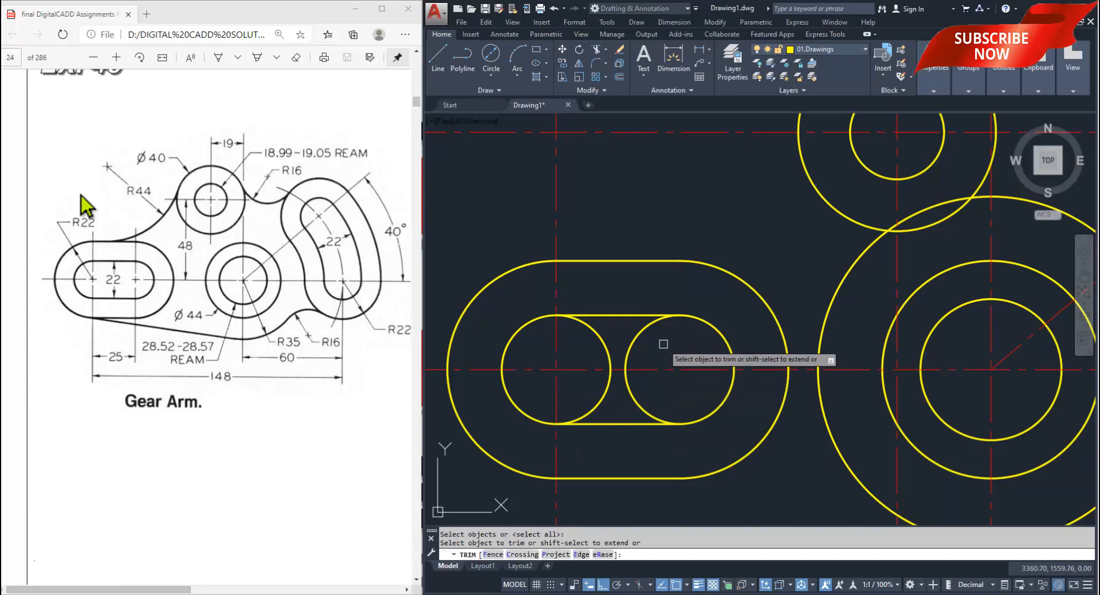
click(671, 341)
click(588, 361)
click(654, 379)
click(535, 398)
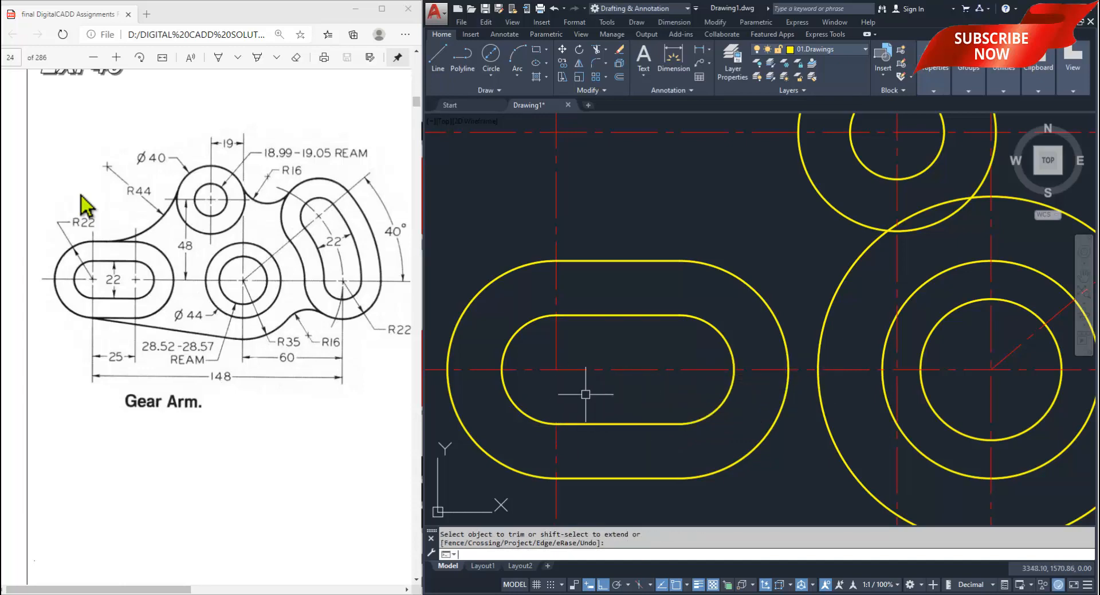
mouse_move(593, 402)
middle_down()
mouse_move(600, 386)
mouse_move(592, 396)
middle_up()
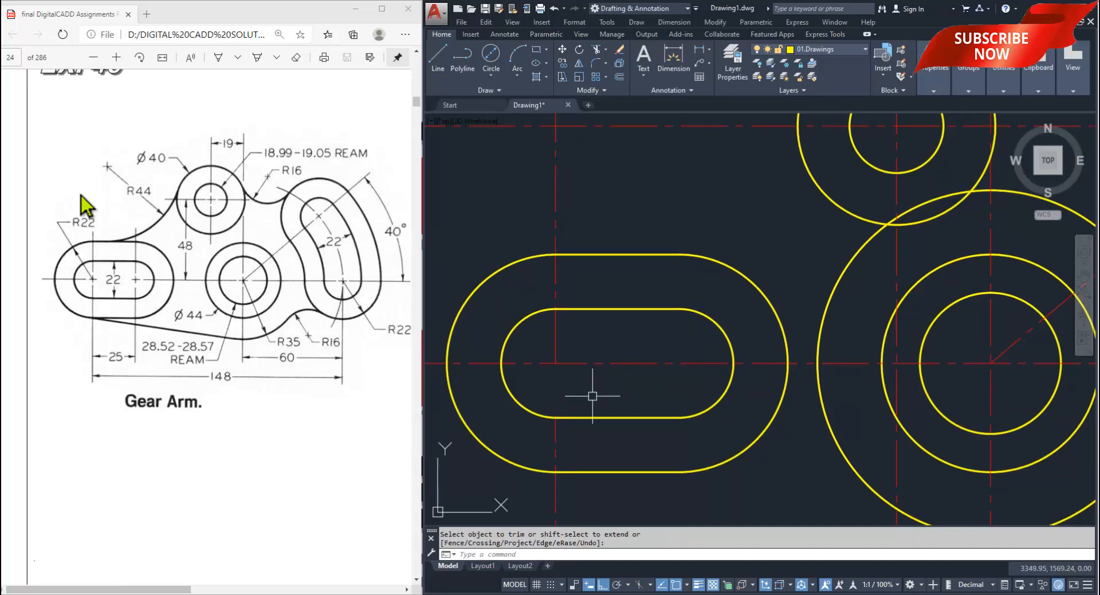
key(ctrl+z)
key(ctrl+z)
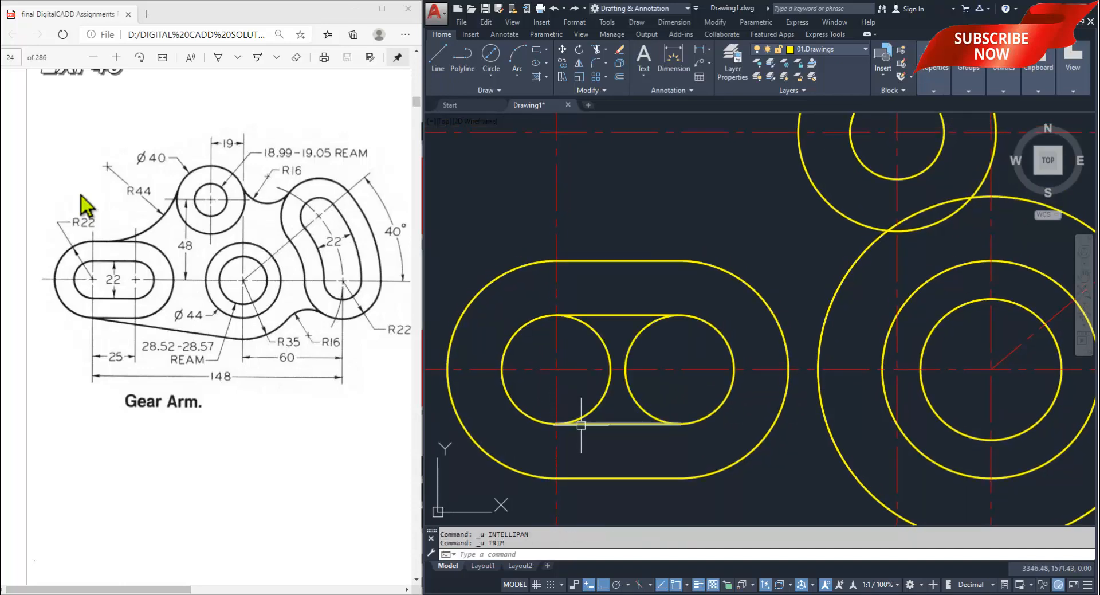
- Trim the facing halves of the two small circles to leave a clean inner slot outline
text(tr)
key(Return)
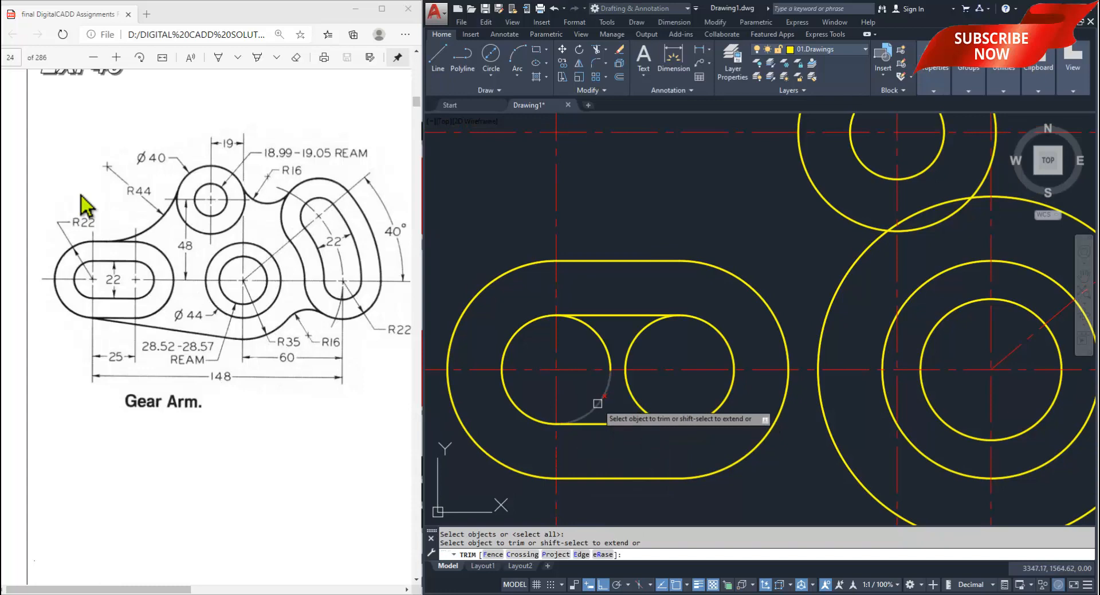
click(597, 401)
click(604, 346)
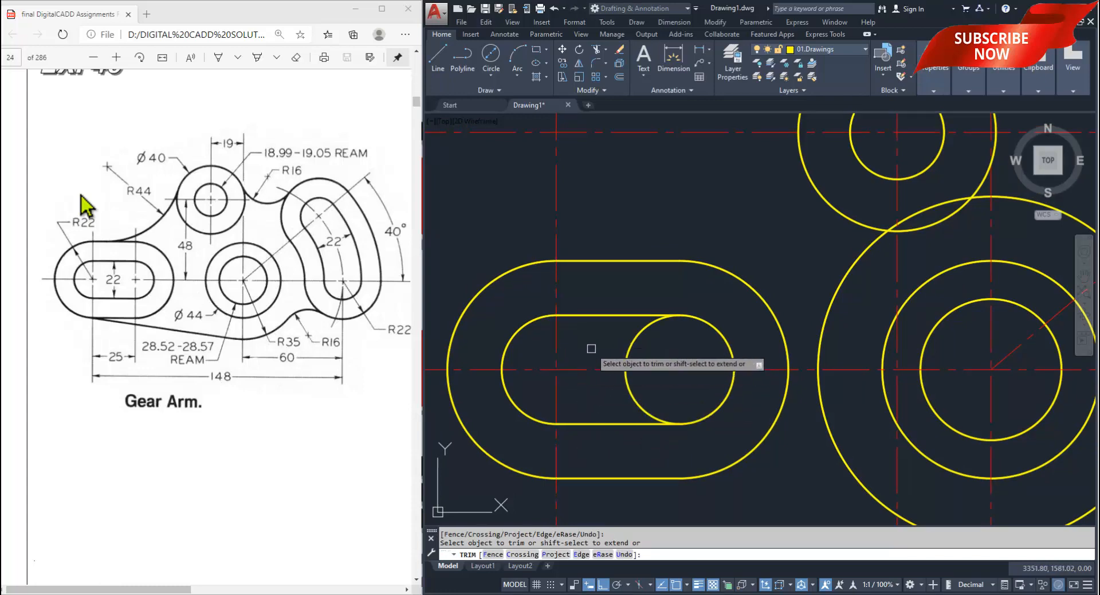
click(633, 343)
click(628, 386)
key(Return)
- Draw a line tangent to the left slot's lower left outer arc and the bottom of the radius 35 circle
scroll(604, 373, down, 4)
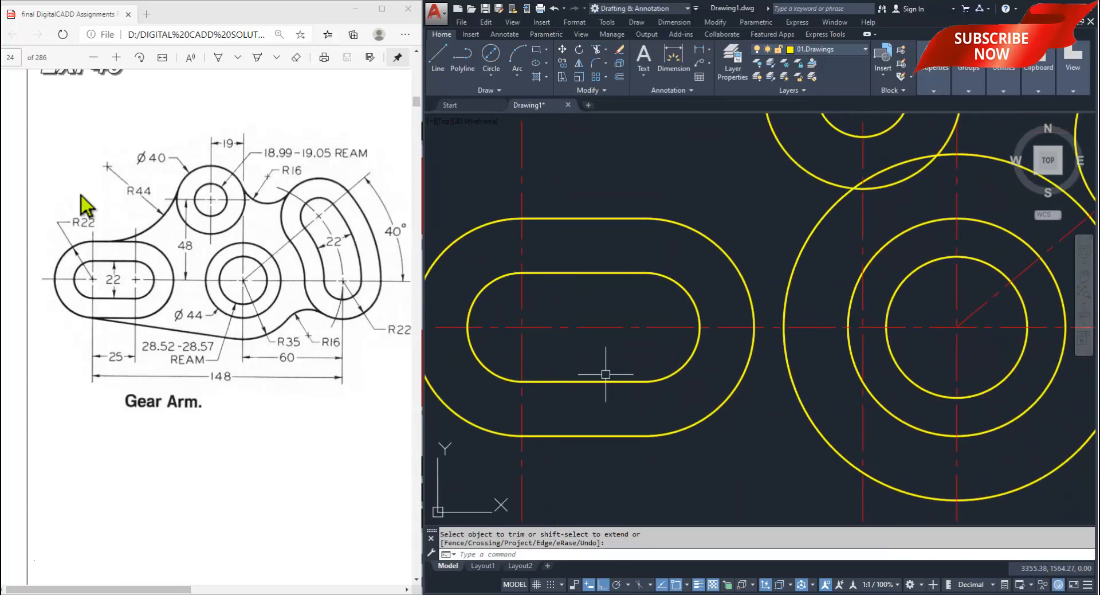
middle_drag(690, 394, 662, 386)
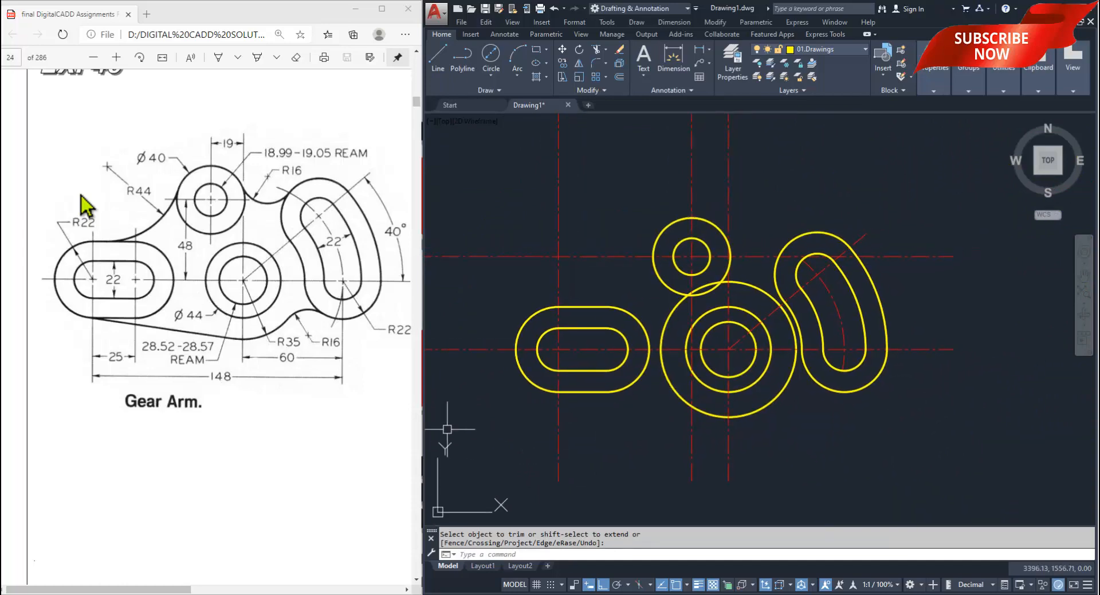
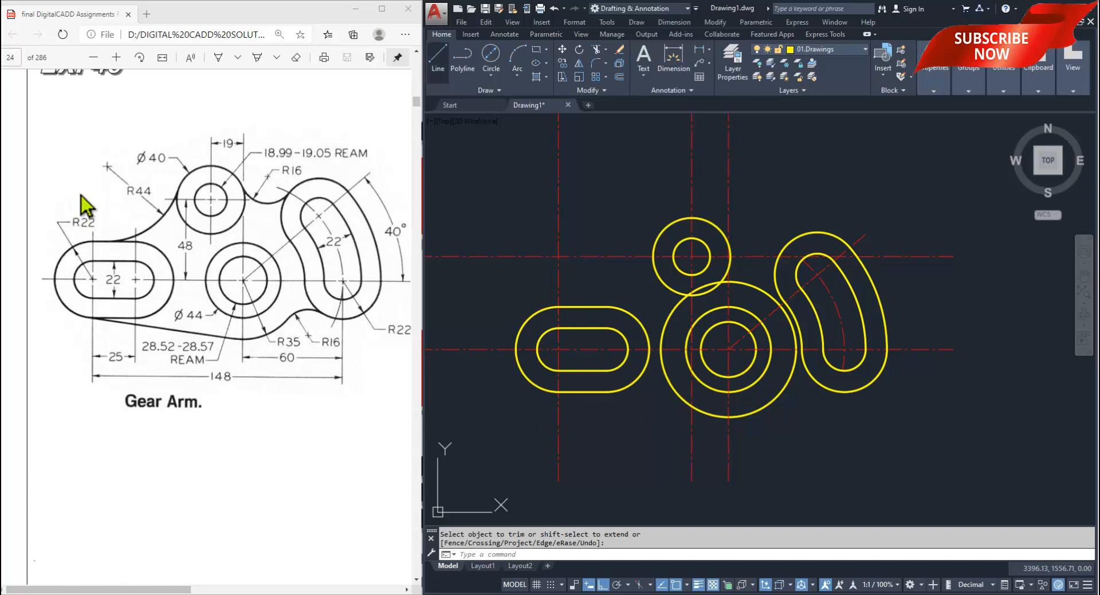
click(438, 57)
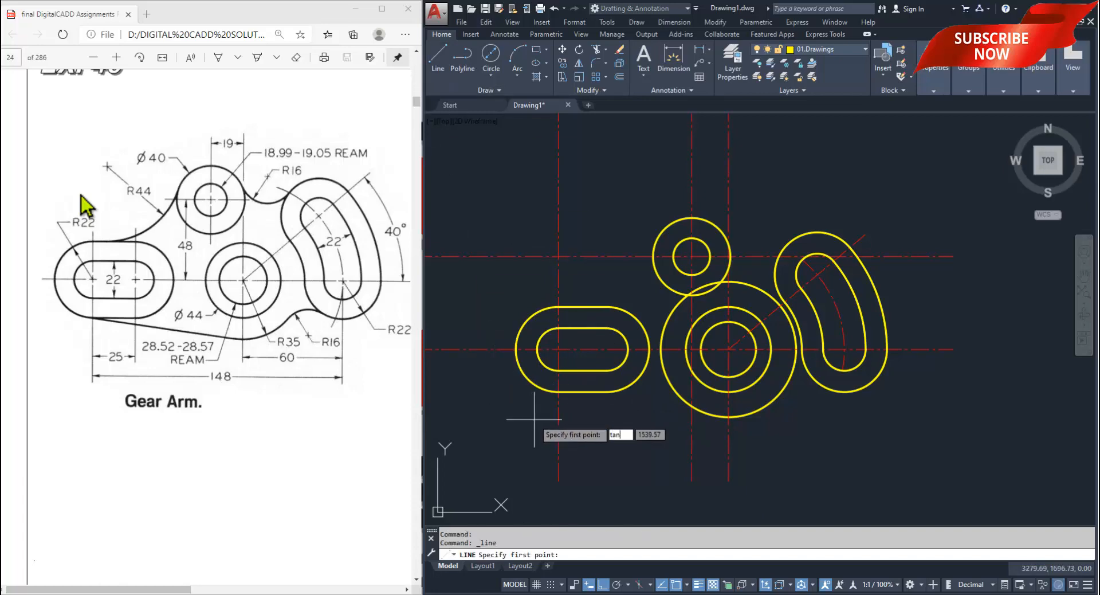
text(tan)
key(Return)
click(553, 392)
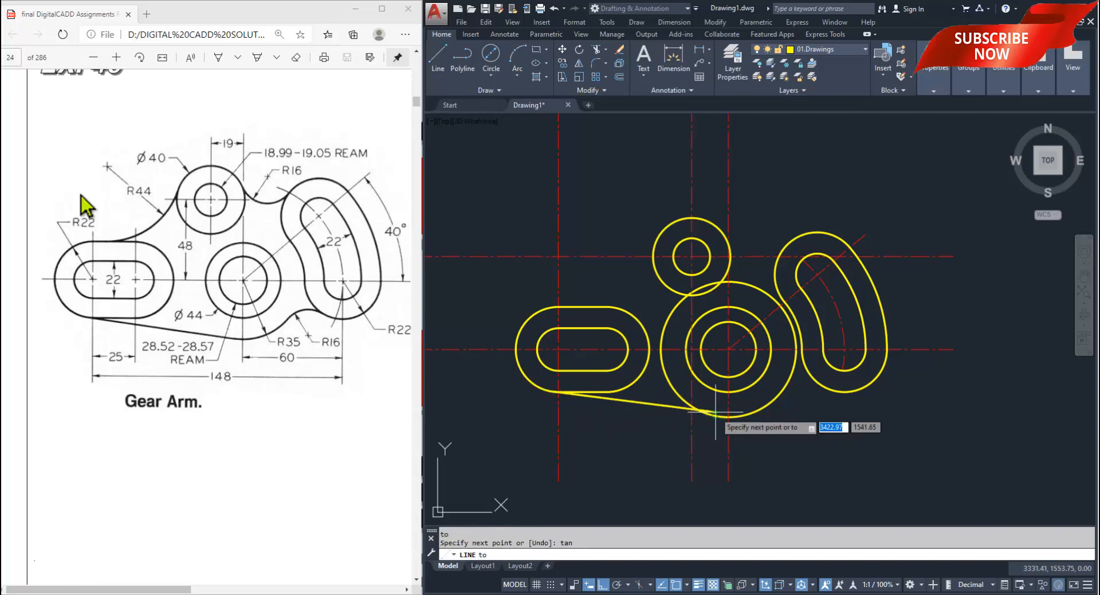
key(Return)
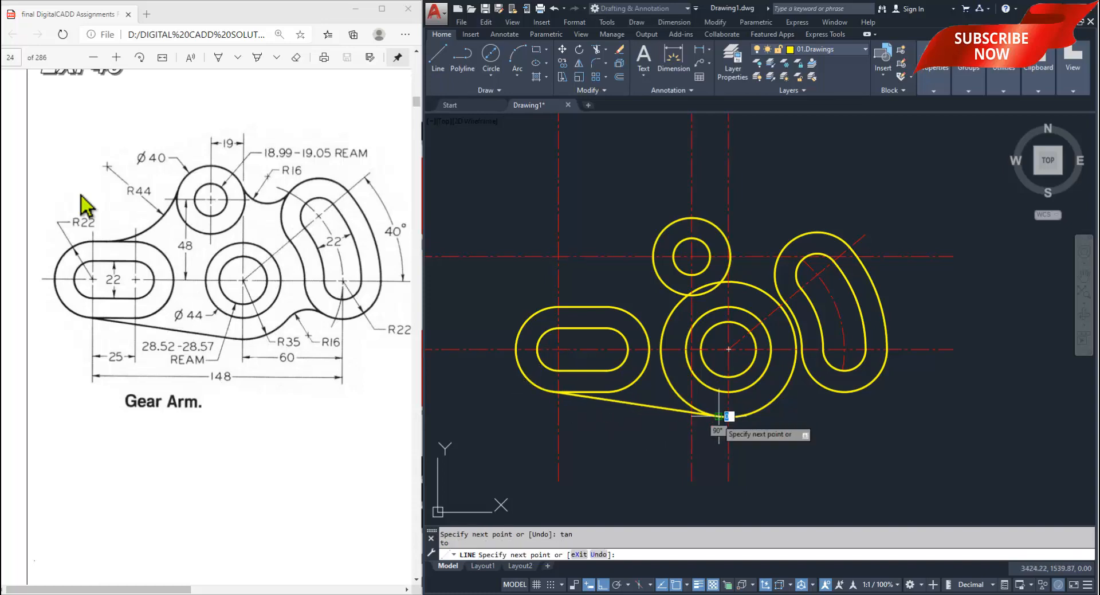
click(720, 417)
middle_drag(643, 422, 598, 486)
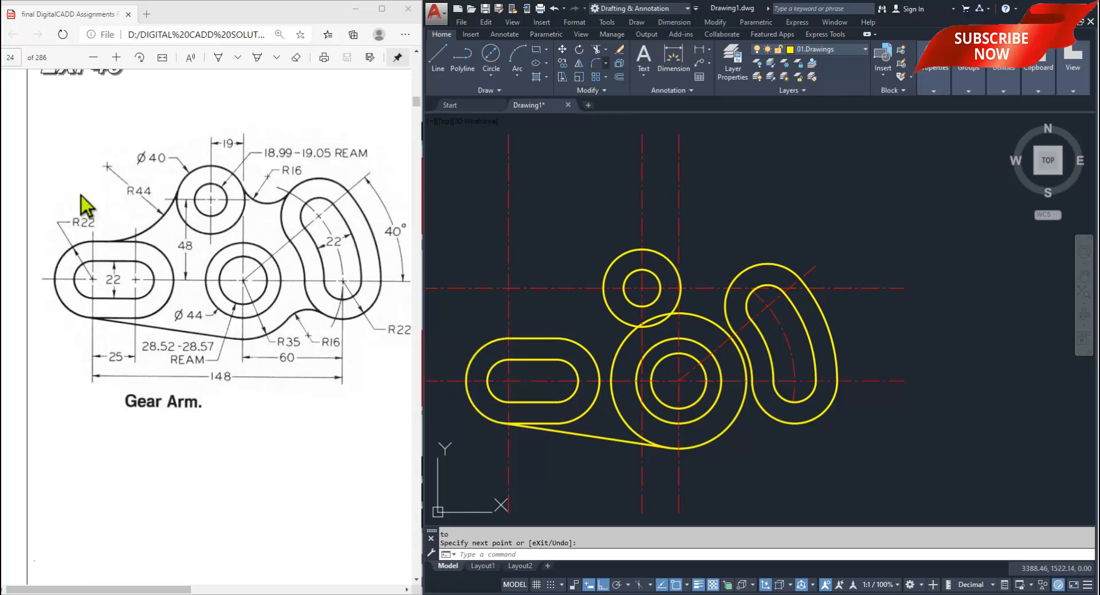
- Set the Fillet command to radius 16 with the No trim option
click(605, 64)
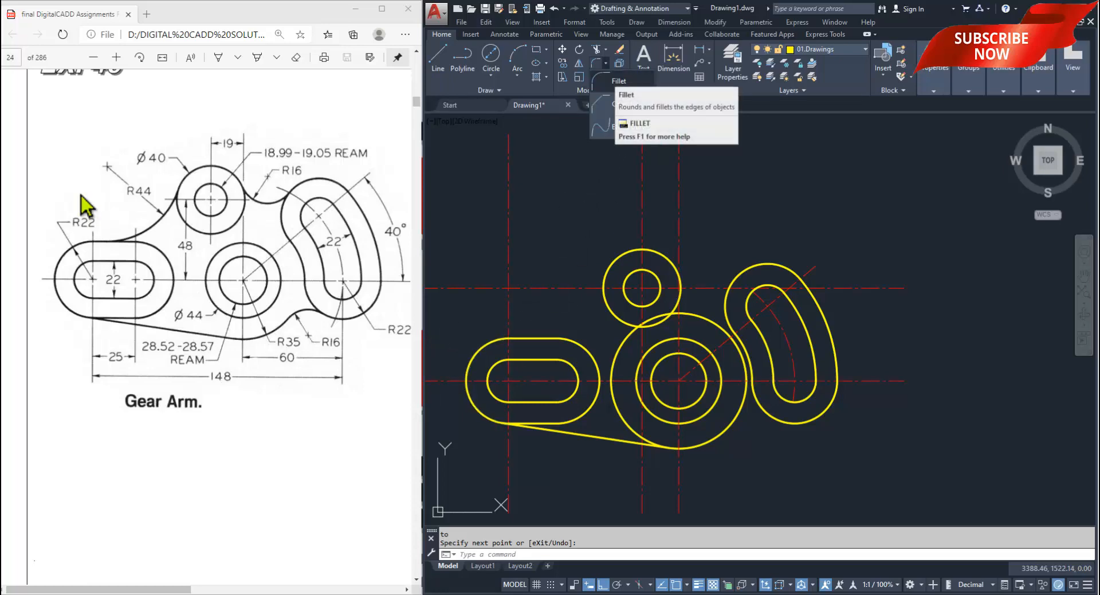
click(618, 81)
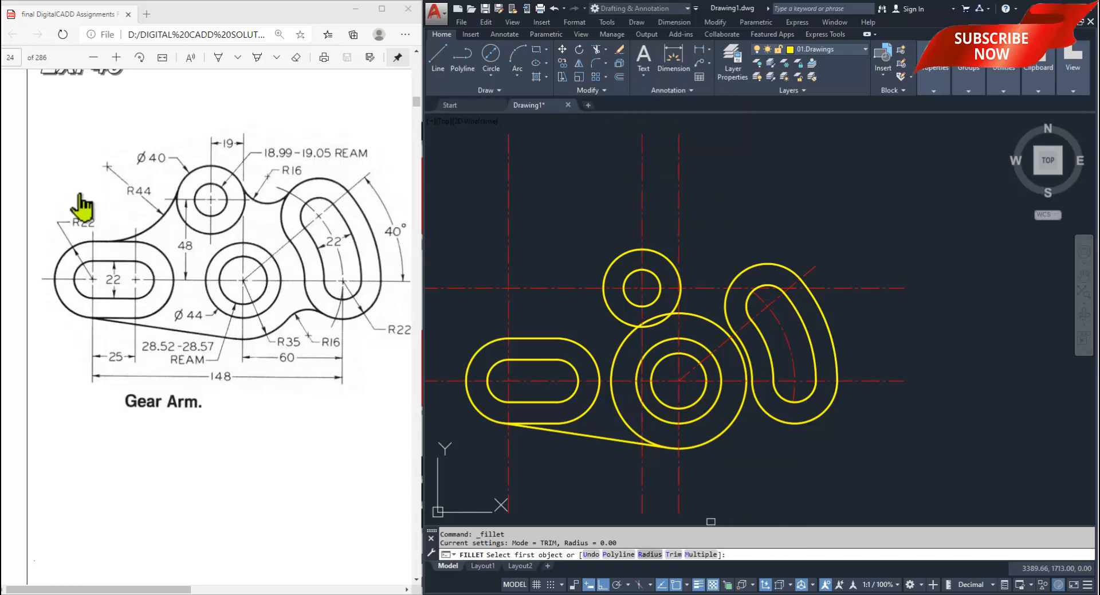
text(R)
key(Return)
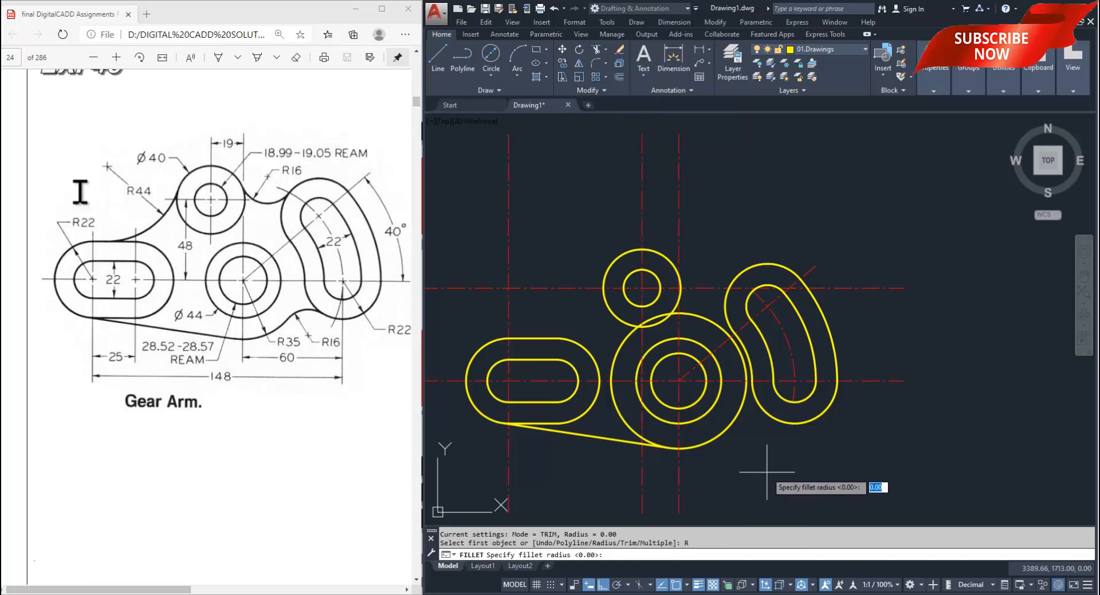
text(16)
key(Return)
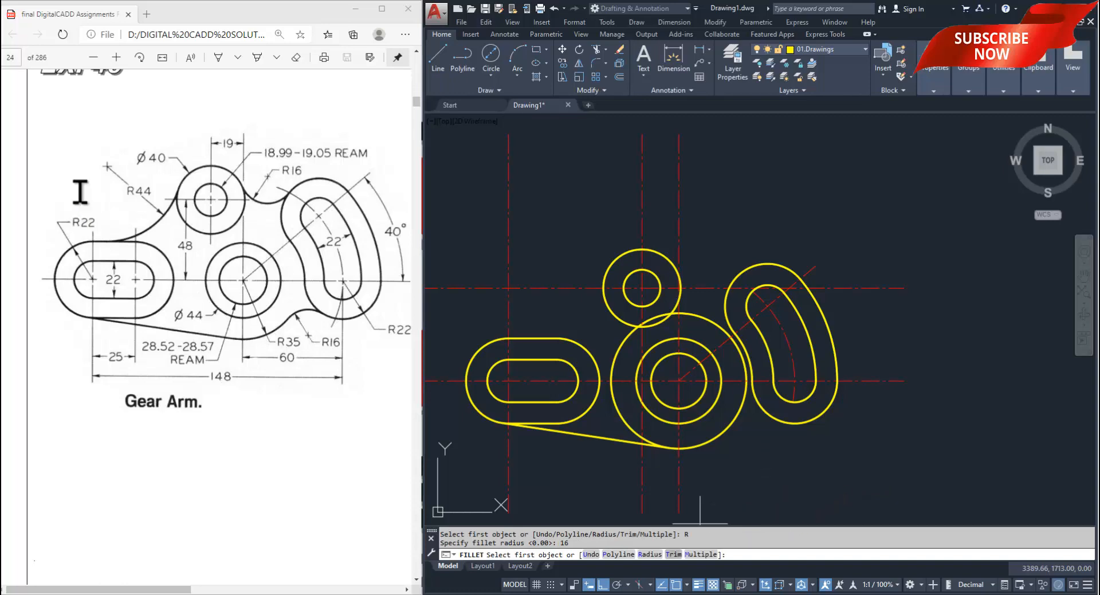
text(T)
key(Return)
key(Down)
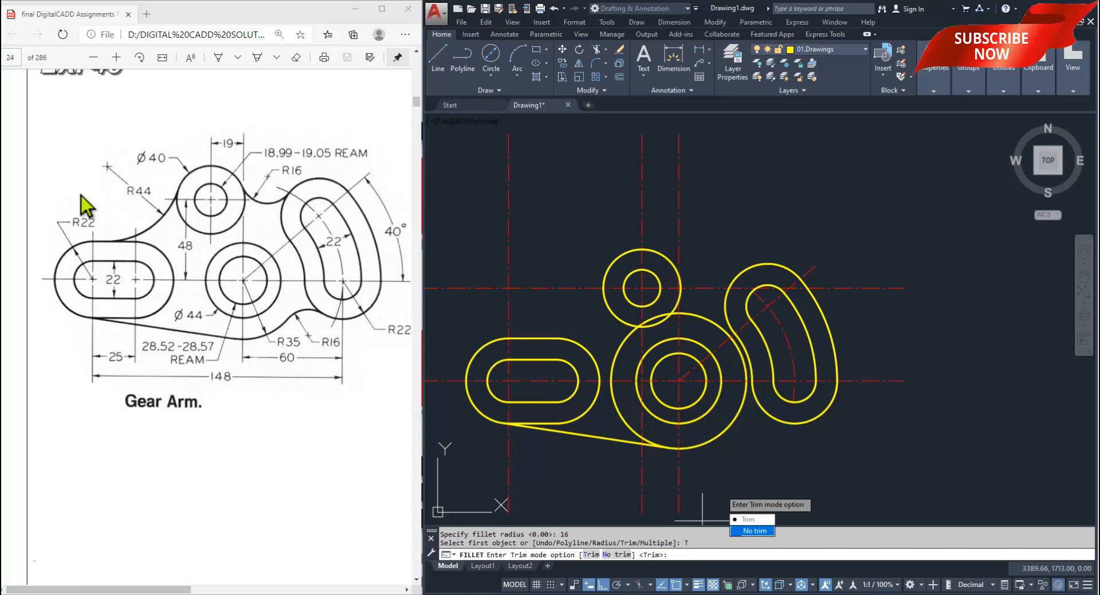
key(Return)
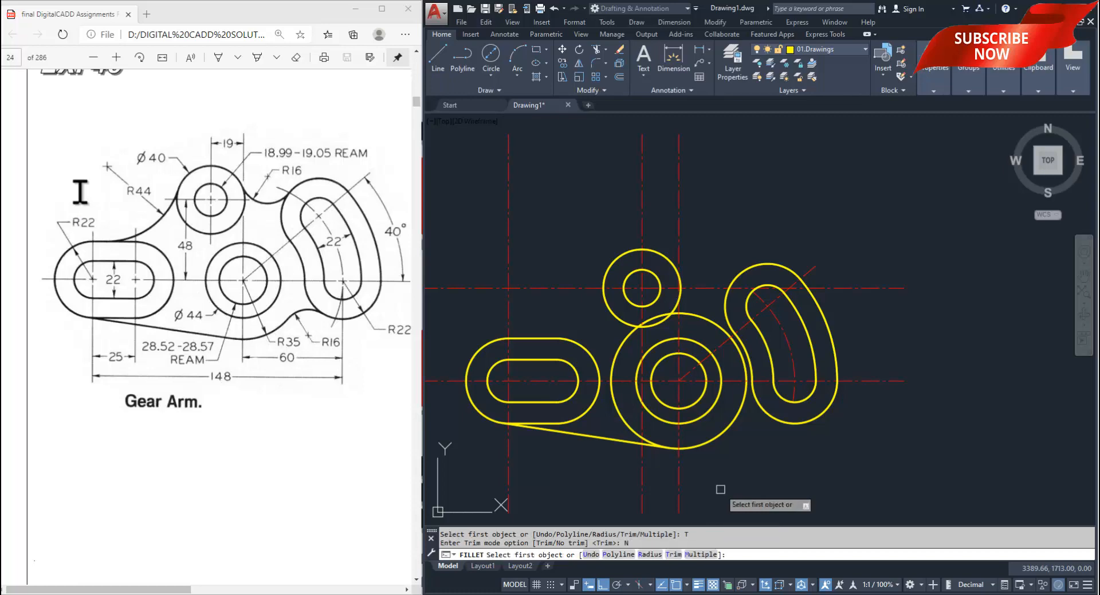
- Try to fillet the radius 35 circle to the curved slot's outer outline at its lower left with radius 16
click(738, 419)
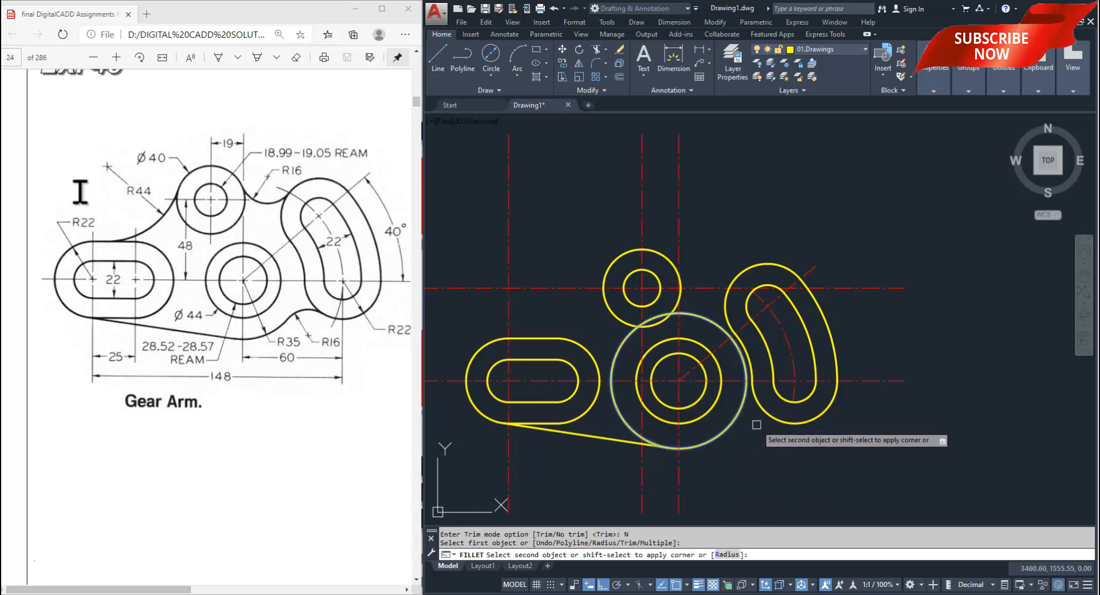
scroll(750, 421, up, 4)
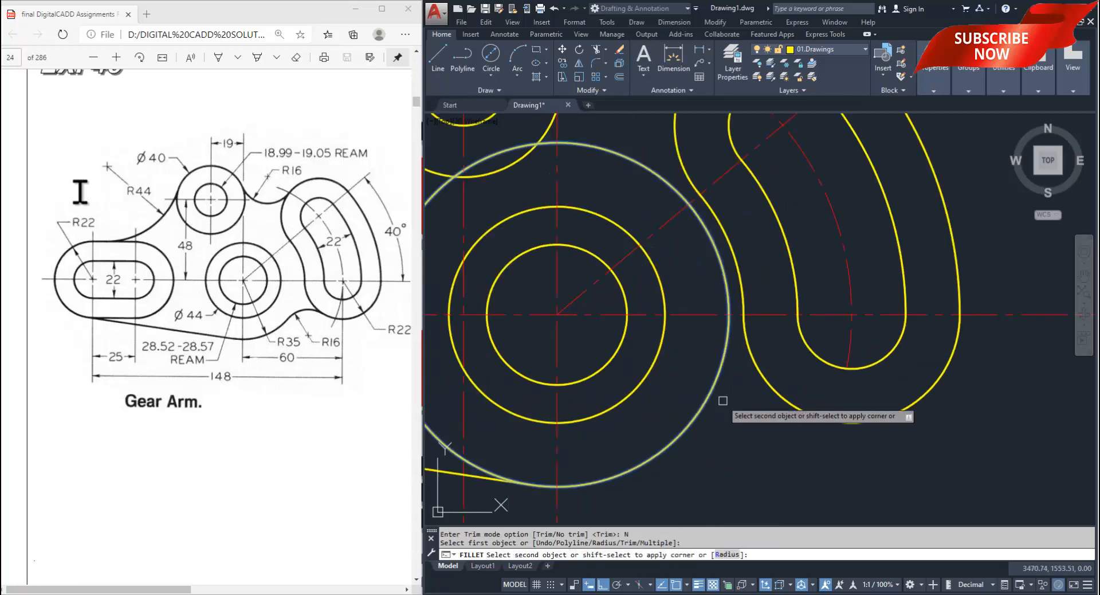
click(774, 396)
key(Return)
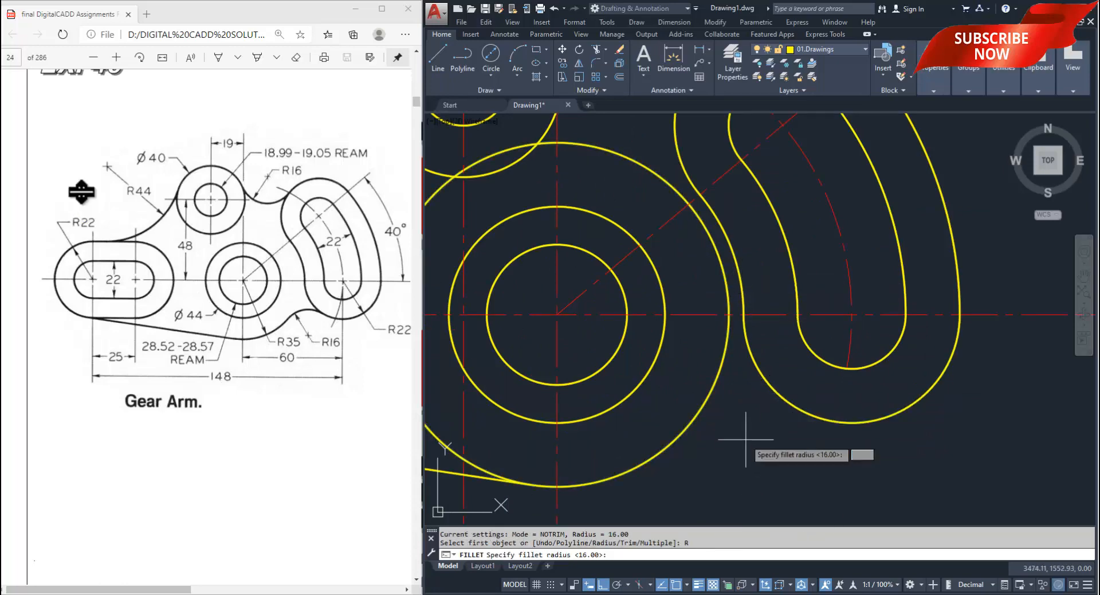
text(r)
key(Return)
key(Return)
click(705, 403)
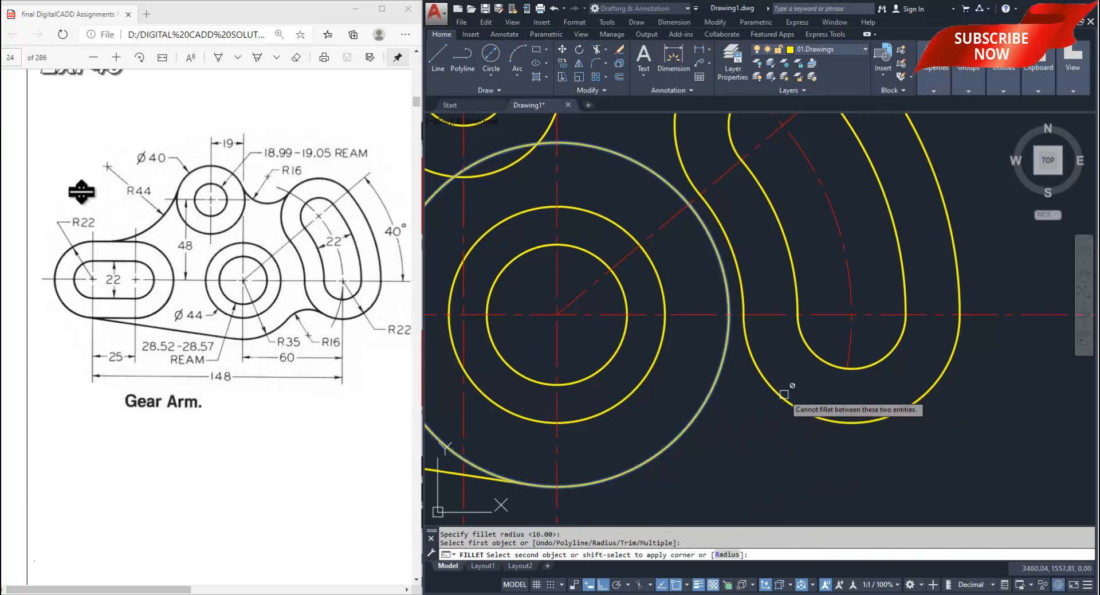
click(779, 382)
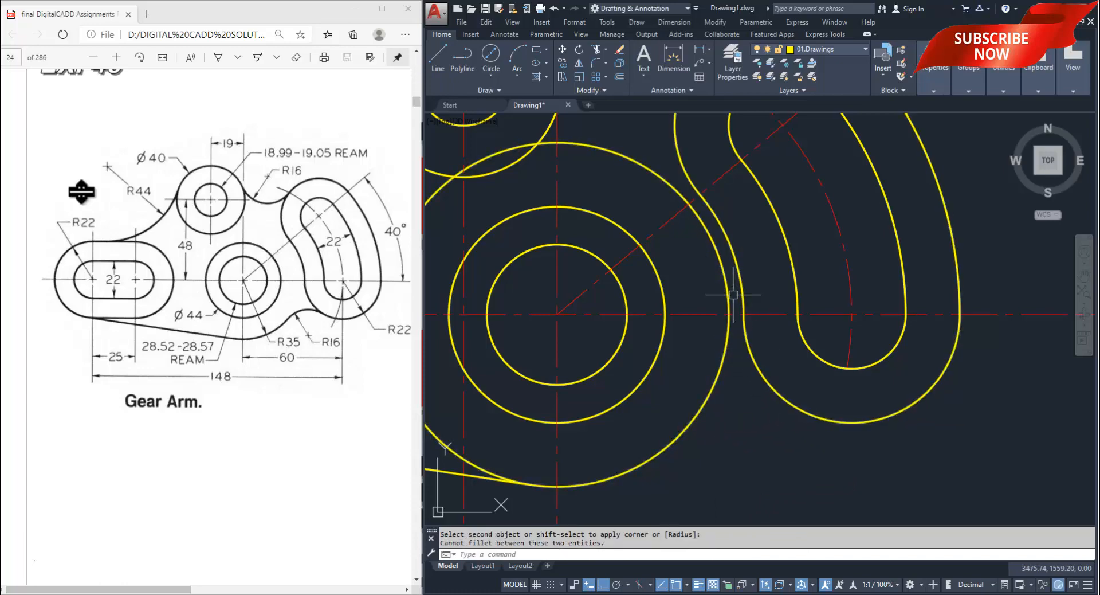
scroll(732, 351, down, 2)
scroll(744, 352, up, 2)
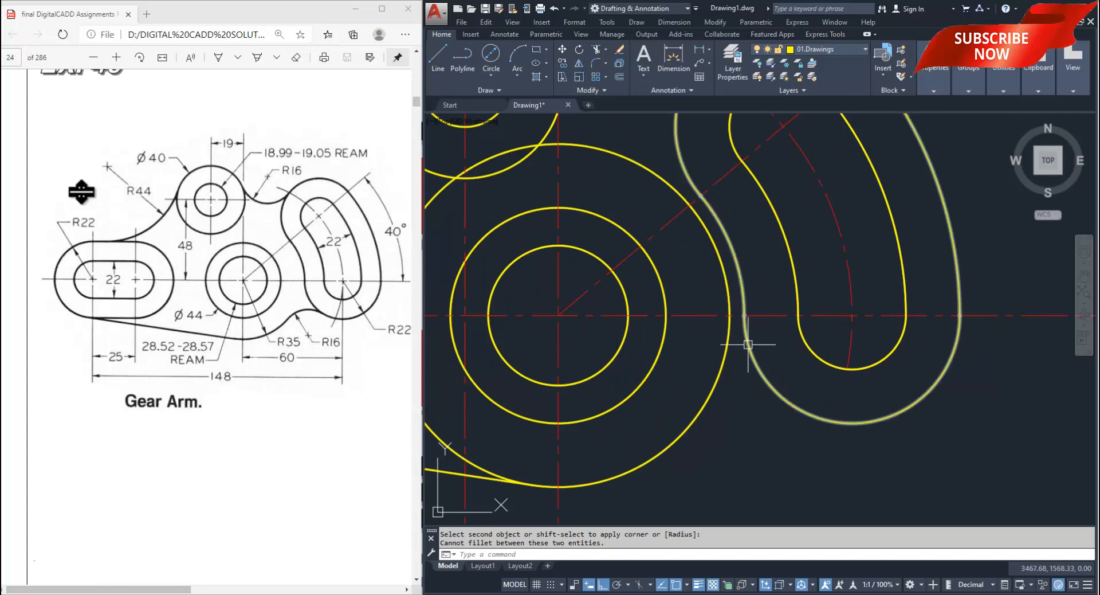
- Explode the outer outline of the curved slot into separate arcs
click(771, 387)
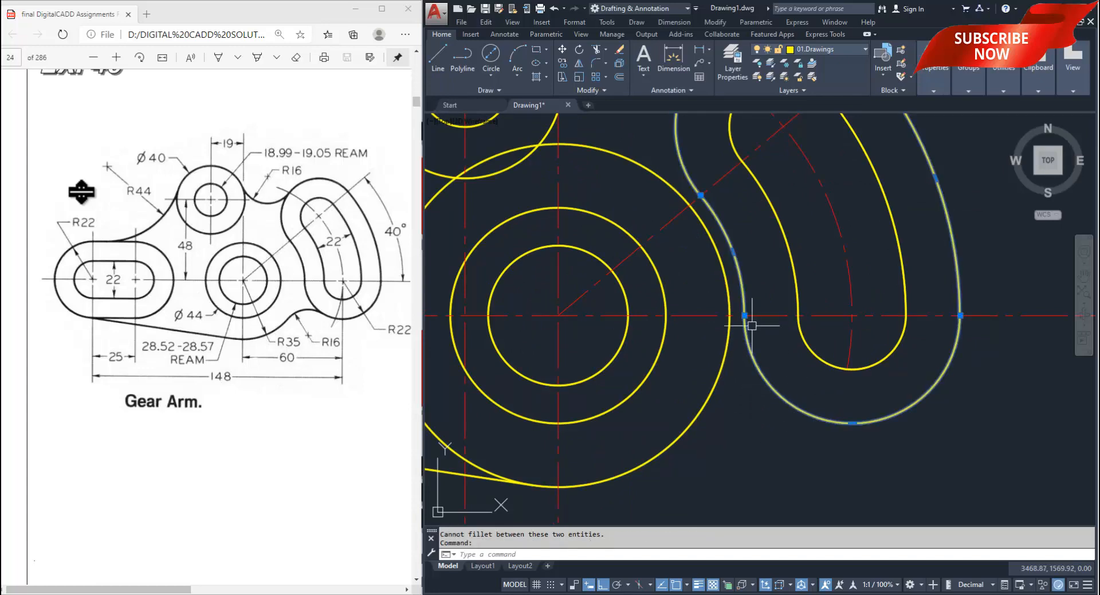
key(Escape)
scroll(740, 395, down, 3)
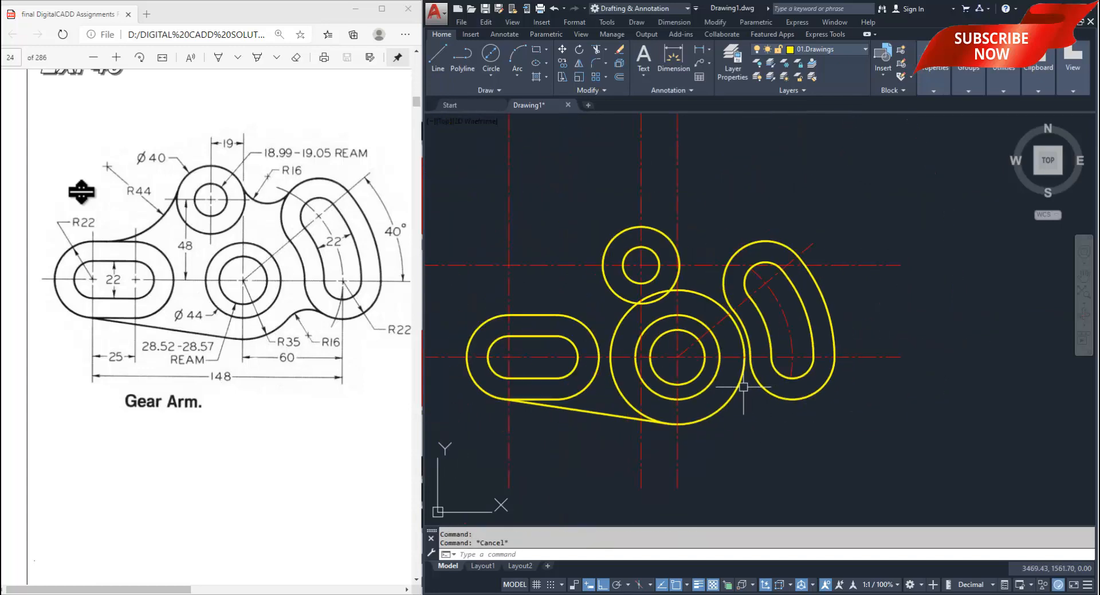
scroll(782, 394, up, 2)
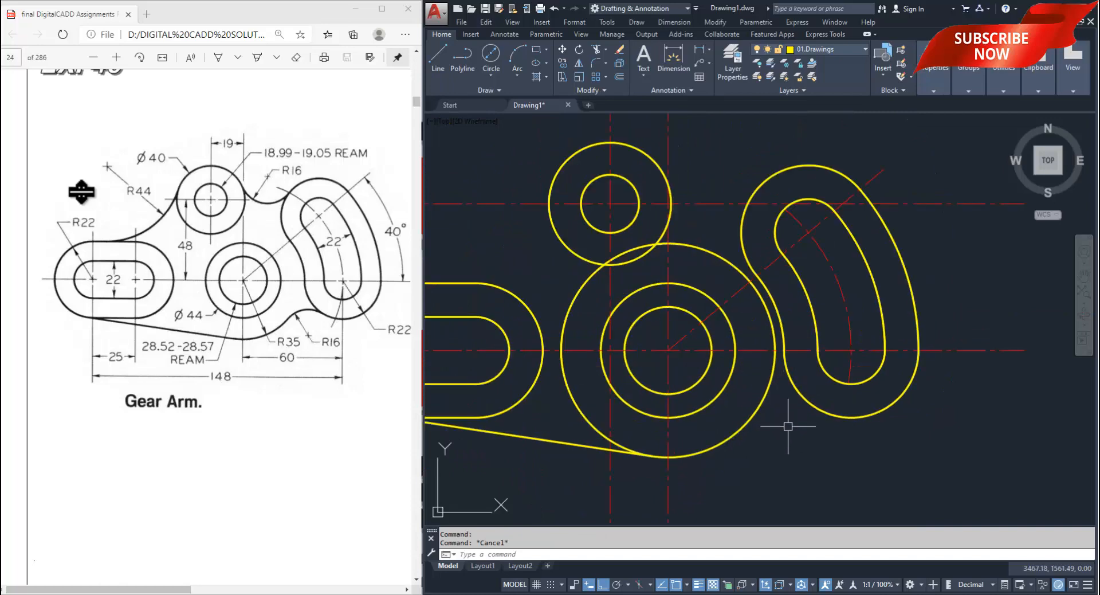
click(798, 397)
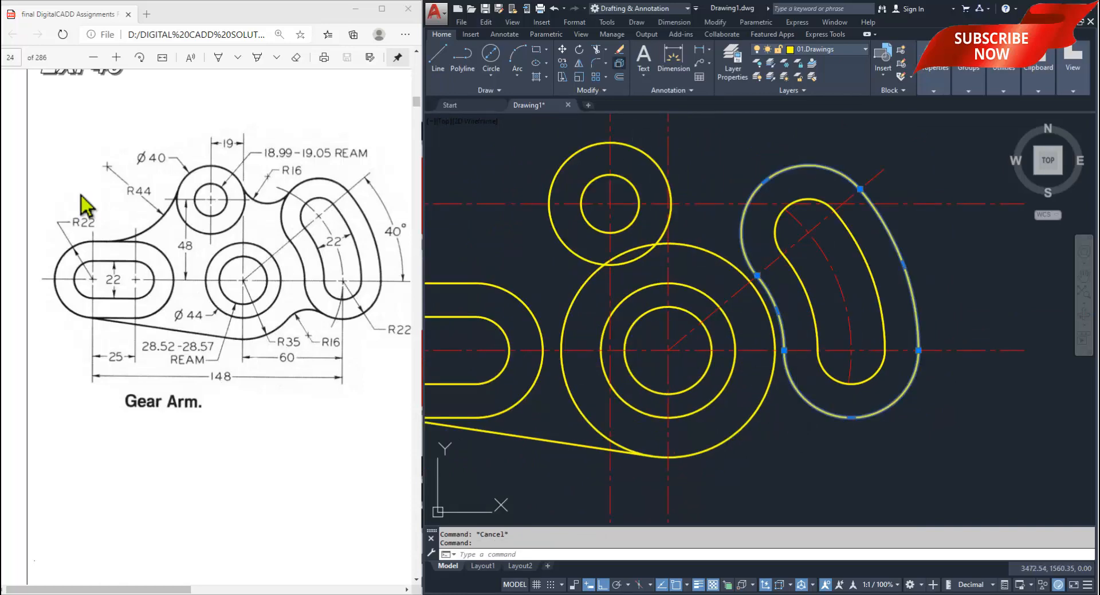
click(620, 63)
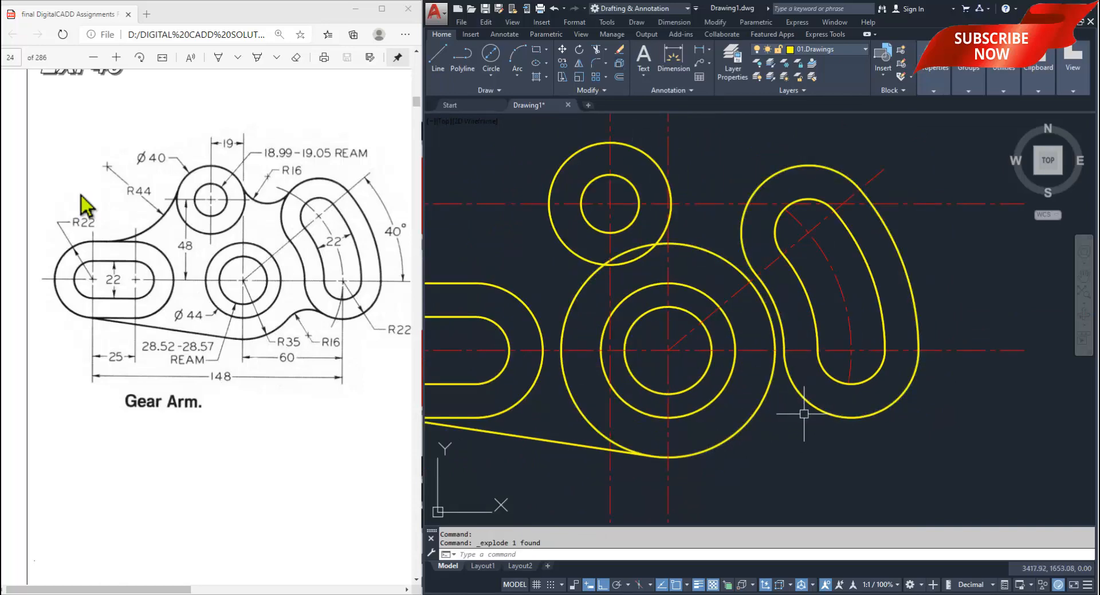
- Fillet the large R35 circle to the lower end of the curved slot's outer outline with radius 16 in No trim mode
middle_drag(808, 415, 737, 417)
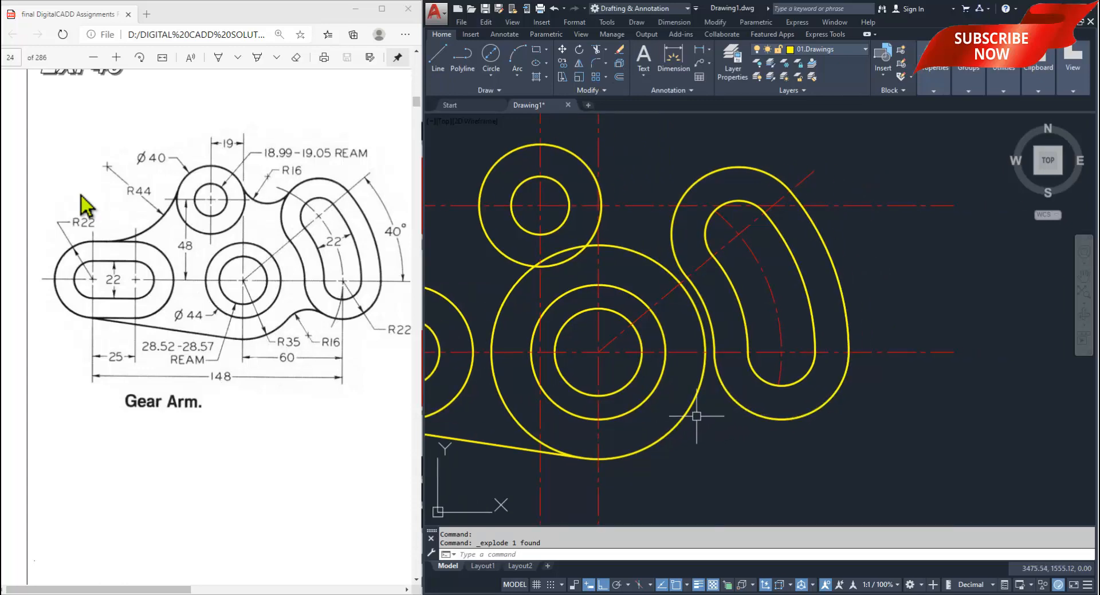
key(Return)
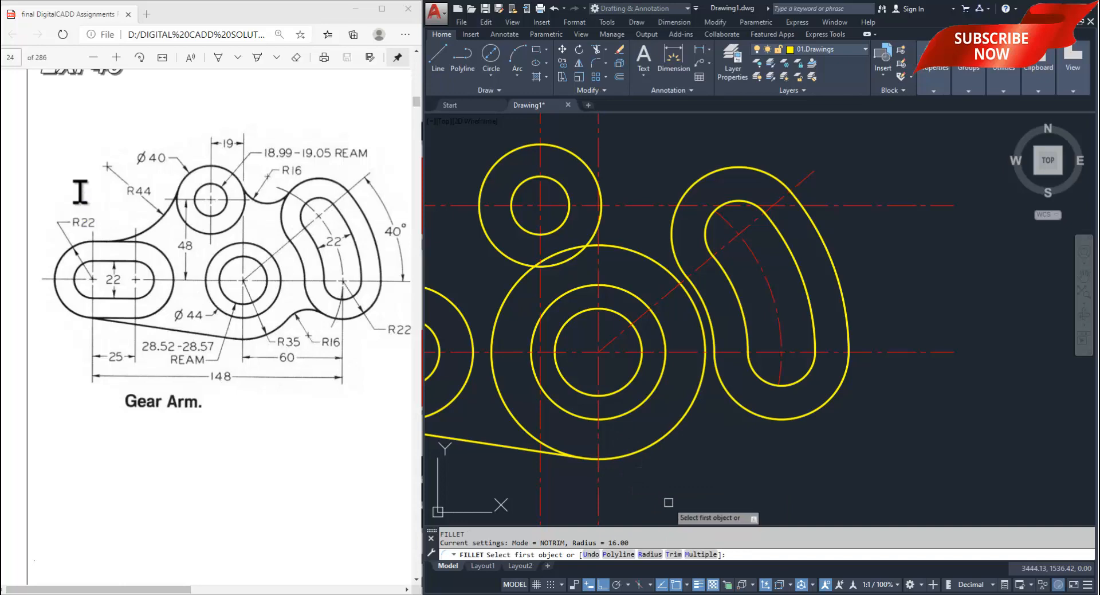
text(r)
key(Return)
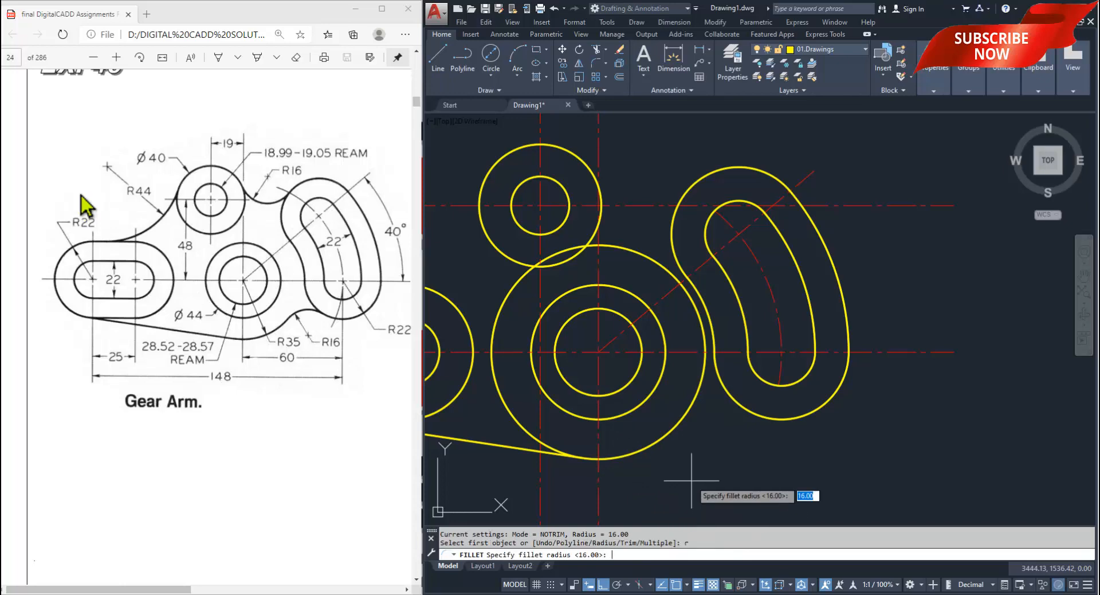
key(Return)
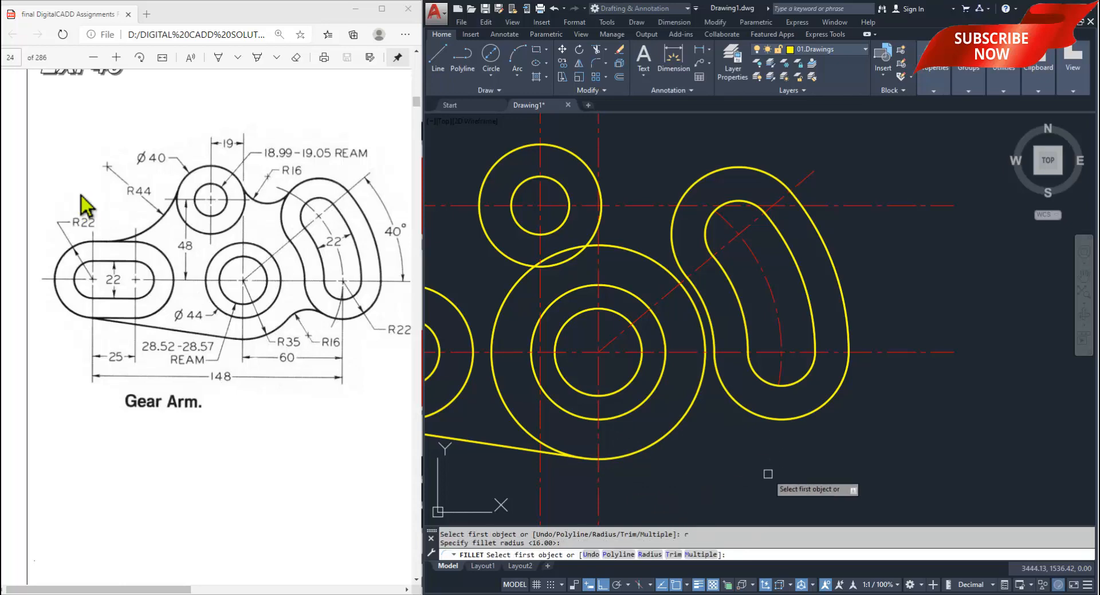
text(T)
key(Return)
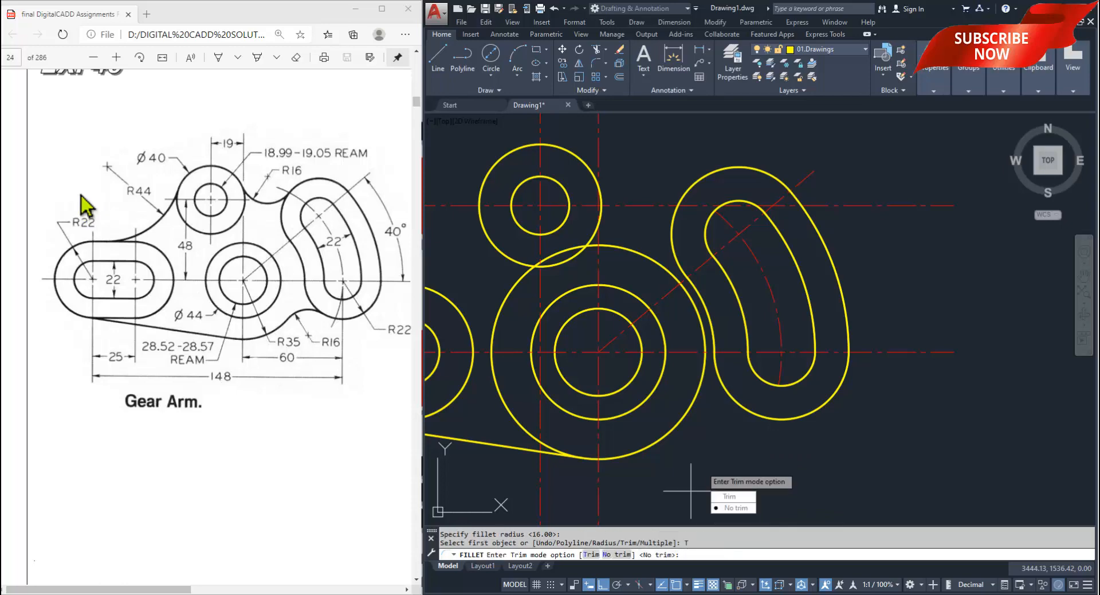
text(N)
key(Return)
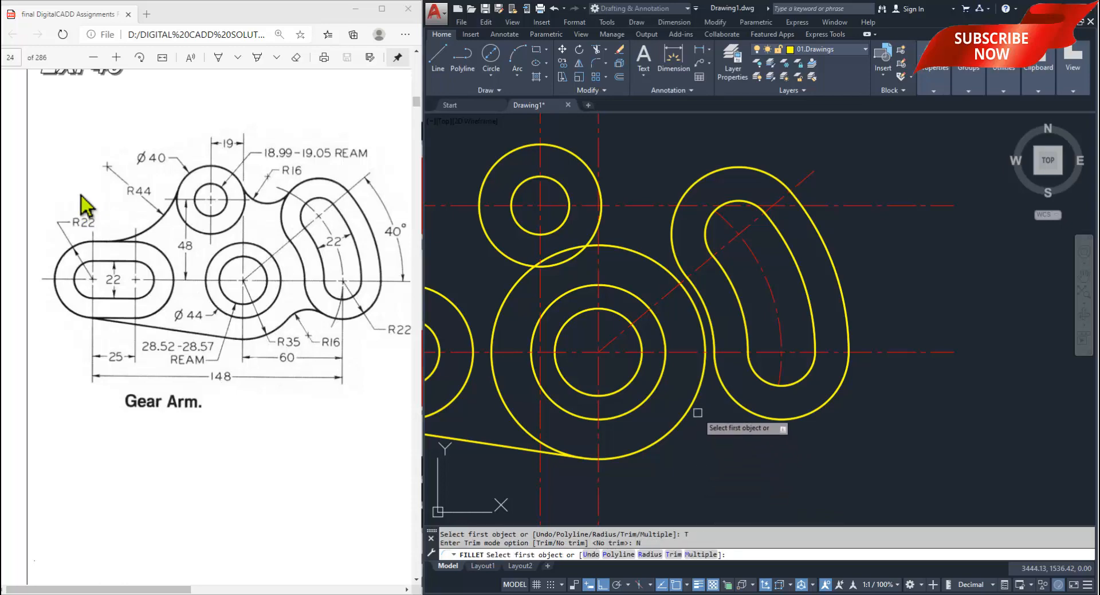
click(696, 416)
click(735, 409)
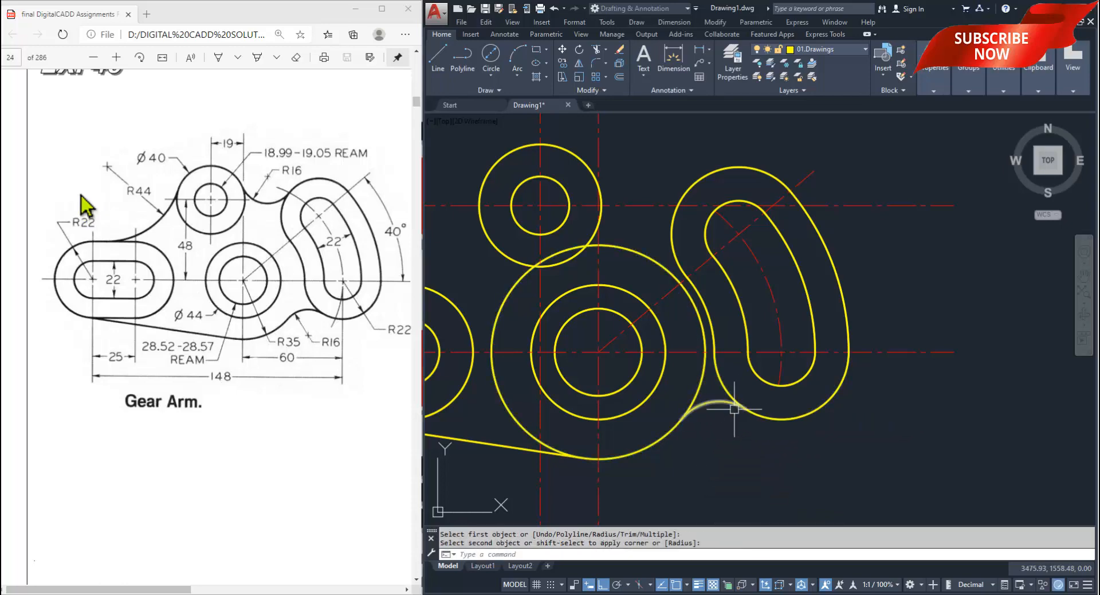
- Fillet the upper Ø40 circle to the upper end of the curved slot's outer outline with radius 16
mouse_move(697, 404)
middle_down()
mouse_move(737, 411)
mouse_move(771, 439)
middle_up()
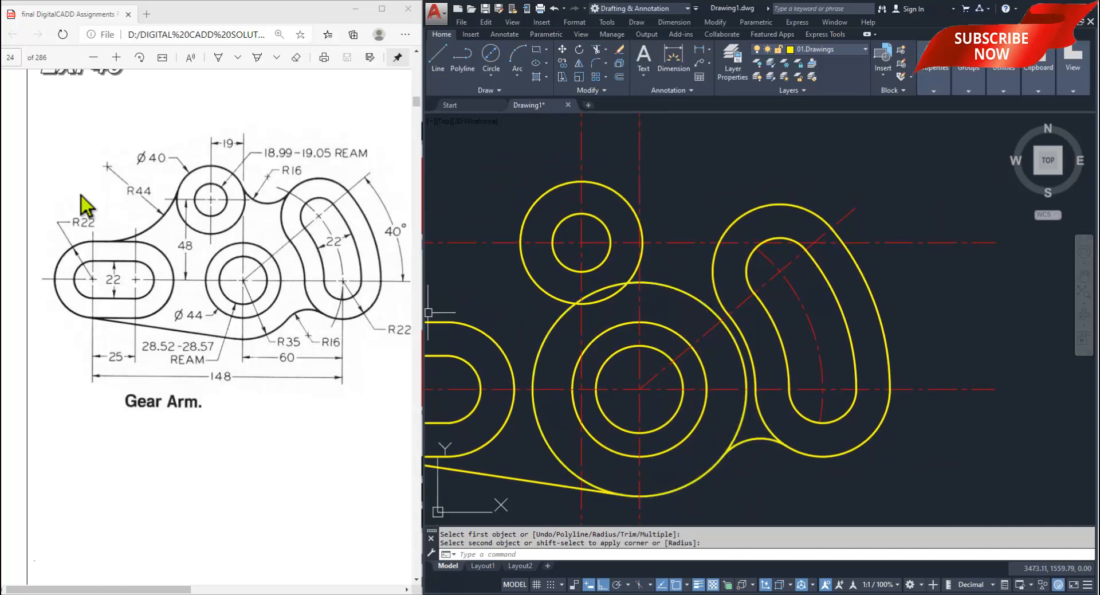
key(space)
click(634, 206)
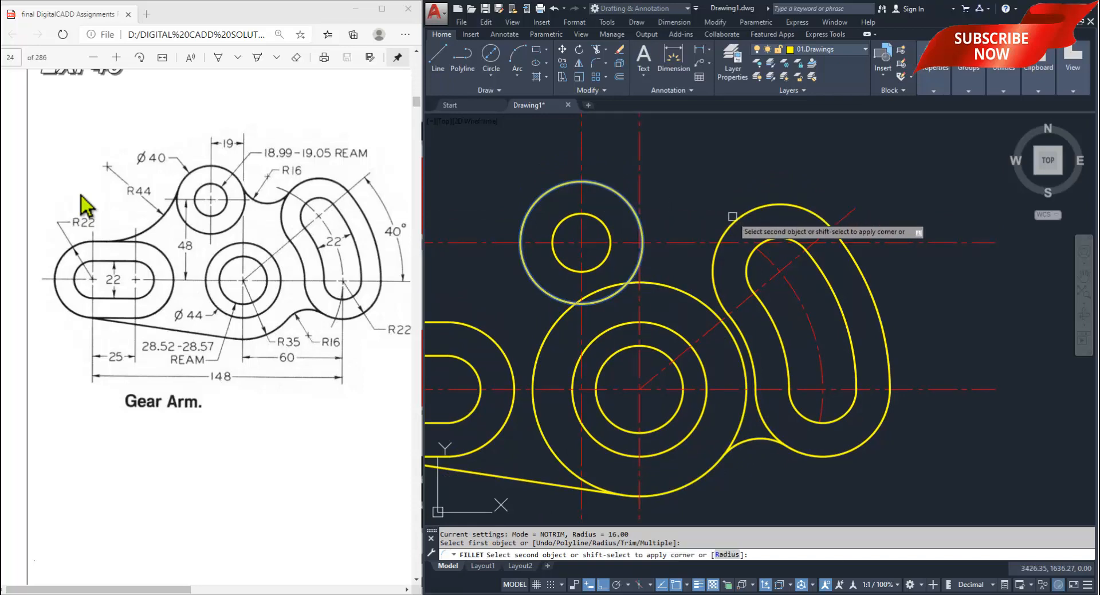
click(732, 217)
- Fillet the upper edge of the straight slot's outer outline to the Ø40 circle with radius 44
mouse_move(657, 402)
middle_down()
mouse_move(724, 379)
mouse_move(799, 388)
middle_up()
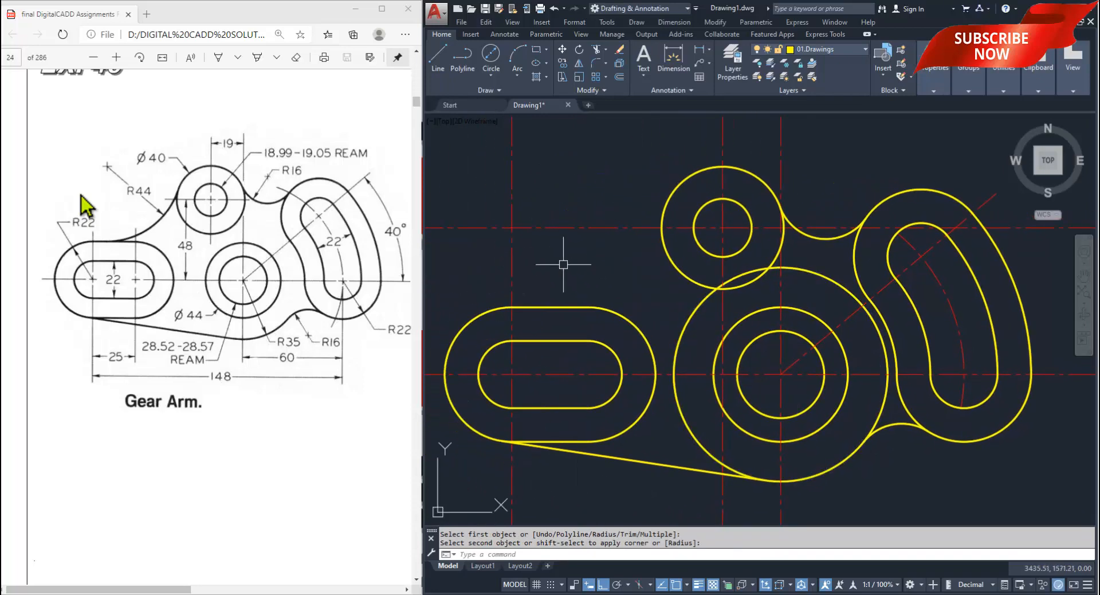
key(space)
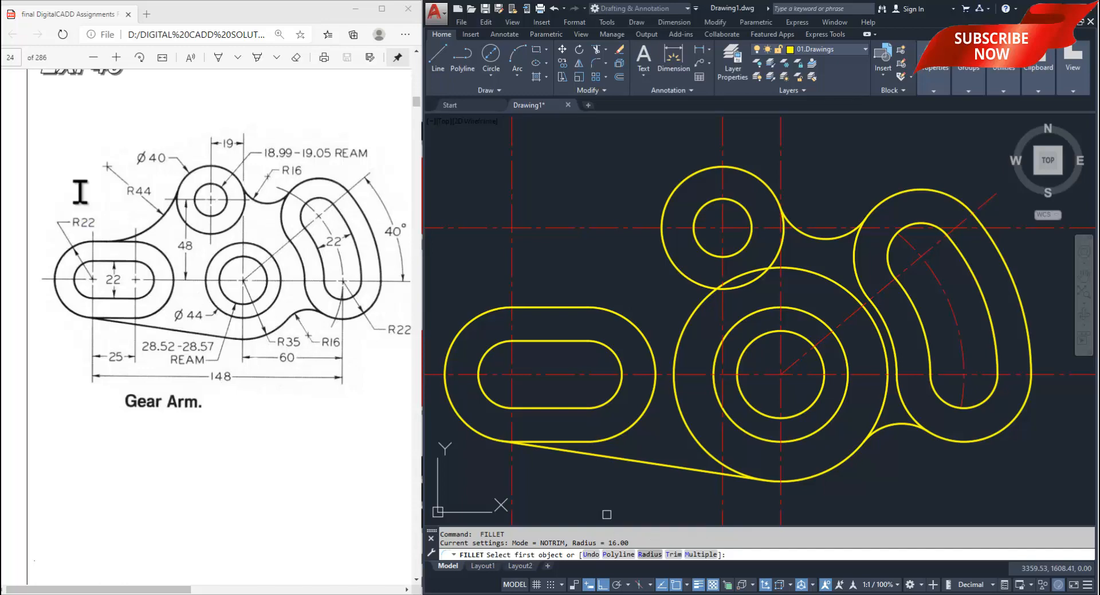
text(r)
key(space)
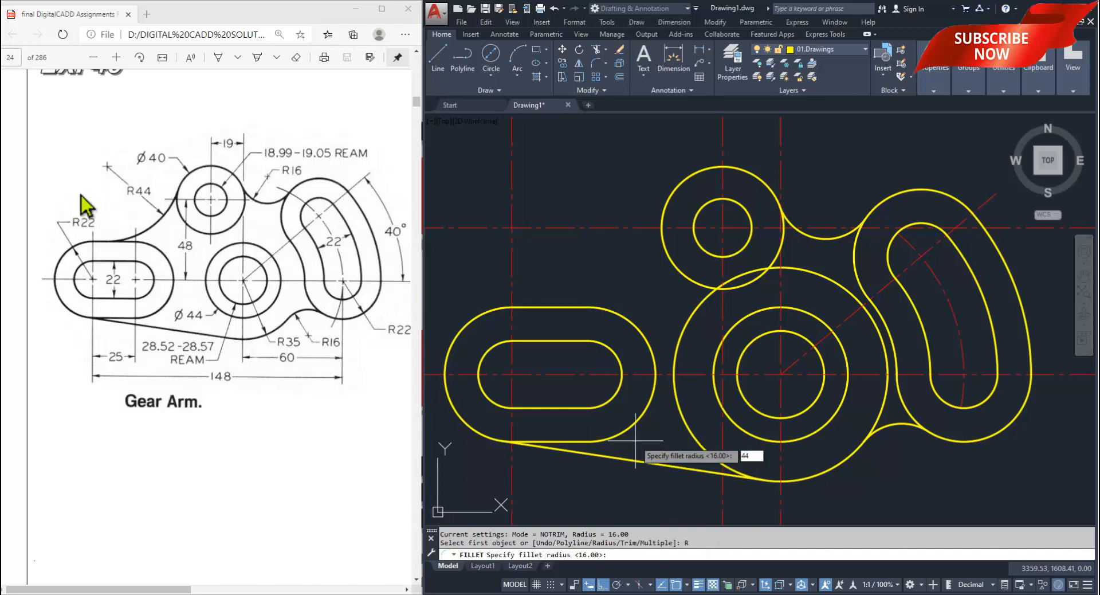
text(44)
key(space)
click(563, 308)
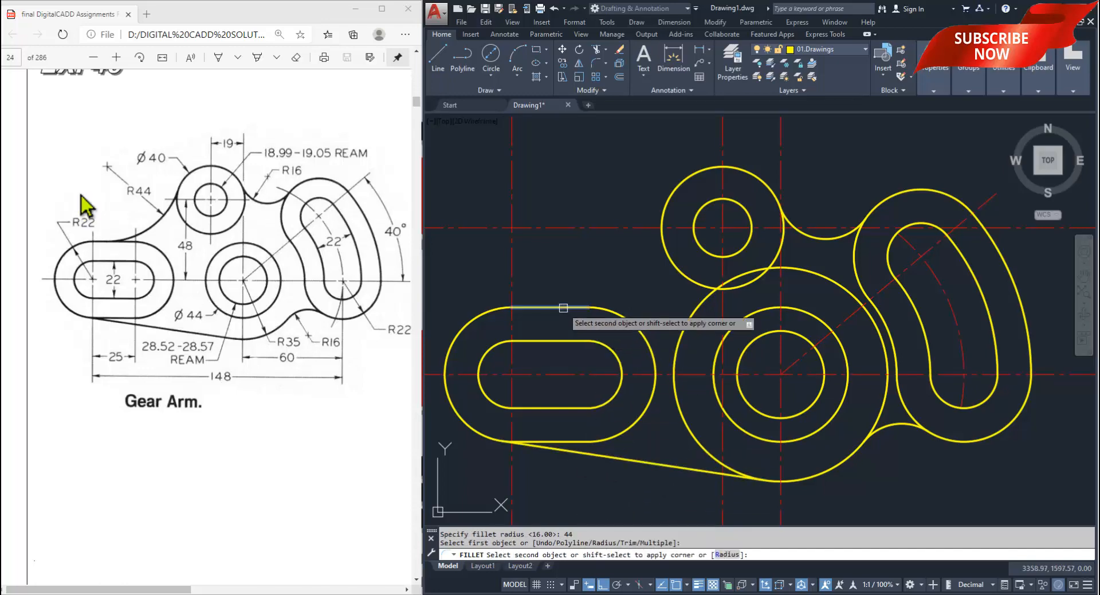
click(668, 194)
- Trim the R35 circle beyond the R16 fillet and beyond the tangent line's end, keeping the lower arc between them
mouse_move(683, 326)
middle_down()
mouse_move(662, 282)
mouse_move(664, 315)
middle_up()
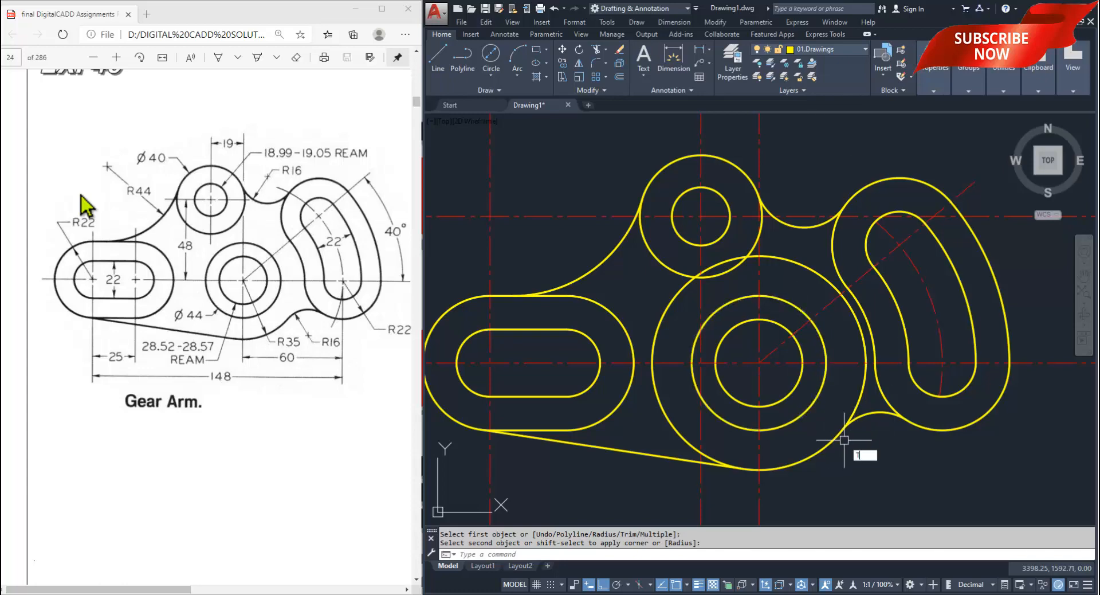
text(r)
key(Return)
click(860, 398)
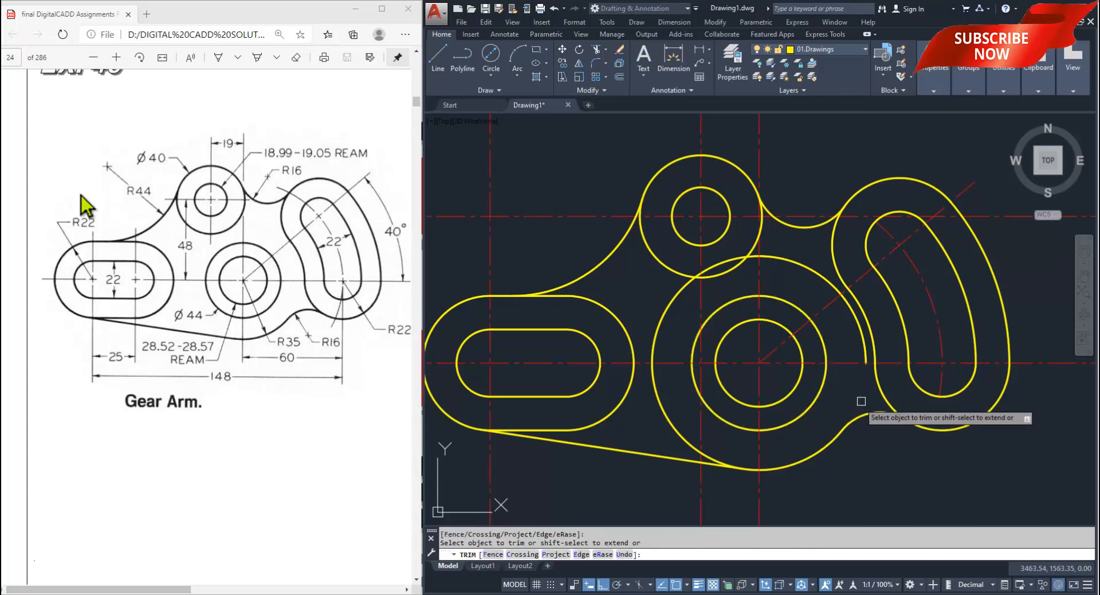
click(716, 457)
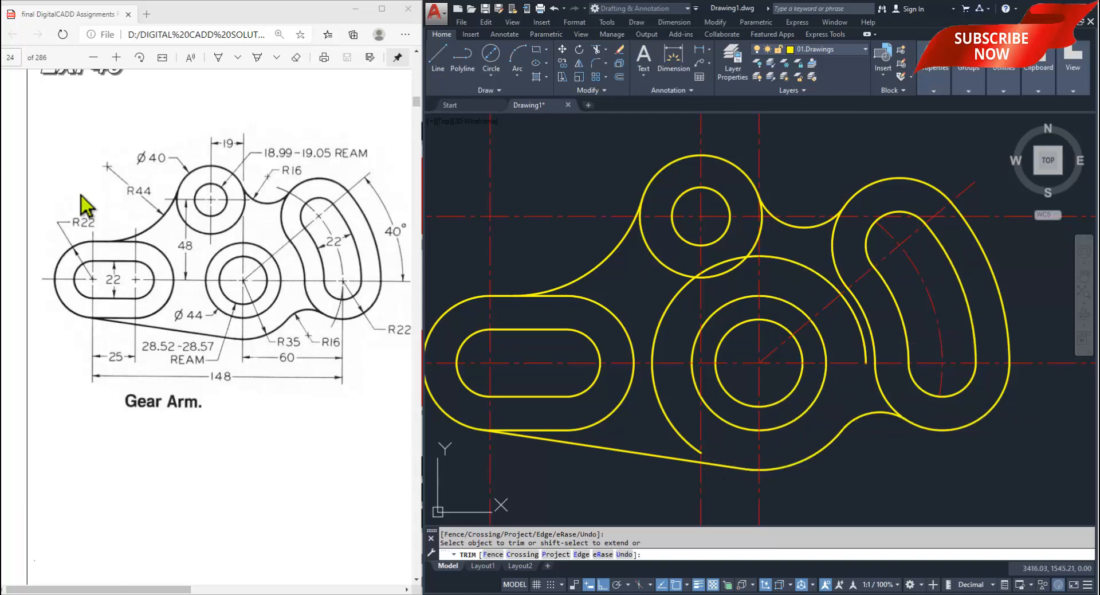
key(Escape)
- Delete the leftover upper arc of the R35 circle
click(788, 278)
click(813, 290)
click(801, 267)
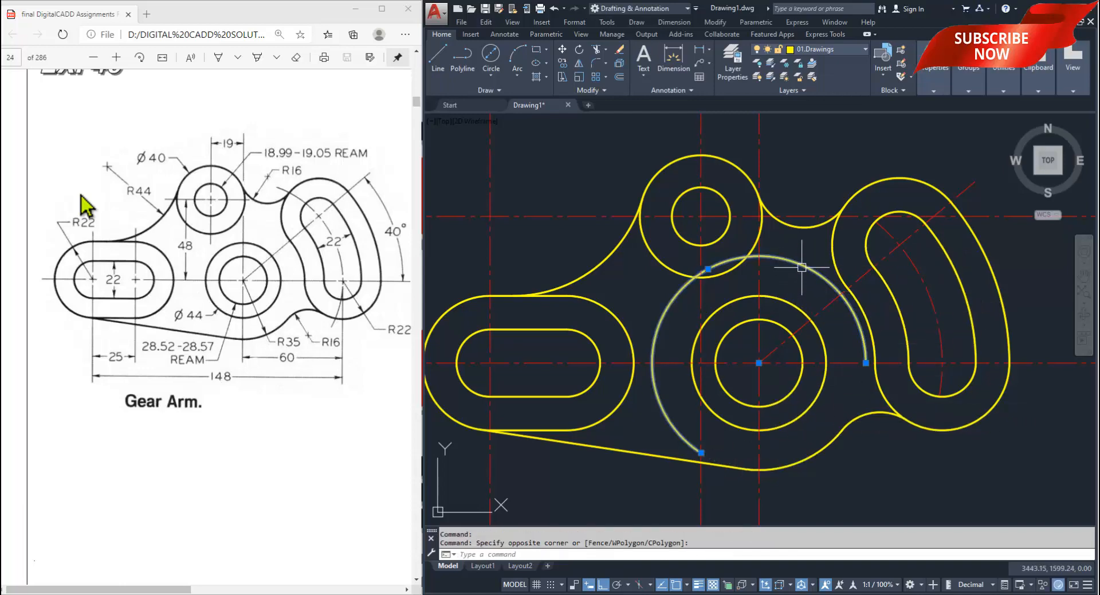
key(Delete)
- Delete the vertical centre line through the Ø40 circle
scroll(745, 396, down, 3)
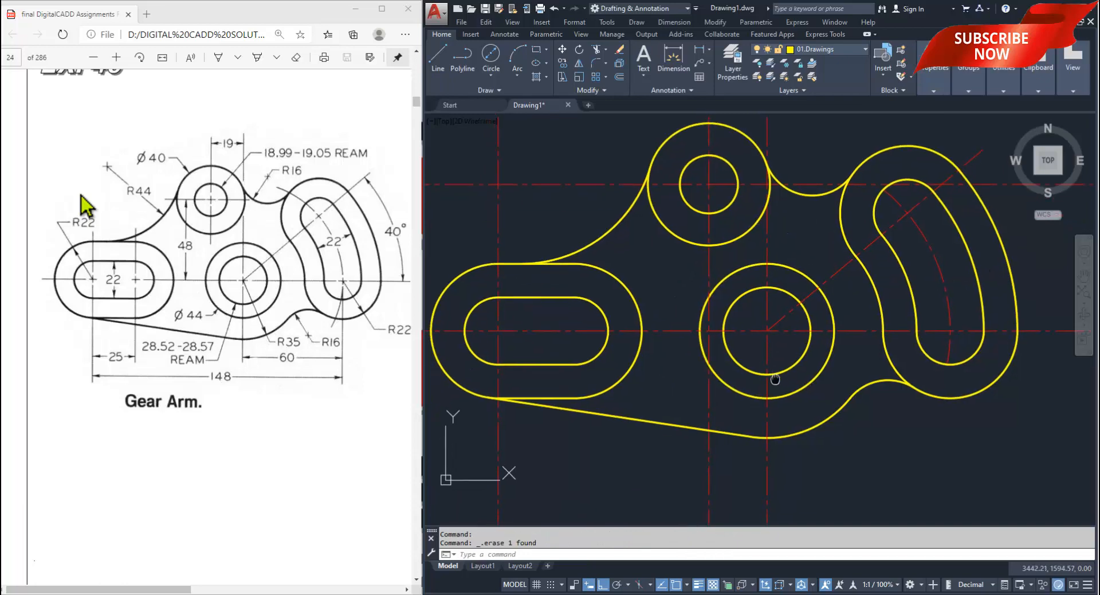
middle_drag(741, 393, 719, 393)
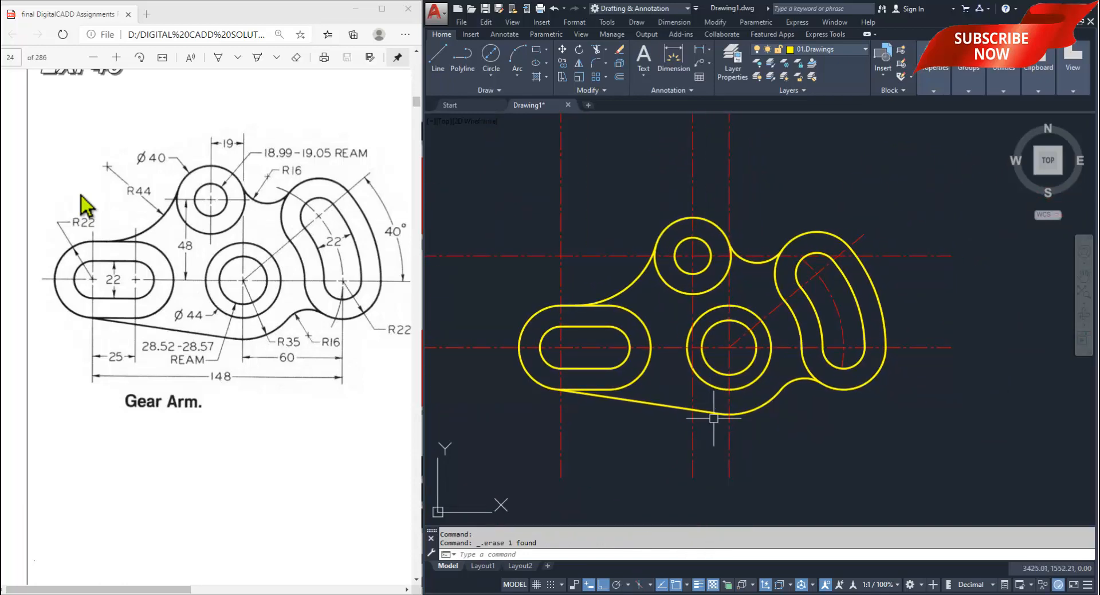
click(693, 450)
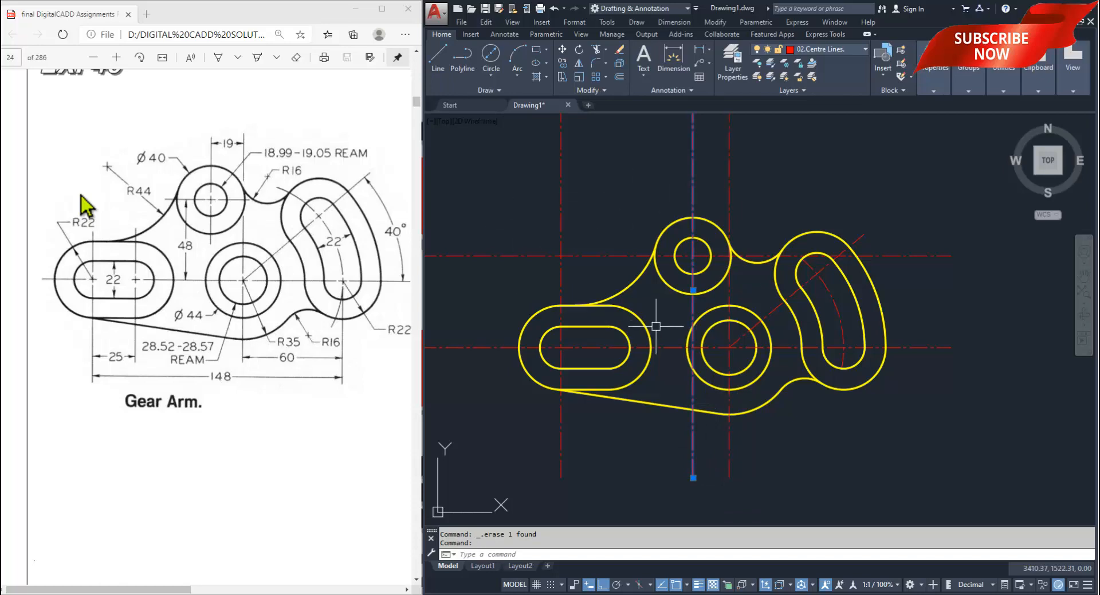
mouse_move(656, 326)
middle_down()
mouse_move(762, 319)
mouse_move(697, 345)
middle_up()
middle_drag(789, 480, 771, 471)
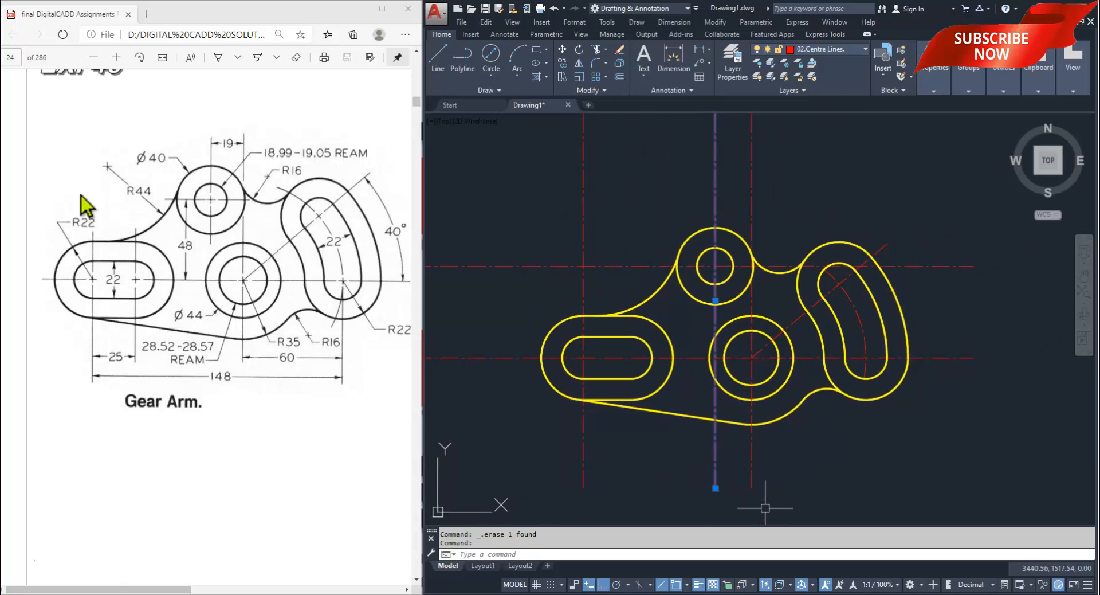
key(Delete)
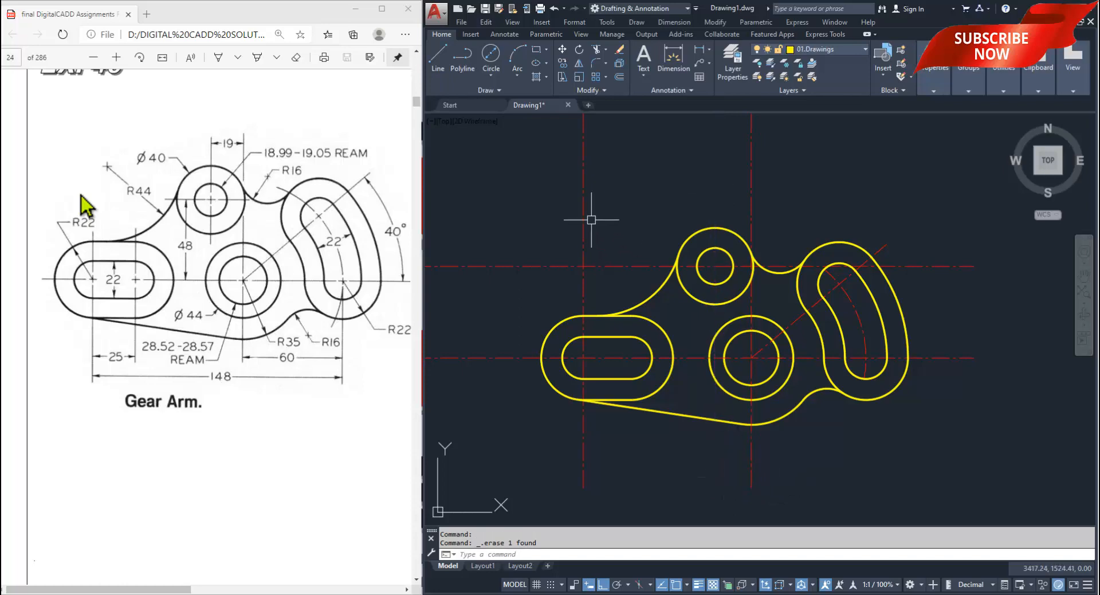
- Delete the straight slot's vertical centre line and both horizontal centre lines
click(596, 206)
click(564, 305)
key(Delete)
click(509, 324)
click(494, 375)
key(Delete)
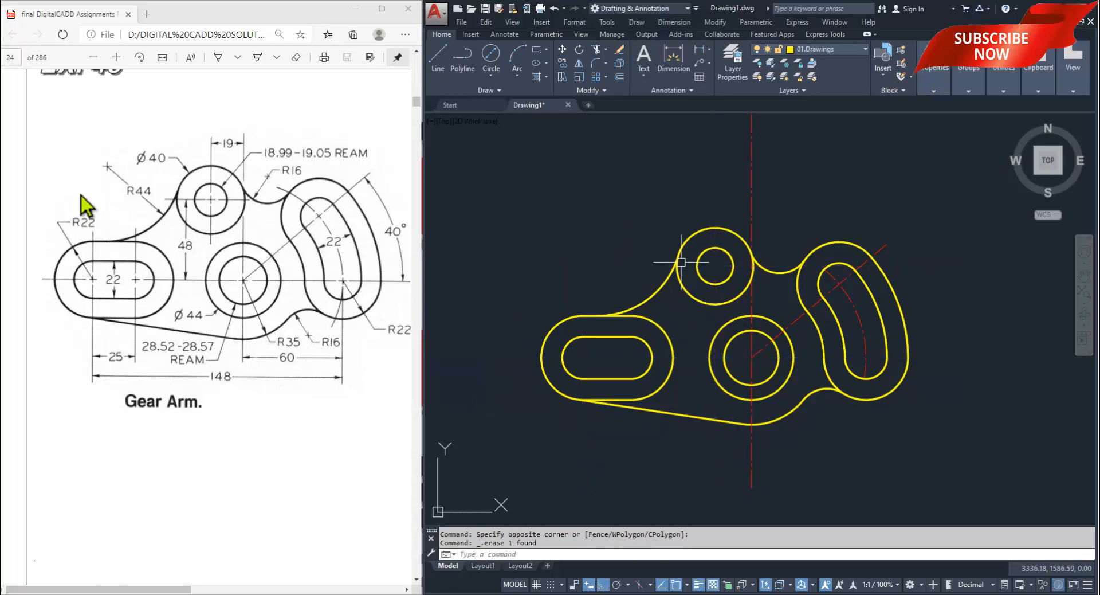
- Delete the vertical centre line through the Ø44 circle and the inclined centre line to the curved slot
click(794, 172)
click(739, 246)
key(Delete)
scroll(847, 273, up, 2)
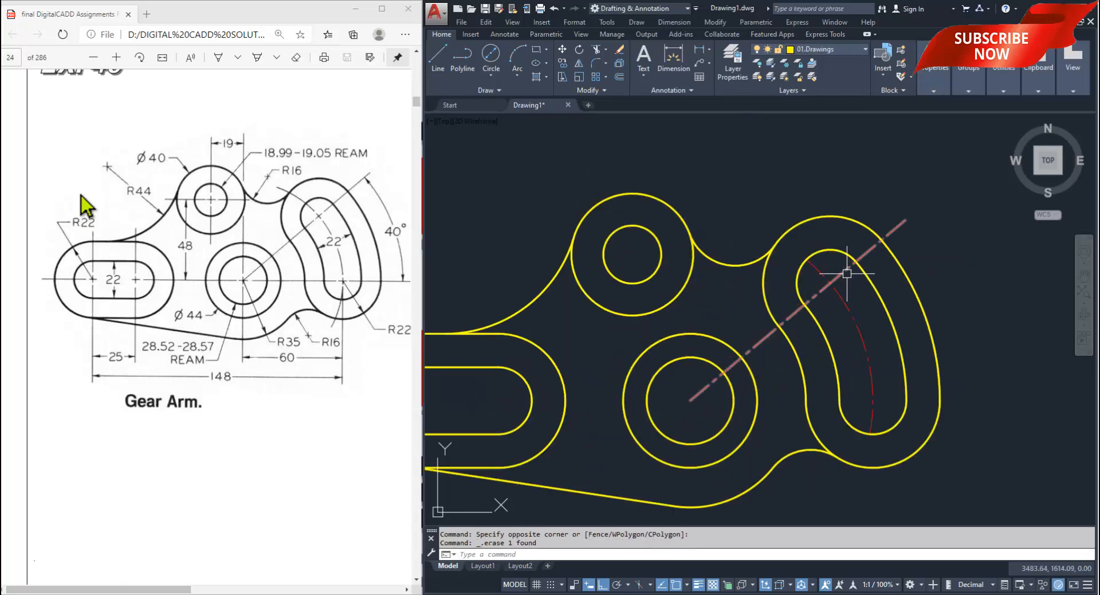
click(847, 273)
key(Delete)
- Lengthen the curved slot's centre arc at both ends so it extends past the outer outline
mouse_move(814, 406)
middle_down()
mouse_move(820, 366)
mouse_move(810, 367)
mouse_move(887, 315)
middle_up()
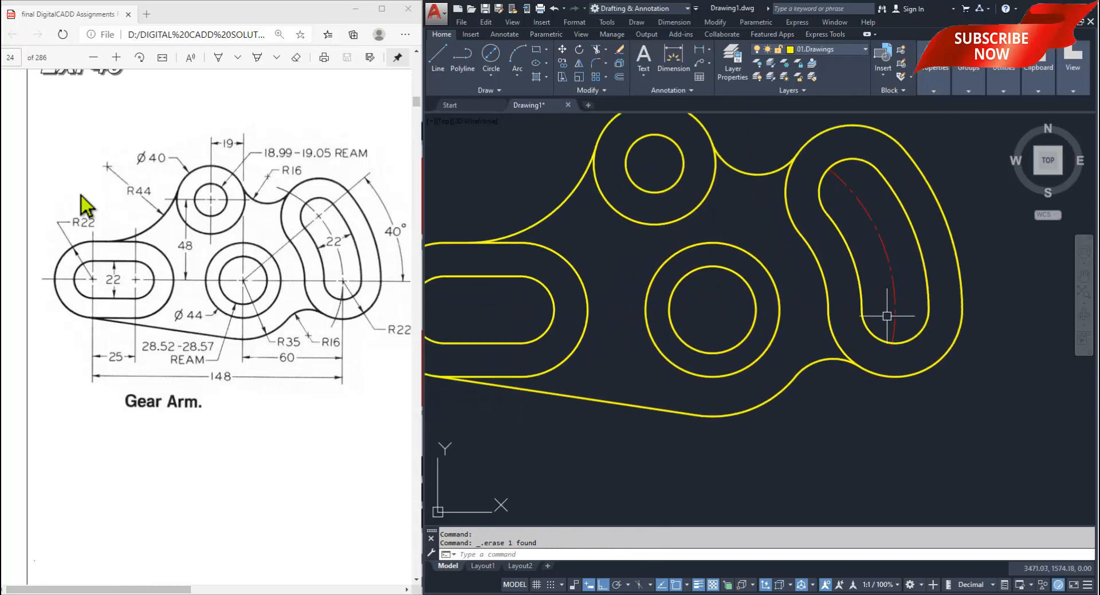
click(896, 306)
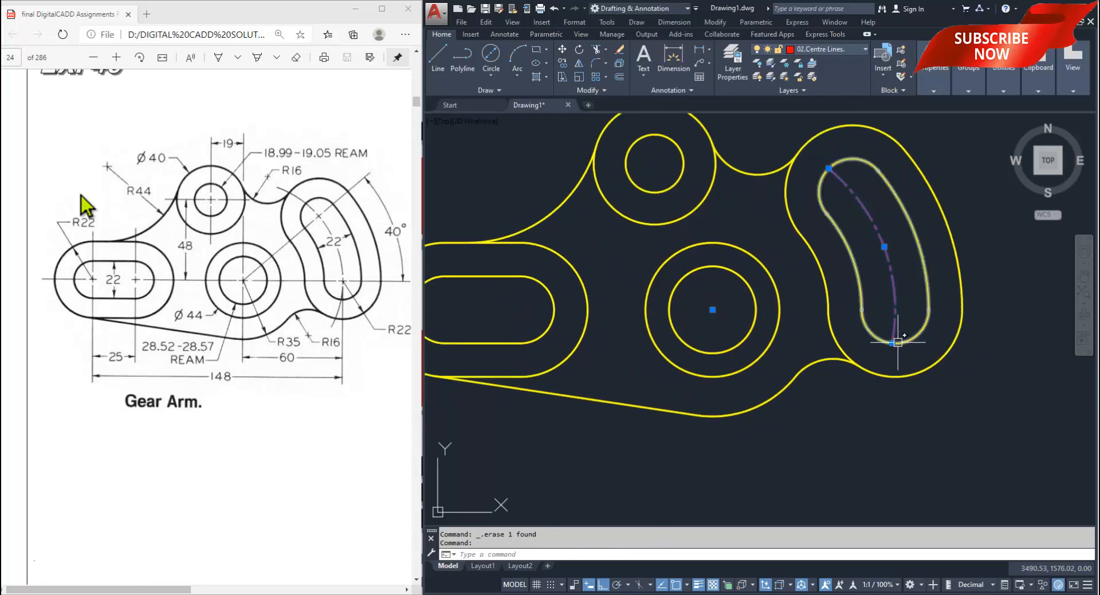
mouse_move(892, 343)
click(935, 377)
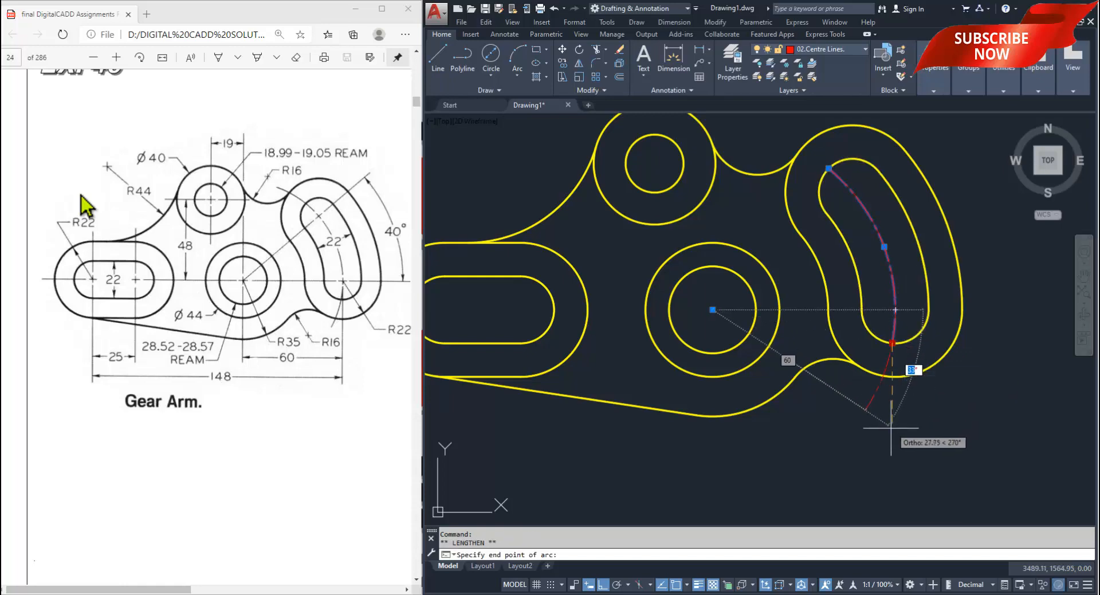
middle_drag(843, 204, 852, 356)
mouse_move(840, 321)
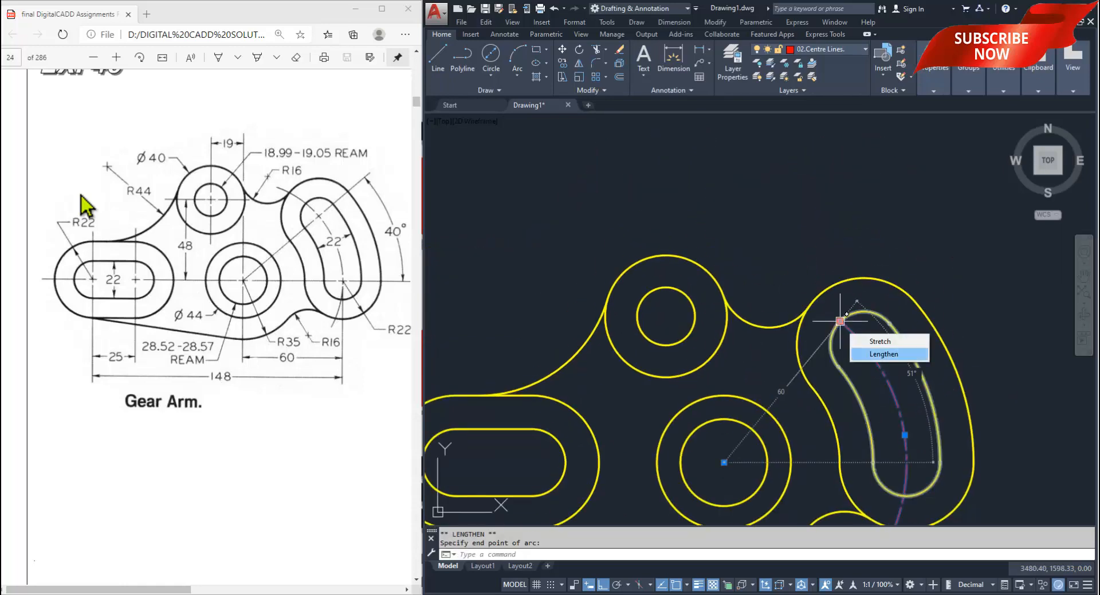
click(882, 354)
click(745, 255)
scroll(745, 415, down, 3)
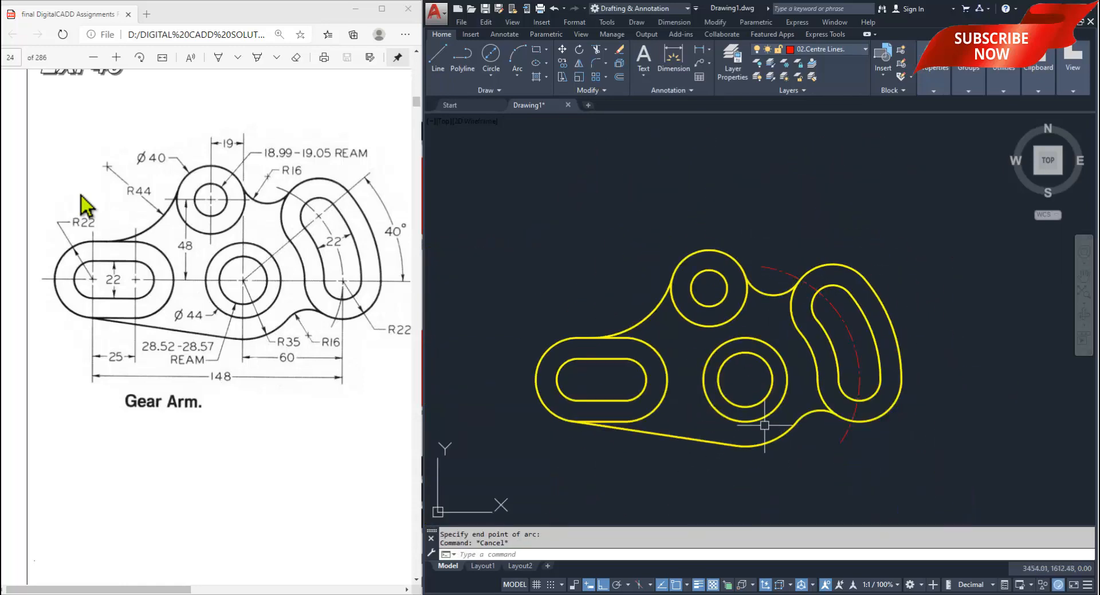
key(Escape)
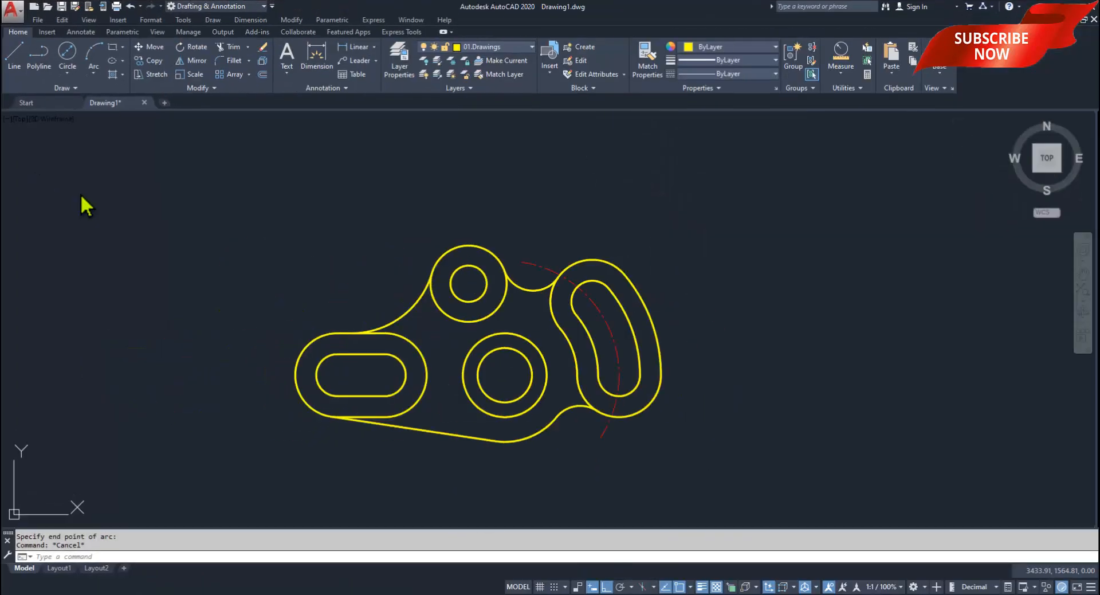
- Try a centre mark on the inner circle of the central hub, and delete it
middle_drag(530, 321, 545, 290)
scroll(527, 301, up, 2)
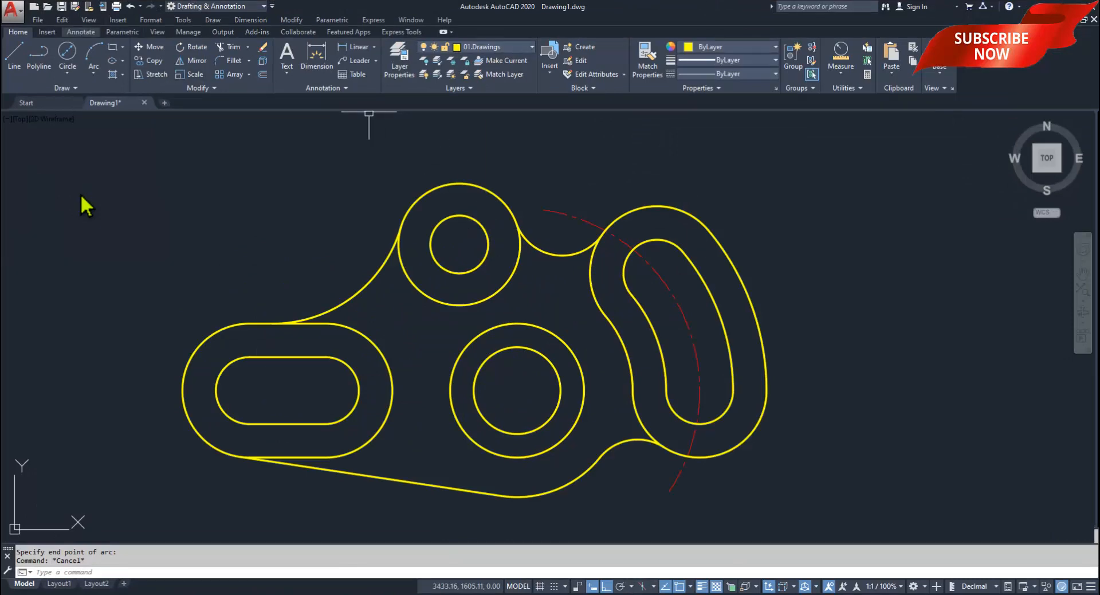
click(81, 32)
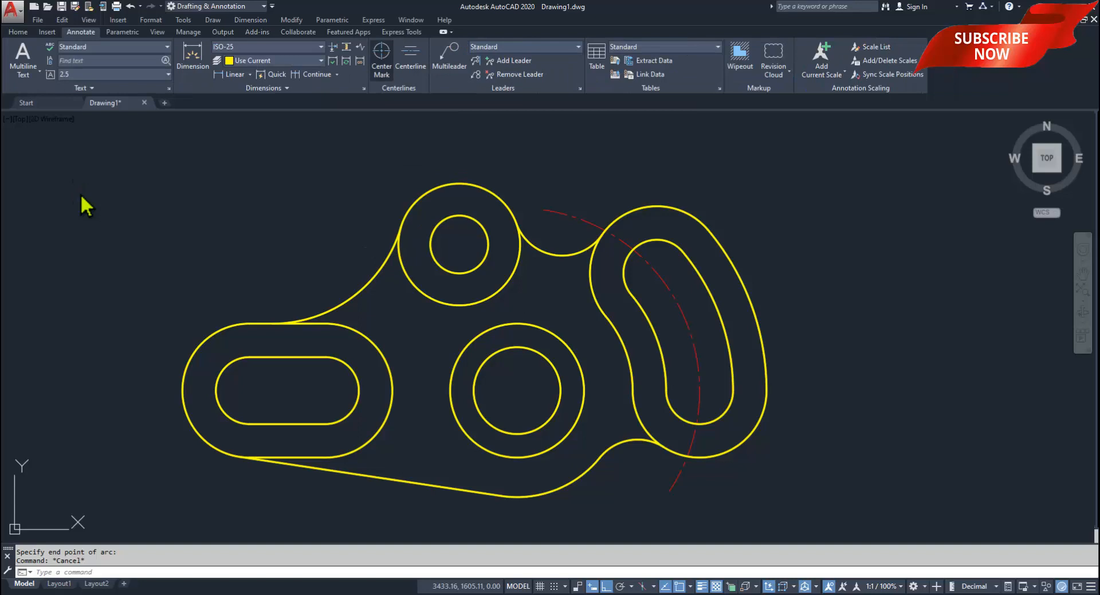
click(382, 54)
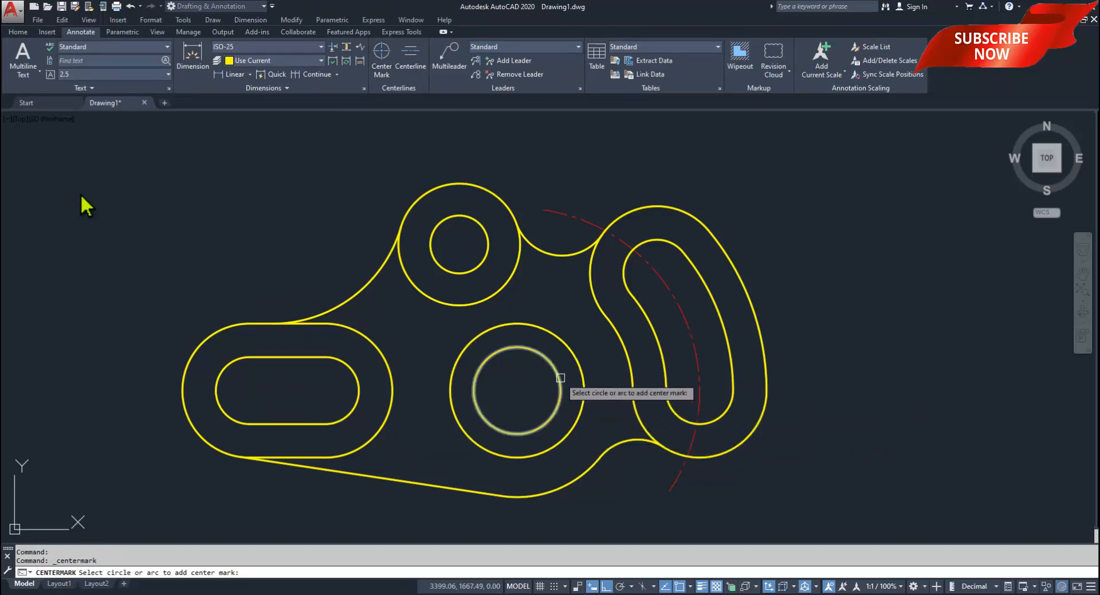
click(561, 374)
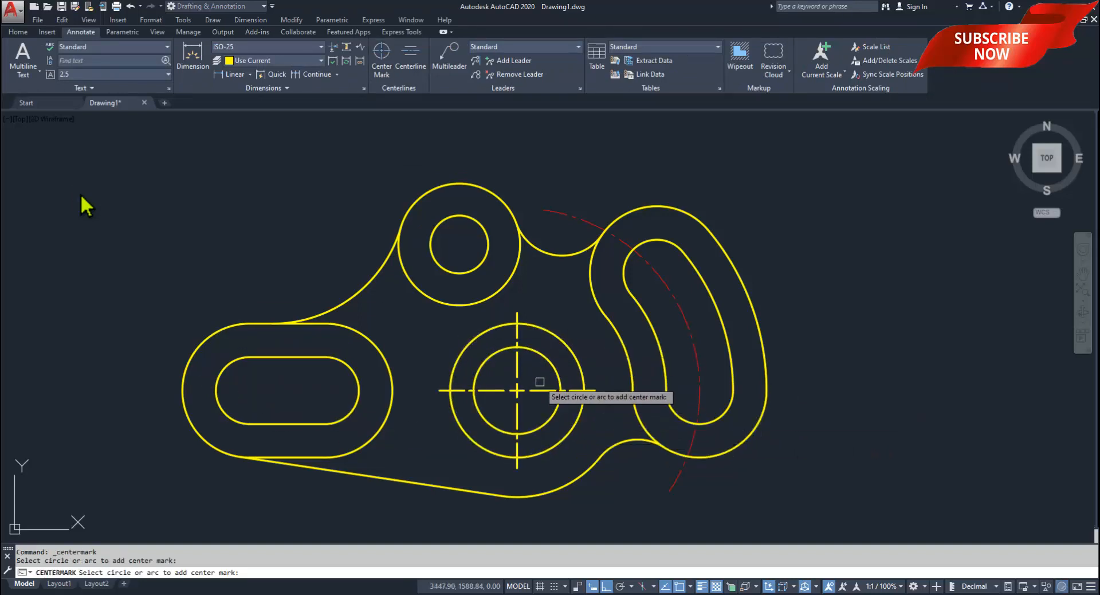
key(Escape)
click(677, 471)
click(475, 372)
key(Delete)
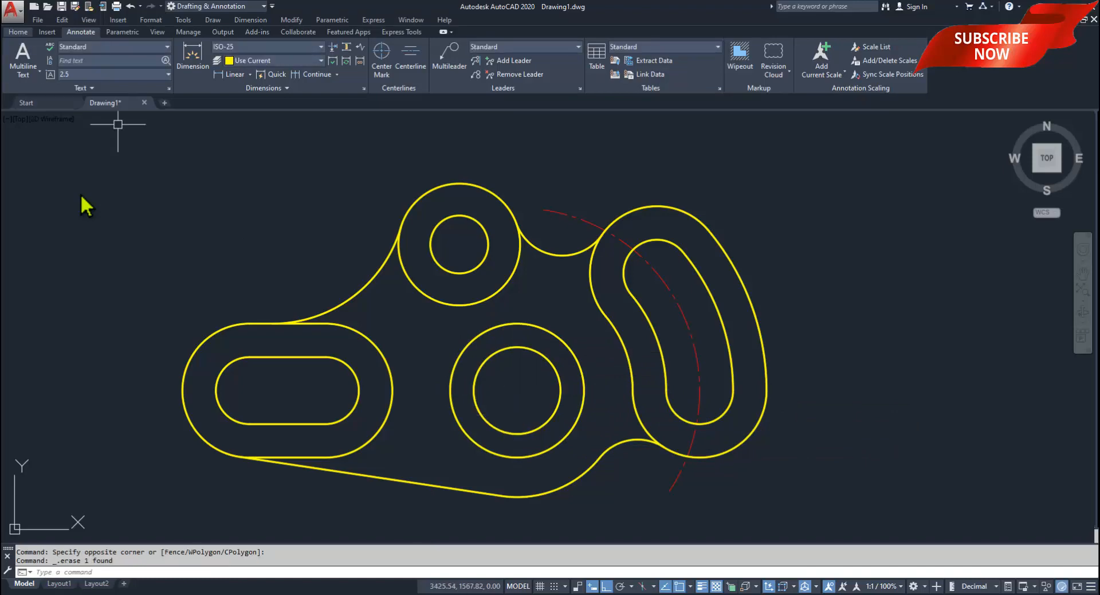
- Make 02.Centre Lines the current layer and add centre marks to the upper Ø40 circle and the central Ø44 circle
click(18, 32)
click(493, 46)
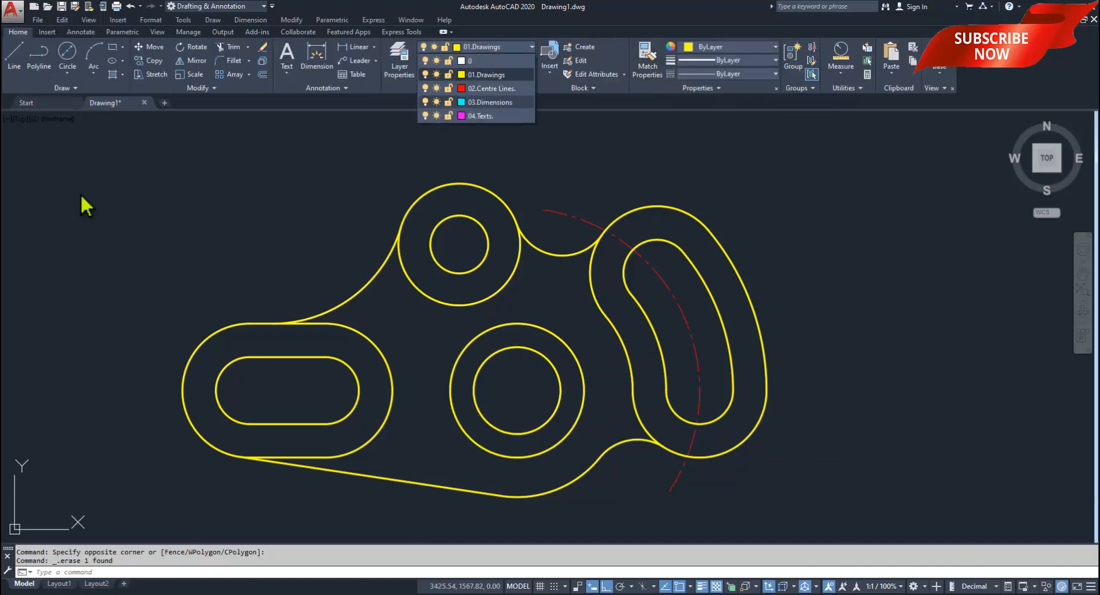
click(492, 87)
click(80, 32)
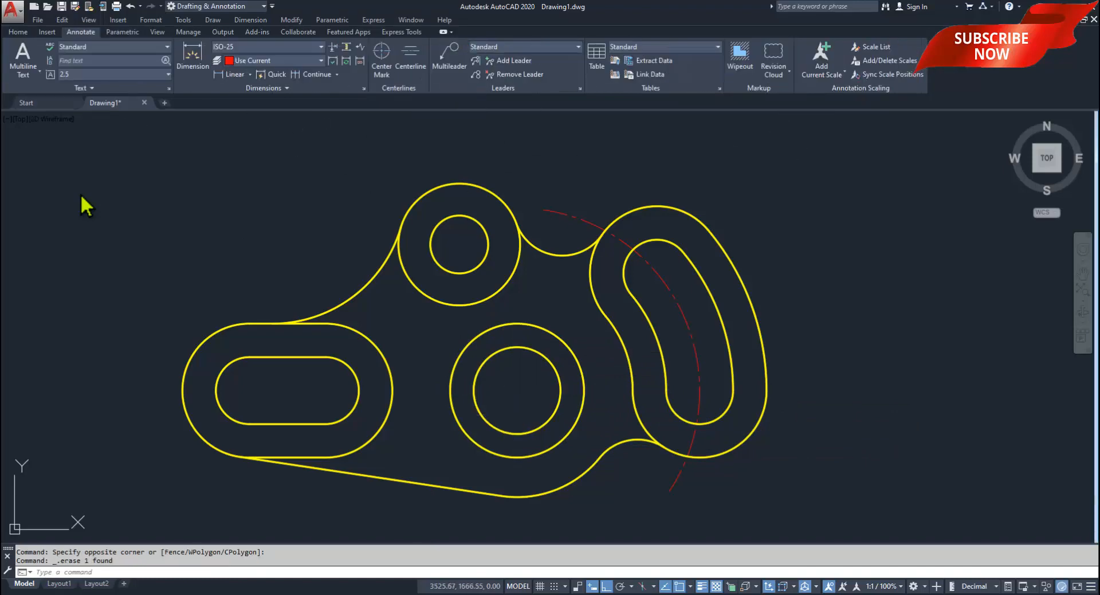
click(381, 57)
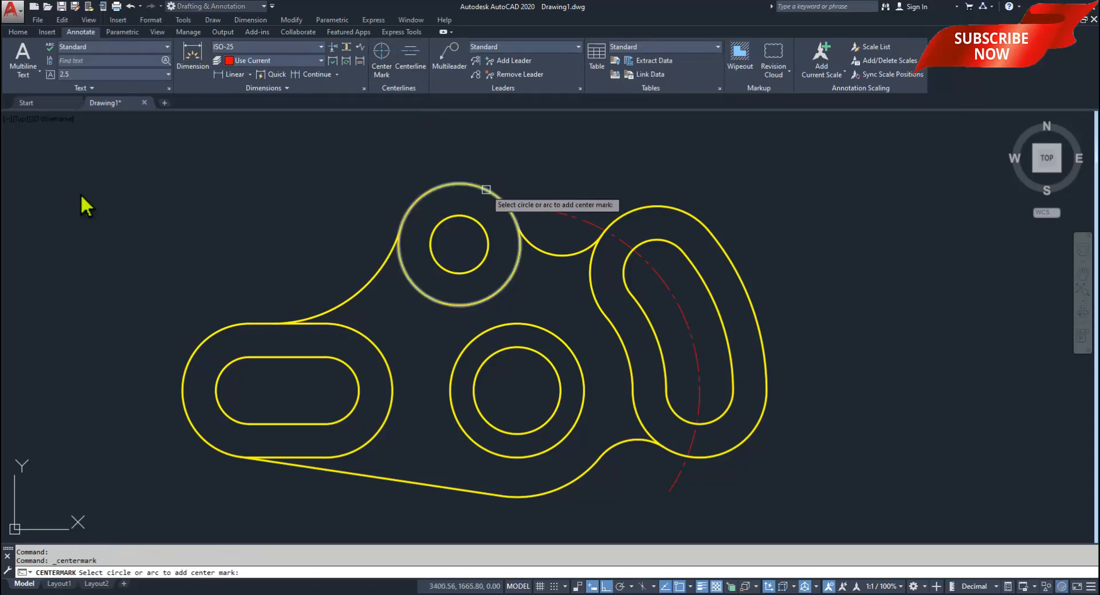
click(486, 191)
click(575, 433)
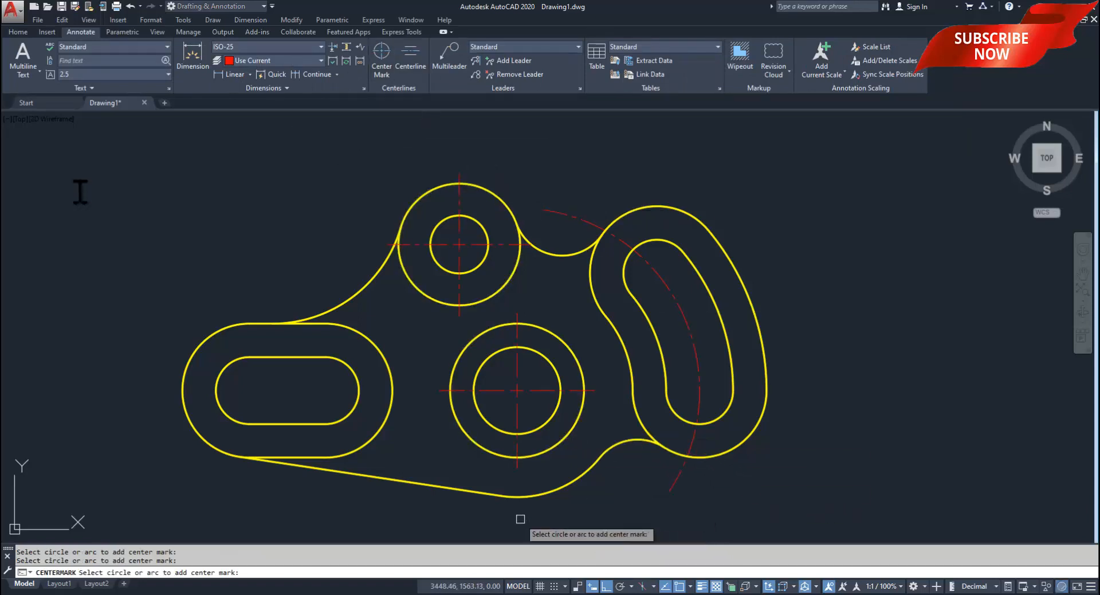
- Add centre marks to both outer end arcs of the straight slot
click(197, 348)
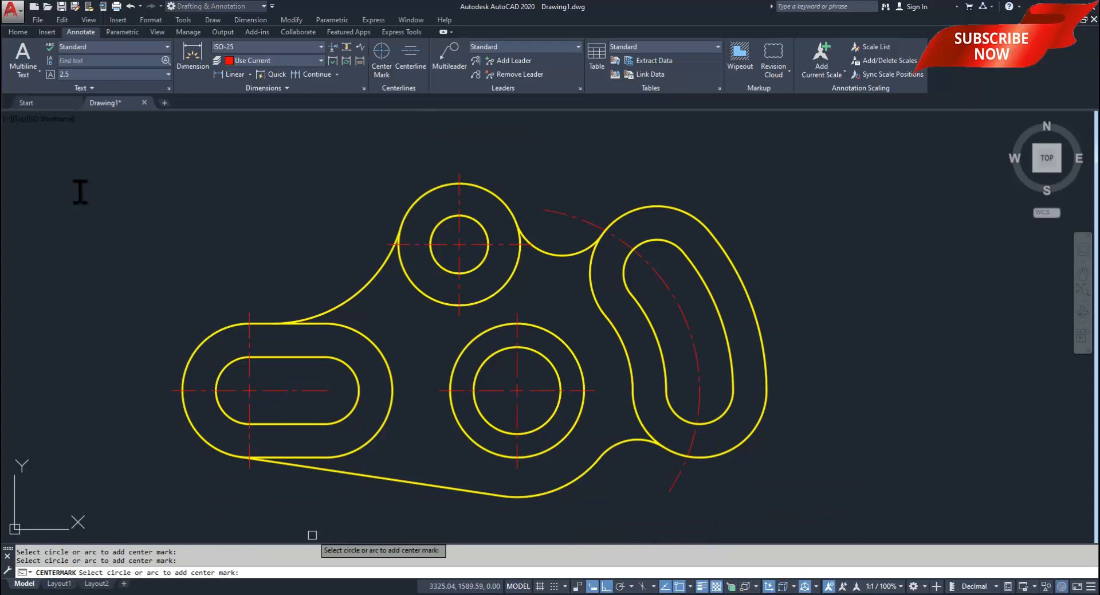
click(380, 346)
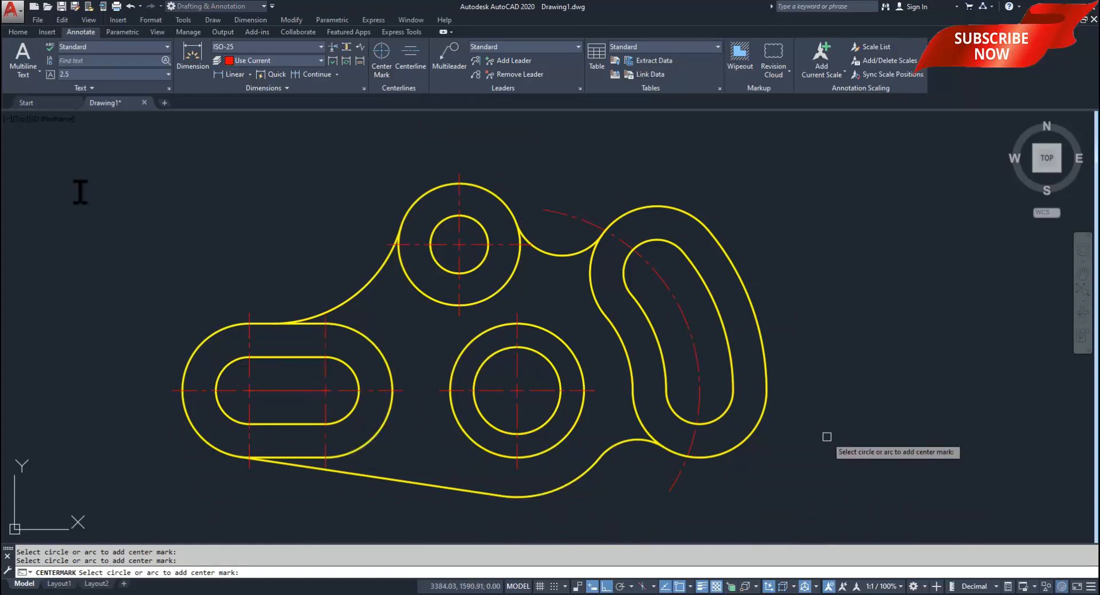
key(Escape)
- Extend the horizontal line of the Ø44 circle's centre mark past the curved slot's outer outline
click(596, 392)
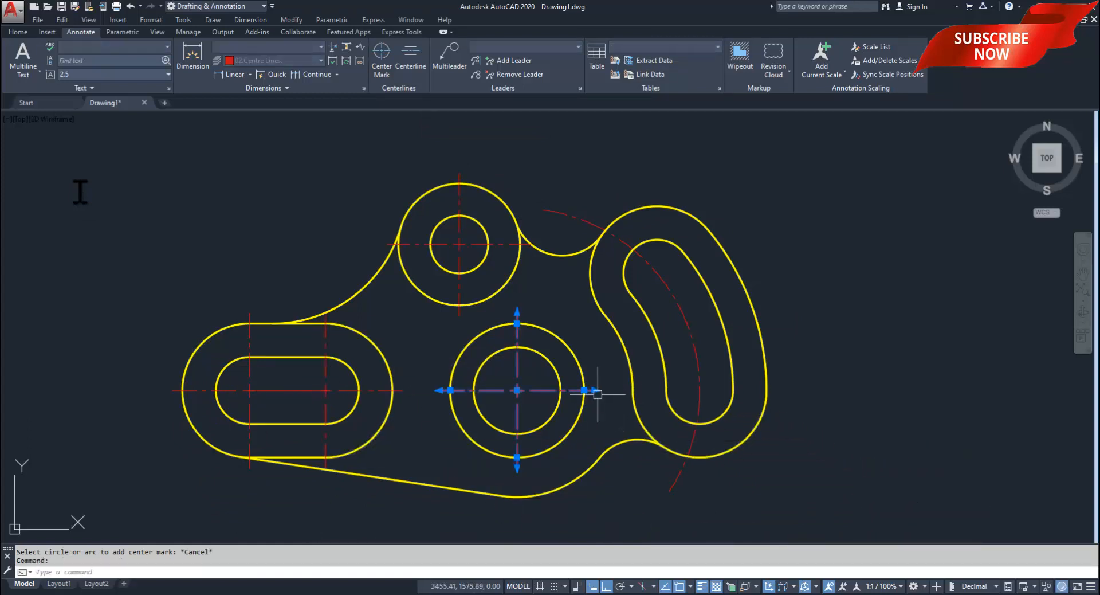
click(597, 392)
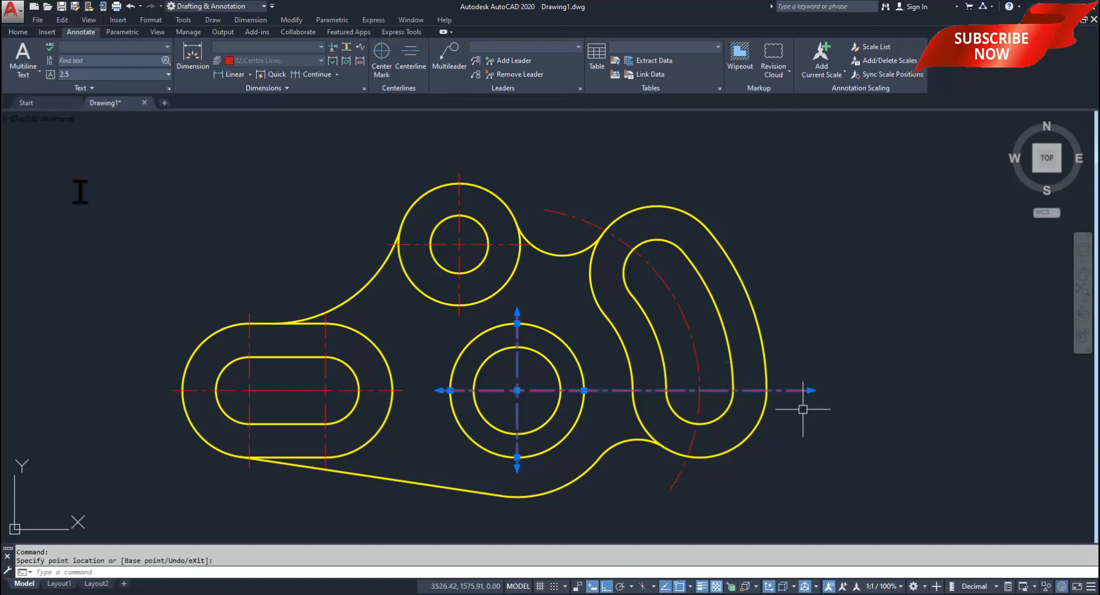
key(Escape)
middle_drag(777, 445, 820, 428)
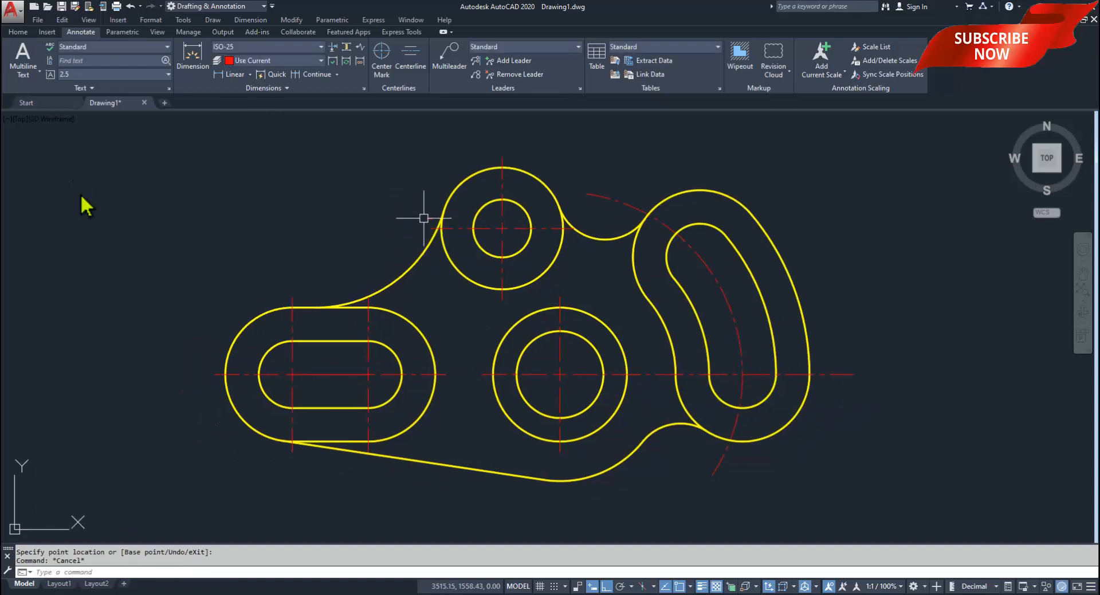
- Draw an inclined centre line at 40° from the Ø44 circle's centre through the curved slot's upper end and past the outline
text(L)
key(Return)
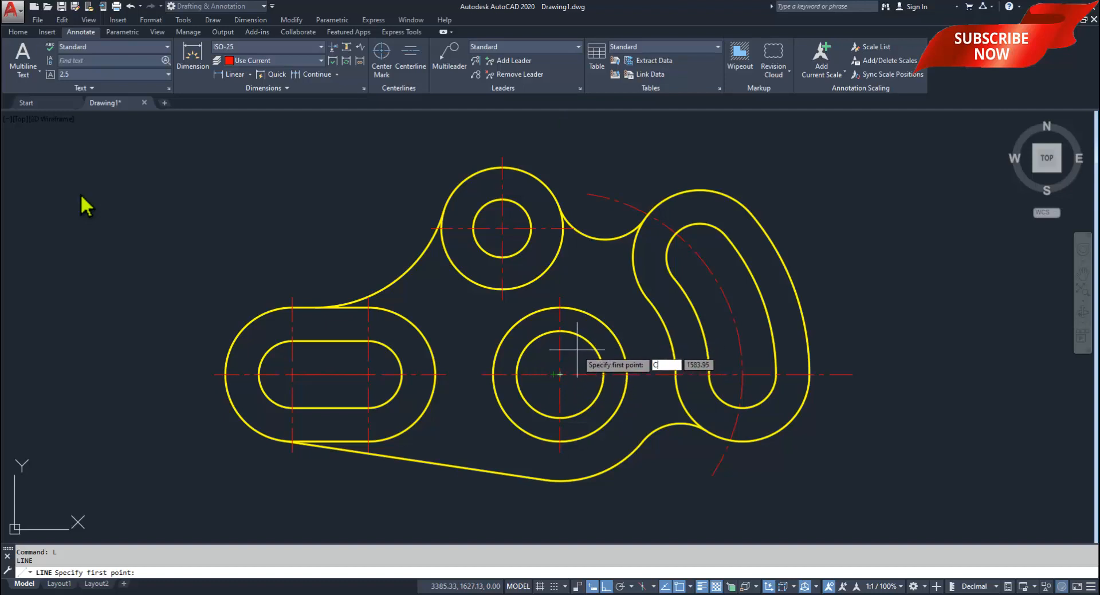
text(CEN)
key(Return)
click(560, 374)
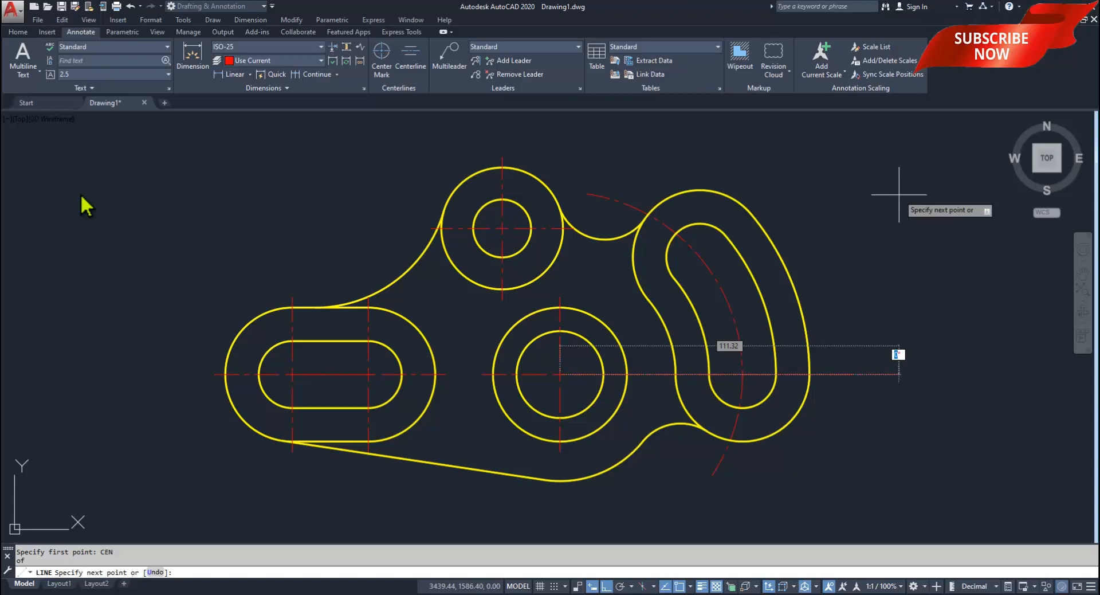
key(Return)
key(Return)
mouse_move(650, 357)
middle_down()
mouse_move(626, 379)
mouse_move(653, 331)
middle_up()
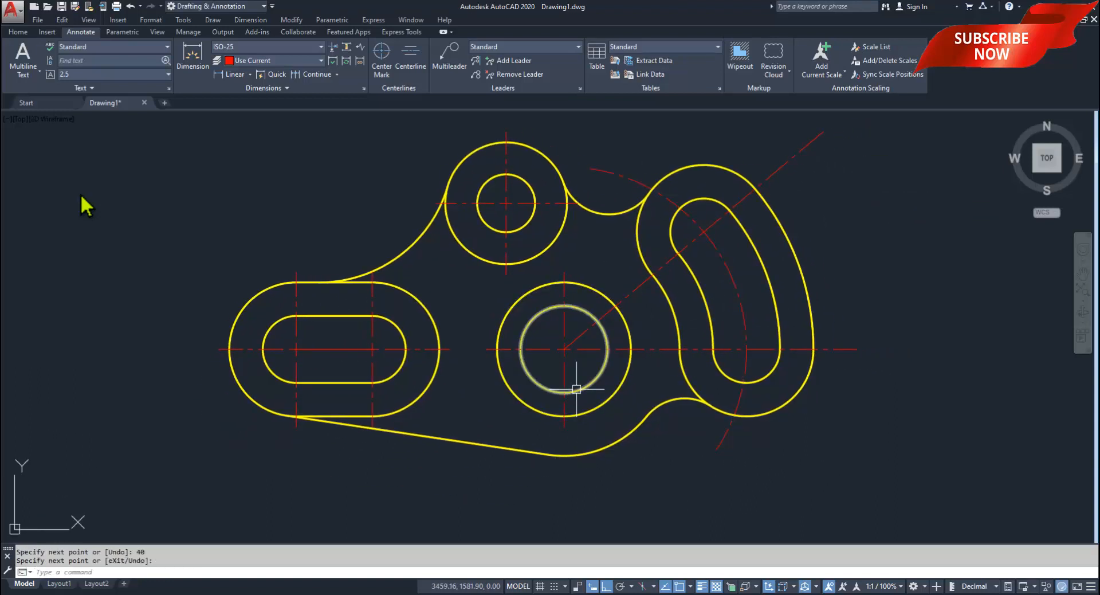
- Try to shorten the straight slot's overlapping horizontal centre mark line back to the centre of the inner-side end arc
click(337, 349)
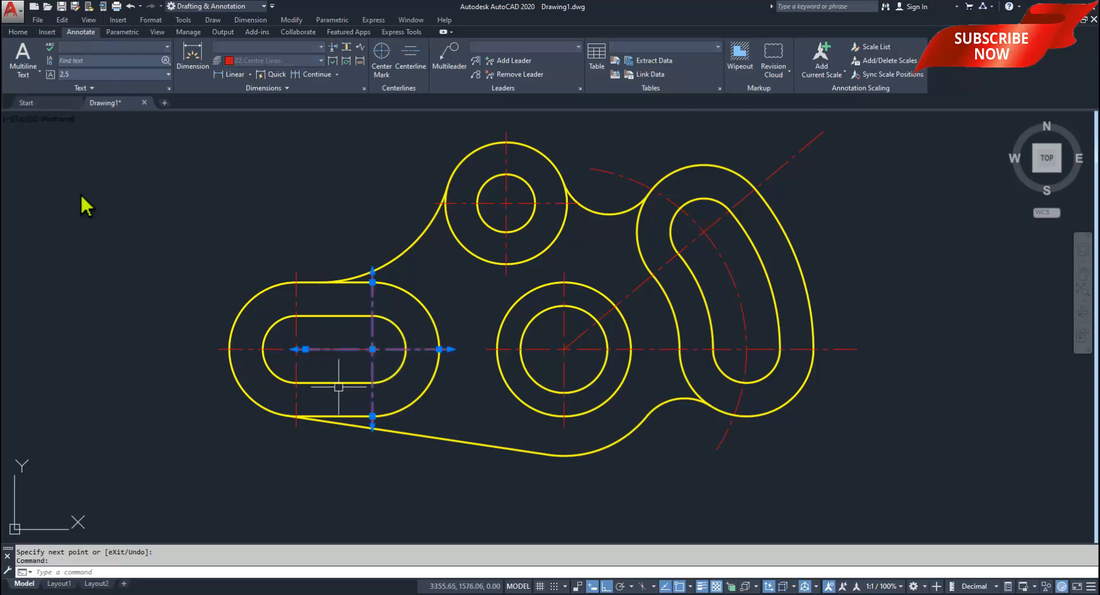
scroll(320, 355, up, 2)
click(277, 345)
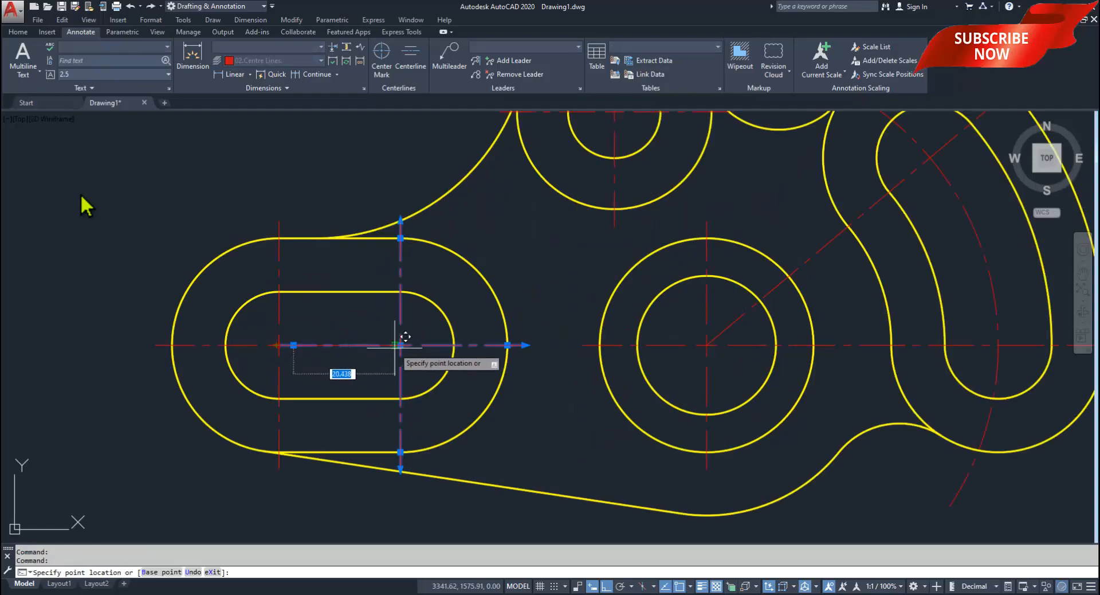
click(401, 345)
key(Escape)
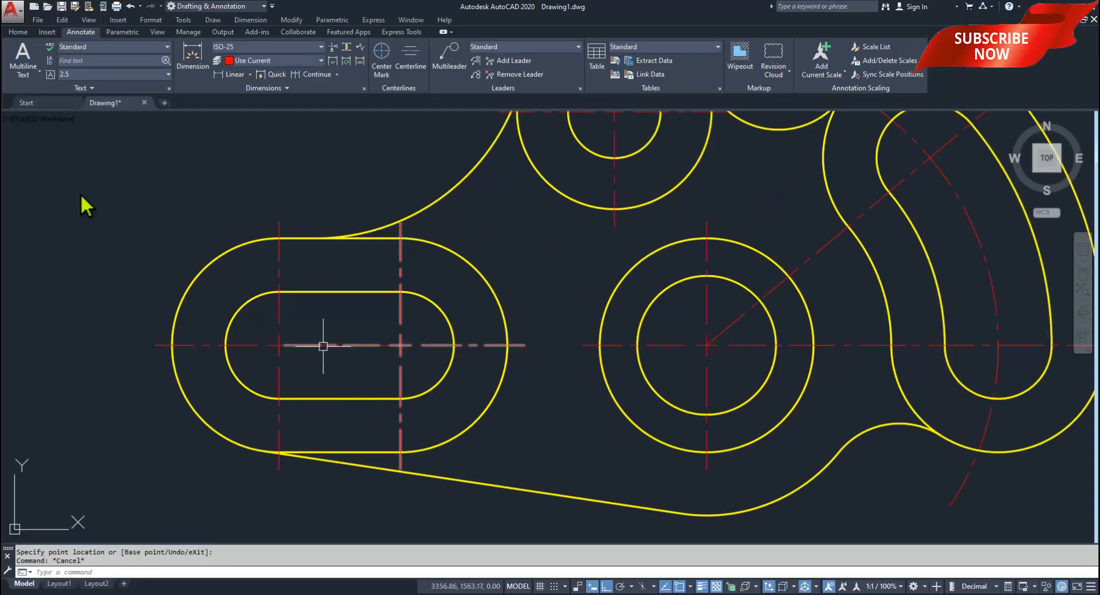
scroll(350, 344, down, 3)
mouse_move(629, 410)
middle_down()
mouse_move(564, 443)
mouse_move(612, 444)
middle_up()
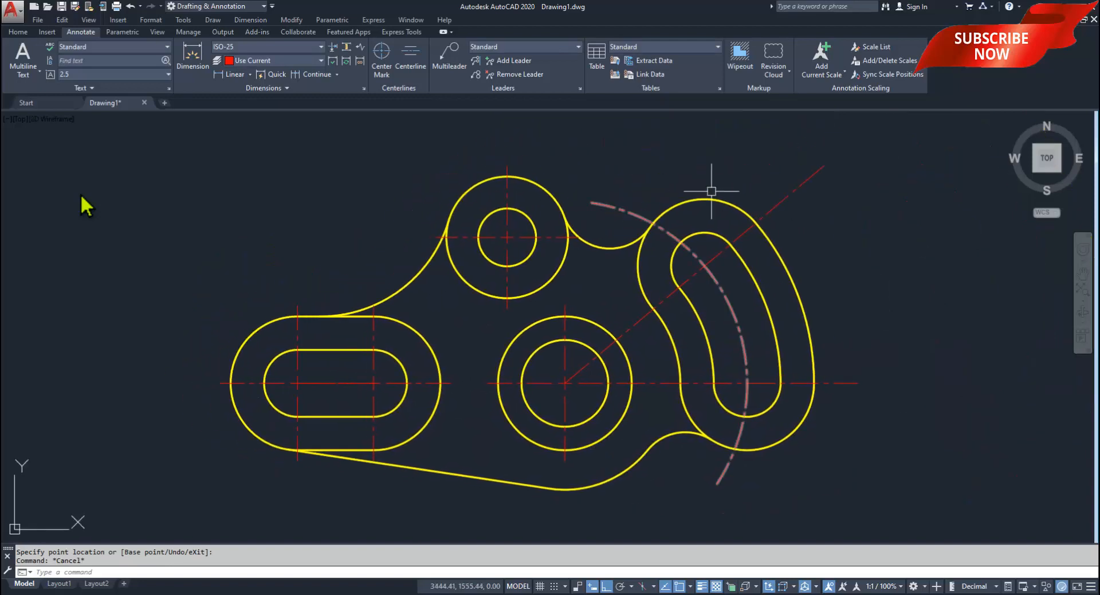
- Switch to the reference PDF and bring the Form Roll Lever drawing into view
middle_drag(702, 299, 553, 261)
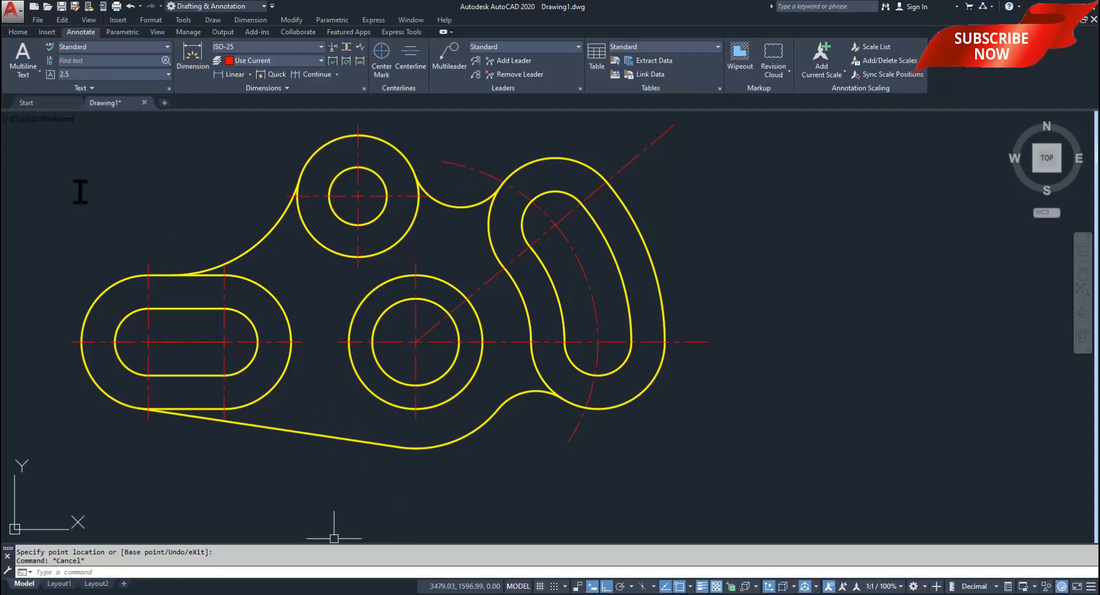
key(alt+Tab)
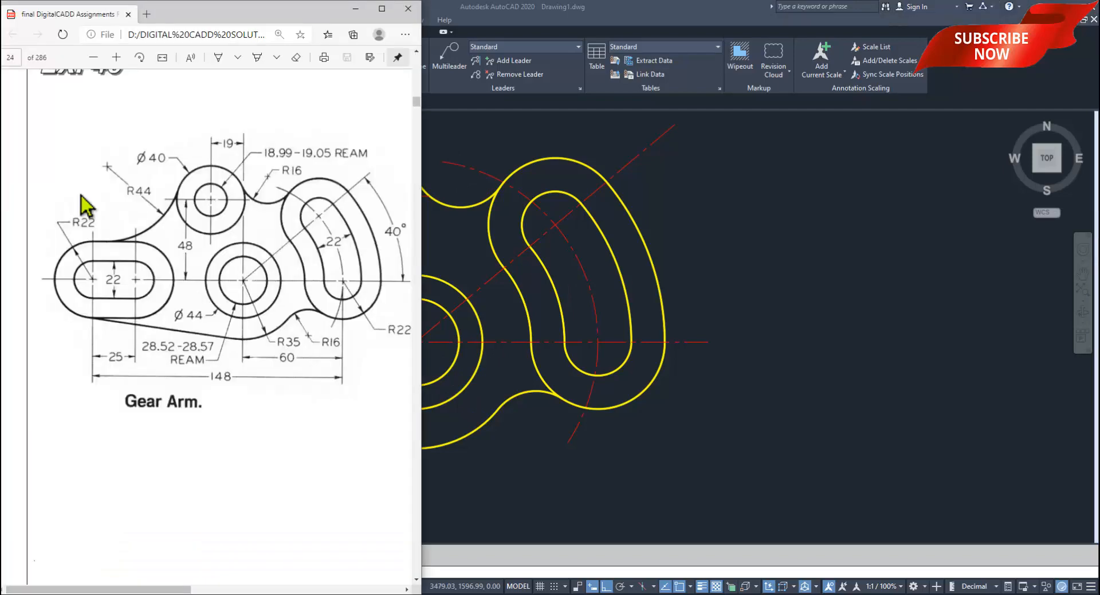
scroll(81, 196, right, 10)
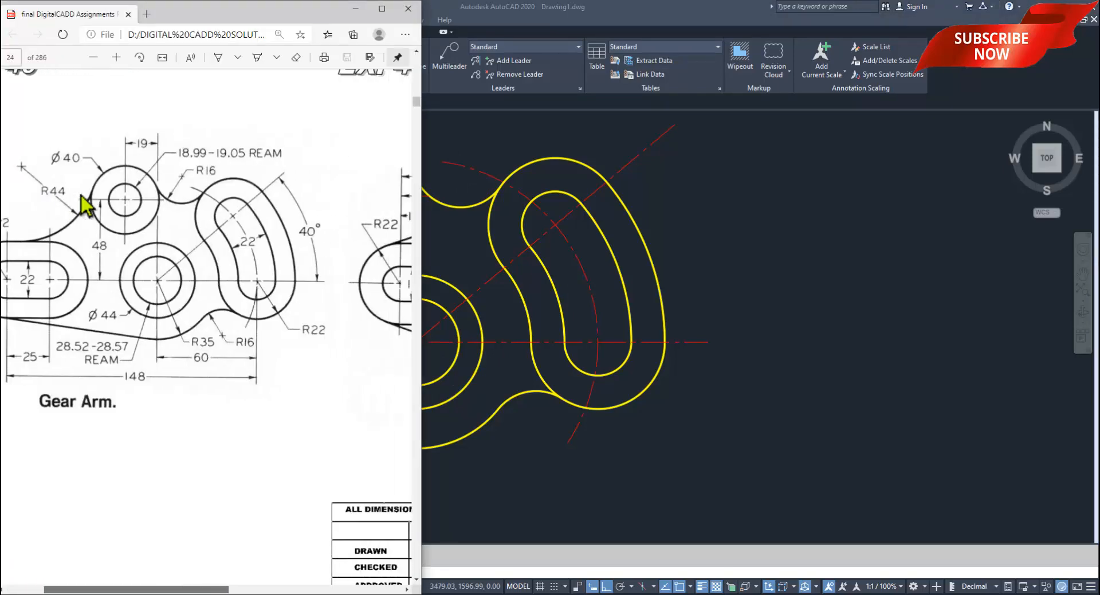
scroll(82, 196, right, 3)
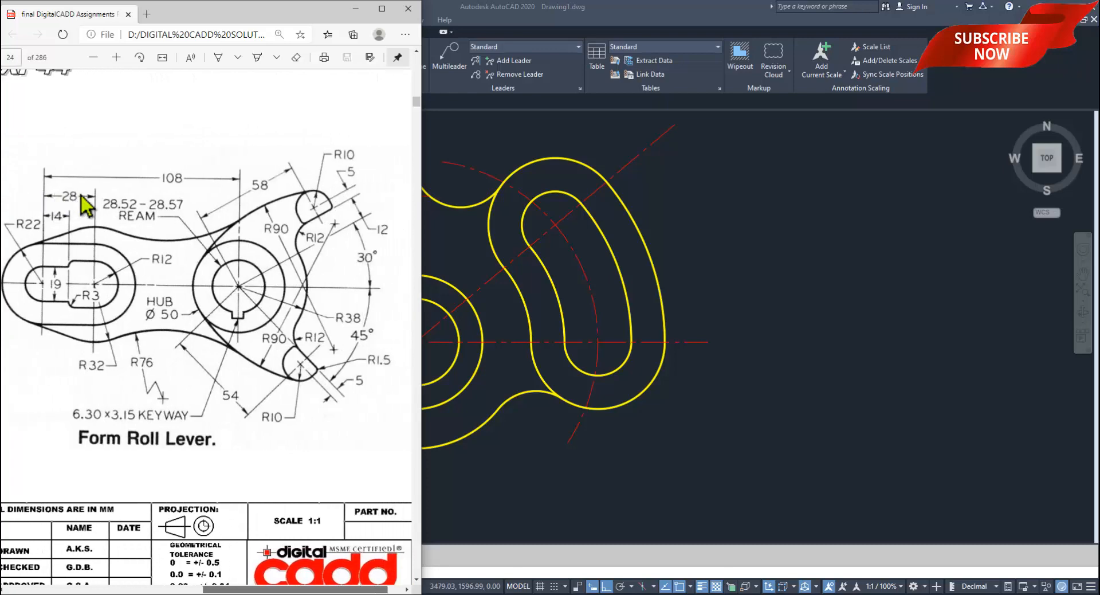
scroll(86, 205, left, 1)
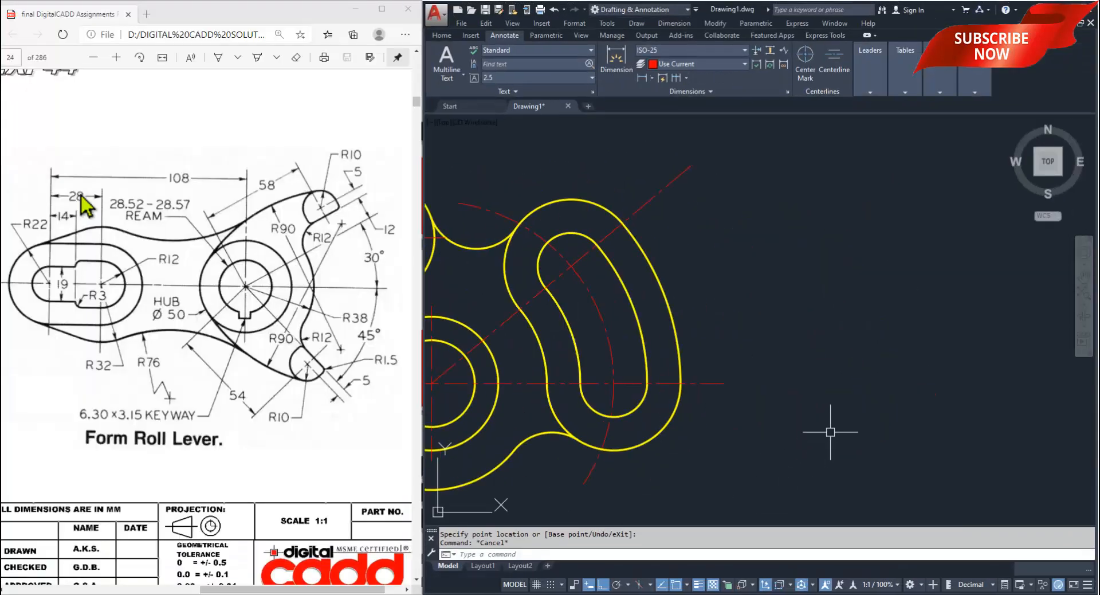
- Return to AutoCAD, fit its window beside the reference PDF, and bring an empty area next to the Gear Arm into view
middle_drag(831, 432, 484, 437)
middle_drag(612, 375, 1089, 357)
middle_drag(575, 412, 639, 391)
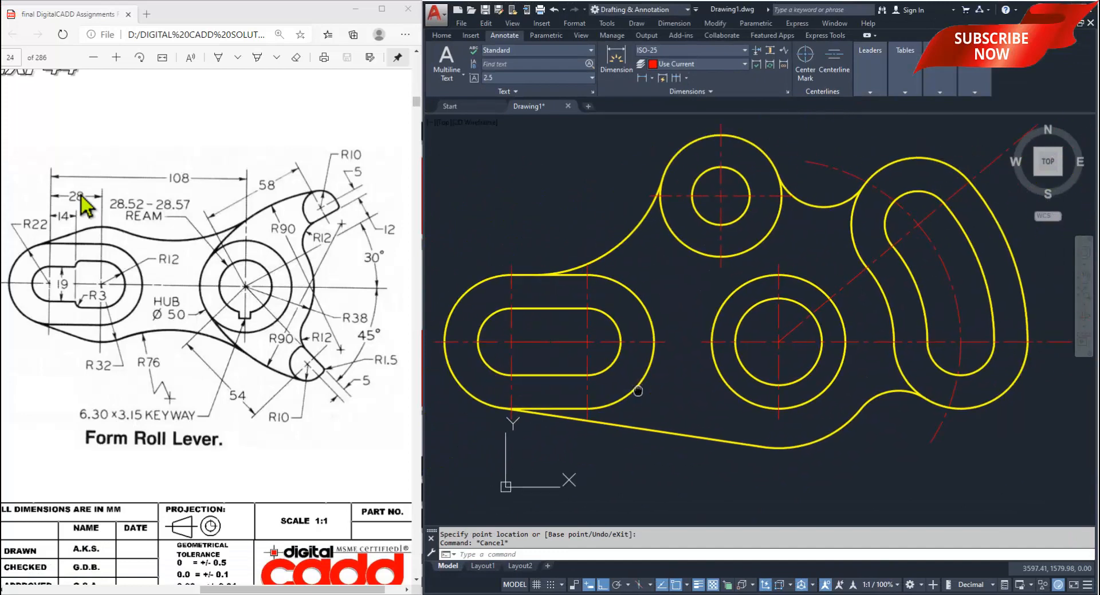
mouse_move(844, 423)
middle_down()
mouse_move(781, 437)
mouse_move(783, 427)
mouse_move(855, 431)
mouse_move(845, 407)
middle_up()
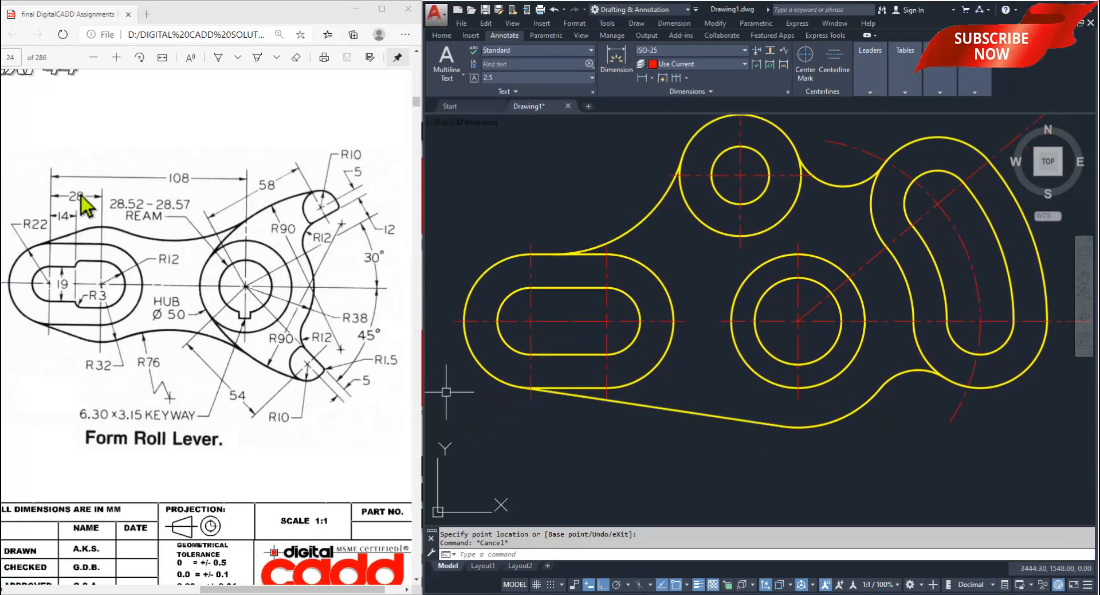
drag(421, 388, 417, 388)
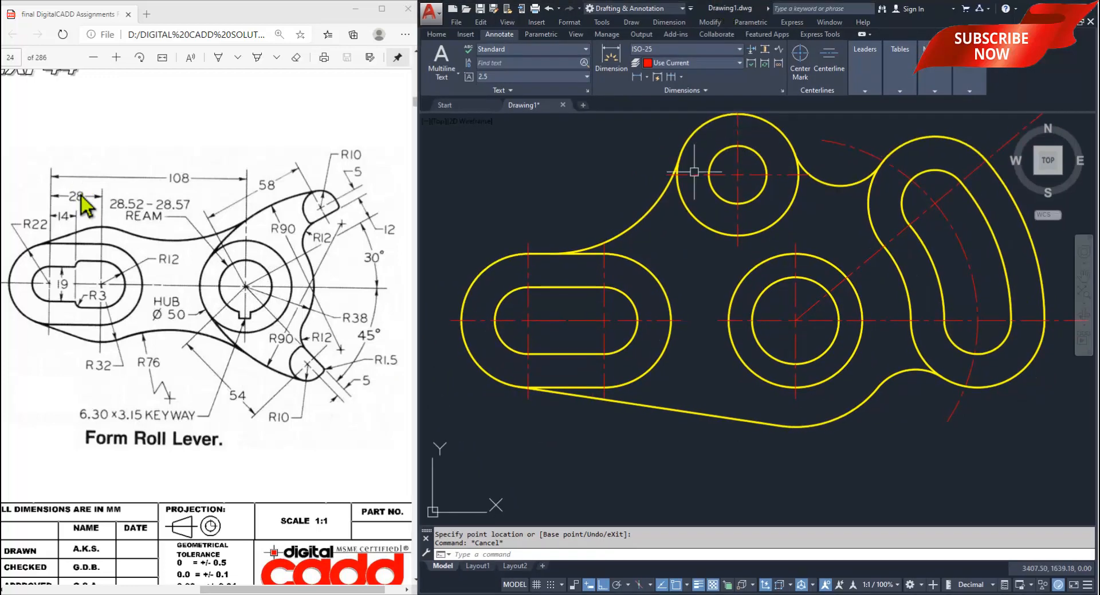
middle_drag(697, 398, 710, 335)
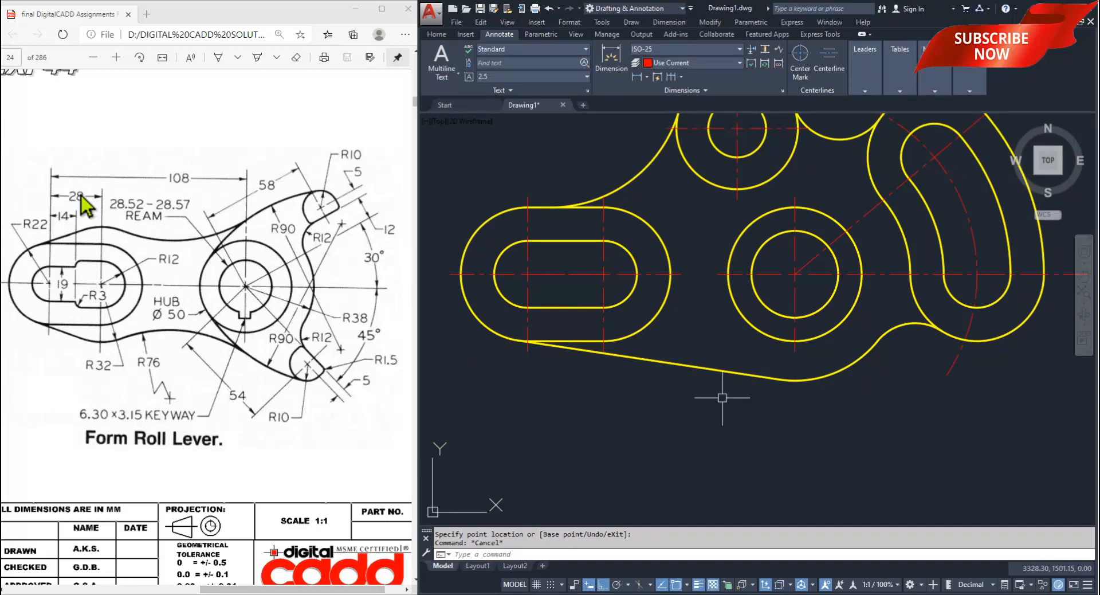
mouse_move(921, 346)
middle_down()
mouse_move(791, 418)
mouse_move(880, 381)
mouse_move(905, 388)
mouse_move(903, 409)
mouse_move(823, 445)
mouse_move(664, 437)
middle_up()
middle_drag(1009, 339, 668, 412)
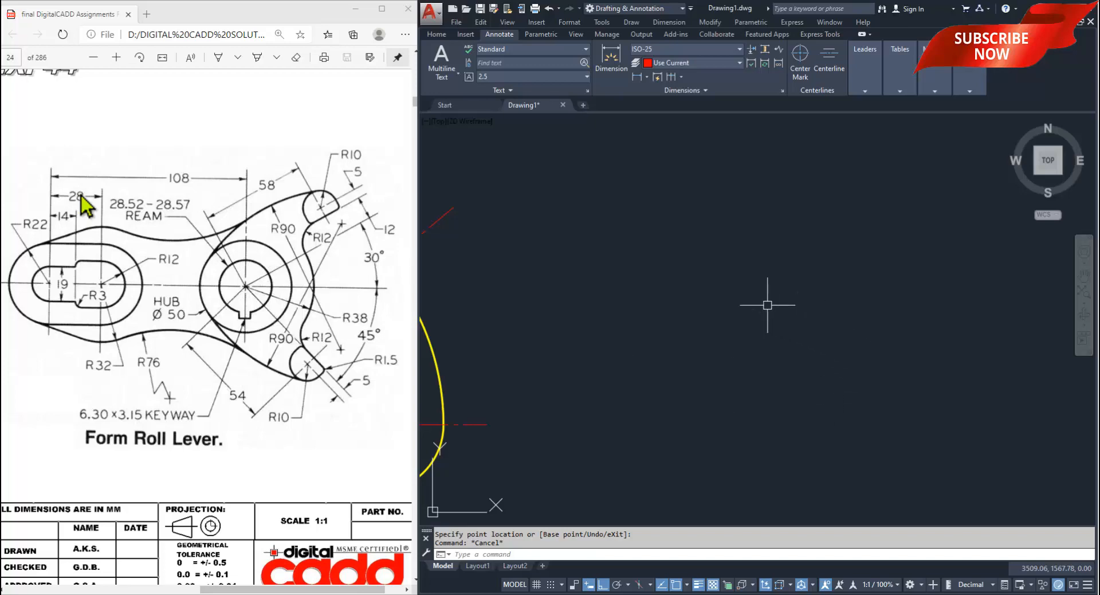
- Use QuickCalc to work on the Form Roll Lever's bore size starting from the 28.52 ream limit, and close the calculator
text(QC)
key(Return)
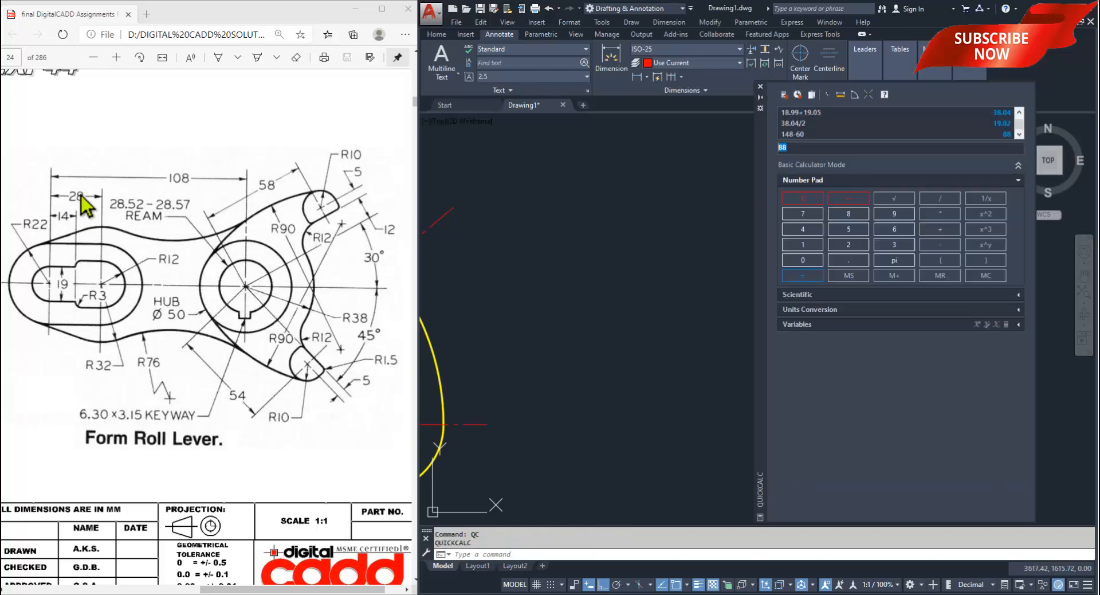
click(849, 245)
click(849, 213)
click(849, 260)
click(849, 229)
click(848, 244)
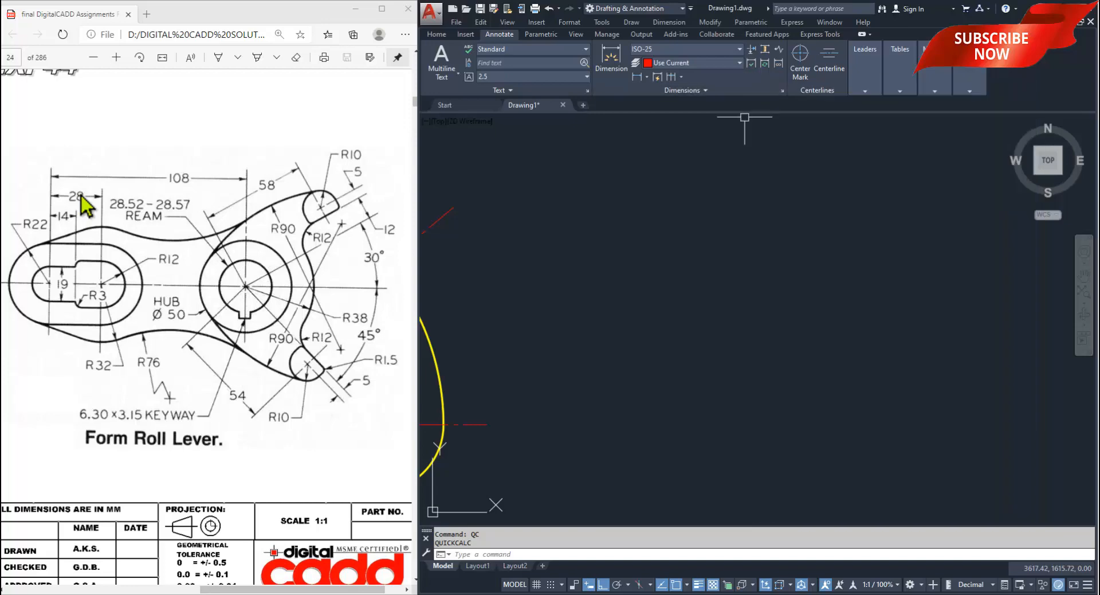
click(760, 87)
- Make 01.Drawings the current layer for the Form Roll Lever geometry
click(437, 33)
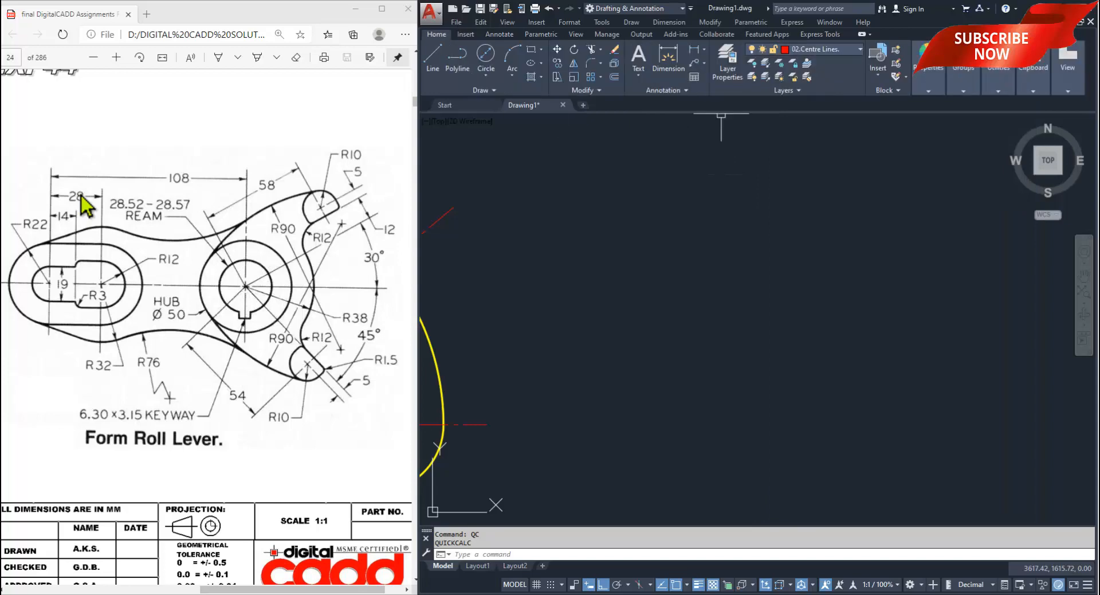
click(819, 49)
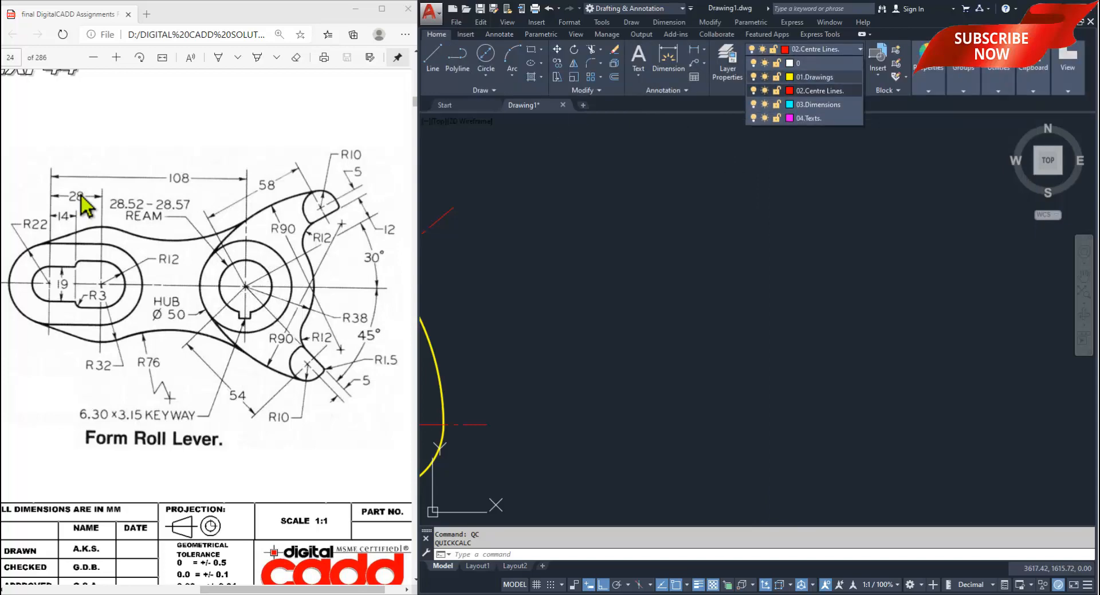
click(810, 77)
- Draw the Form Roll Lever's hub circle with a diameter of 50 mm in the empty area
scroll(806, 361, up, 3)
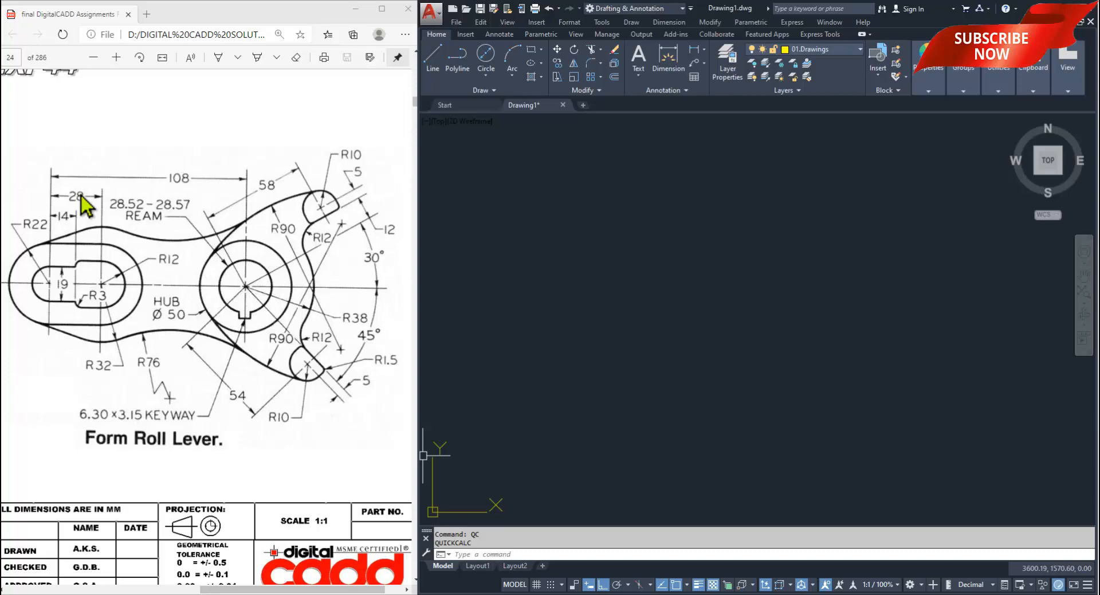
text(c)
key(Return)
click(717, 312)
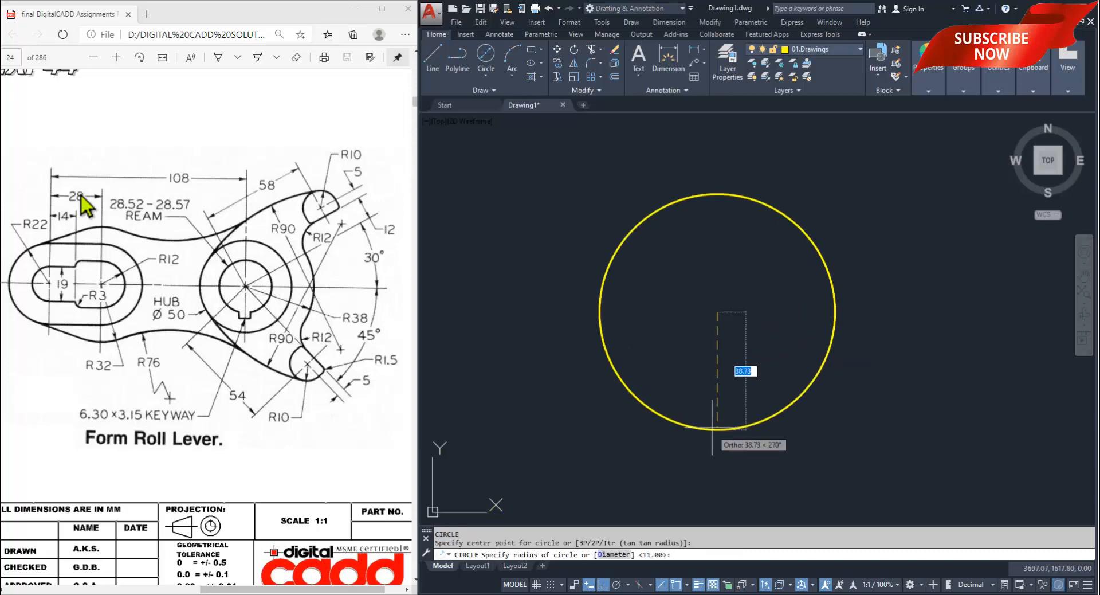
text(D)
key(Return)
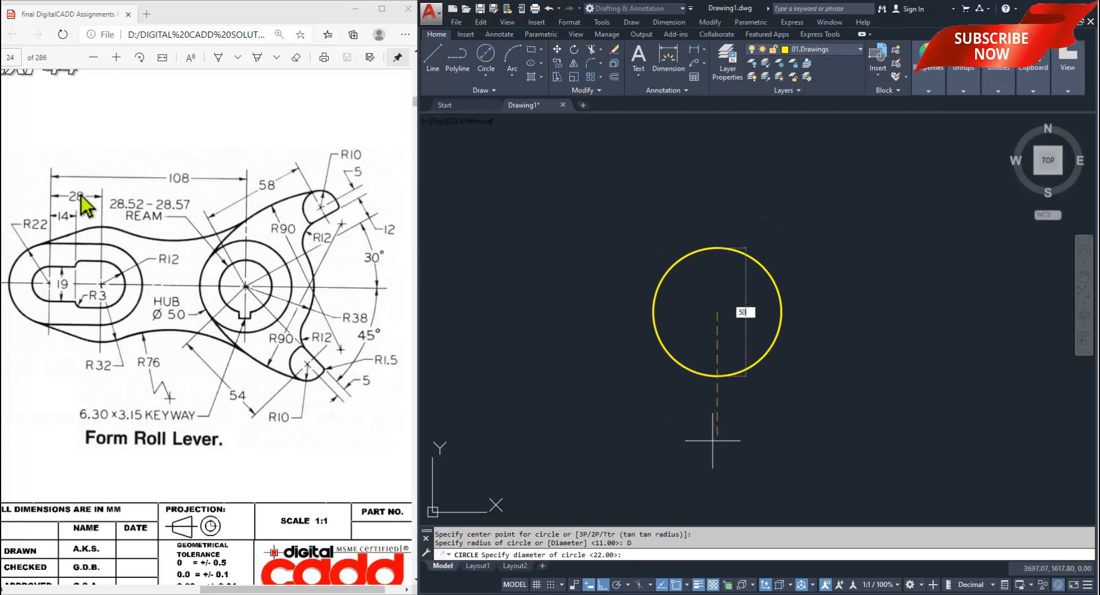
key(Return)
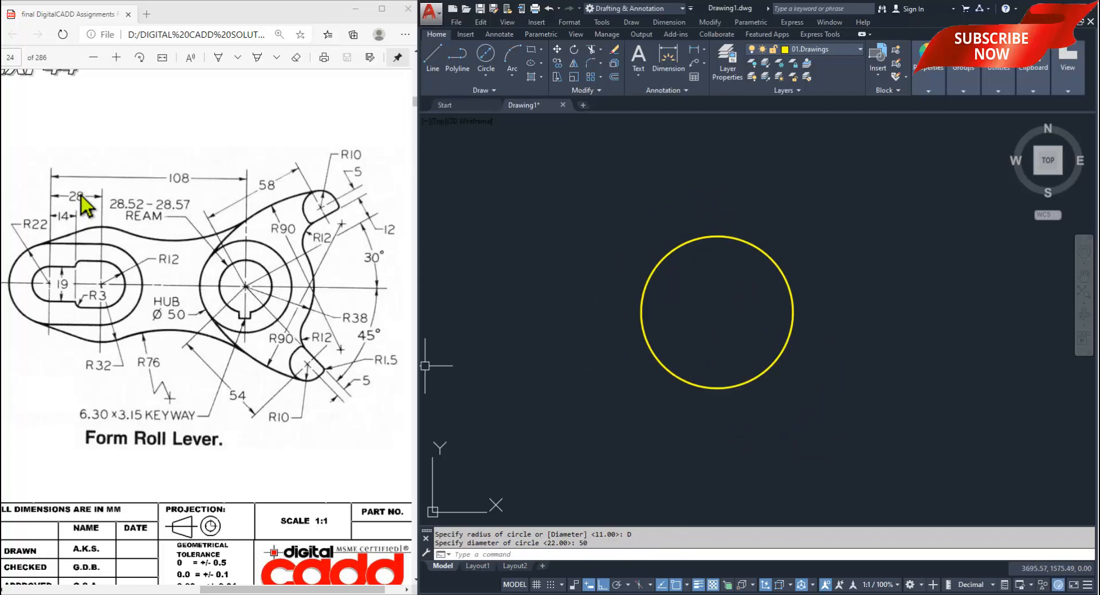
- Draw the reamed bore as a circle of diameter 28.545 mm, concentric with the hub circle
text(c)
key(Return)
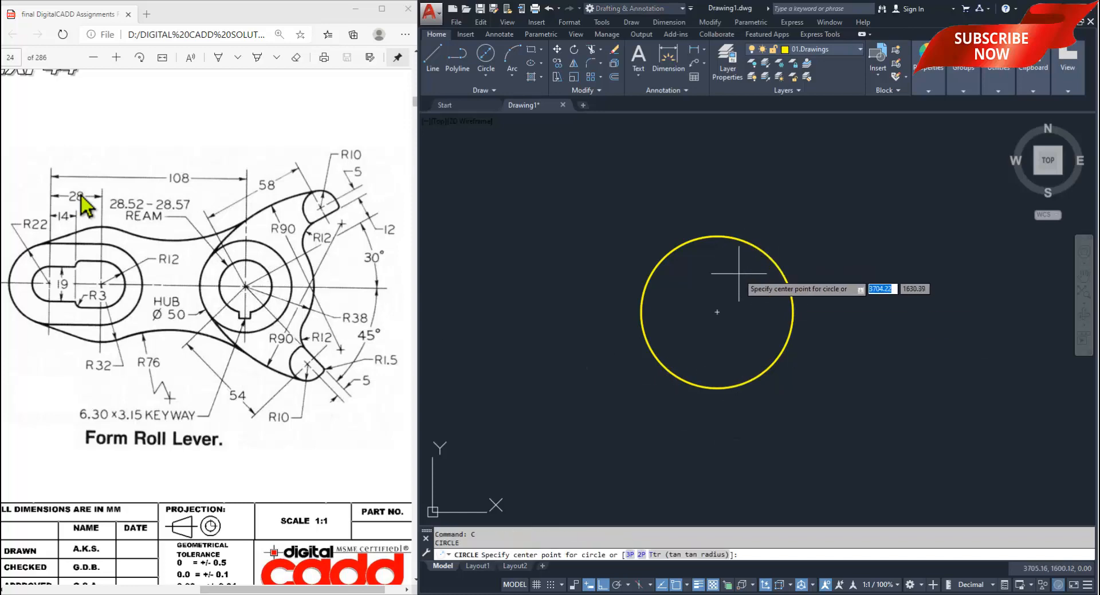
click(717, 311)
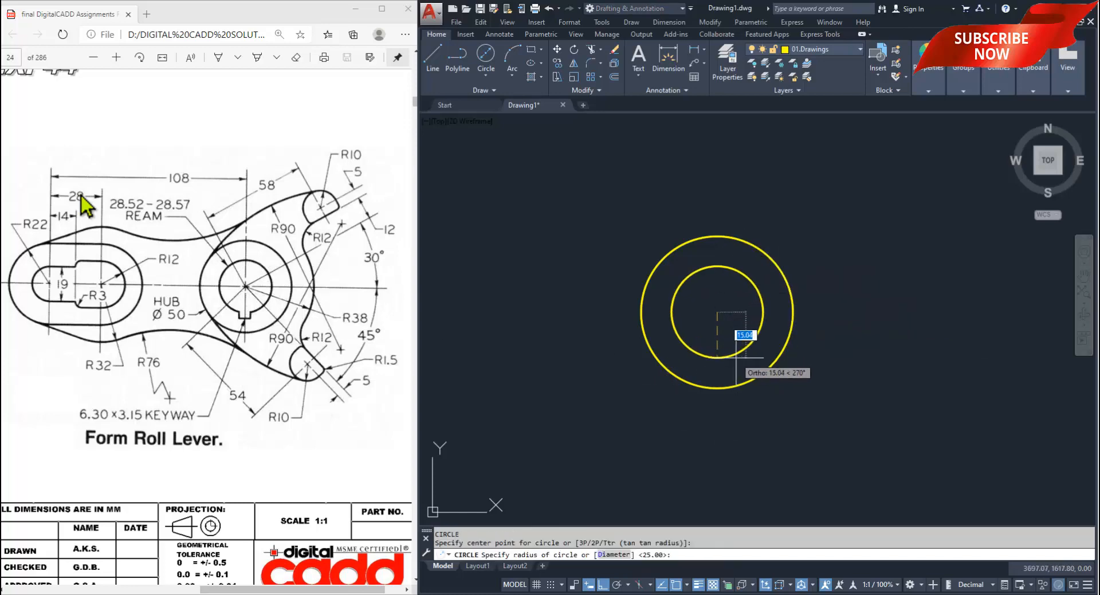
text(d)
key(Return)
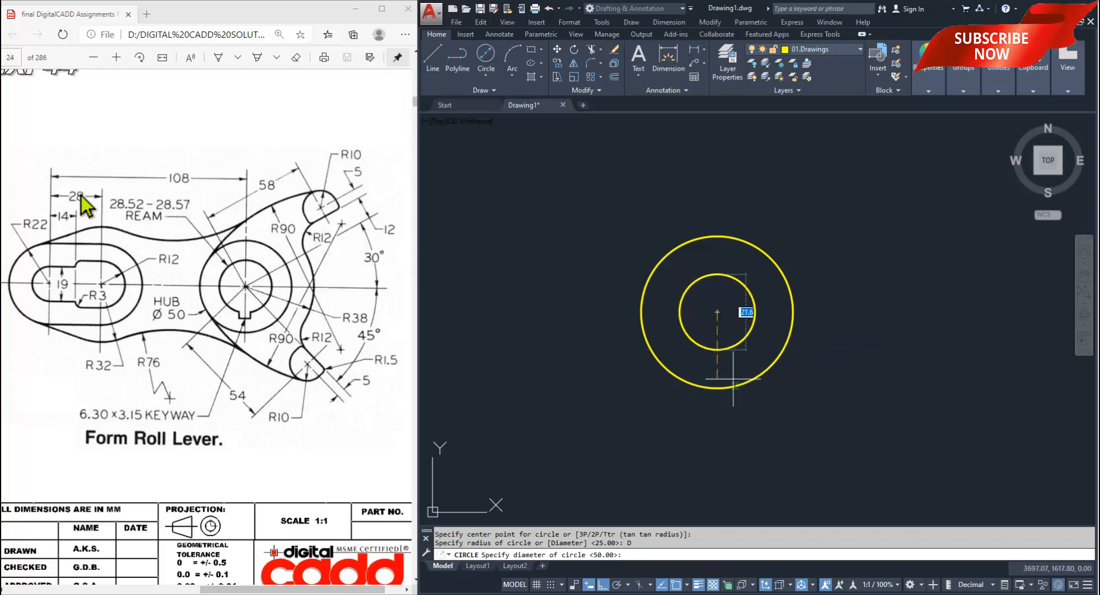
text(28)
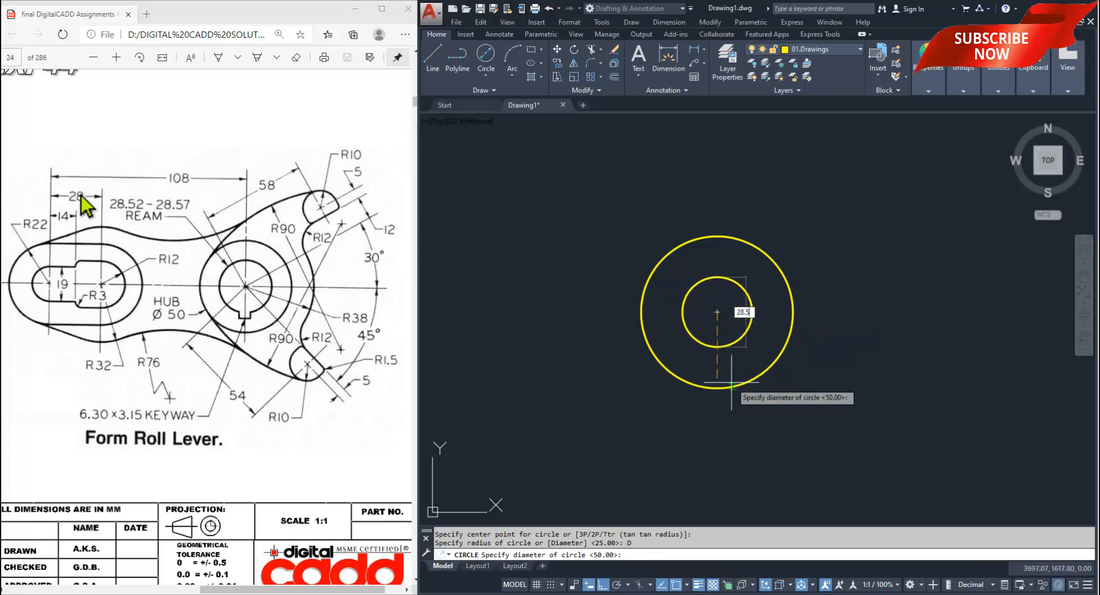
text(.545)
key(Return)
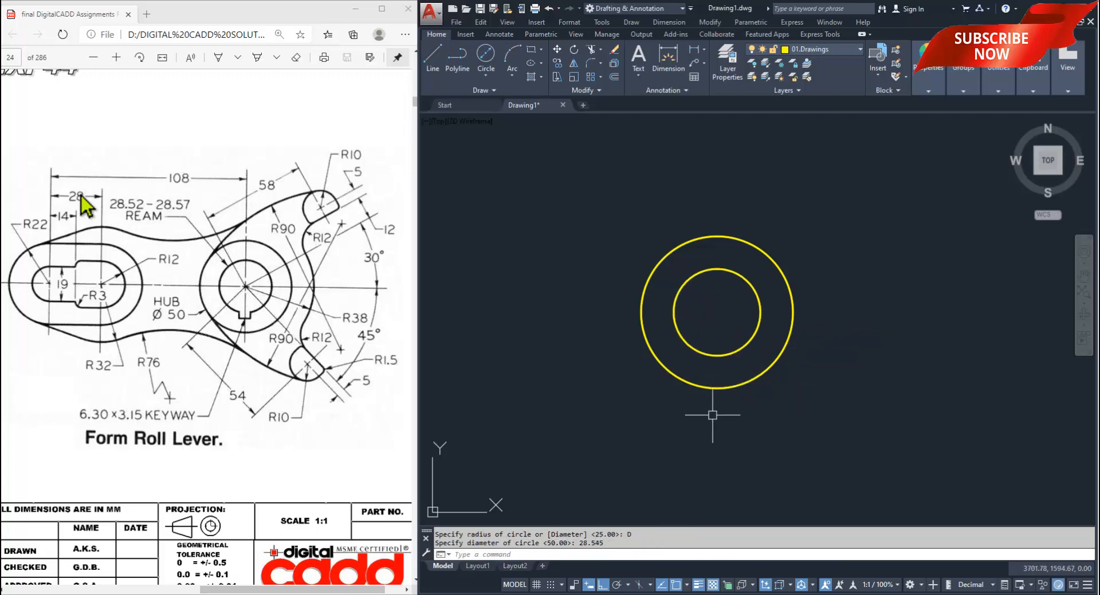
- Draw a construction circle of radius 58 mm centred on the hub
middle_drag(713, 412, 646, 448)
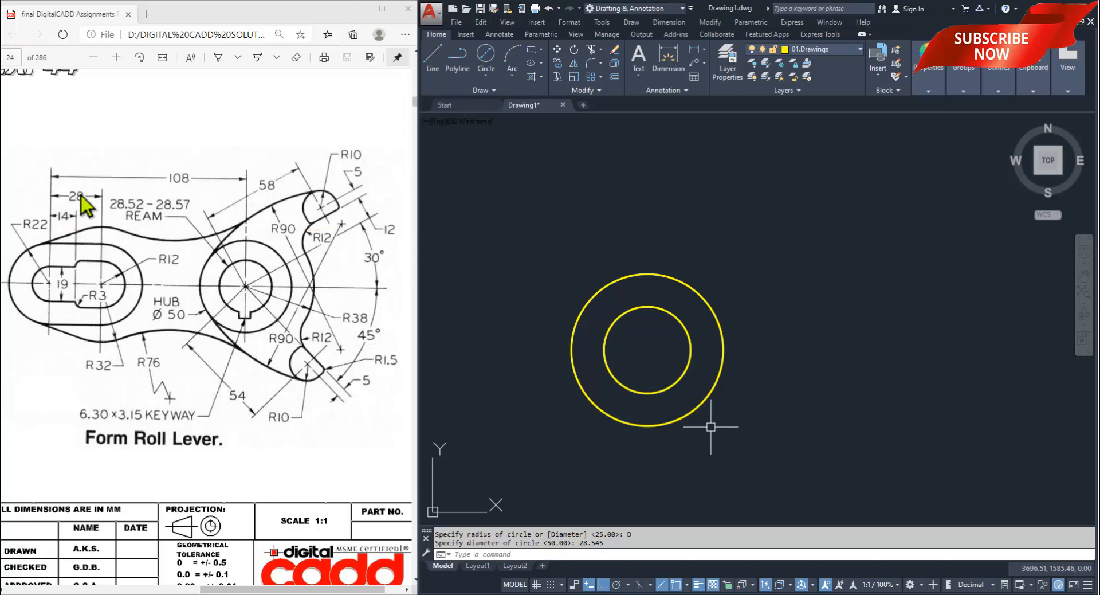
text(c)
key(Return)
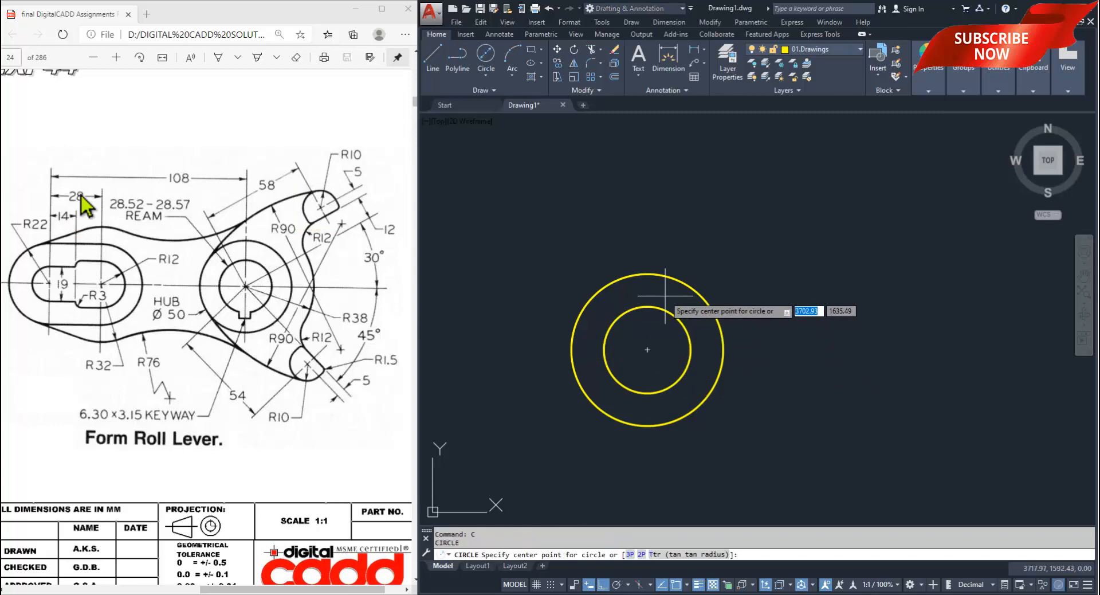
click(648, 349)
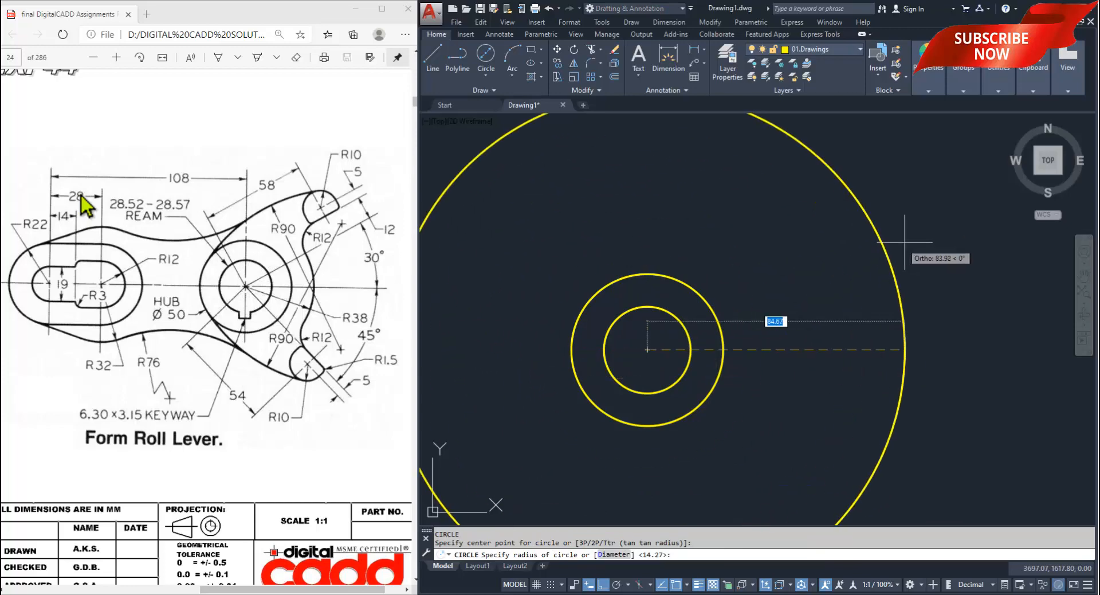
text(58)
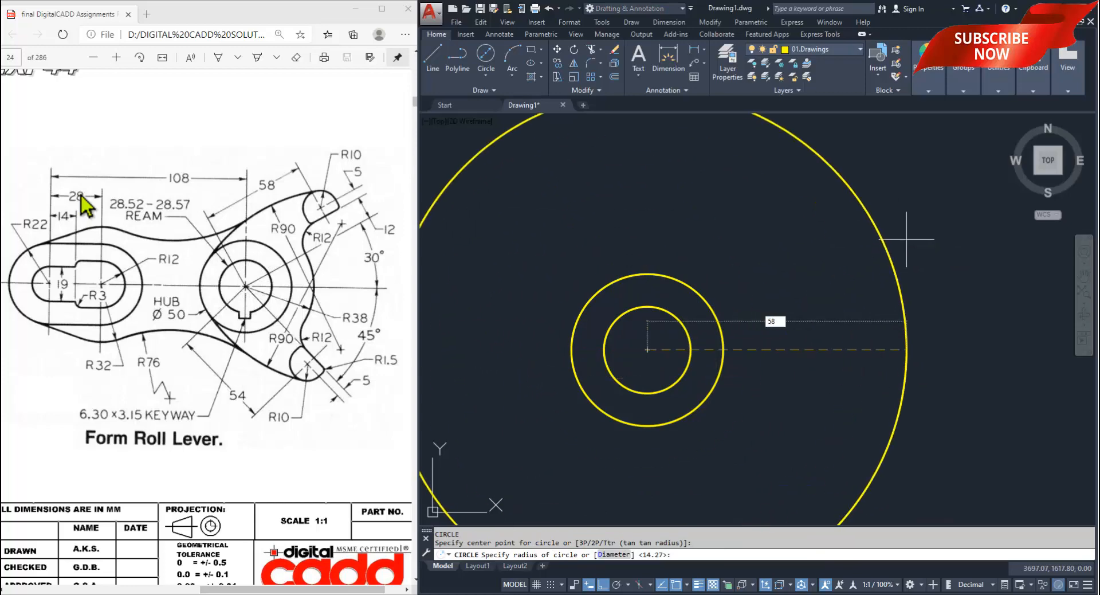
key(Return)
scroll(835, 388, down, 1)
scroll(843, 390, up, 1)
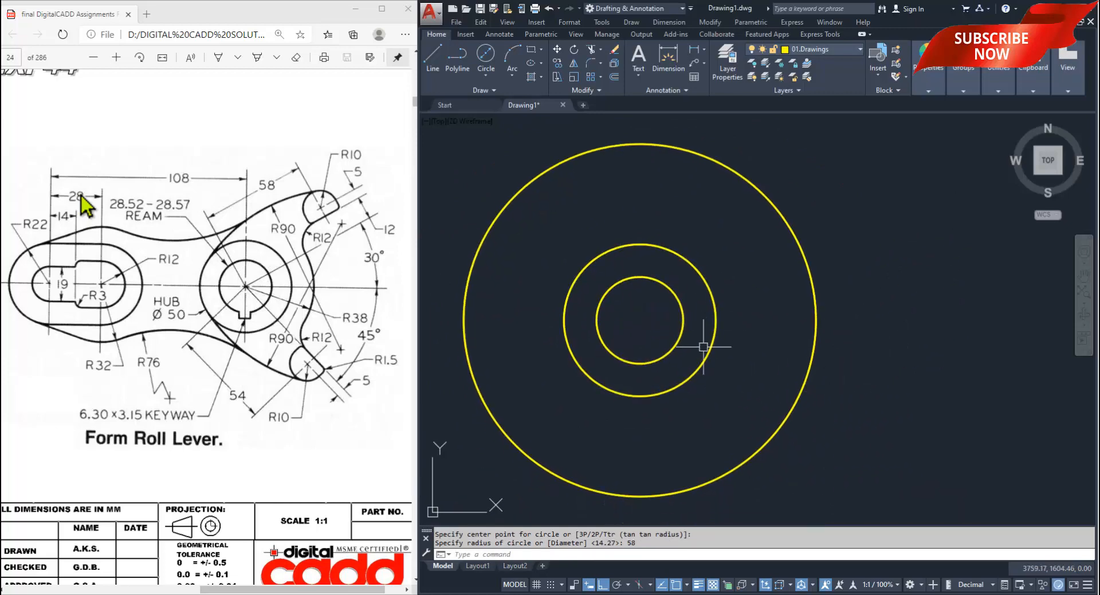
- Draw a construction line about 112.7 mm long from the hub centre at 30° above the horizontal
text(L)
key(Return)
click(640, 320)
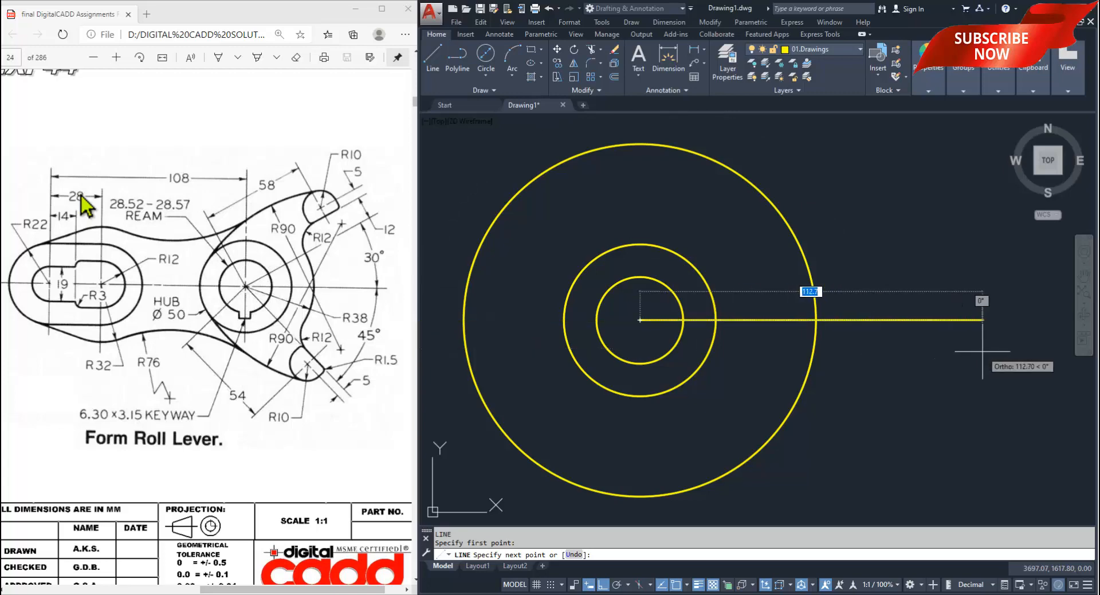
key(Tab)
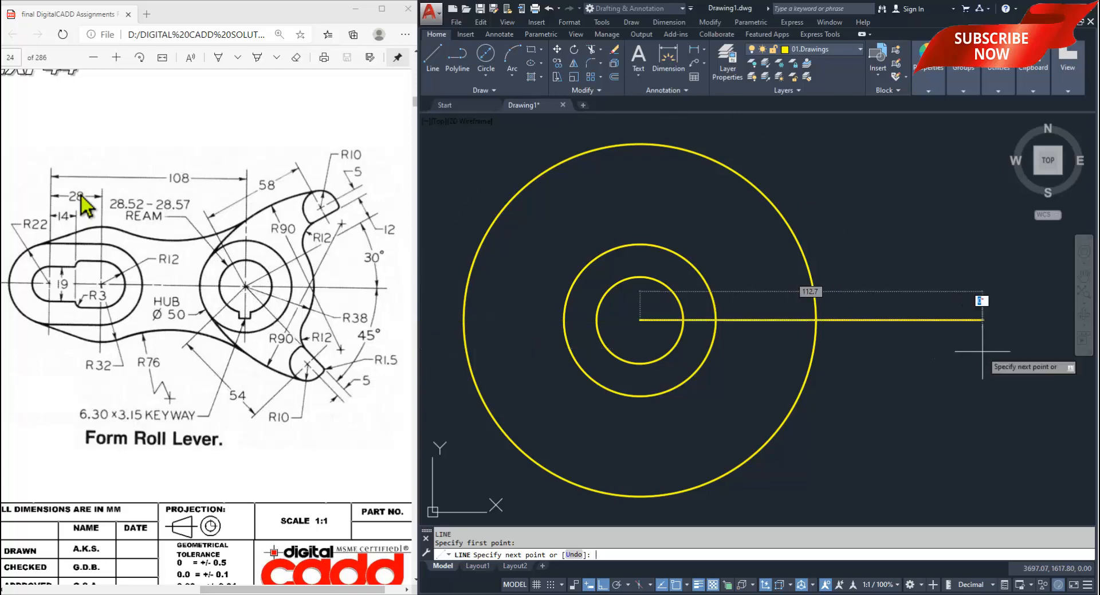
key(Return)
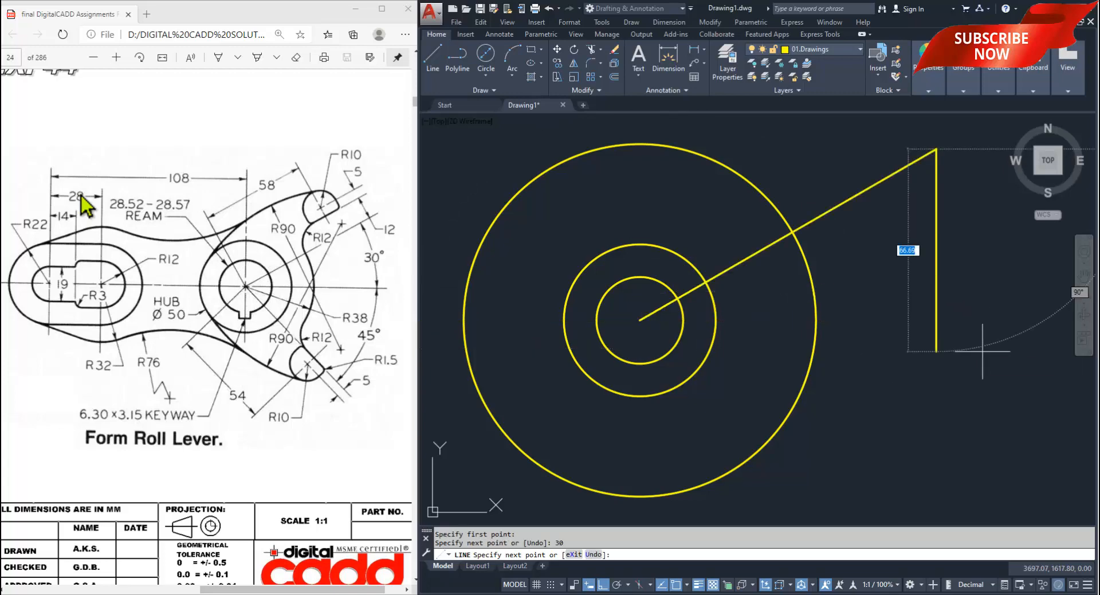
key(Return)
- Offset the 30° construction line by 12 mm to its upper side
middle_drag(880, 314, 843, 423)
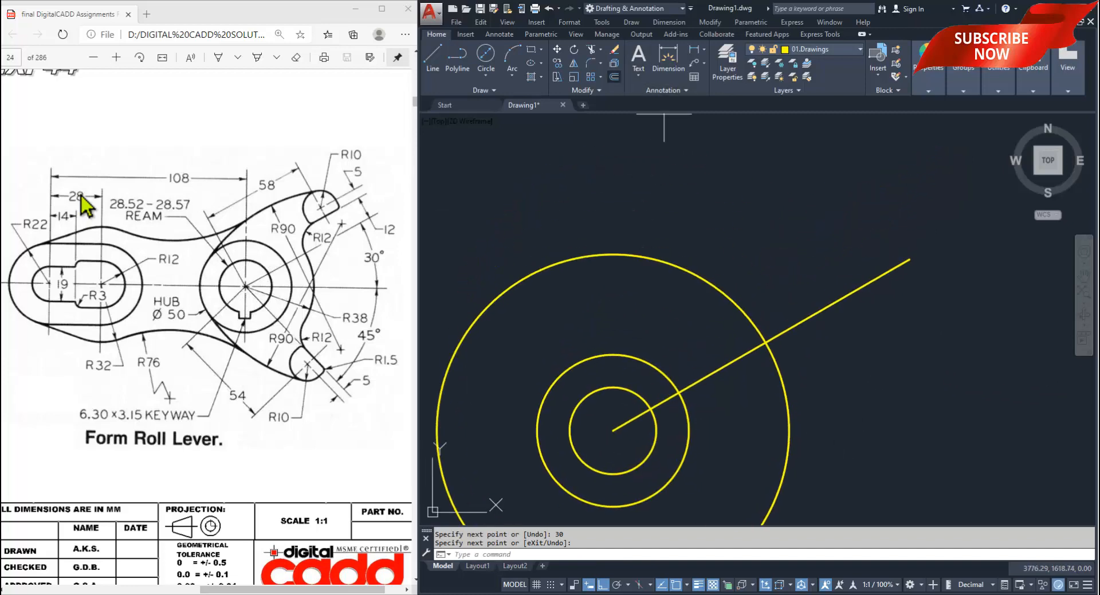
click(614, 77)
text(12)
key(Return)
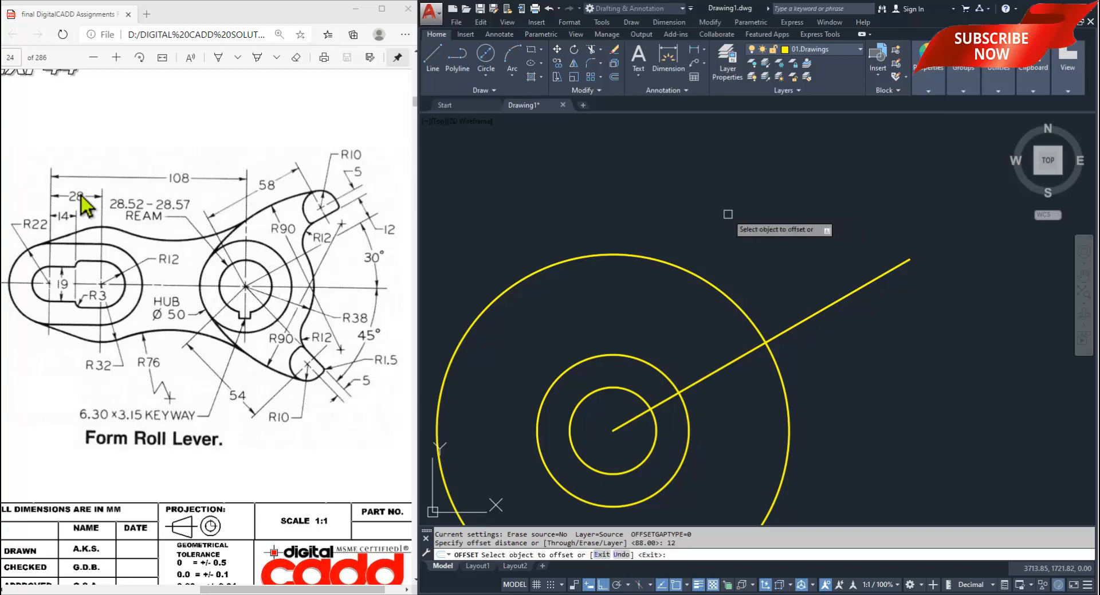
click(828, 314)
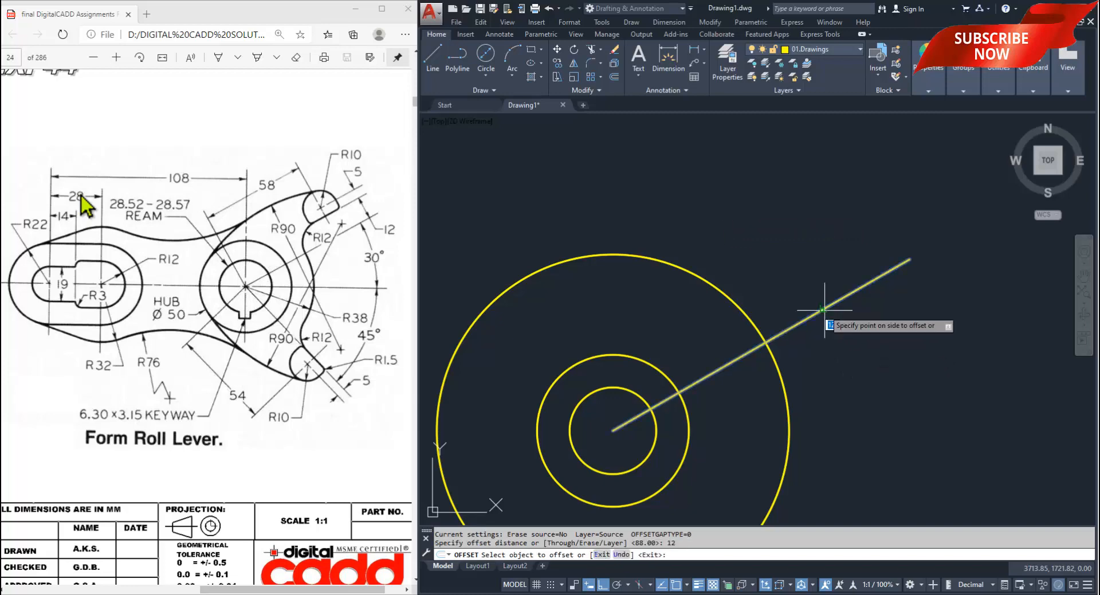
click(746, 249)
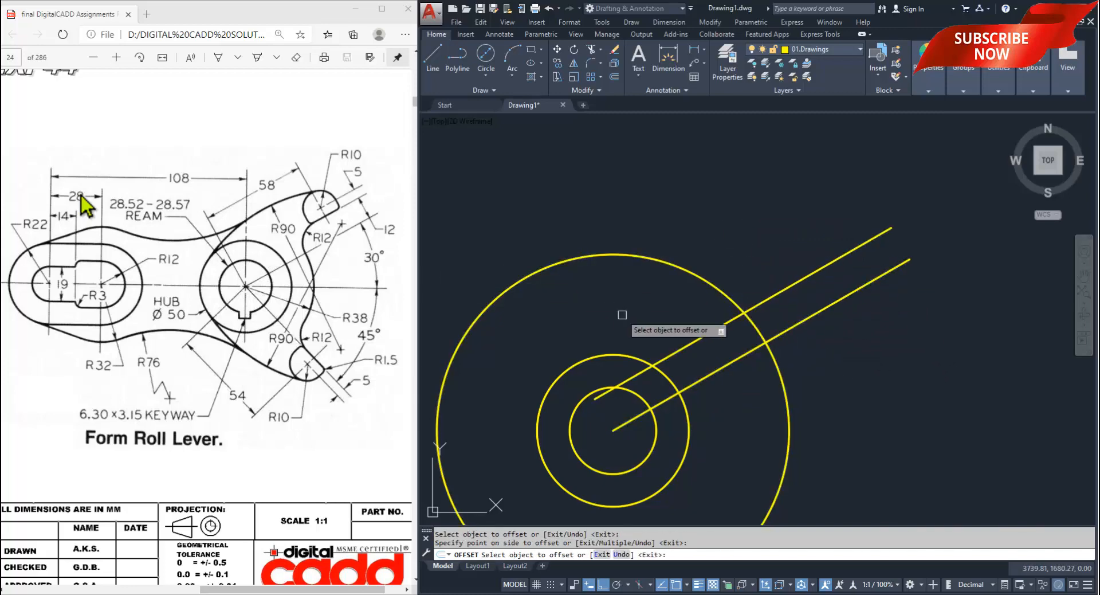
- Offset the new parallel line a further 5 mm to its upper side
click(769, 298)
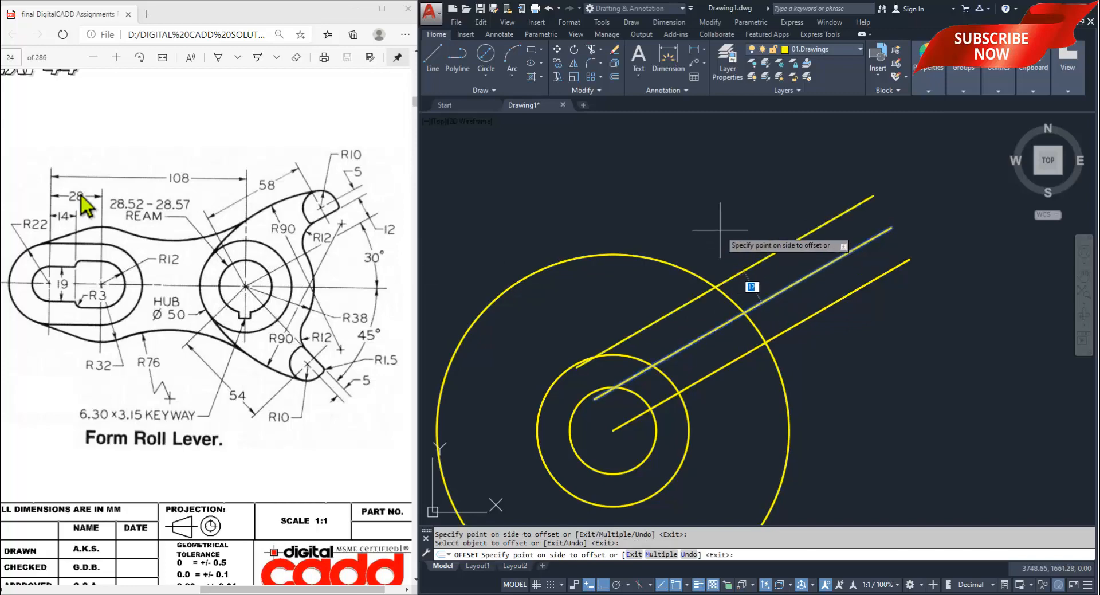
text(5)
key(Return)
key(Return)
- Draw a circle of radius 10 mm where the uppermost angled line crosses the 58 mm radius construction circle
middle_drag(741, 369, 734, 343)
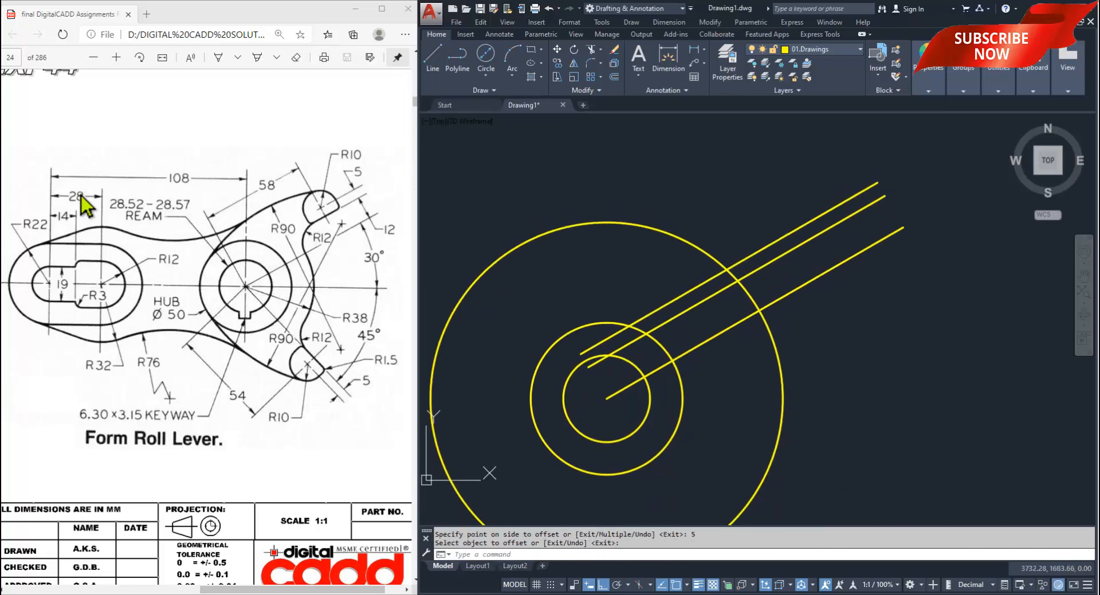
text(c)
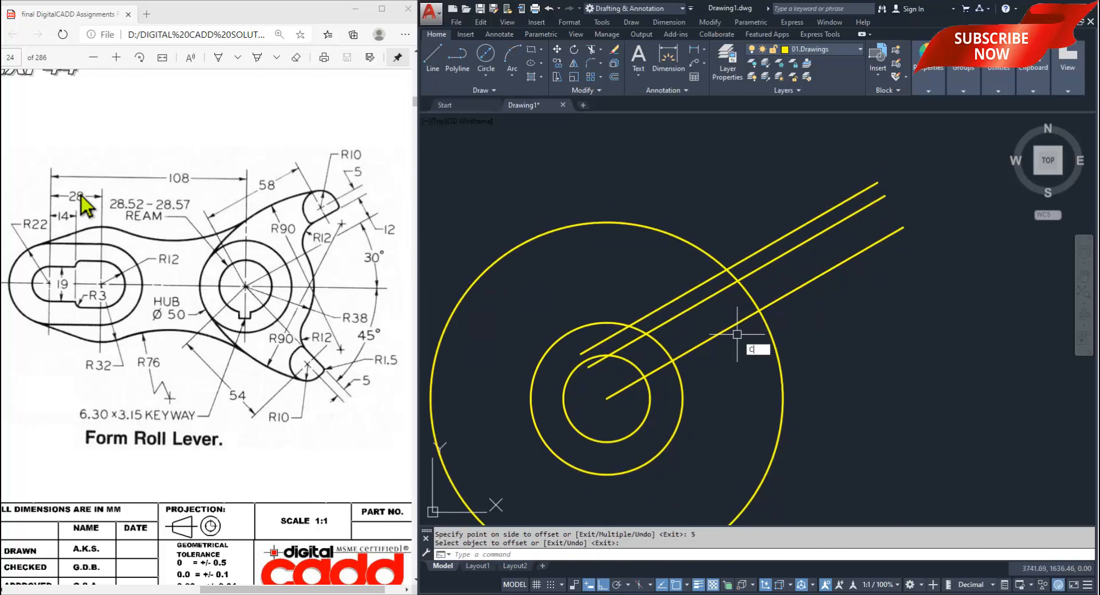
key(Return)
scroll(720, 274, up, 6)
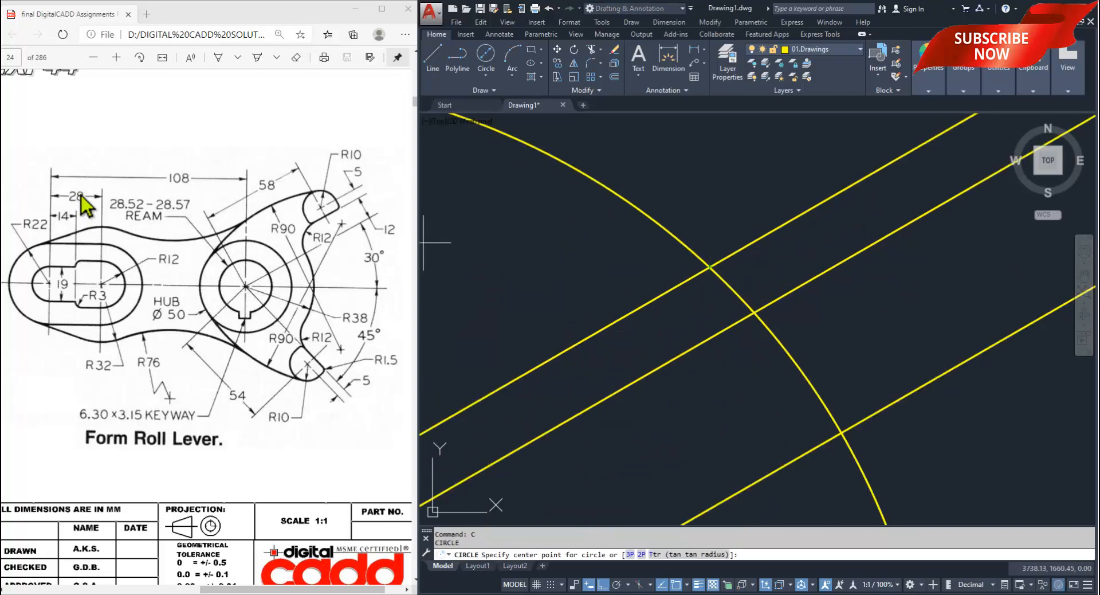
click(709, 266)
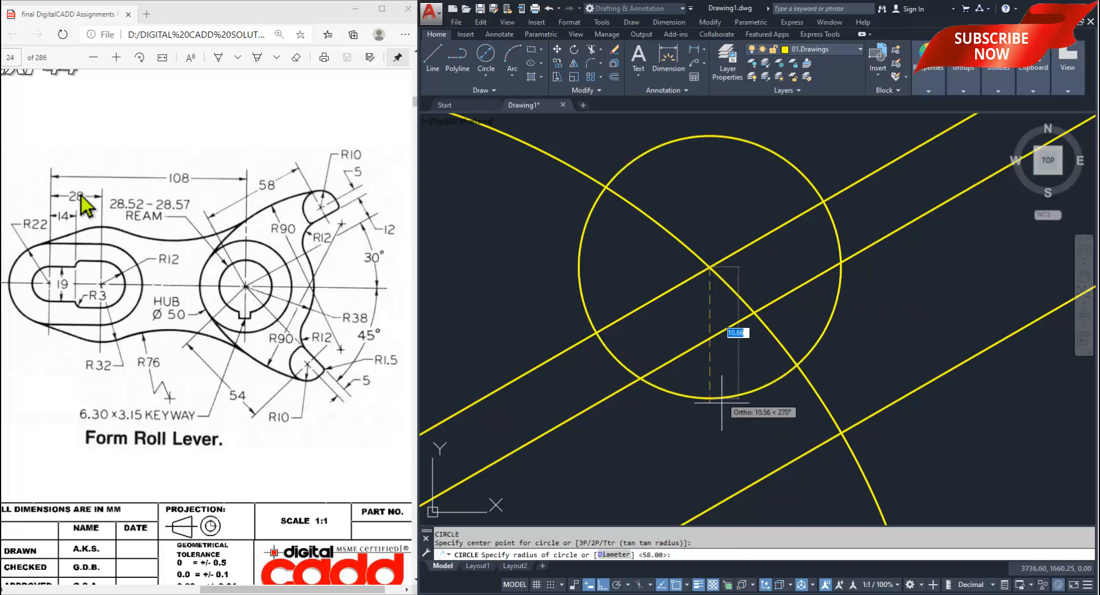
text(10)
key(Return)
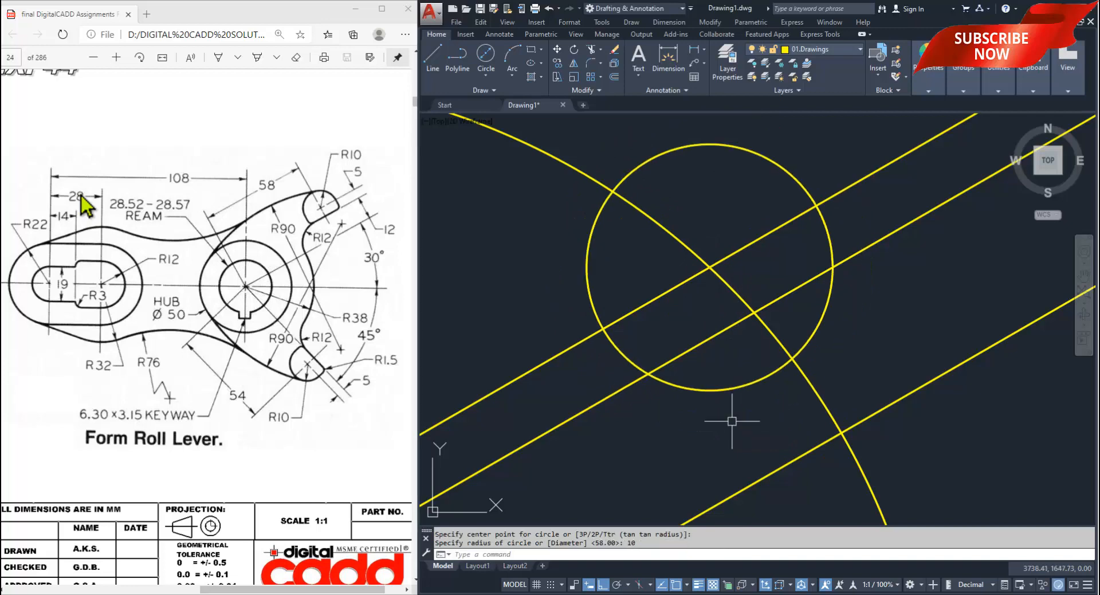
- Draw two short perpendicular lines from the 10 mm radius circle's intersections with the uppermost angled line to the next parallel line
text(l)
key(Return)
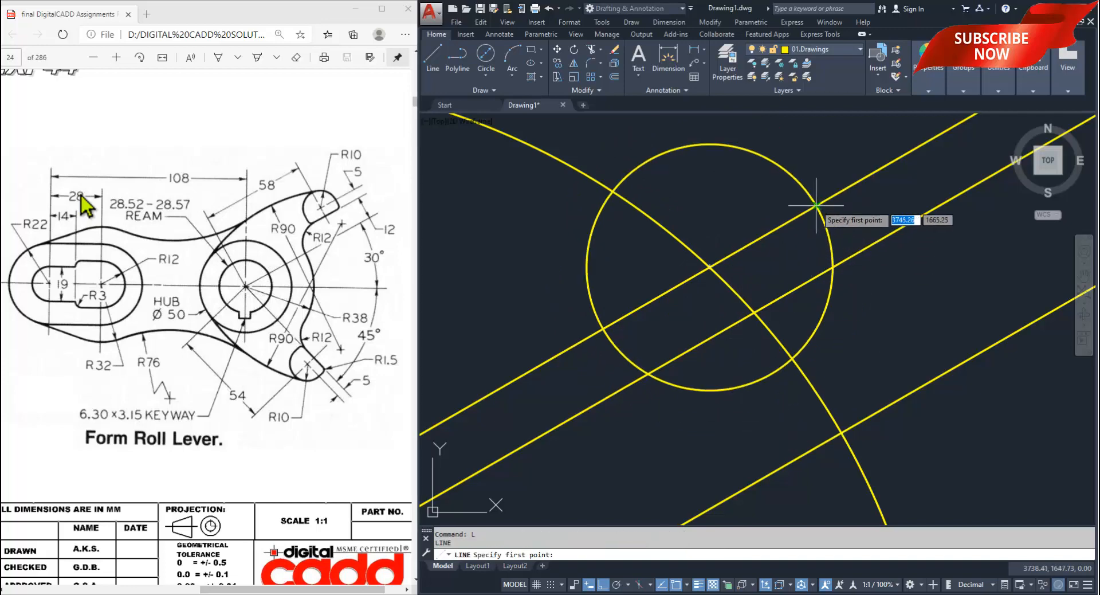
click(816, 206)
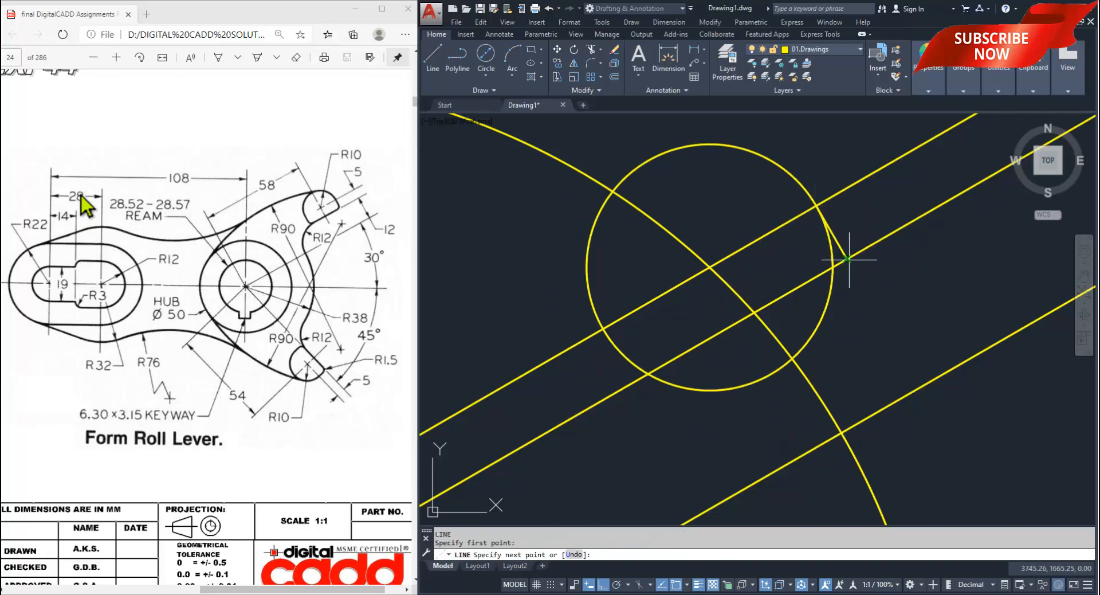
click(846, 258)
key(Return)
key(Return)
click(604, 328)
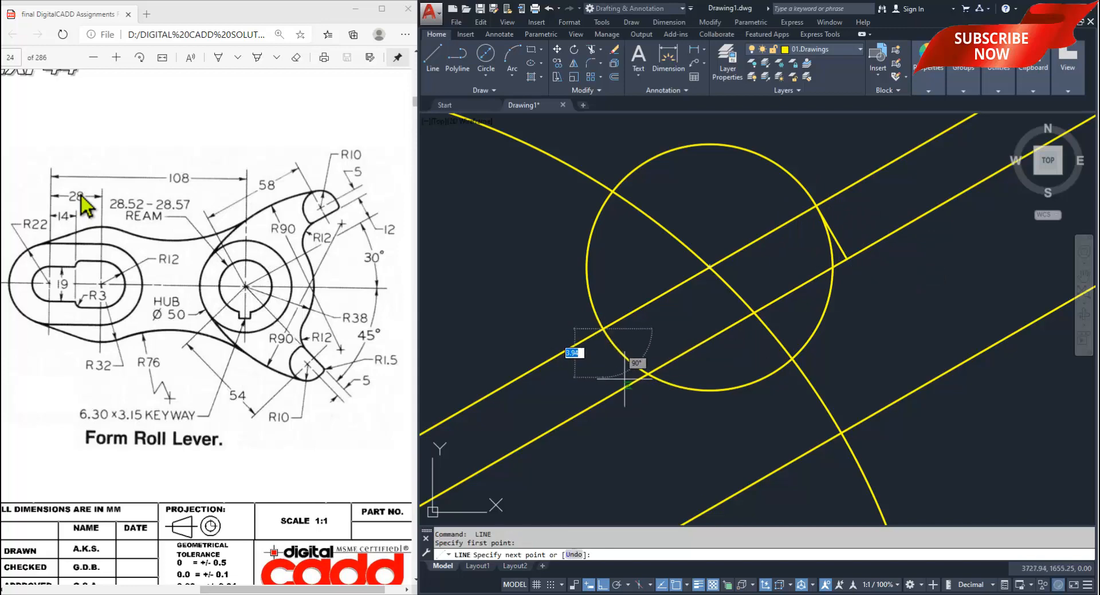
click(633, 377)
key(Return)
- Erase the uppermost angled construction line that passes through the centre of the 10 mm radius circle
scroll(731, 314, down, 4)
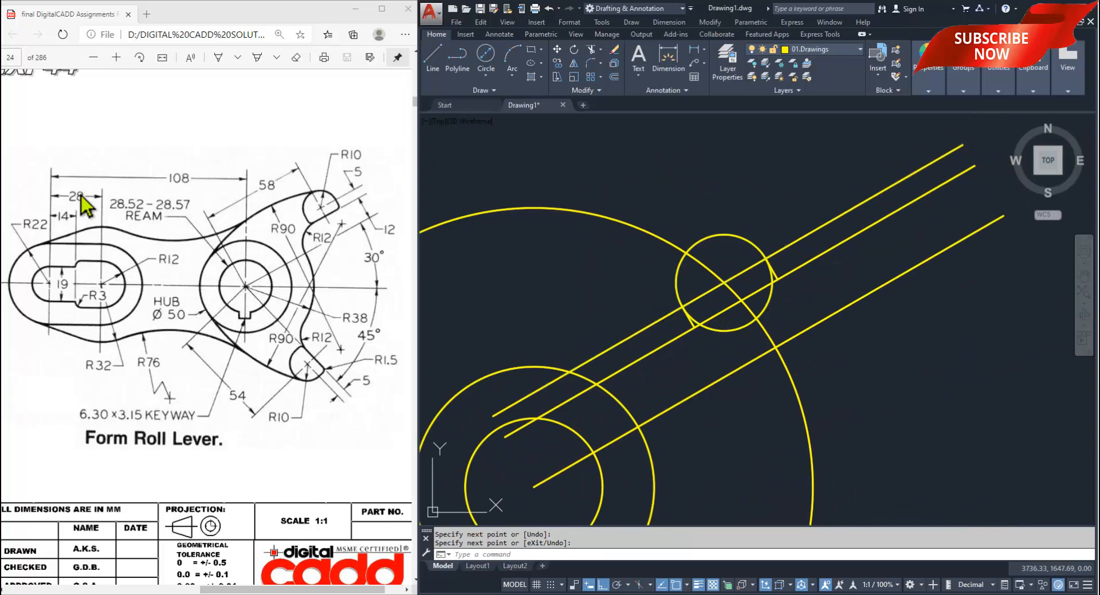
click(826, 224)
text(e)
key(Return)
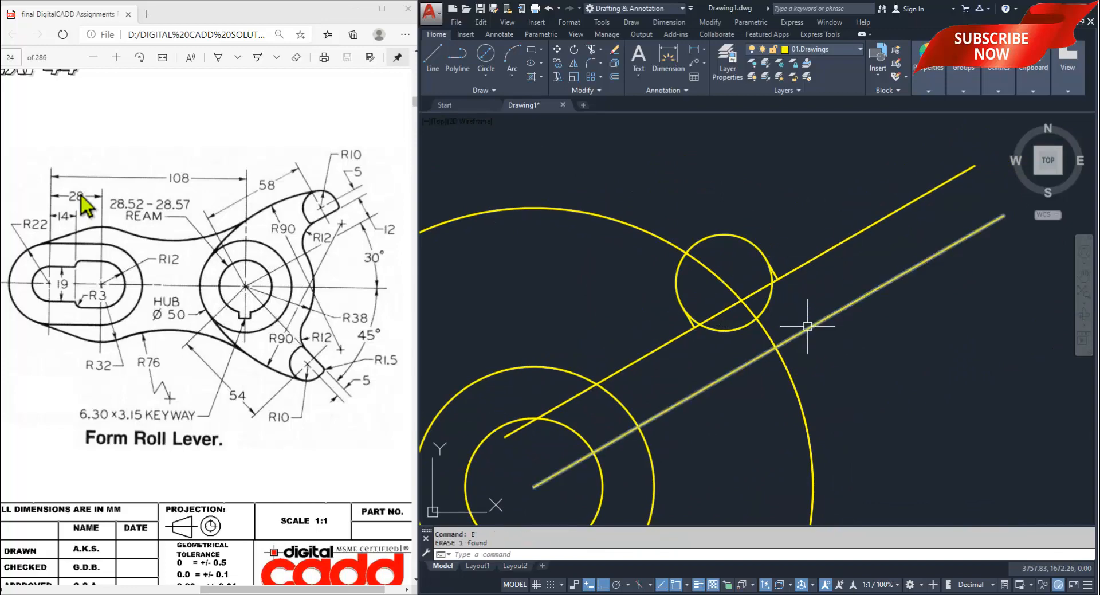
- Trim the 10 mm radius circle's lower arc and the adjoining line beyond the short perpendicular lines to close the upper rounded arm end
text(tr)
key(Return)
key(Return)
scroll(699, 313, up, 4)
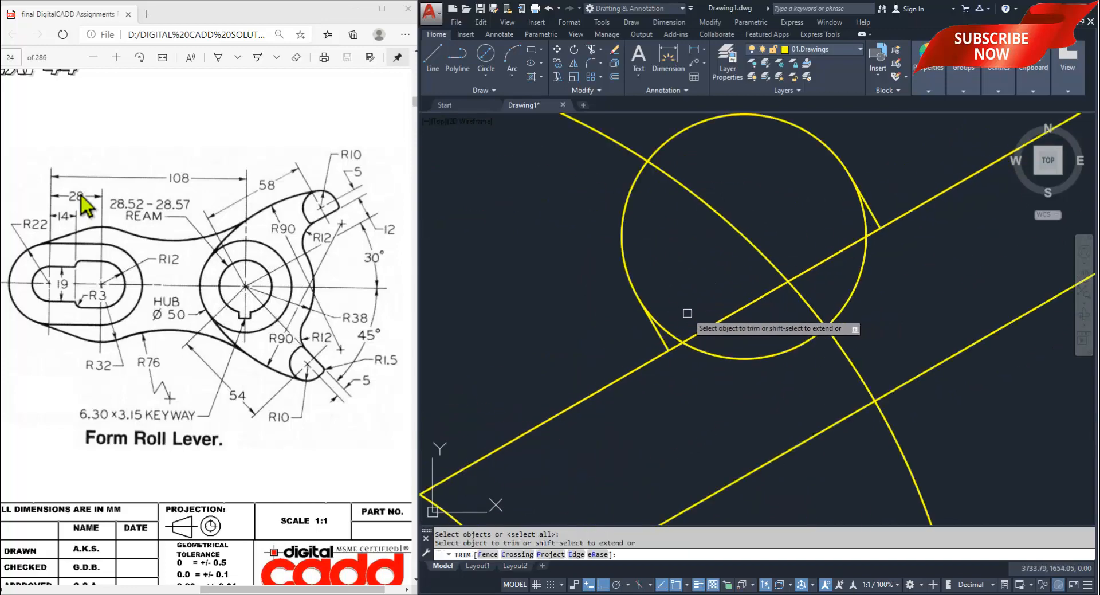
click(740, 359)
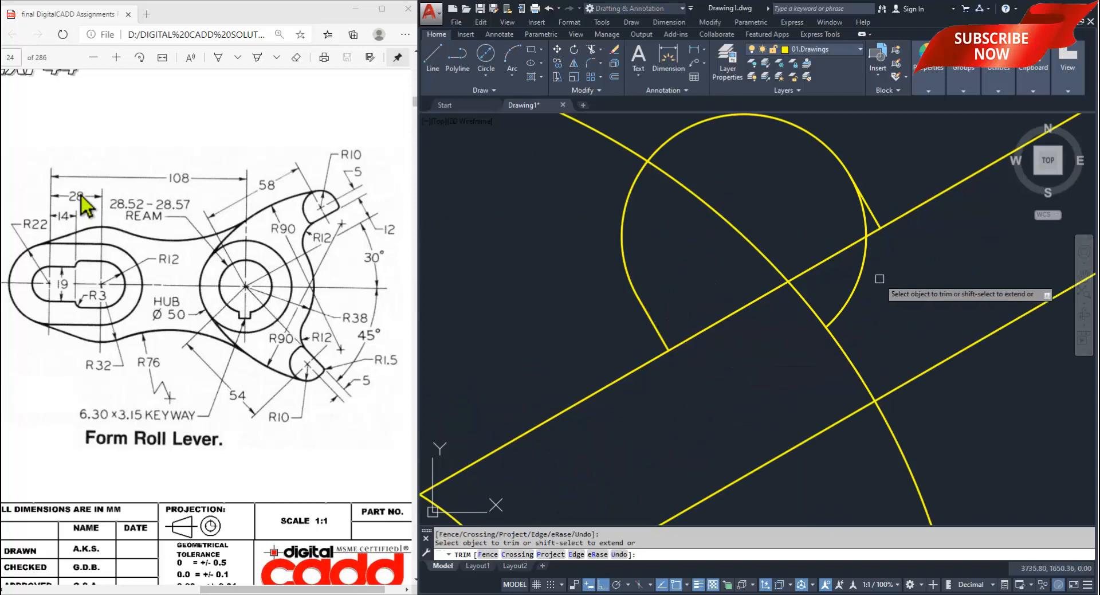
click(859, 268)
click(864, 212)
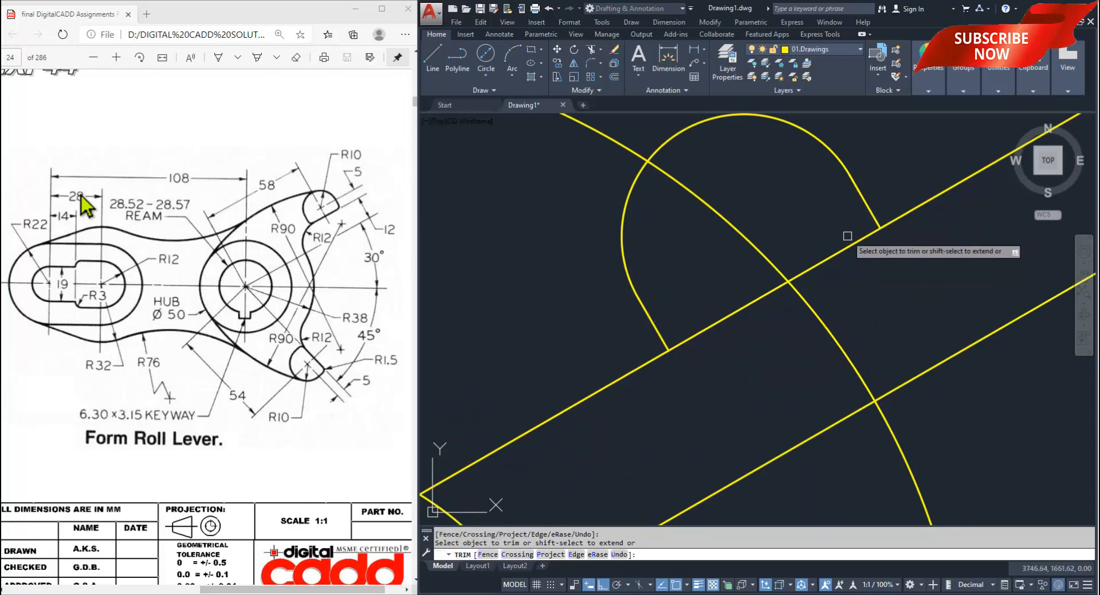
scroll(847, 236, down, 4)
key(Return)
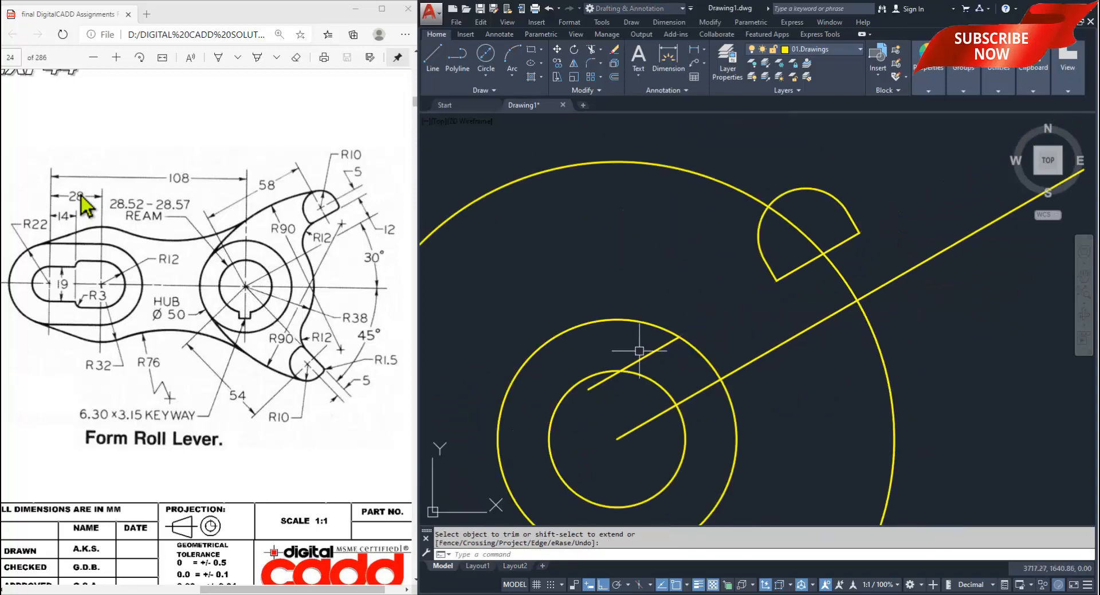
- Erase the leftover stub of the offset line inside the hub circle
click(636, 362)
text(E)
key(Return)
scroll(663, 354, down, 4)
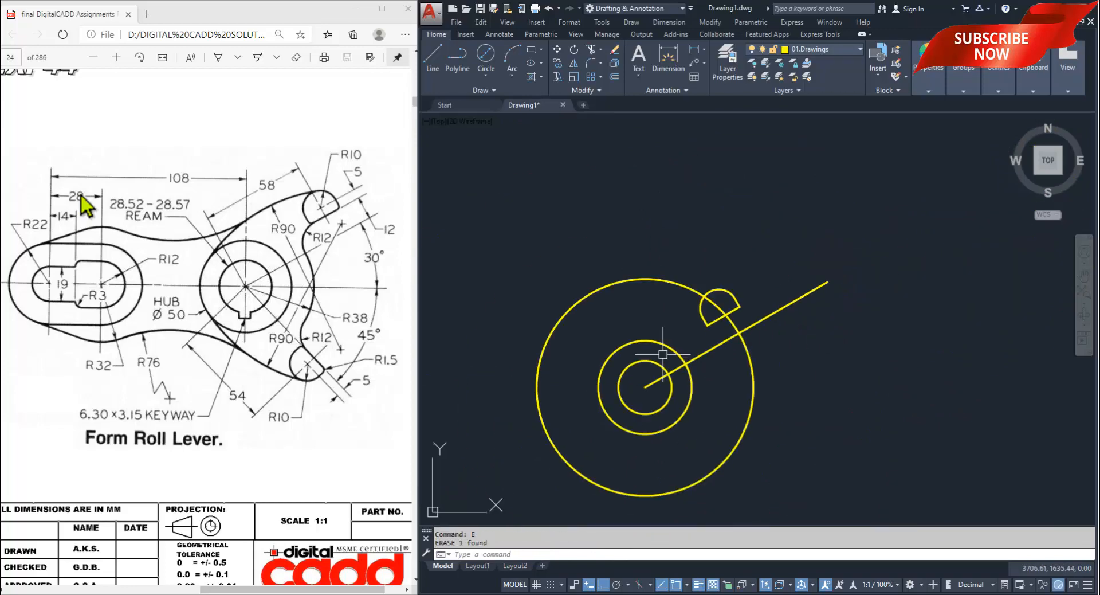
- Set the radius of the 58 mm construction circle around the hub to 54 mm
middle_drag(700, 405, 692, 364)
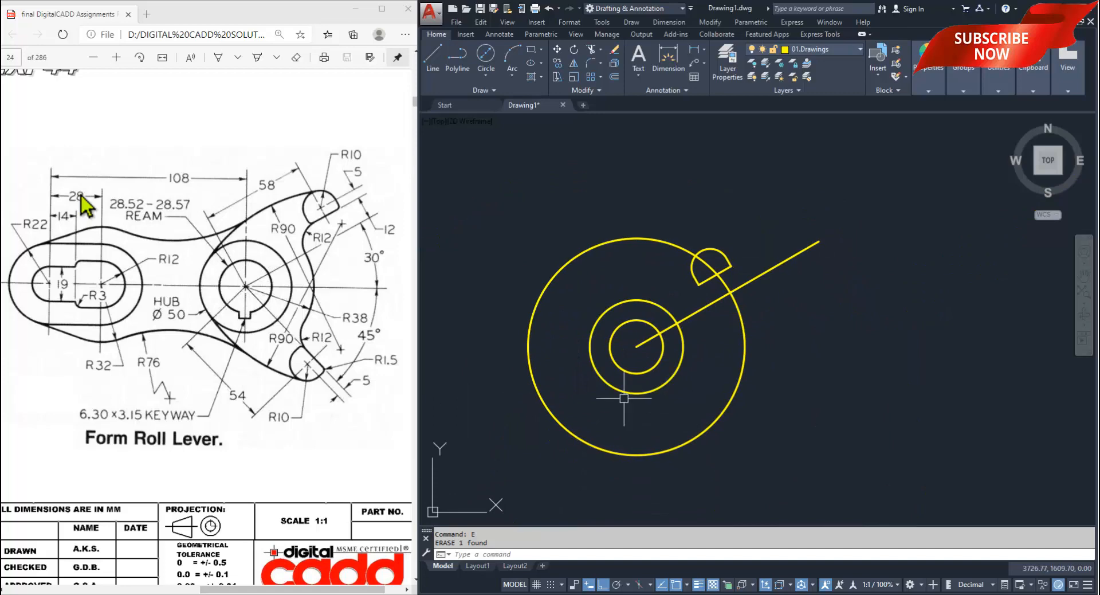
middle_drag(629, 400, 651, 391)
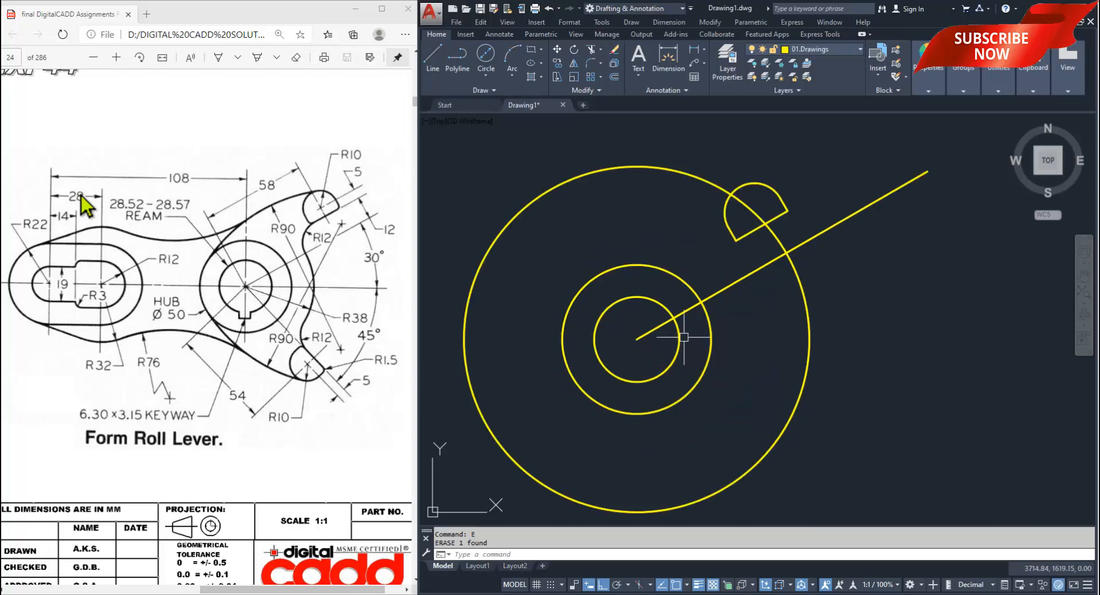
scroll(685, 384, up, 2)
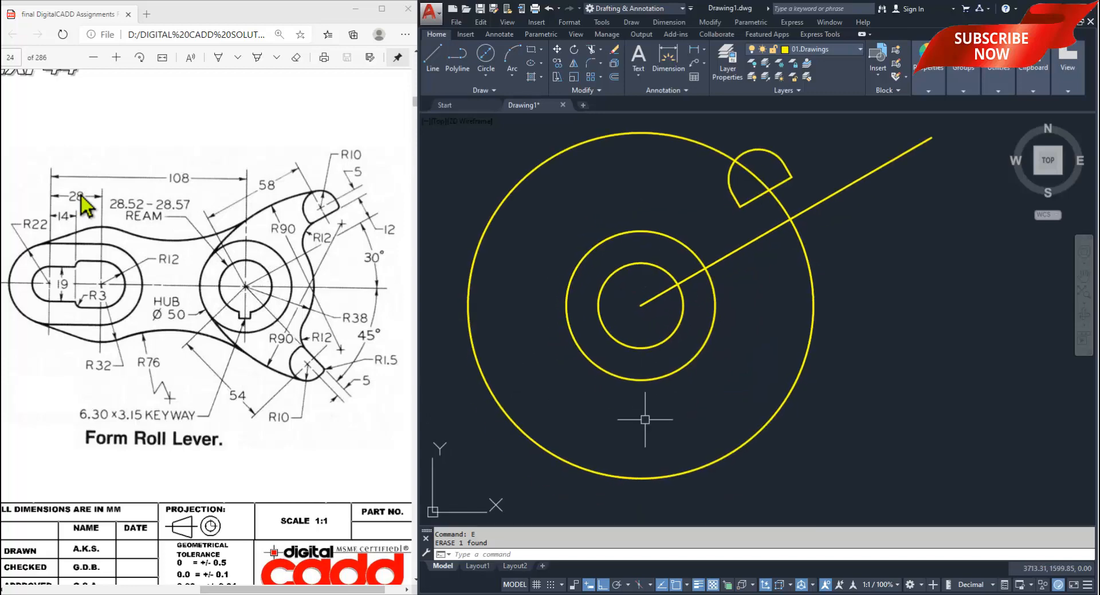
click(814, 281)
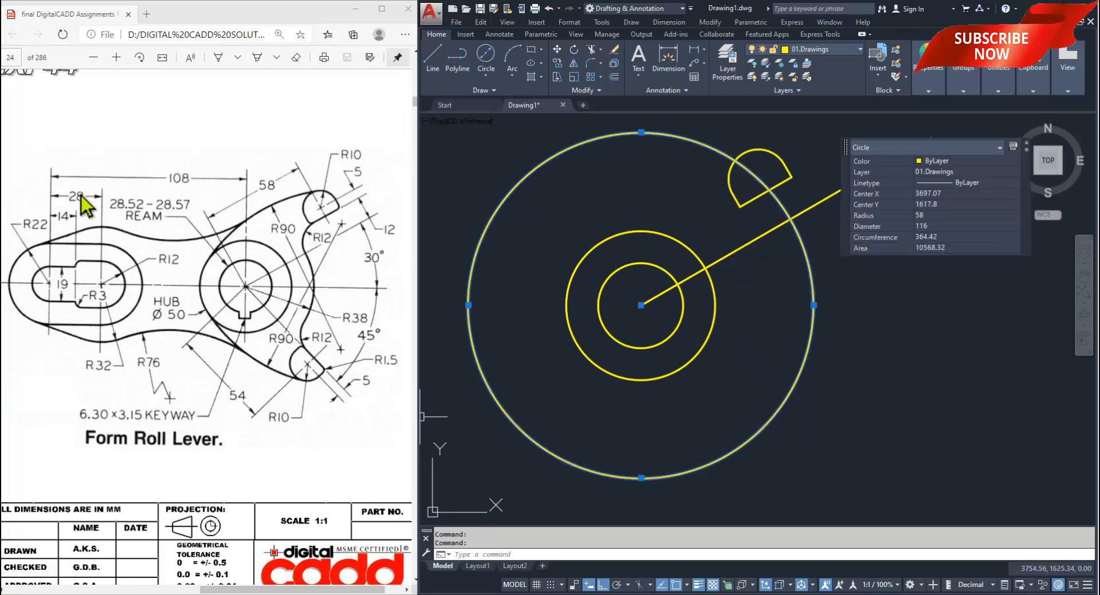
click(929, 215)
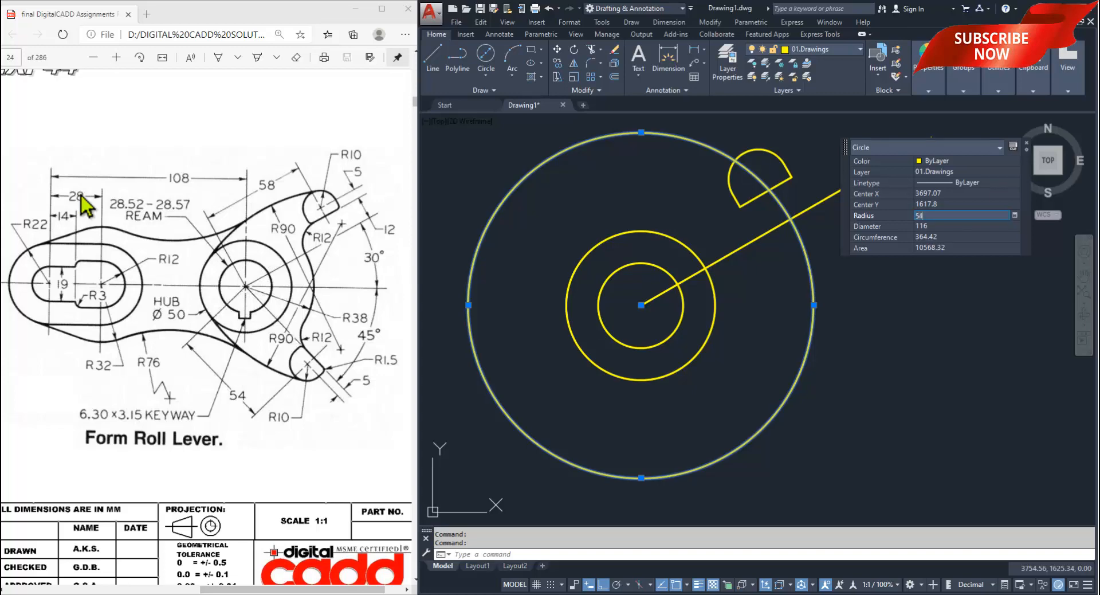
text(54)
key(Return)
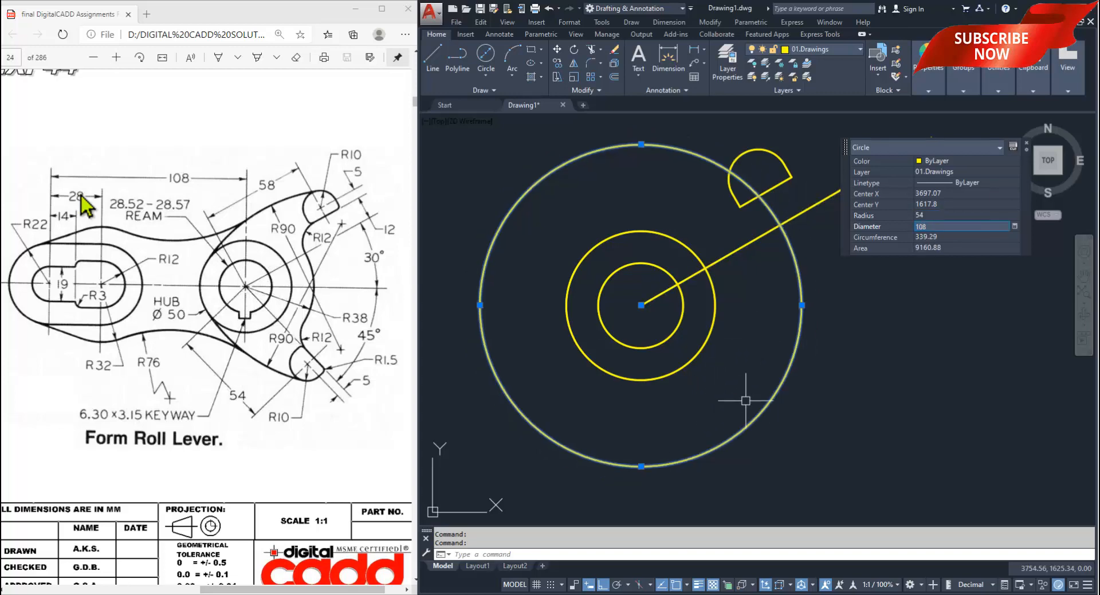
key(Escape)
- Draw a construction line about 99 mm long from the hub centre at an angle of -45 degrees
middle_drag(769, 395, 795, 388)
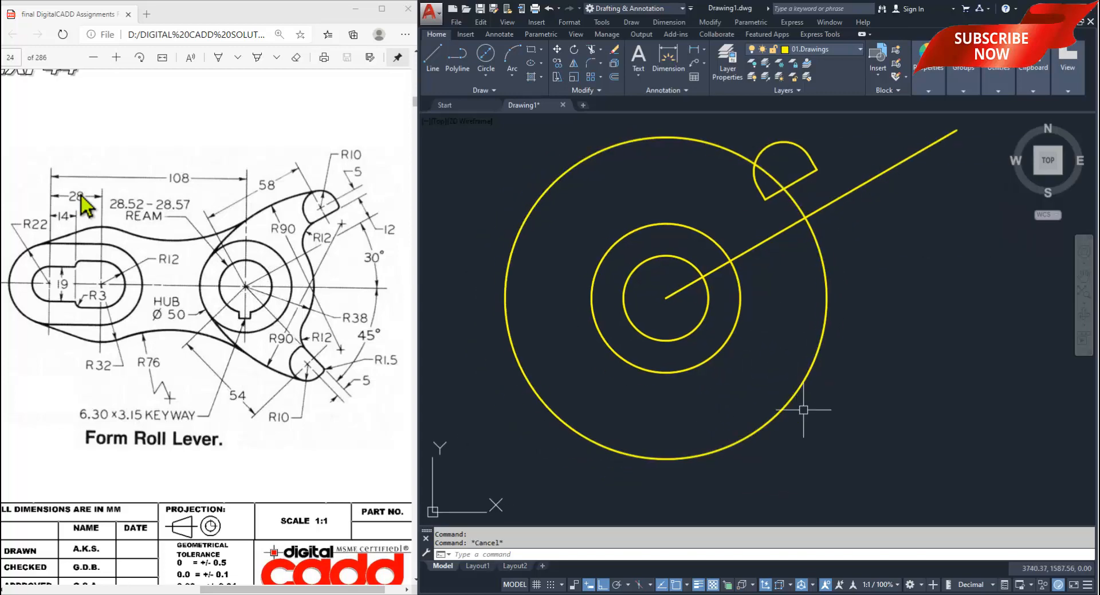
text(l)
key(Return)
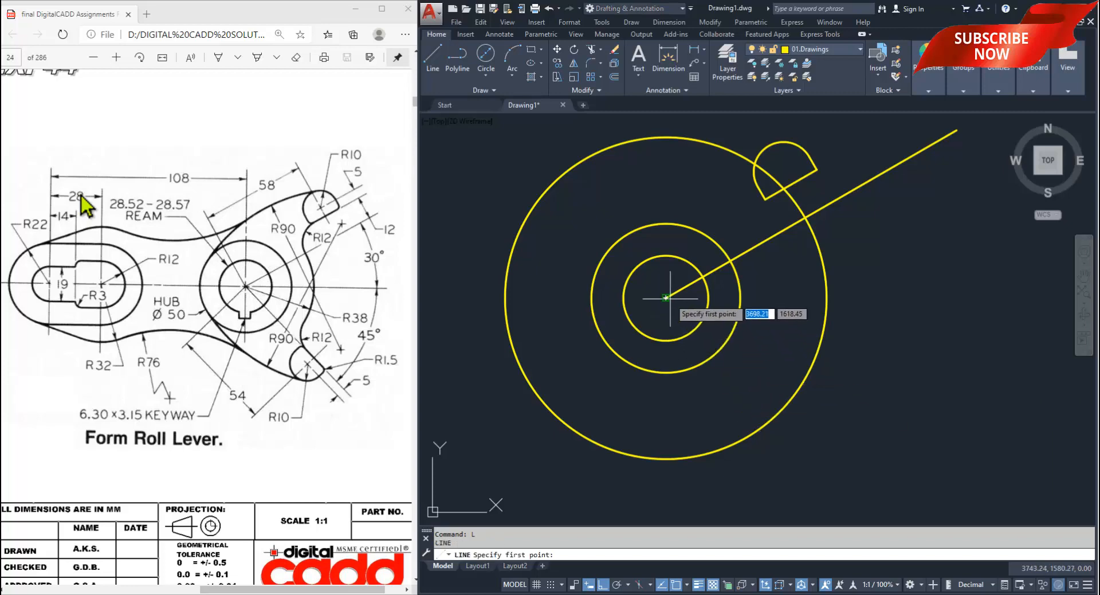
click(666, 298)
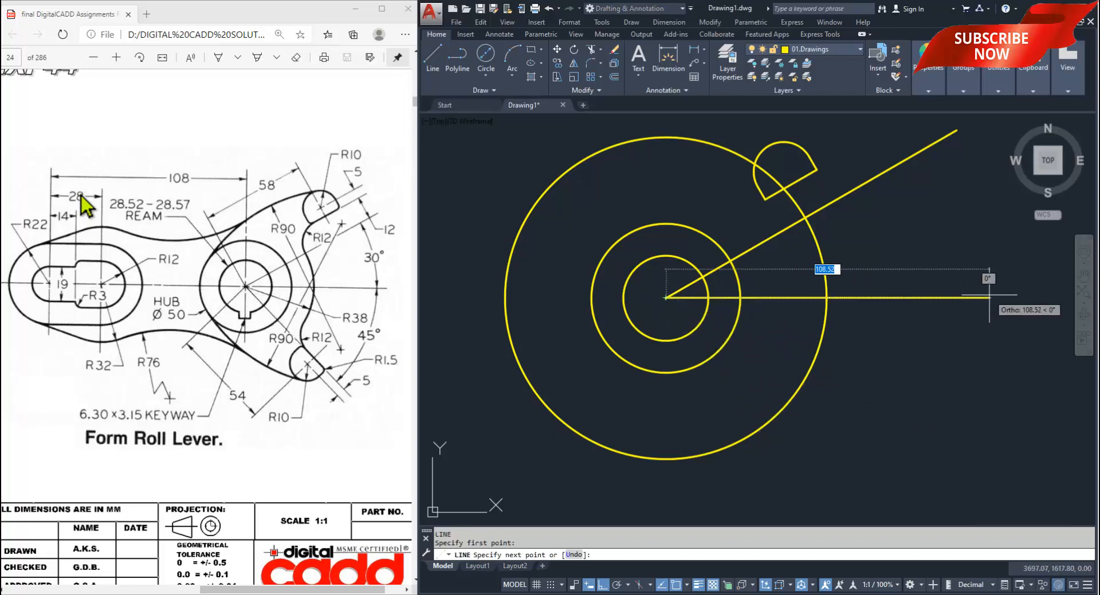
key(Tab)
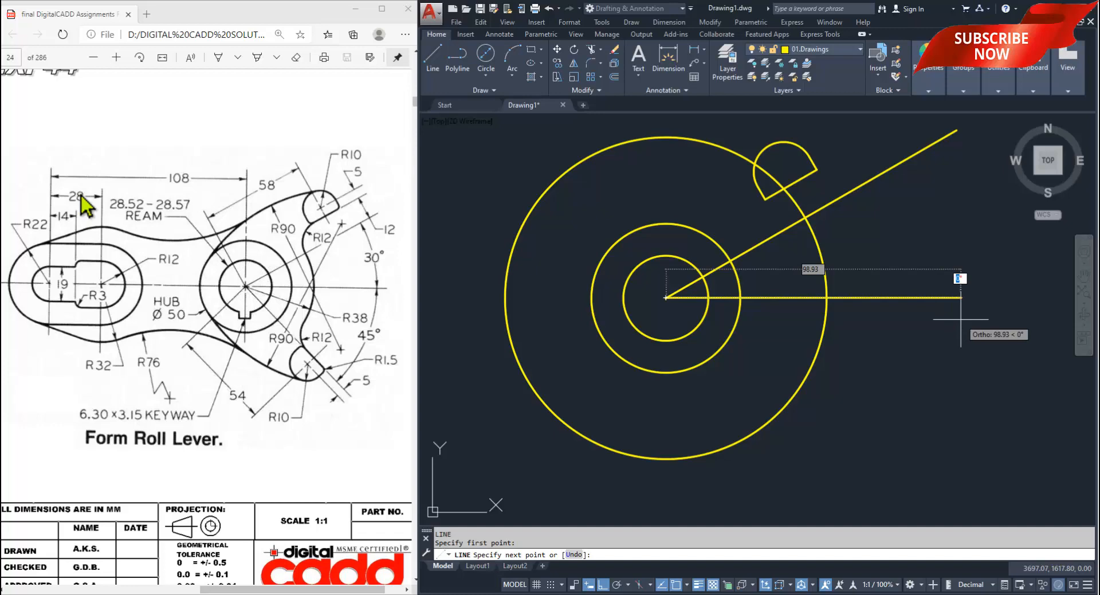
text(-45)
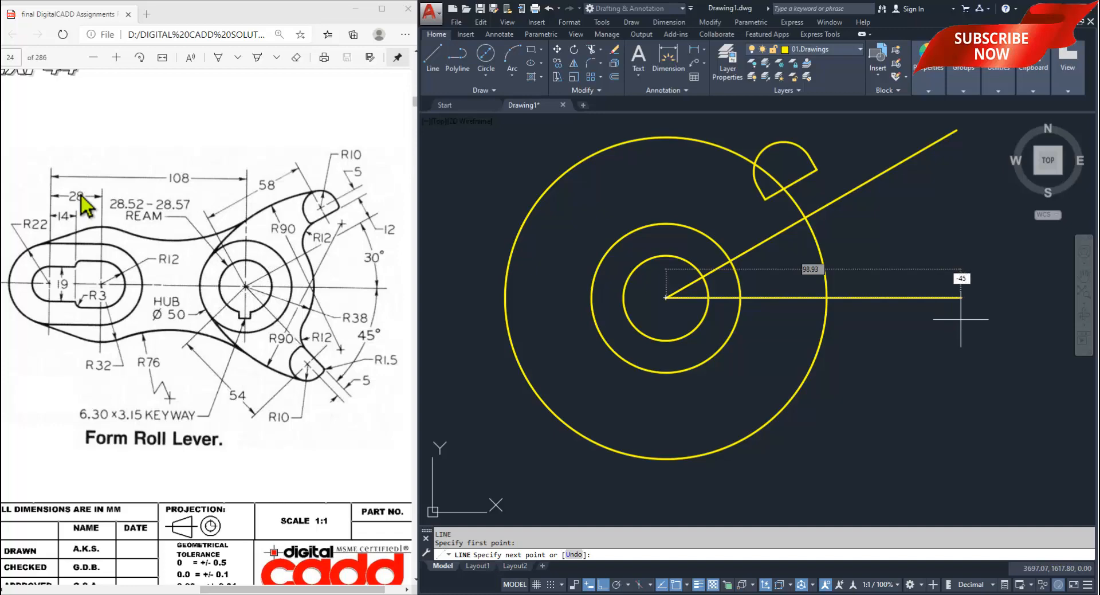
key(Return)
key(Return)
- Offset the -45 degree construction line 5 mm to its lower-left side
middle_drag(845, 376, 833, 352)
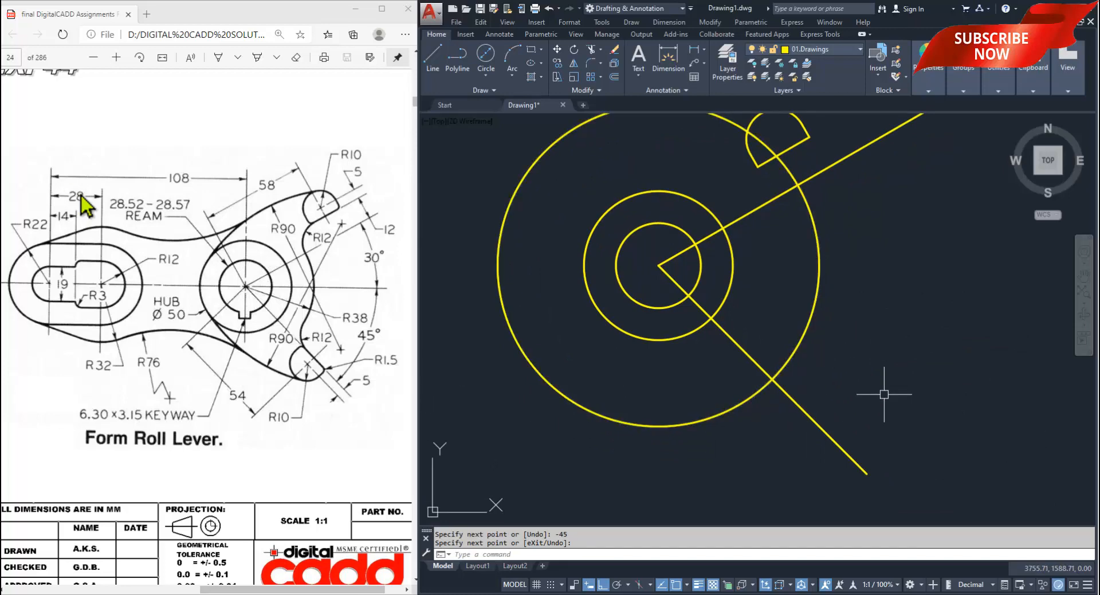
text(O)
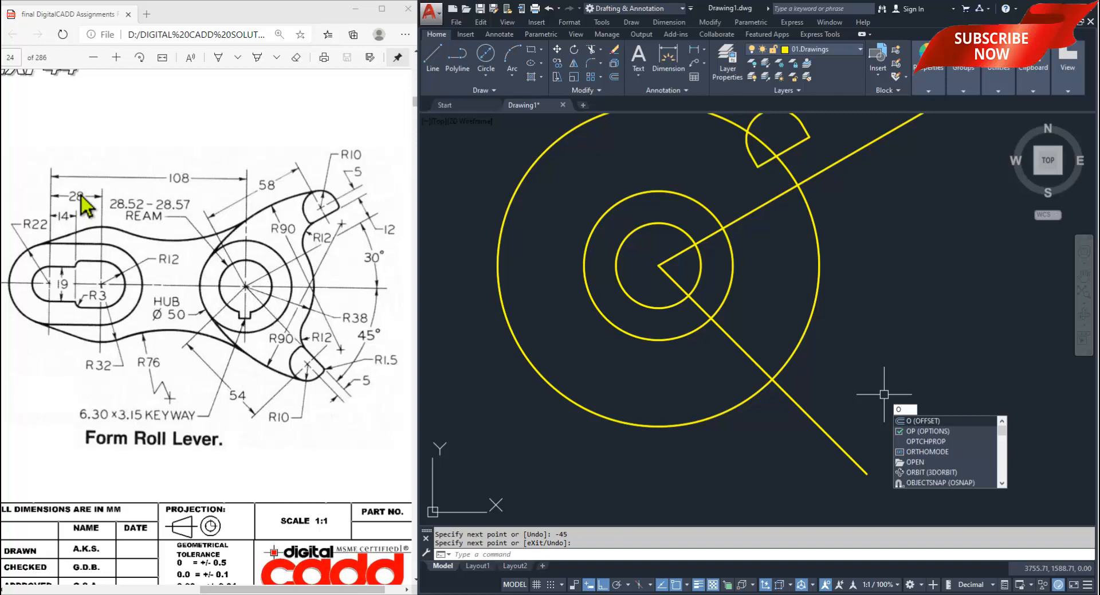
key(Return)
text(5)
key(Return)
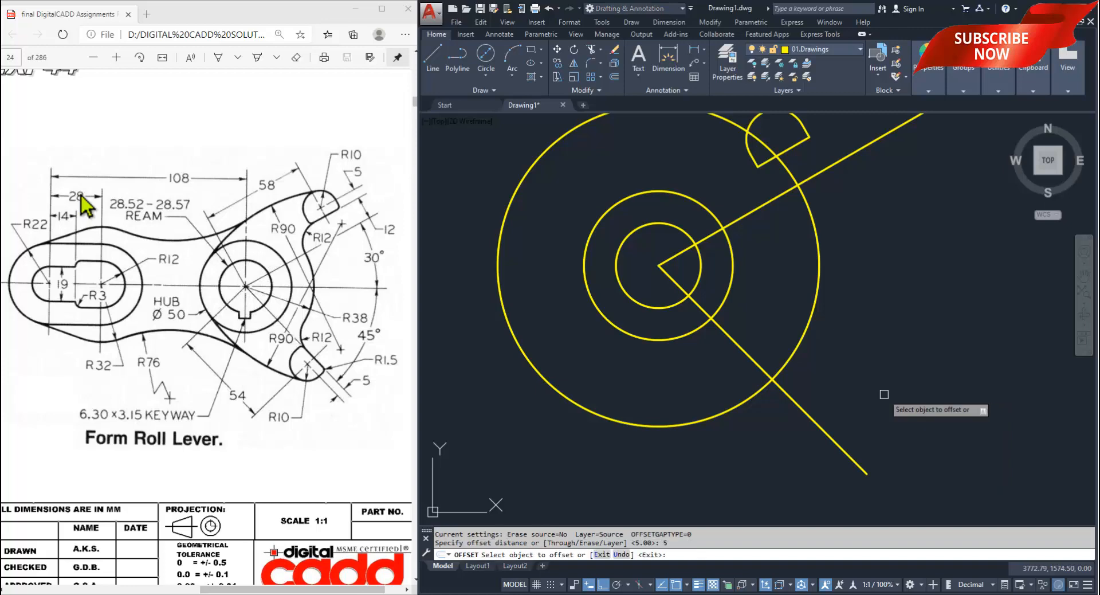
click(797, 403)
click(742, 442)
key(Return)
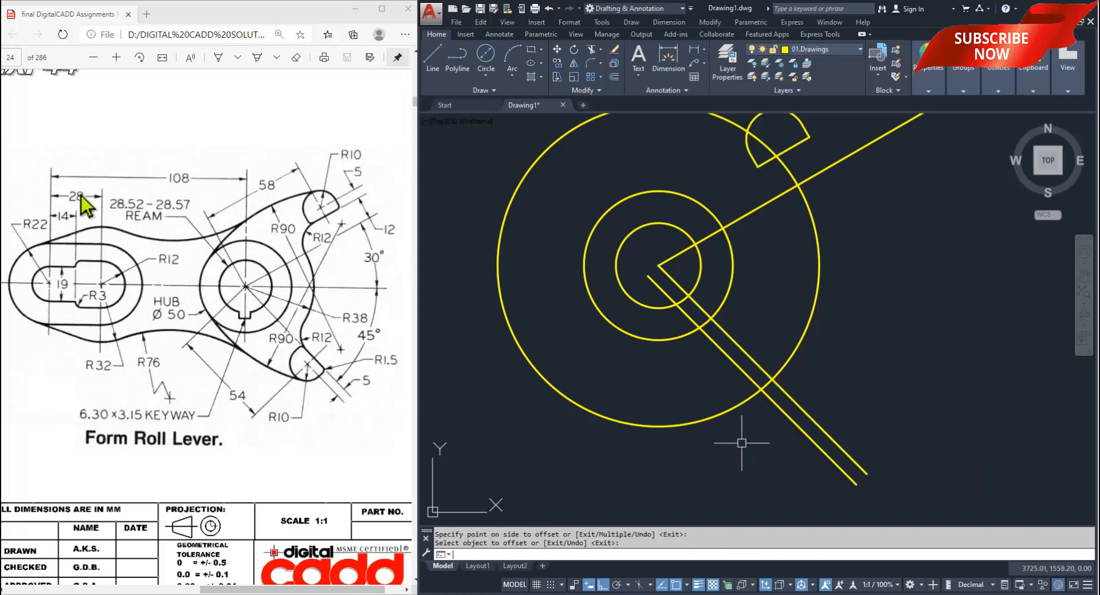
- Draw a circle of radius 10 mm where the offset line crosses the 54 mm radius construction circle
text(C)
key(Return)
scroll(768, 441, up, 4)
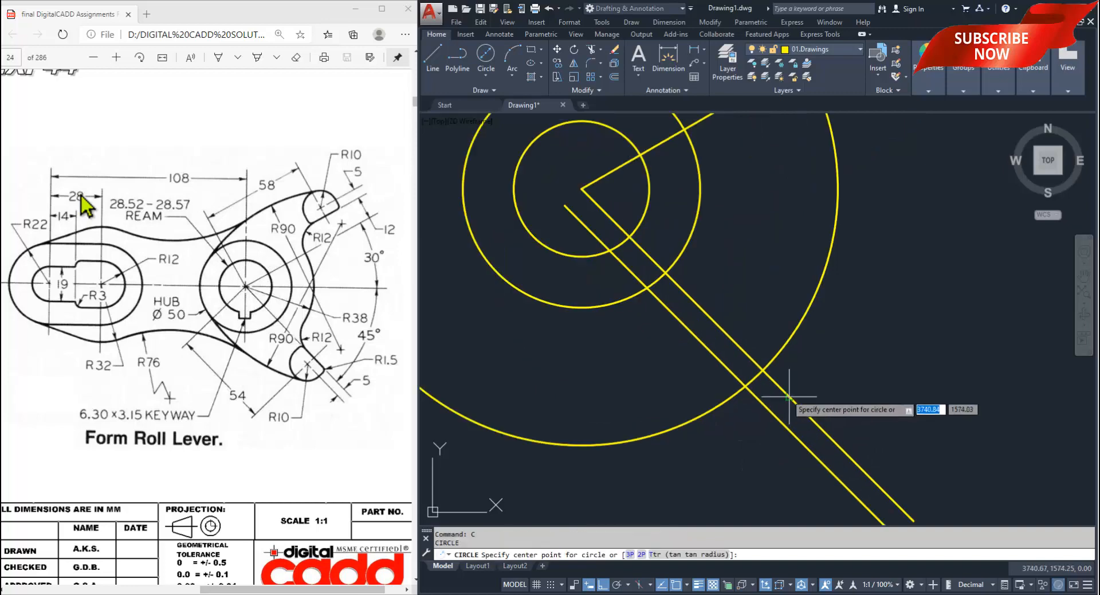
click(721, 380)
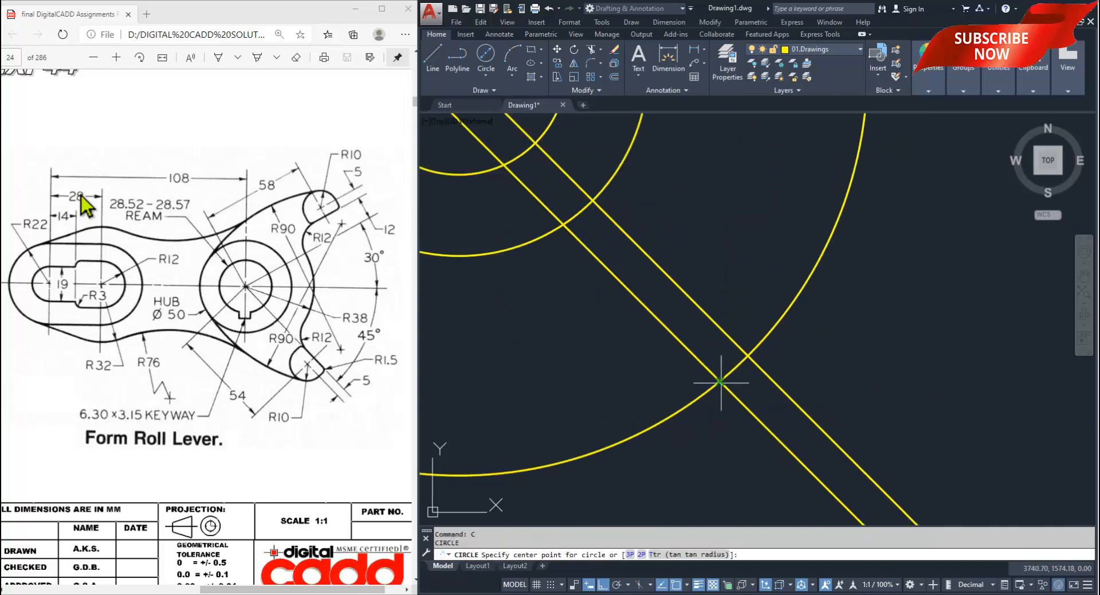
text(10)
key(Return)
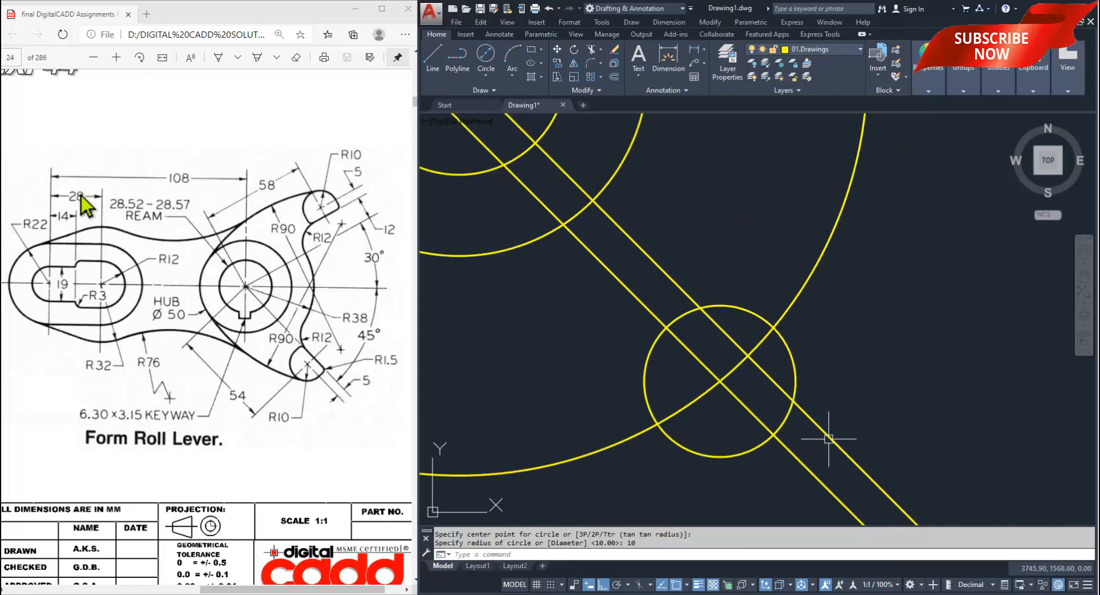
- Draw two short perpendicular lines from the lower 10 mm radius circle's intersections with the offset line to the -45 degree line
text(l)
key(Return)
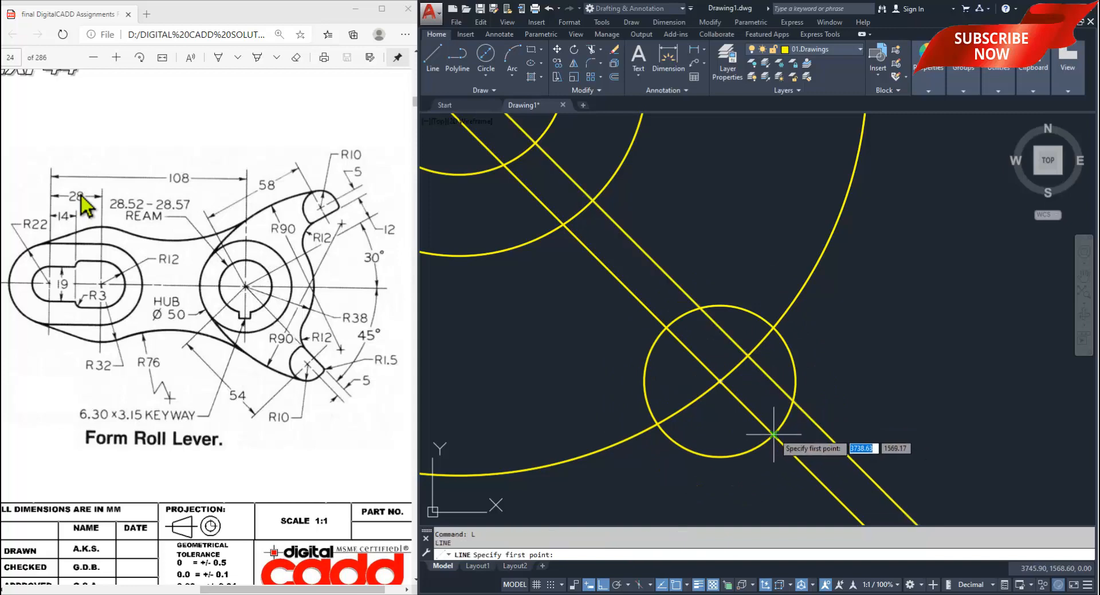
click(774, 433)
click(798, 408)
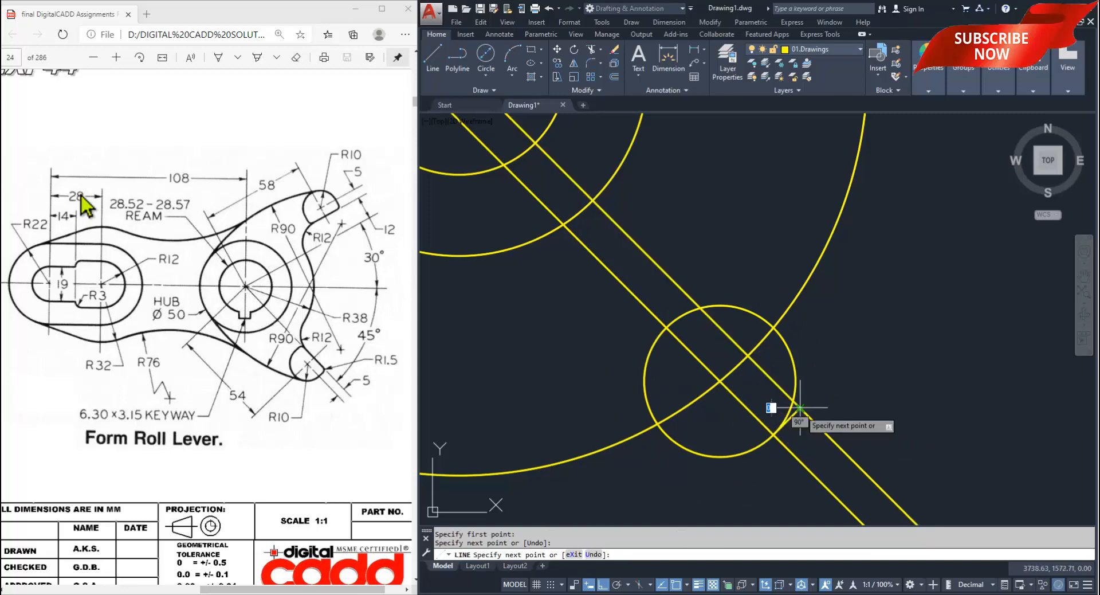
key(Return)
key(Return)
click(667, 327)
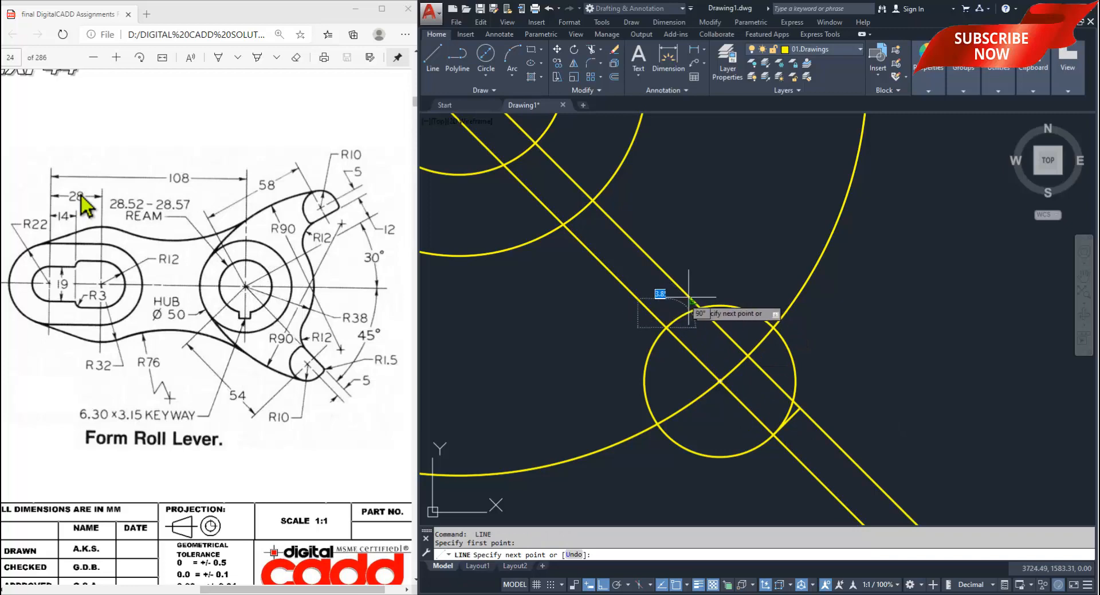
click(693, 302)
key(Return)
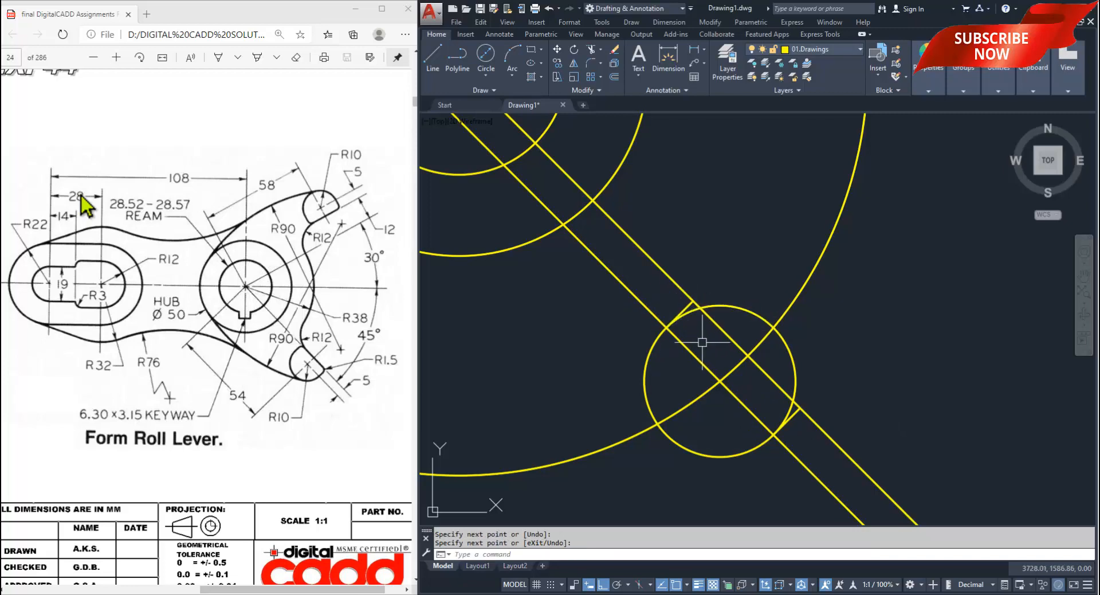
- Trim the lower circle's upper arc and the -45 degree line beyond the short perpendicular lines to close the lower rounded arm end
scroll(739, 321, up, 3)
text(tr)
key(Return)
key(Return)
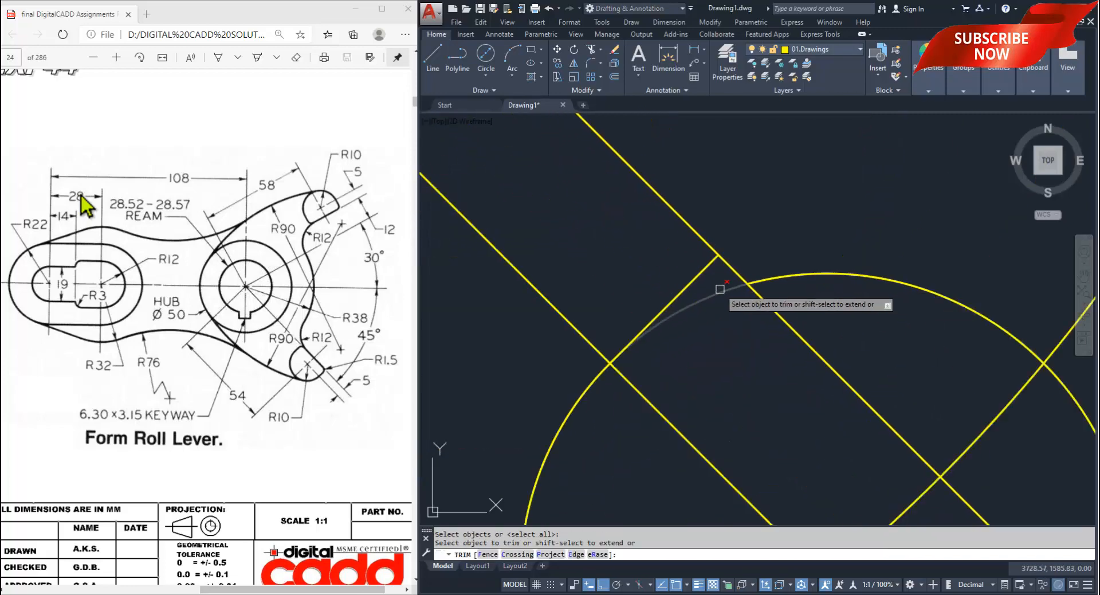
scroll(734, 301, down, 4)
click(782, 322)
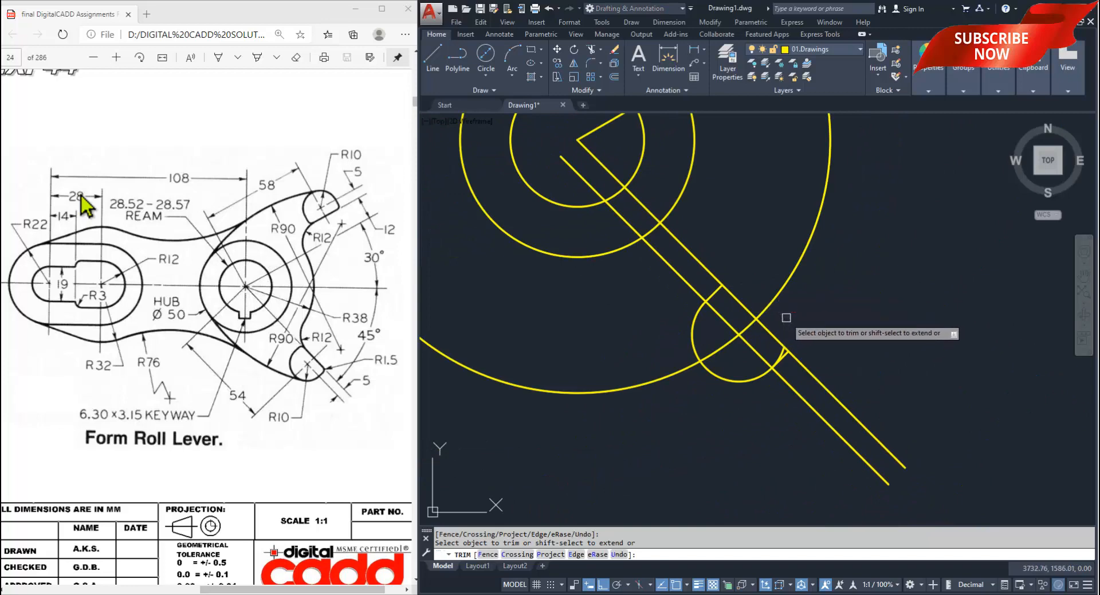
scroll(779, 330, up, 3)
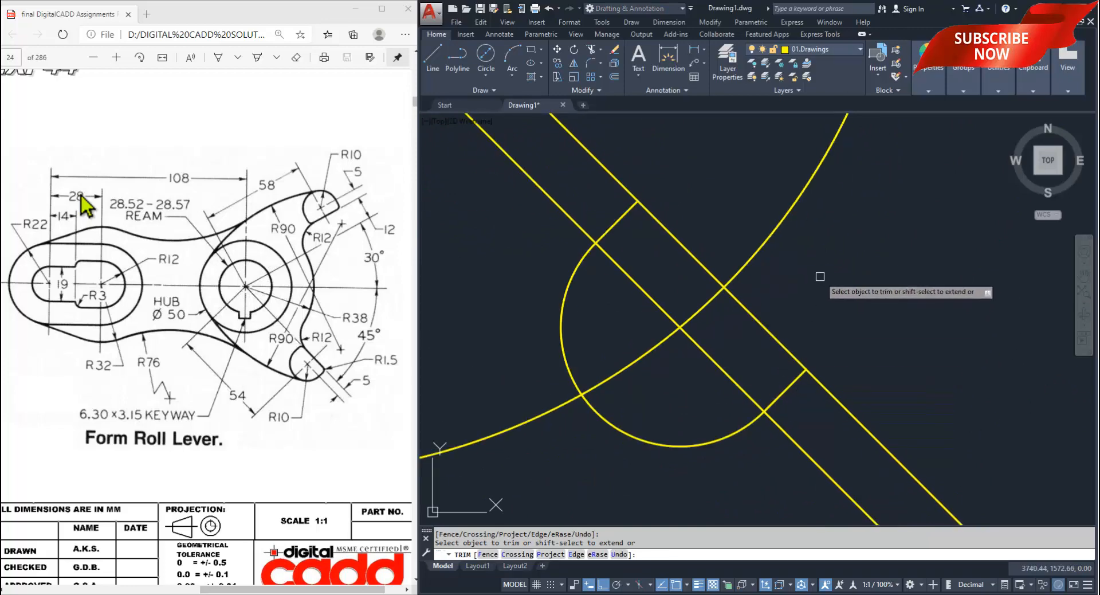
scroll(820, 275, down, 2)
click(831, 342)
scroll(824, 352, down, 2)
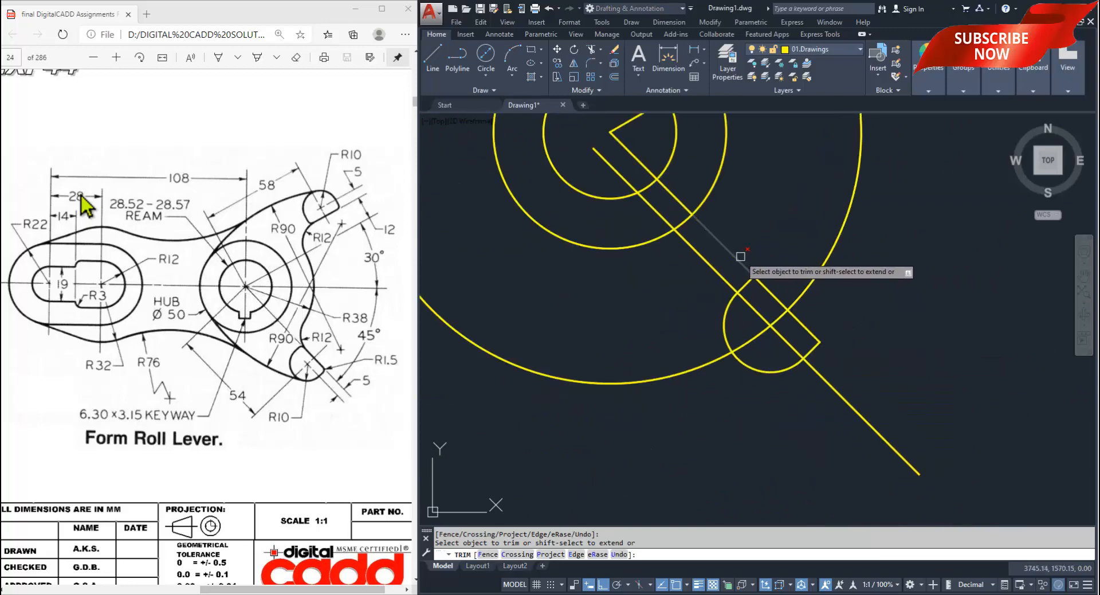
key(Return)
middle_drag(713, 244, 711, 353)
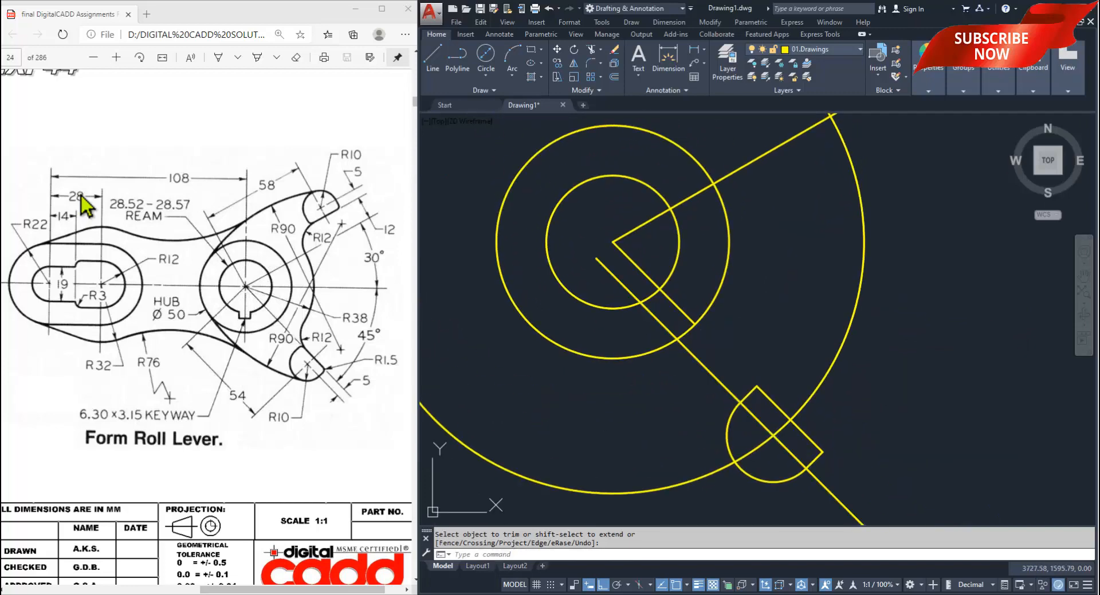
- Erase the 30 degree line, the remaining -45 degree line stub at the hub and its 5 mm offset line
key(Return)
click(702, 360)
click(680, 308)
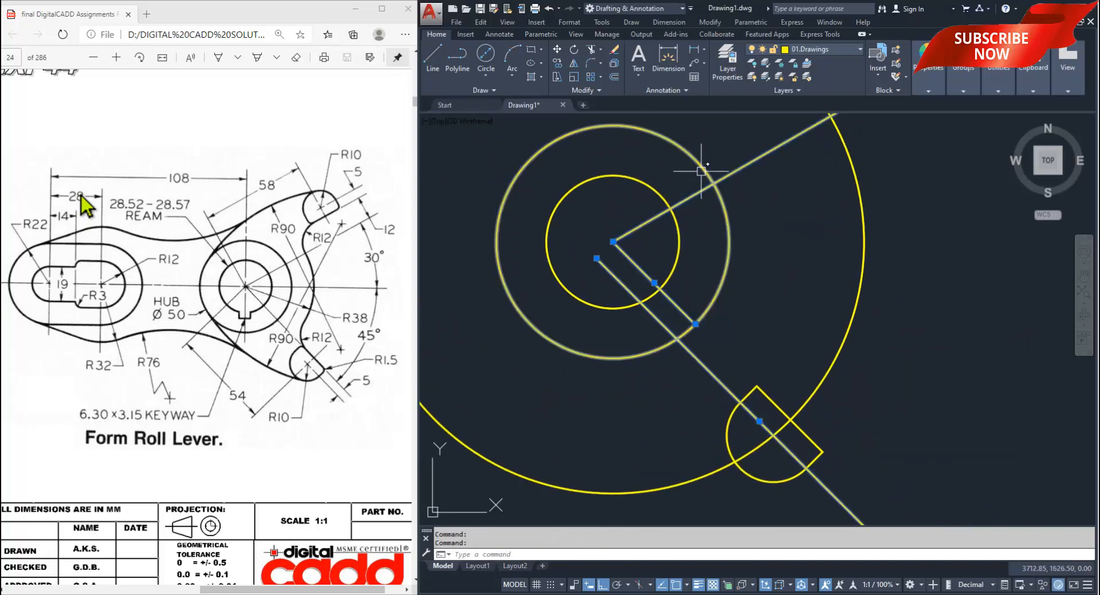
text(E)
key(Return)
scroll(702, 396, down, 5)
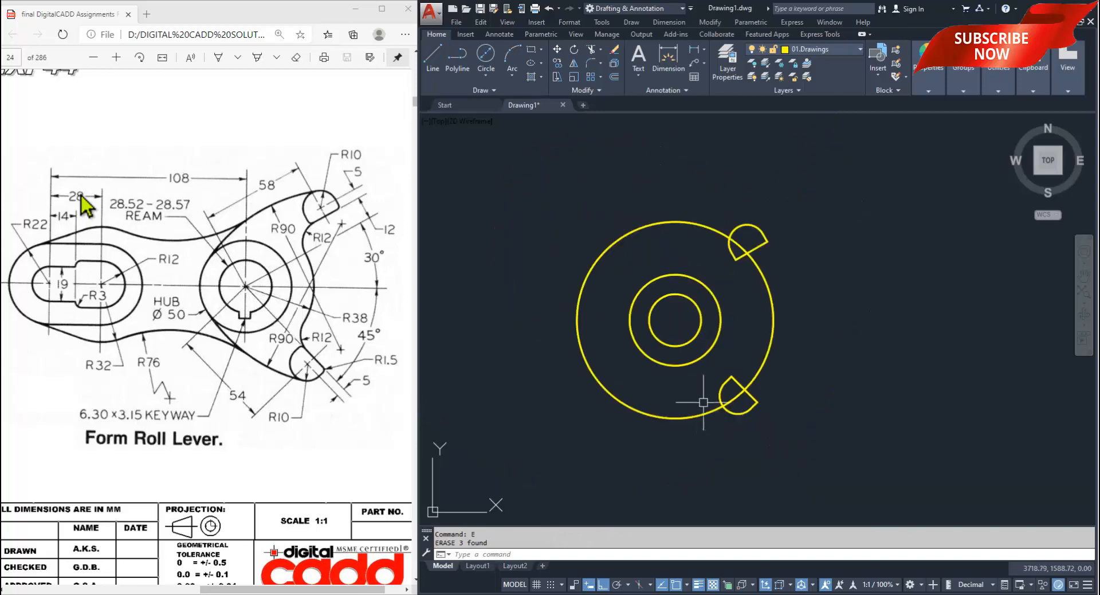
middle_drag(709, 398, 626, 427)
scroll(633, 450, up, 2)
scroll(470, 430, up, 2)
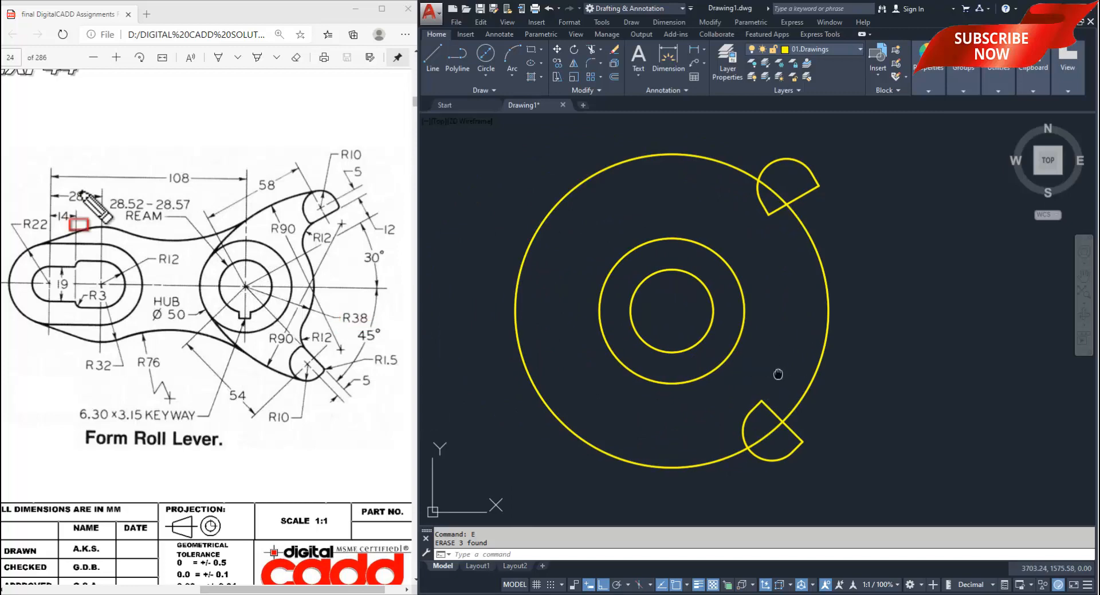
- Set the radius of the large construction circle around the hub to 38 mm
middle_drag(778, 374, 760, 376)
click(800, 357)
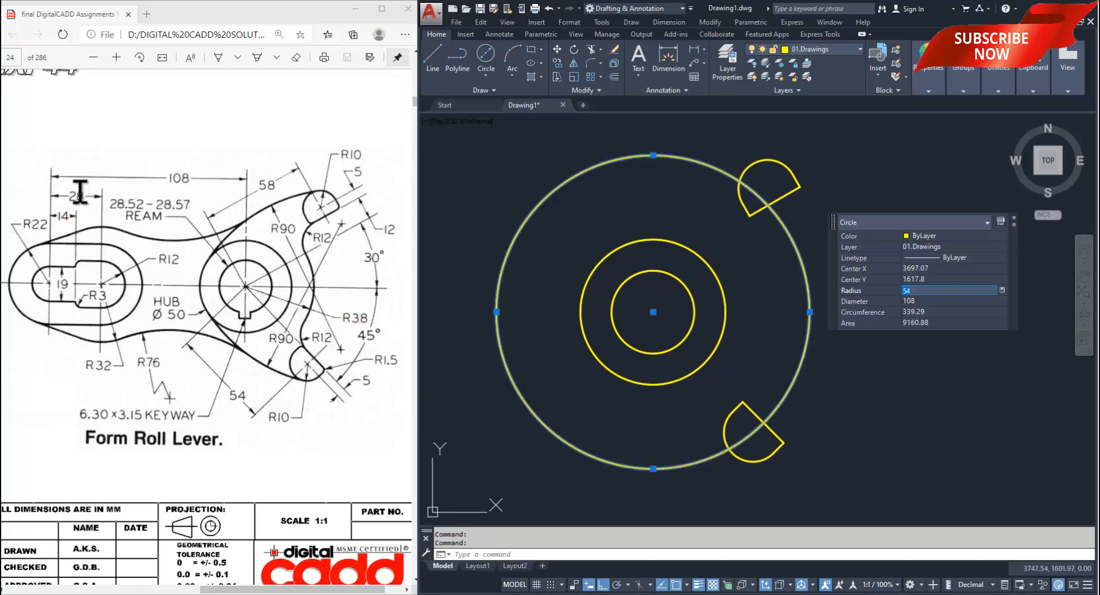
text(38)
key(Tab)
key(Escape)
key(Escape)
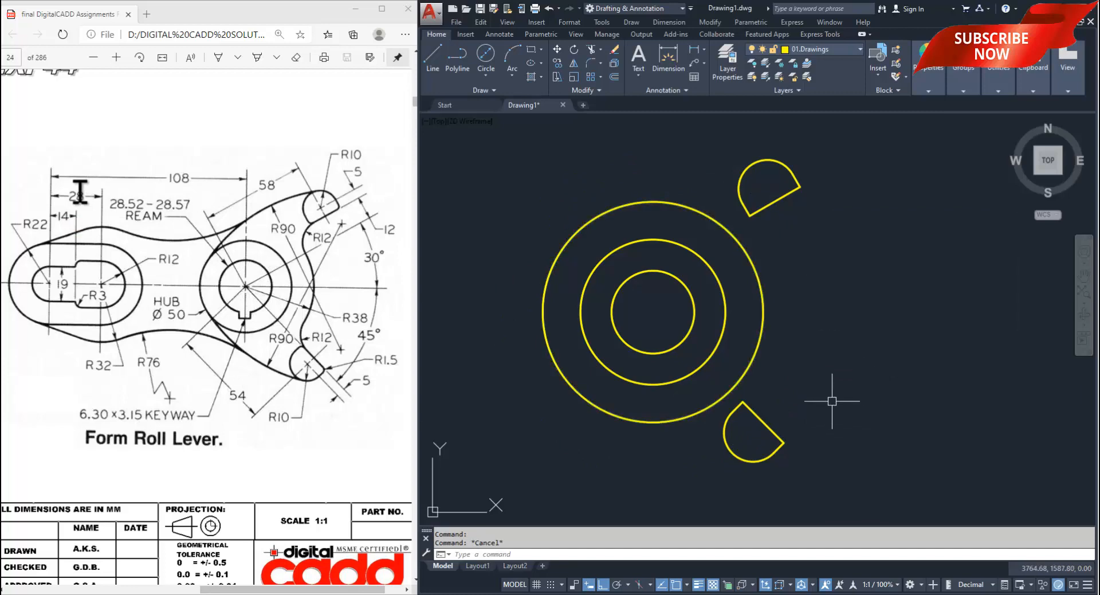
- Add untrimmed 12 mm fillets between the 38 mm radius circle and the straight edges of the lower and upper arm ends
middle_drag(831, 397, 812, 405)
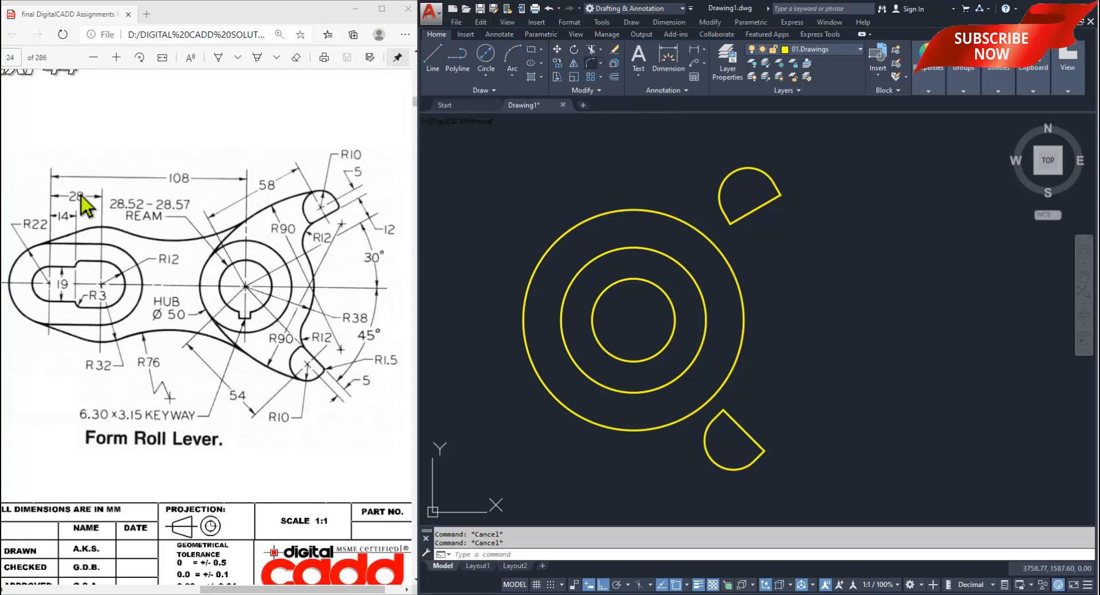
click(591, 63)
text(r)
key(Return)
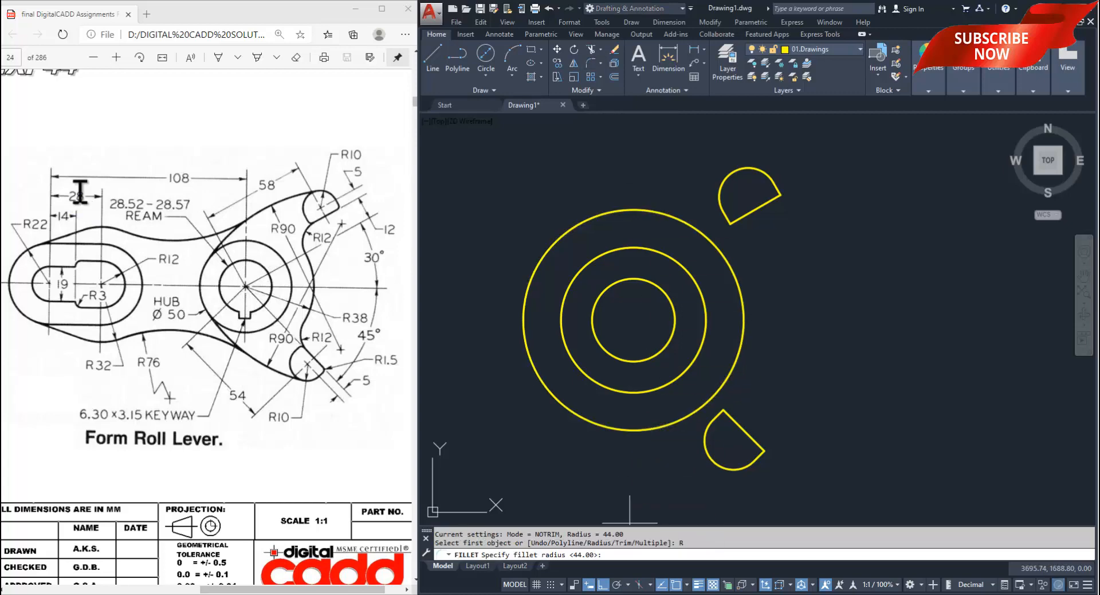
text(12)
key(Return)
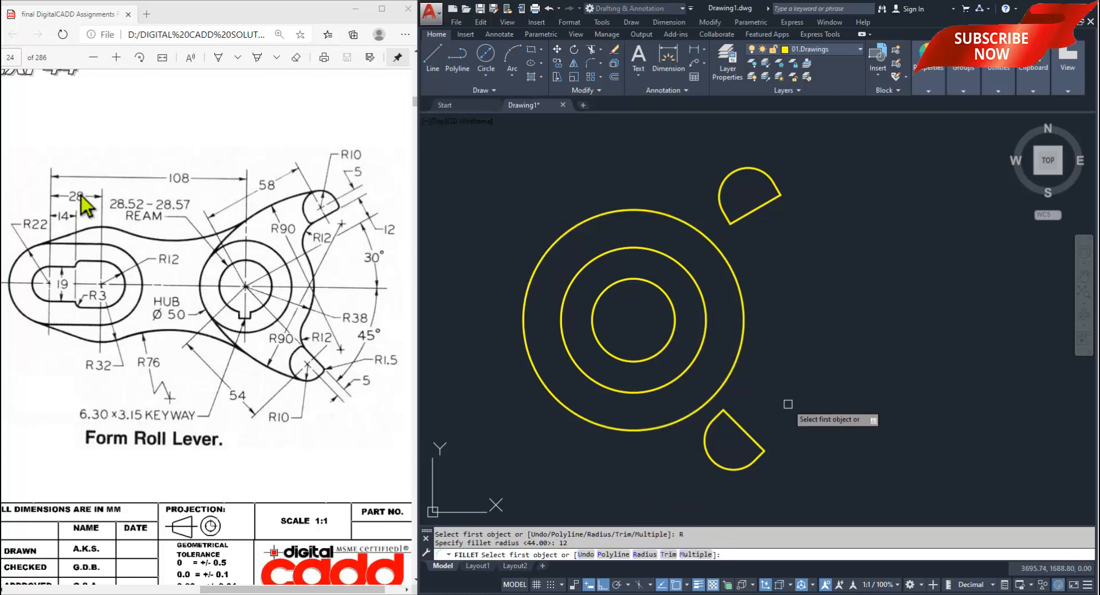
text(m)
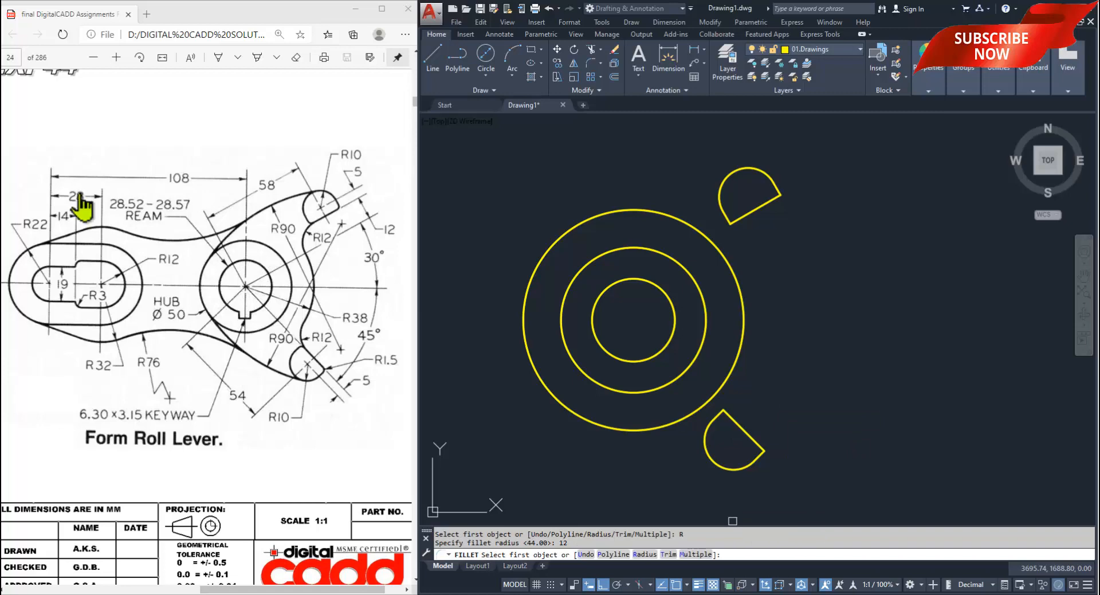
key(Return)
click(736, 373)
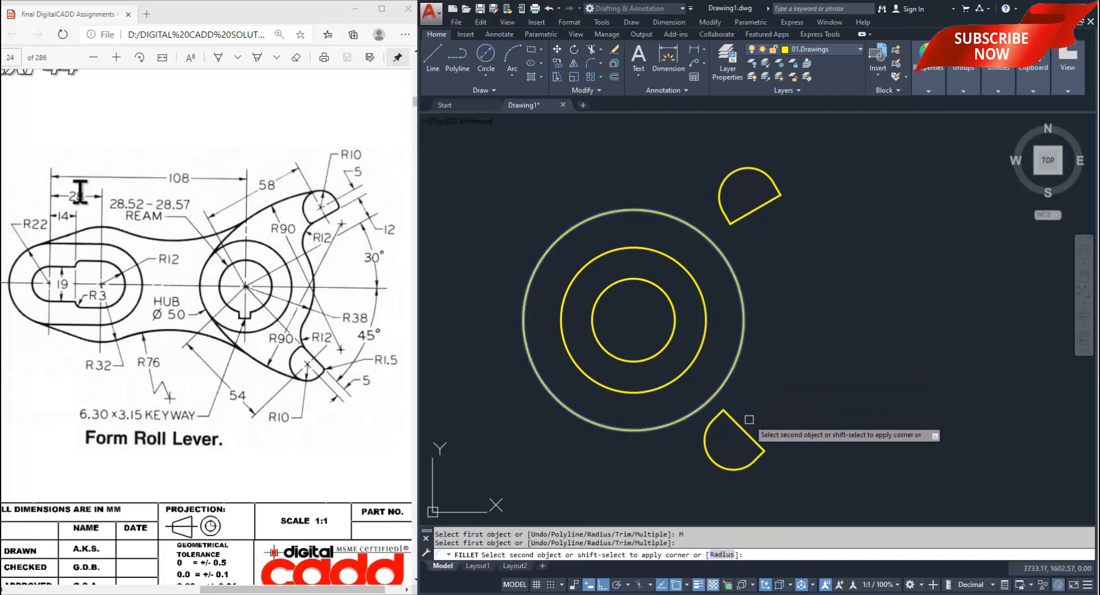
click(748, 436)
click(748, 214)
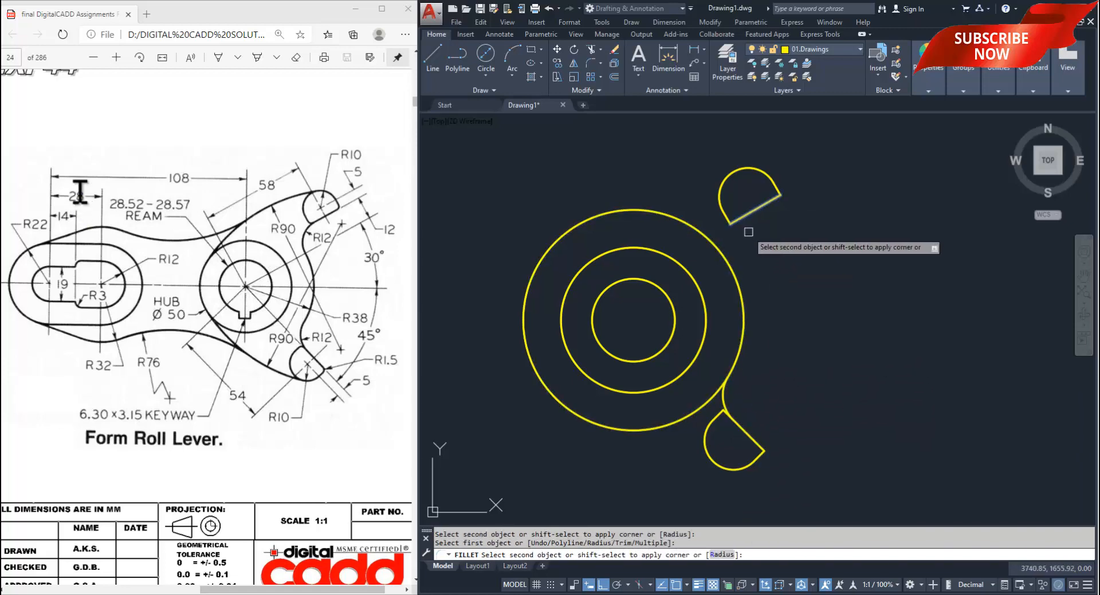
click(733, 276)
key(Return)
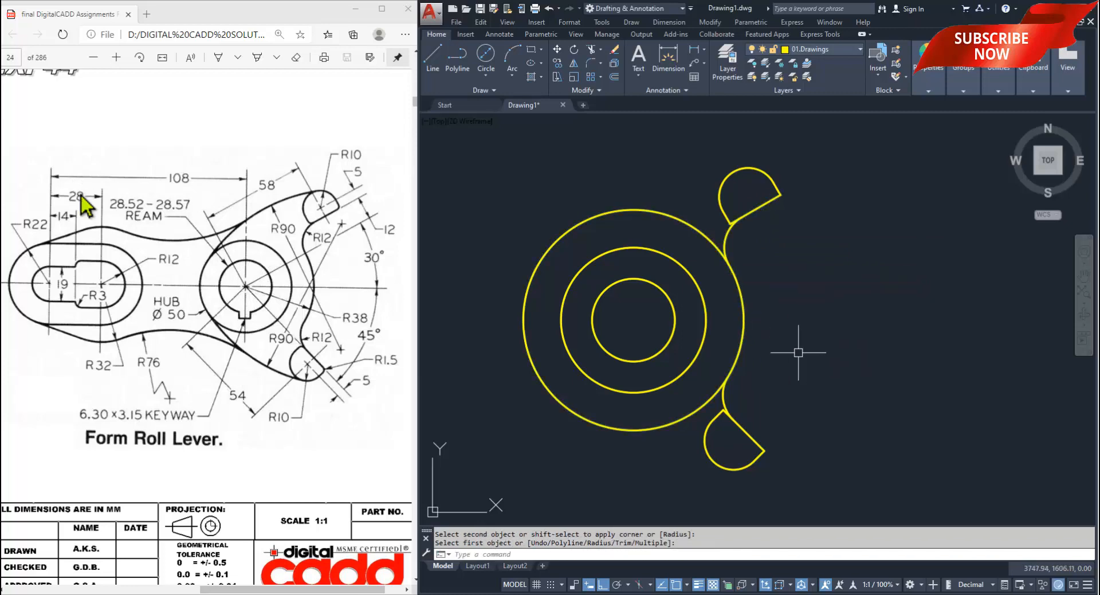
- Trim the 38 mm radius circle down to the arc between the two 12 mm fillets
text(TR)
key(Return)
click(700, 237)
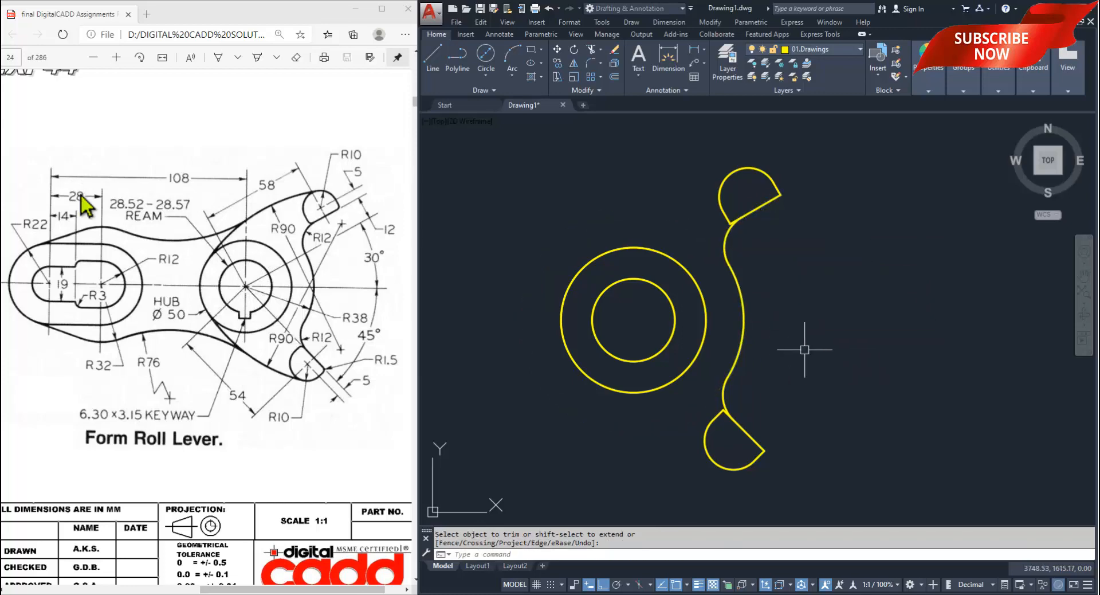
- Draw a circle of radius 90 mm tangent to the hub's outer circle and the upper arm end's arc
mouse_move(806, 344)
middle_down()
mouse_move(854, 348)
mouse_move(831, 359)
middle_up()
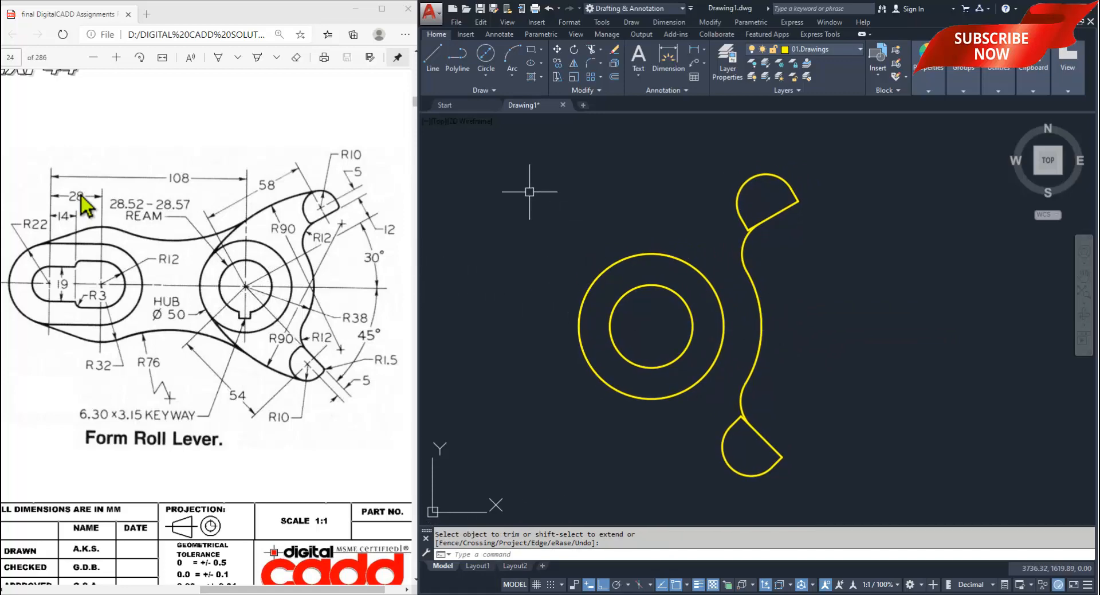
click(486, 75)
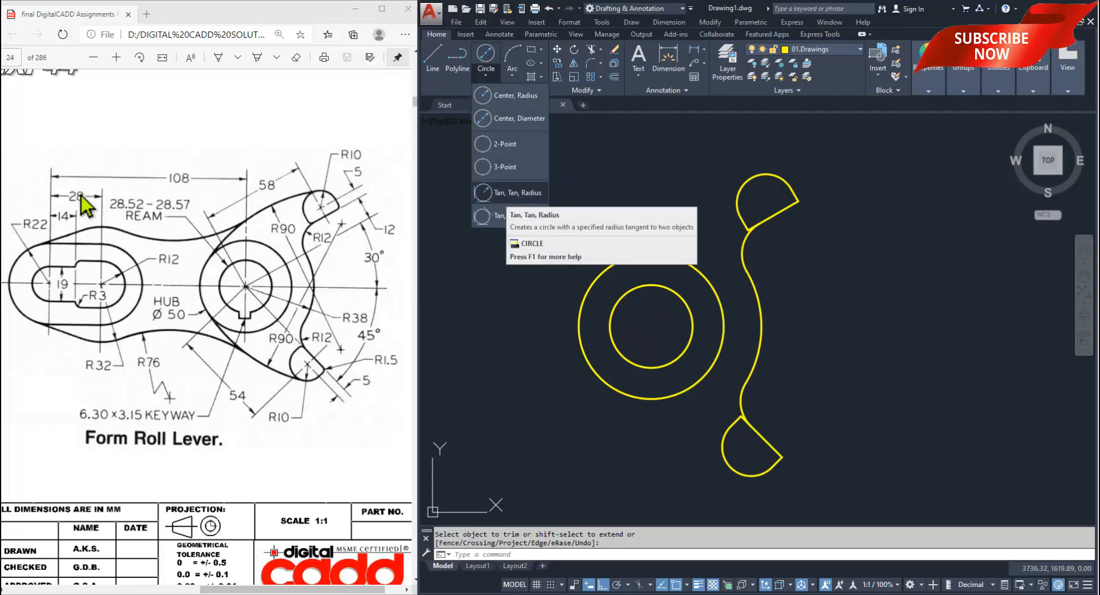
click(504, 192)
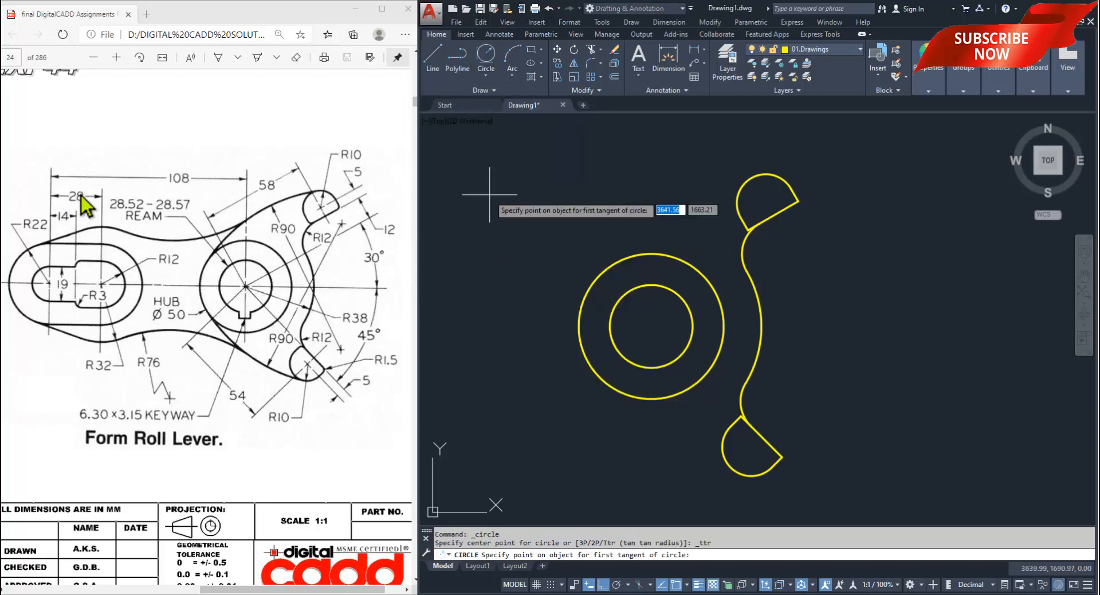
click(590, 286)
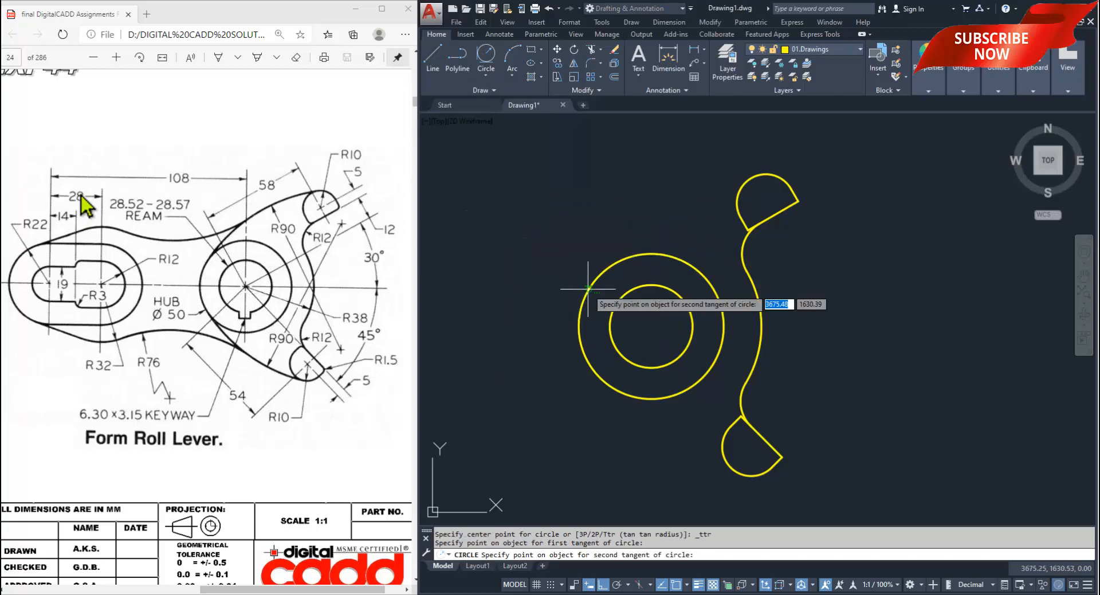
click(768, 174)
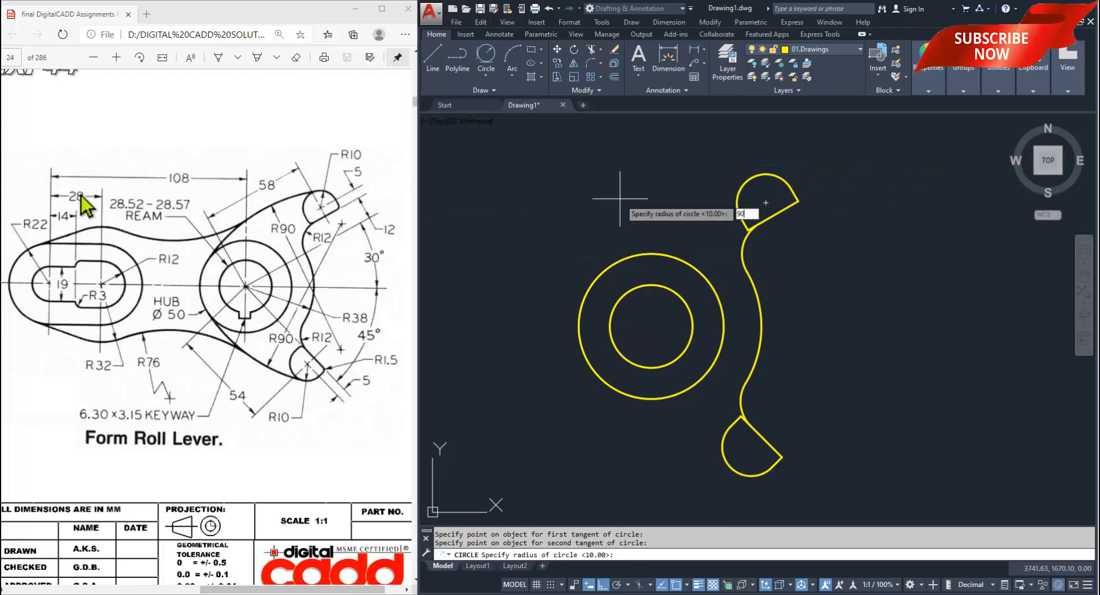
key(Return)
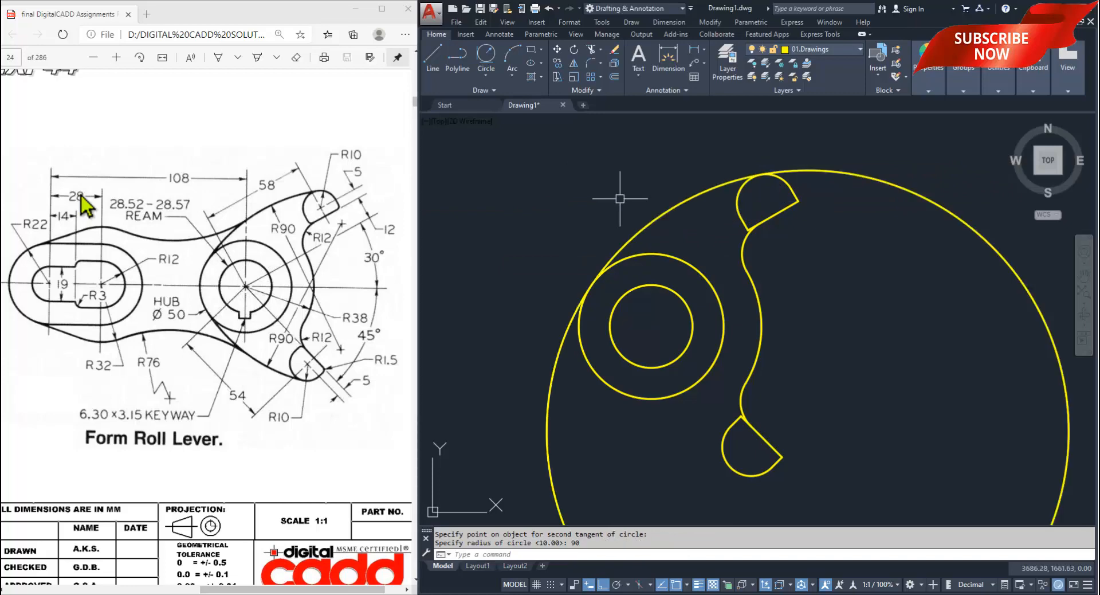
- Draw a second 90 mm radius circle tangent to the hub's outer circle and the lower arm end's arc
middle_drag(628, 406, 607, 350)
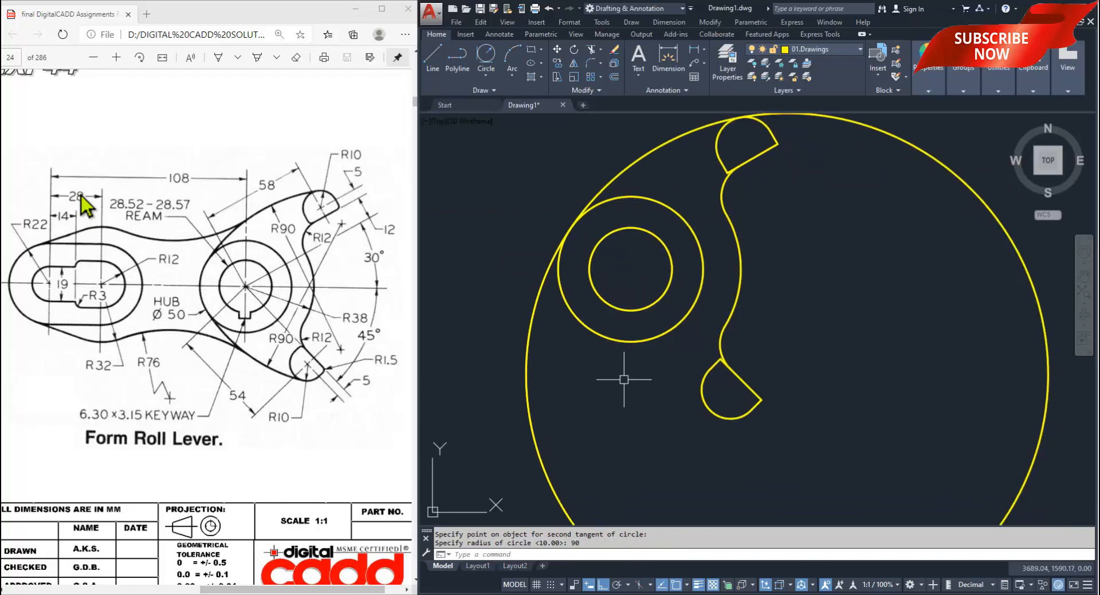
key(Return)
click(84, 206)
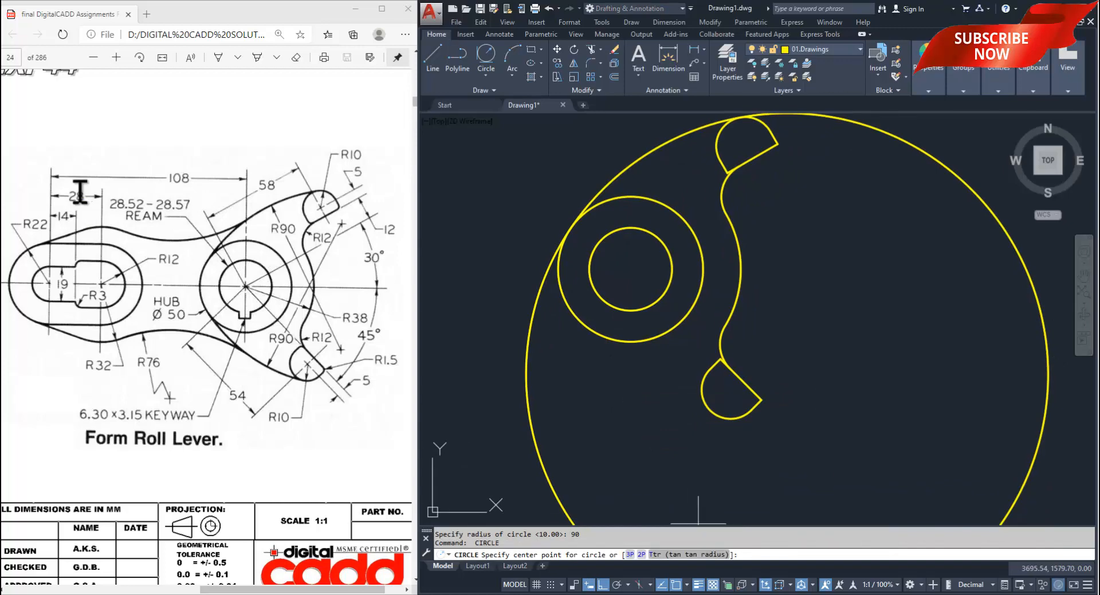
text(T)
key(Return)
click(567, 309)
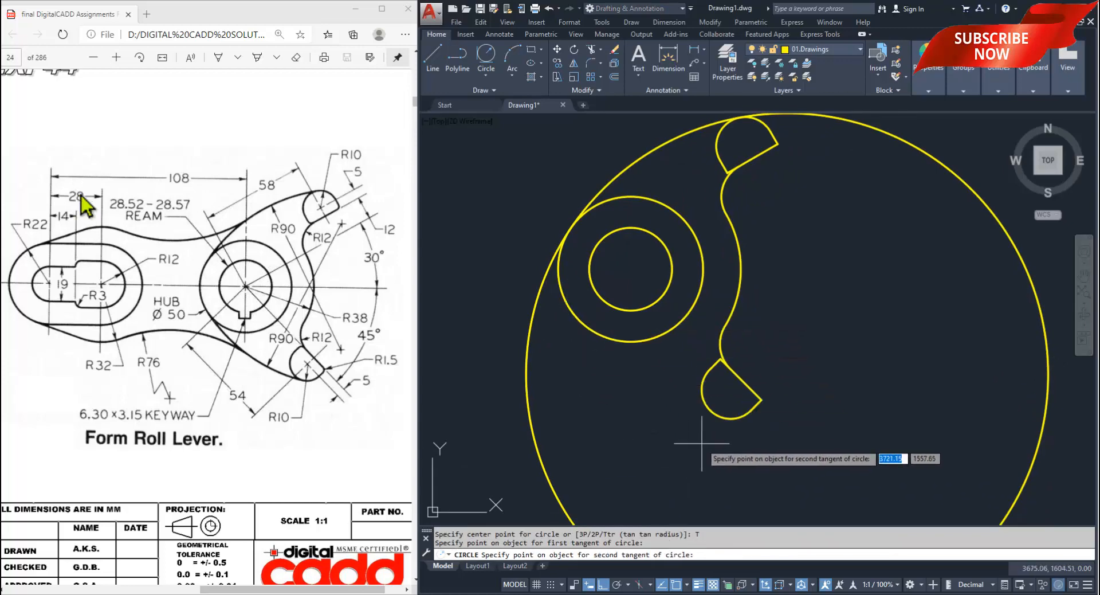
click(716, 419)
key(Return)
- Trim both 90 mm radius circles beyond the rounded arm ends and at their crossing beside the hub
middle_drag(674, 396, 681, 458)
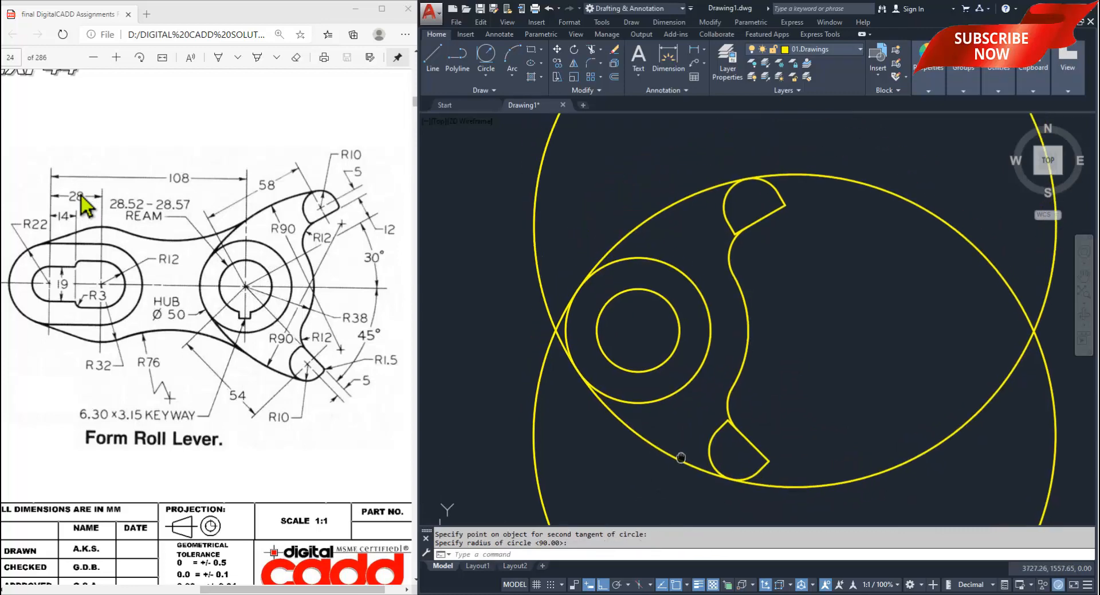
text(tr)
key(Return)
click(809, 179)
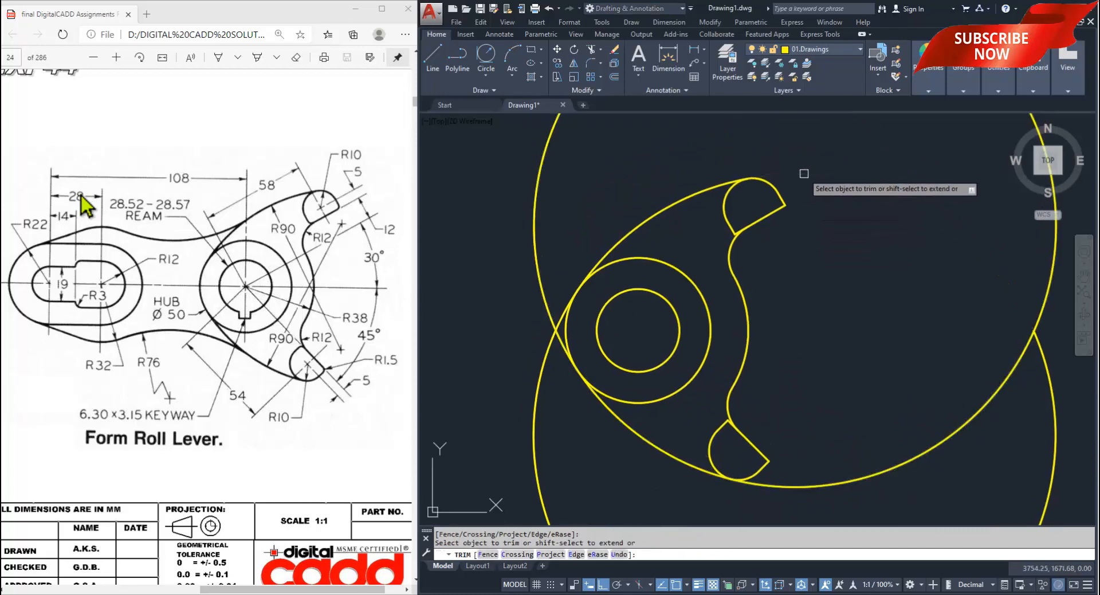
click(829, 487)
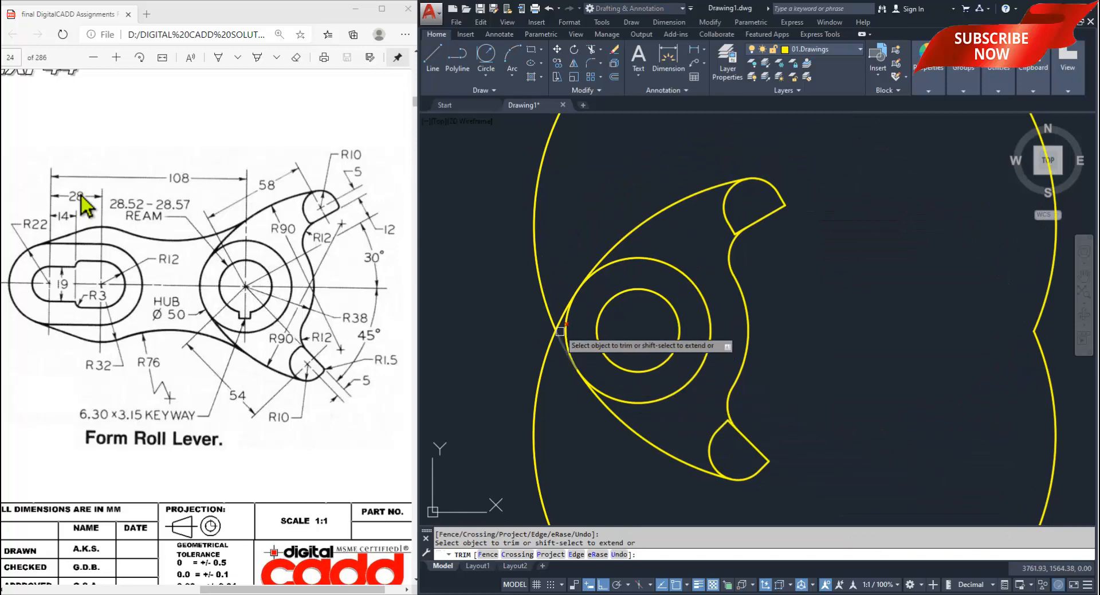
scroll(565, 323, up, 6)
click(541, 313)
click(536, 396)
key(Return)
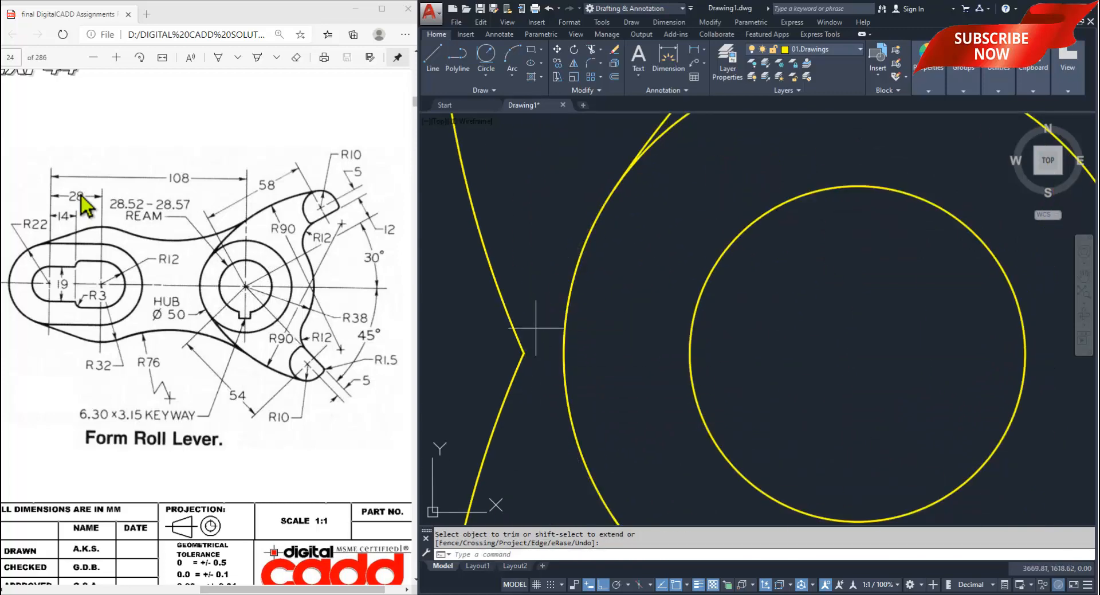
- Erase the two leftover arcs of the 90 mm radius circles outside the lever
click(535, 327)
click(511, 383)
key(e)
key(Return)
scroll(602, 307, down, 3)
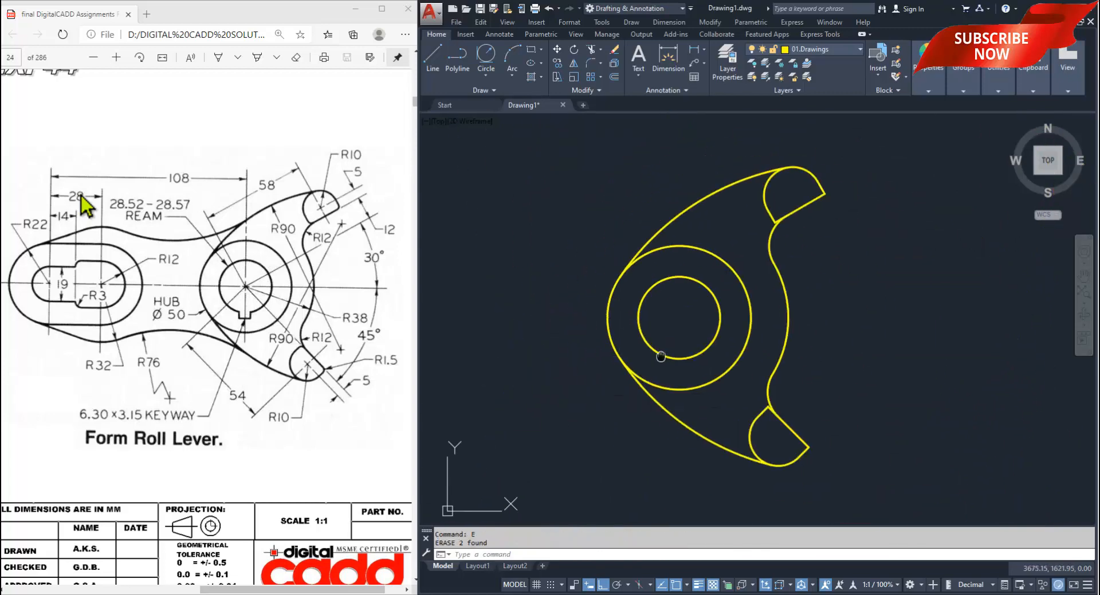
- Round both corners of the lower arm end's straight edge with 1.5 mm fillets, using Trim mode and the Multiple option
mouse_move(648, 358)
middle_down()
mouse_move(697, 372)
mouse_move(585, 329)
middle_up()
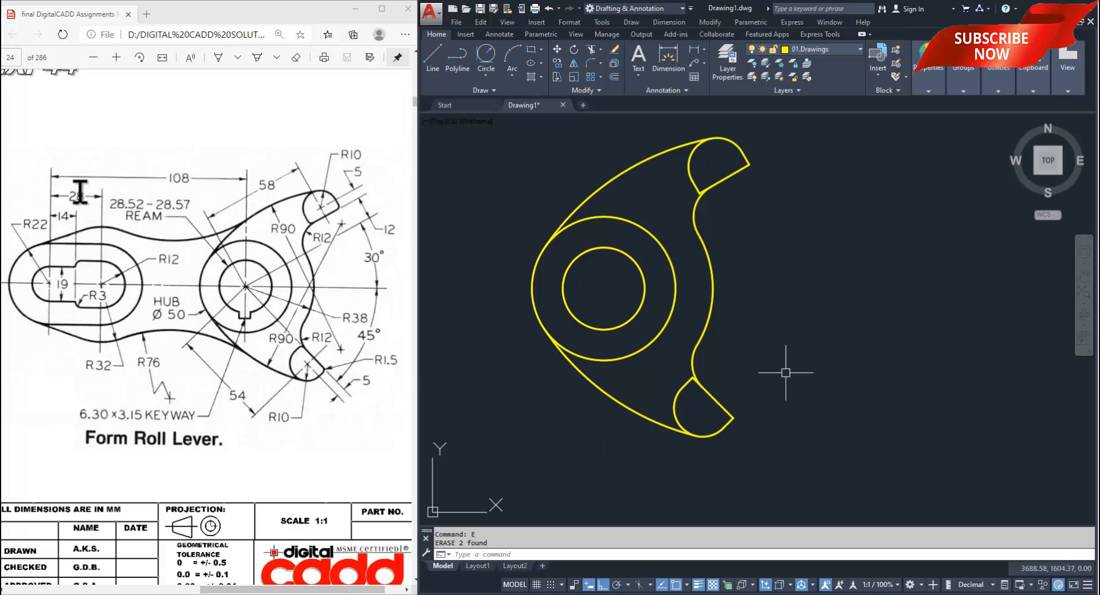
click(591, 63)
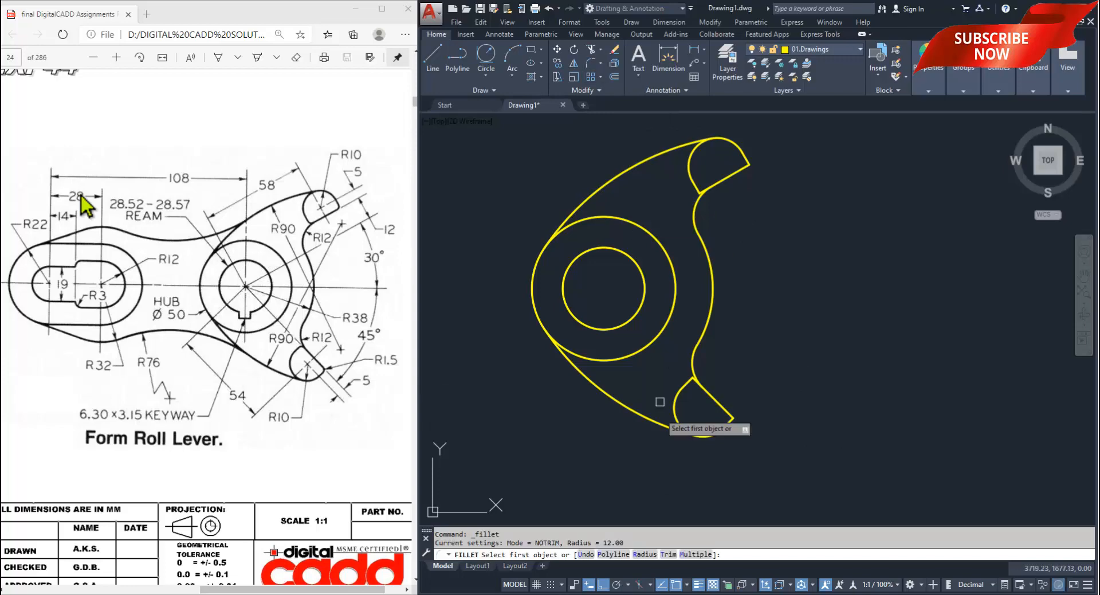
text(r)
key(Return)
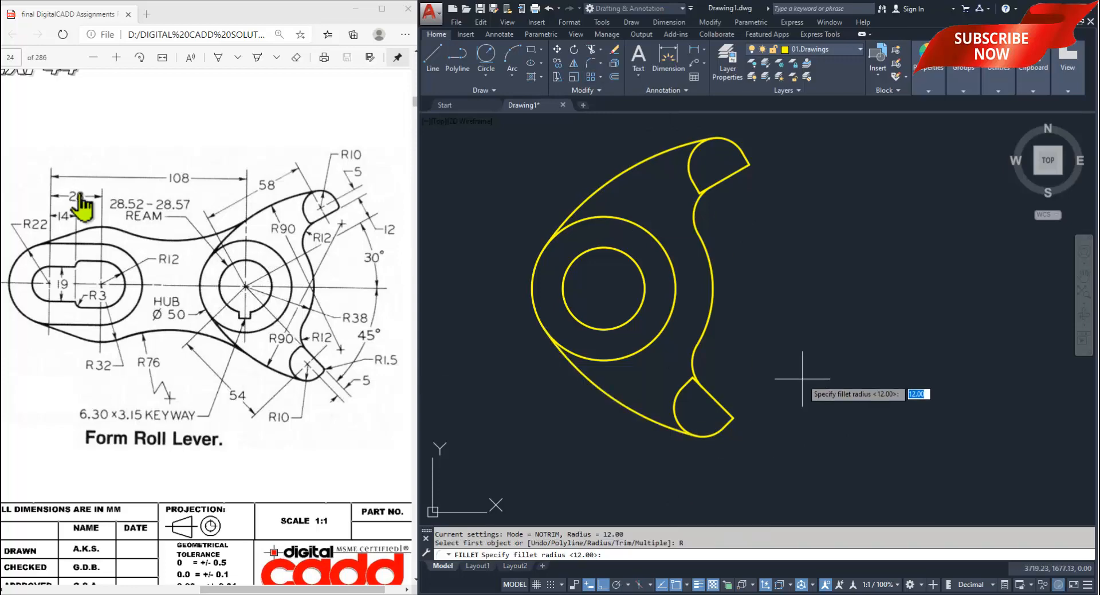
text(1.5)
key(Return)
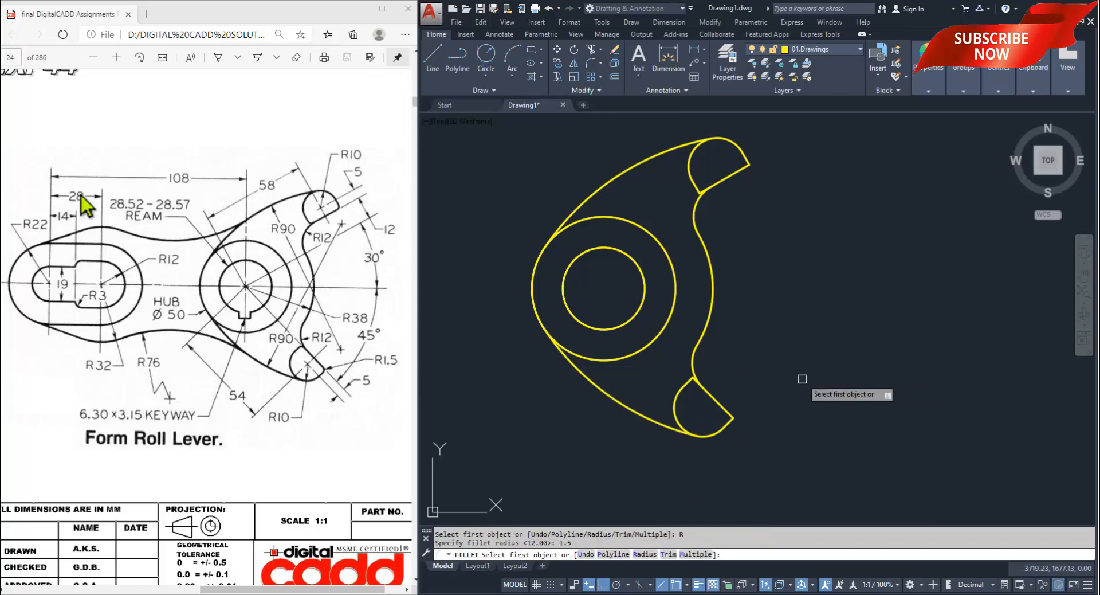
text(t)
key(Return)
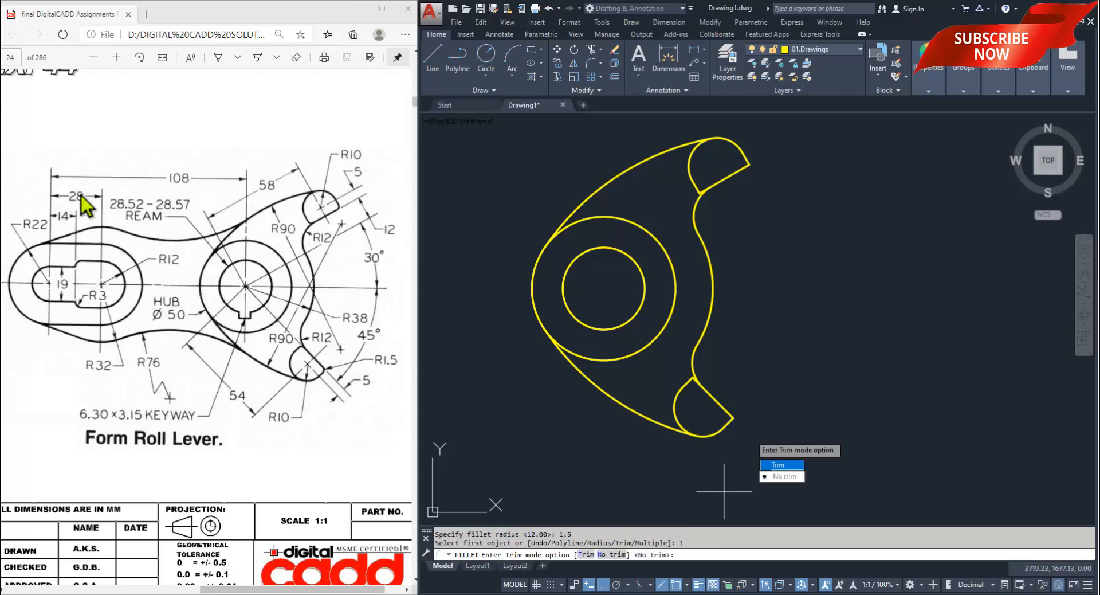
text(t)
key(Return)
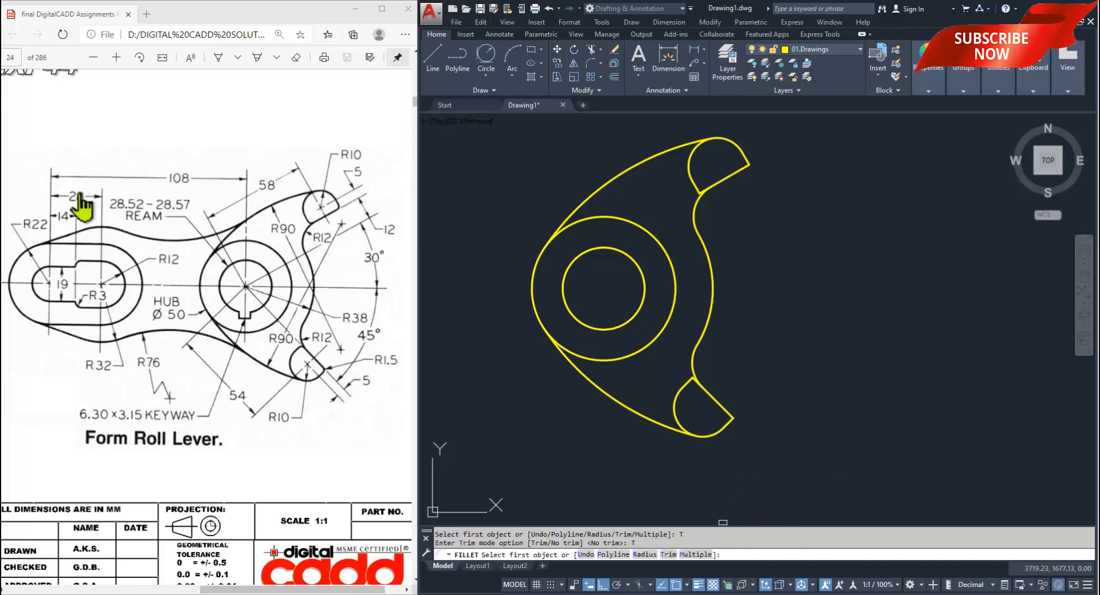
text(m)
key(Return)
scroll(731, 435, up, 5)
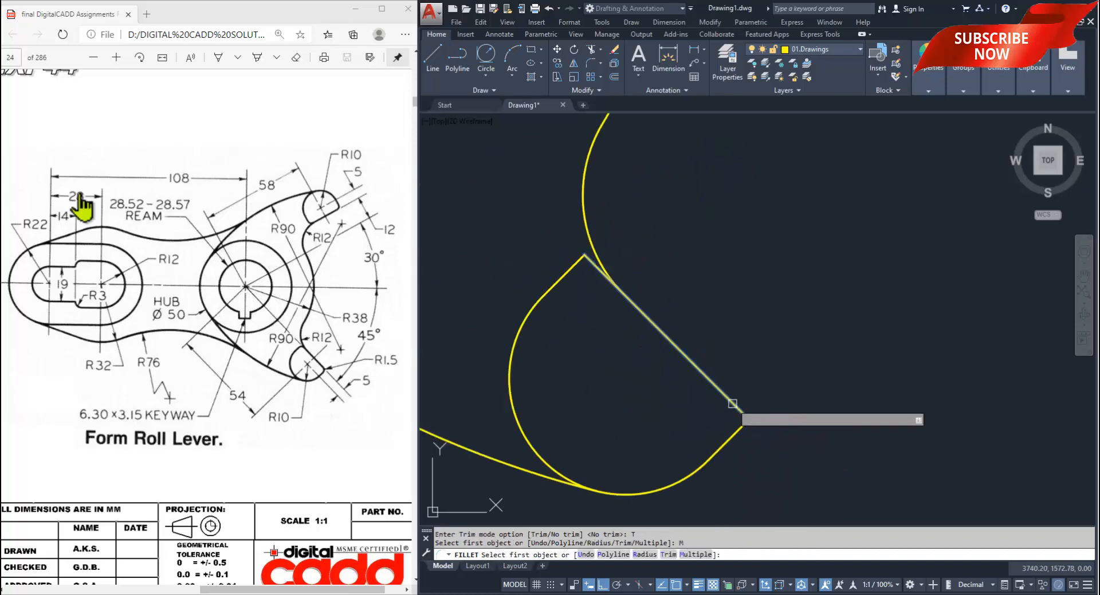
click(733, 432)
click(733, 432)
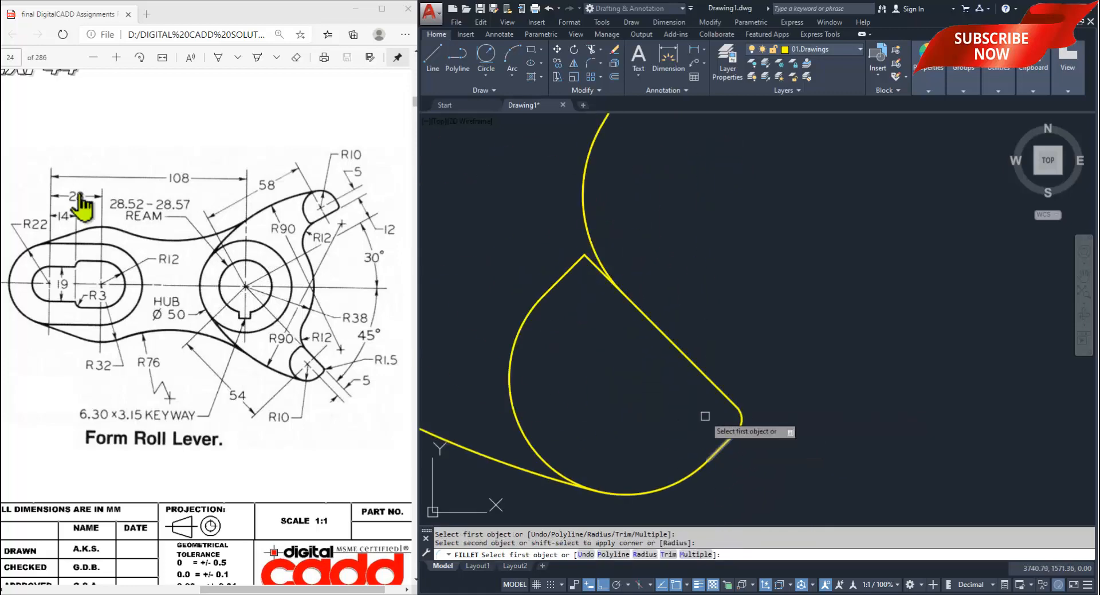
click(577, 275)
click(594, 266)
- Round the upper arm end's inner corner, nearest the hub, with a 1.5 mm fillet
middle_drag(688, 217, 756, 473)
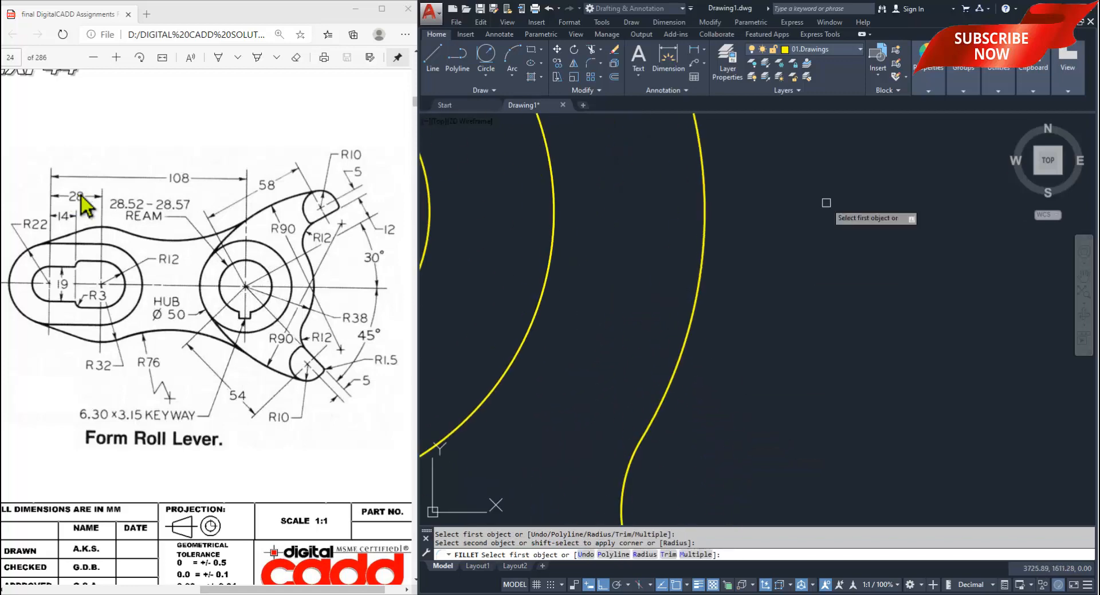
middle_drag(820, 138, 739, 516)
middle_drag(698, 315, 670, 509)
click(535, 419)
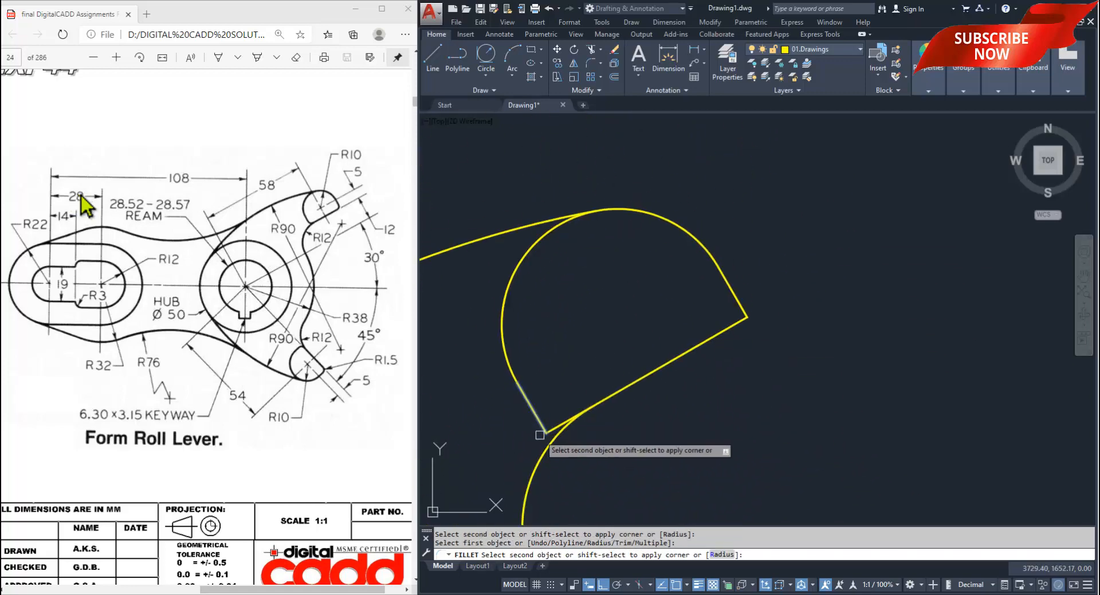
scroll(539, 425, up, 3)
click(566, 426)
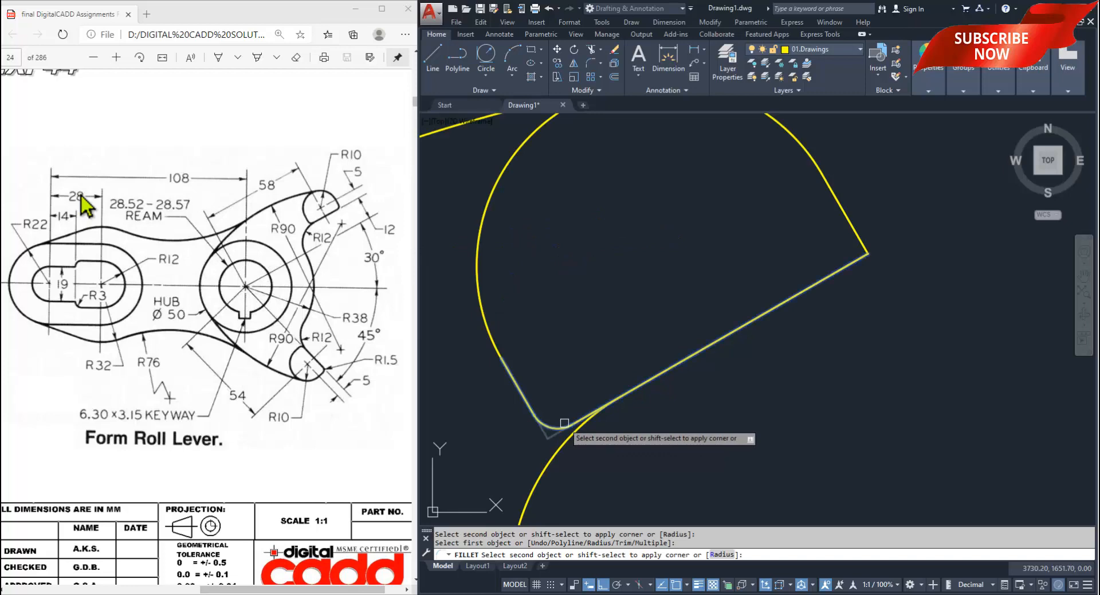
- Round the upper arm end's outer corner, farthest from the hub, with a 1.5 mm fillet
click(864, 239)
click(861, 258)
scroll(875, 261, down, 7)
key(Return)
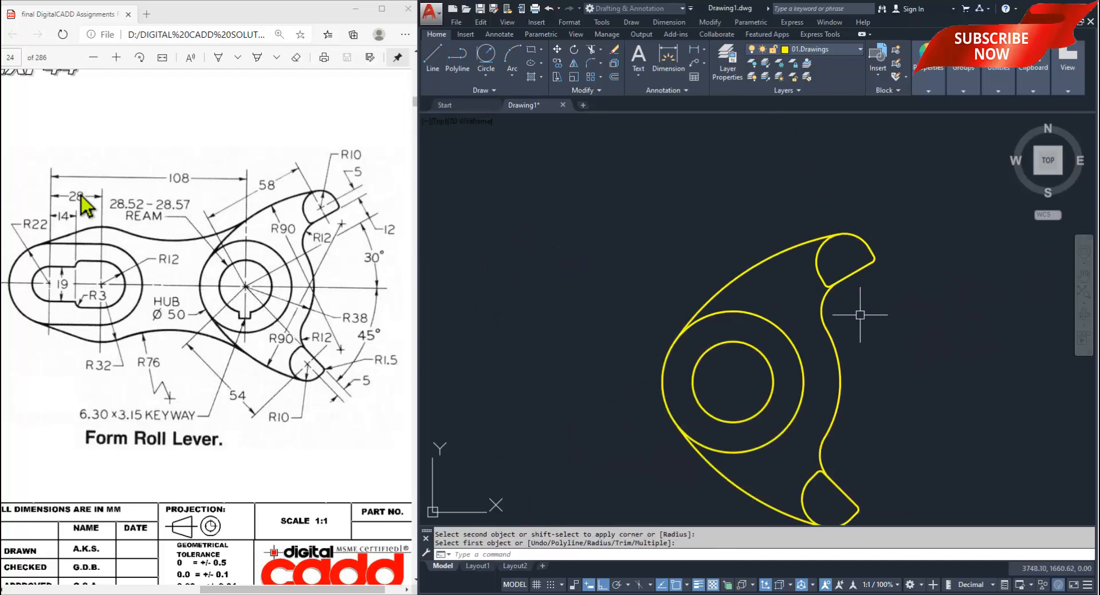
- Draw a vertical construction line through the hub centre, running from above the hub to below the lower arm
mouse_move(864, 359)
middle_down()
mouse_move(857, 243)
mouse_move(897, 269)
middle_up()
mouse_move(780, 400)
middle_down()
mouse_move(827, 416)
mouse_move(623, 473)
mouse_move(599, 466)
mouse_move(673, 475)
mouse_move(669, 452)
middle_up()
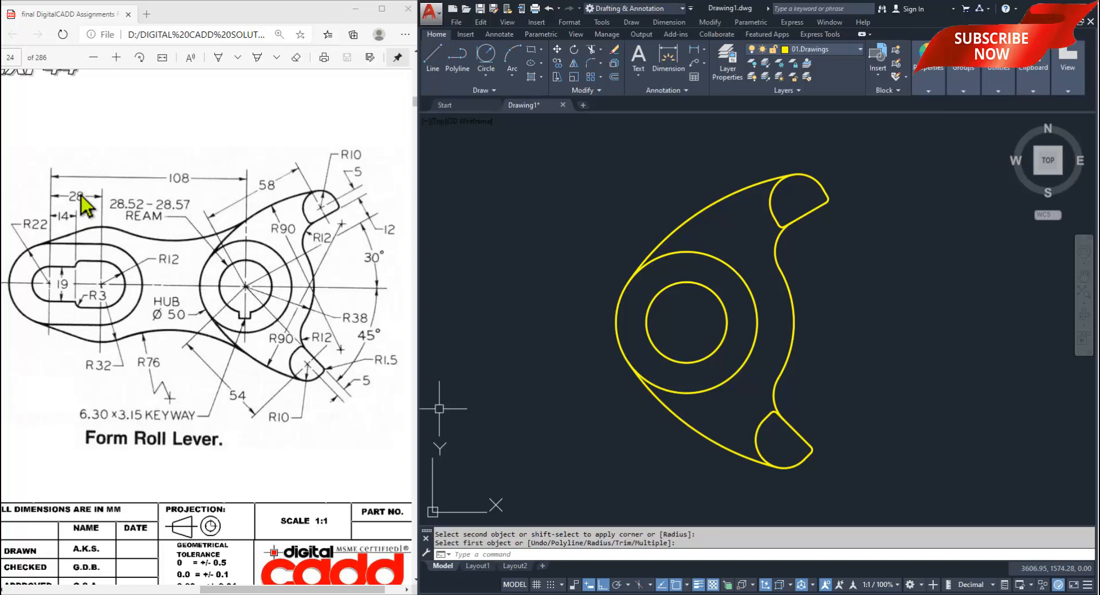
middle_drag(775, 377, 769, 362)
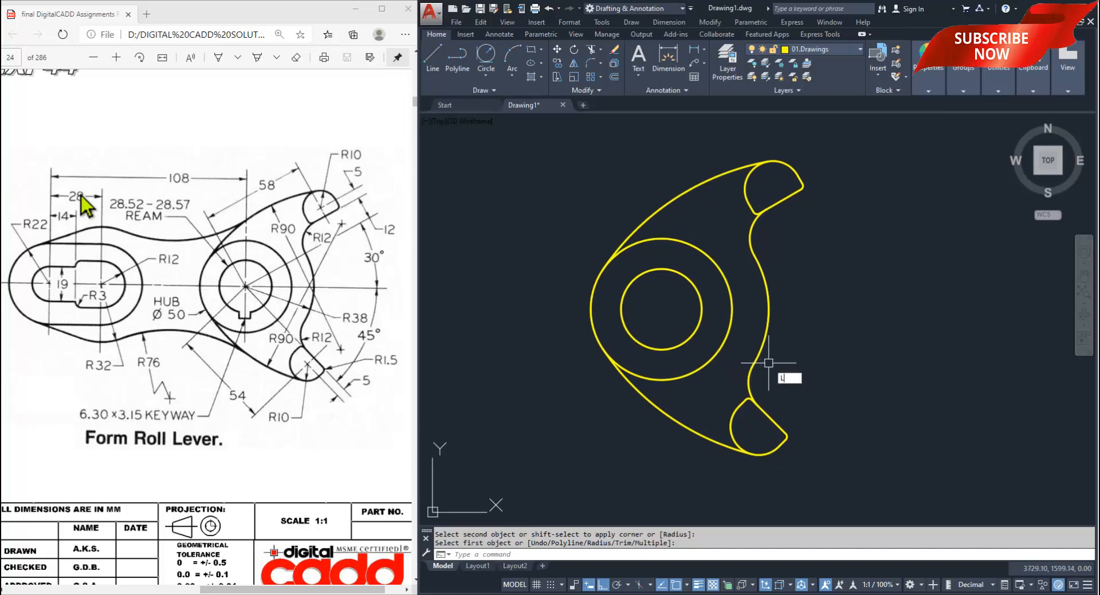
key(Return)
click(662, 222)
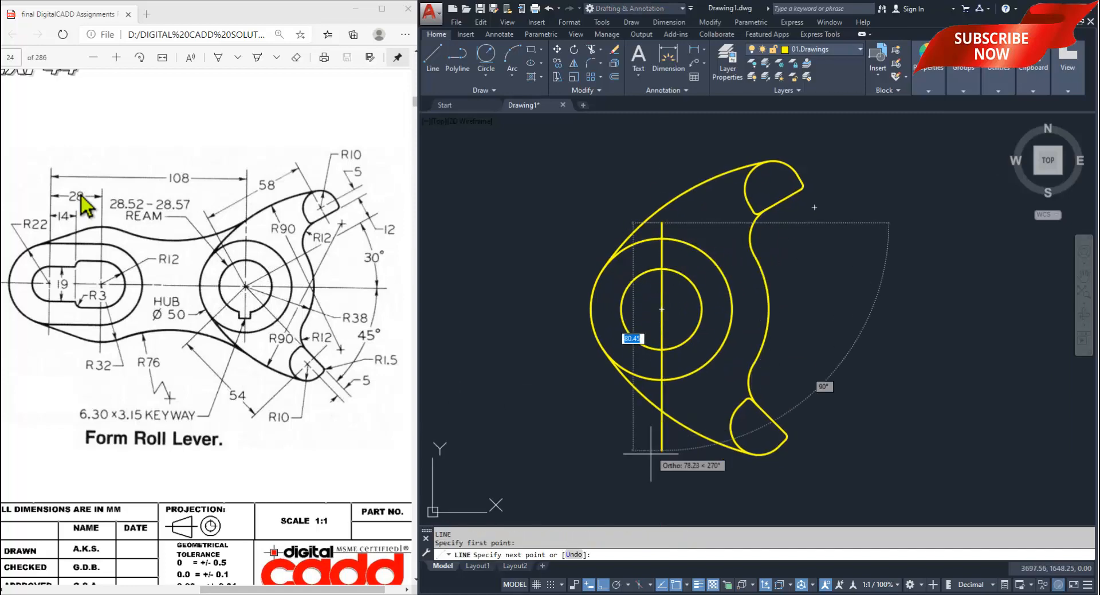
click(651, 453)
key(Return)
scroll(681, 352, up, 2)
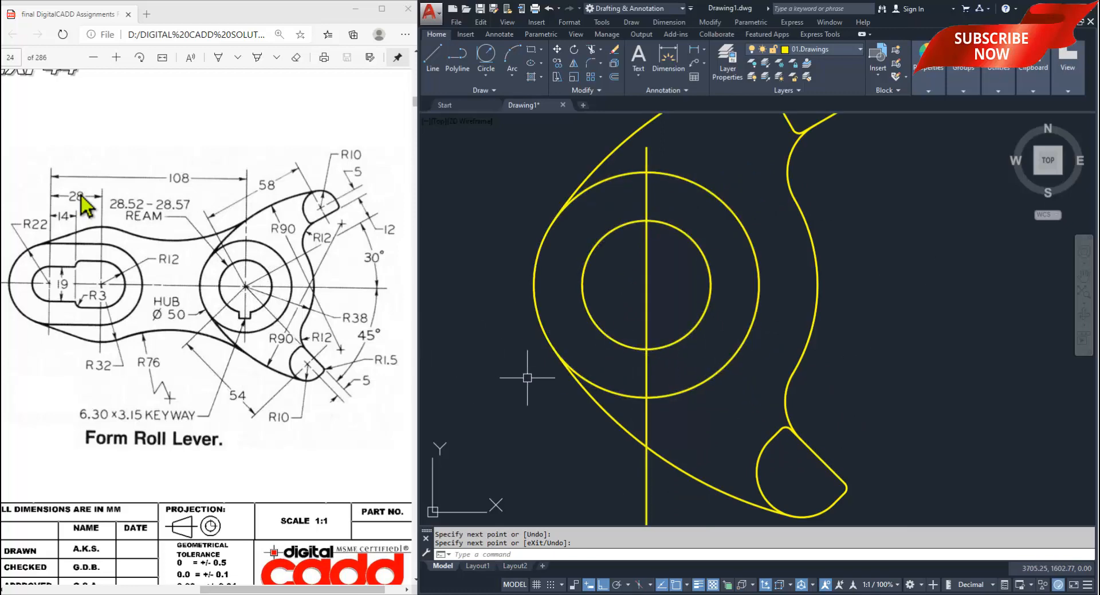
- Offset the vertical centre line 3.15 mm to both sides for the keyway width
text(O)
key(Return)
text(3.15)
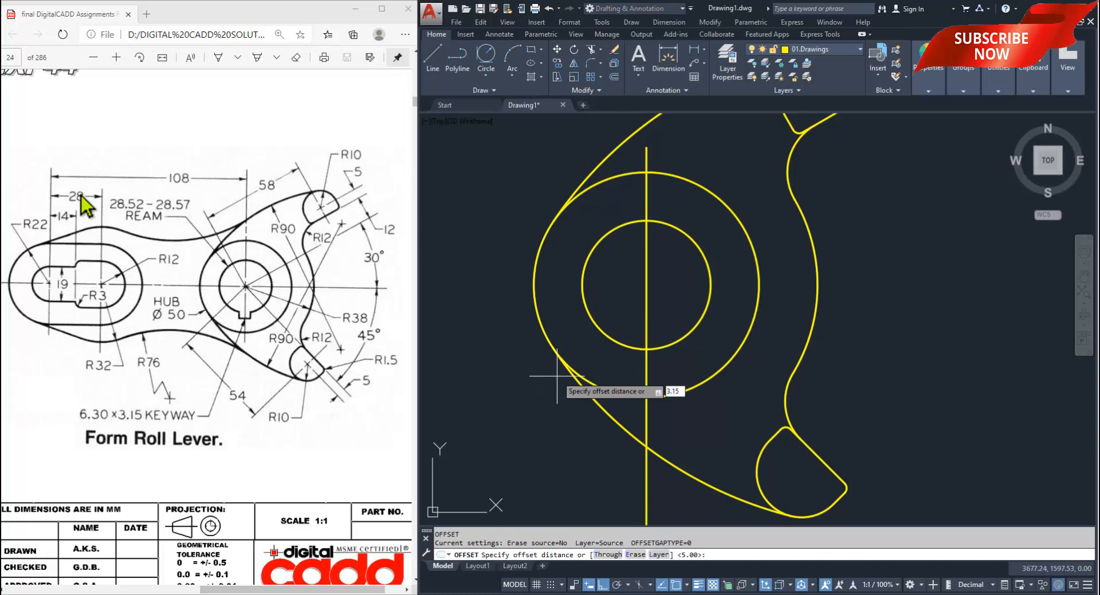
key(Return)
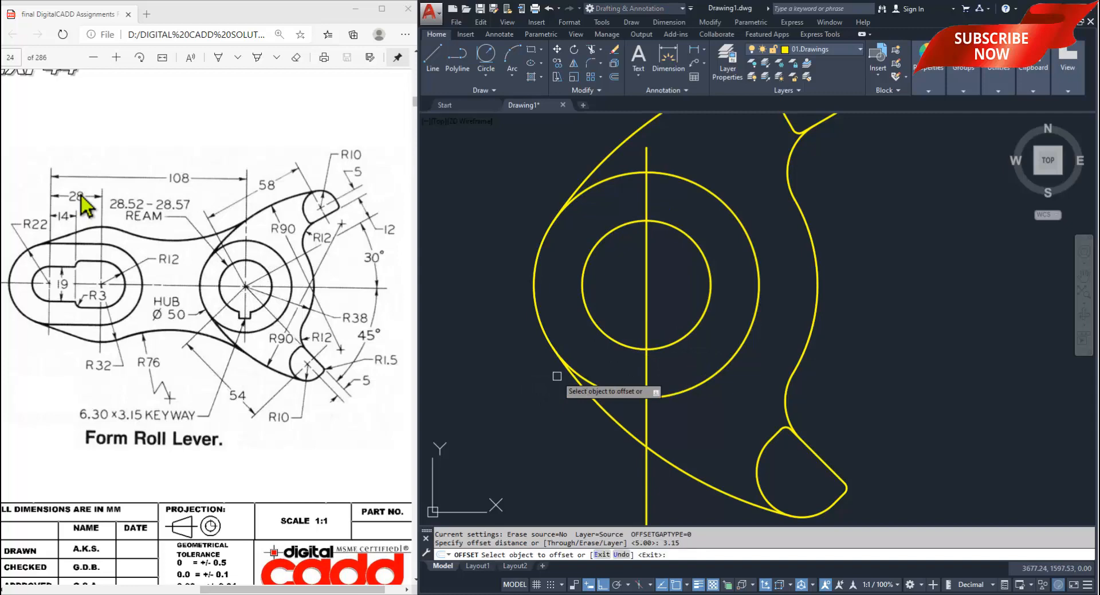
click(647, 277)
click(672, 290)
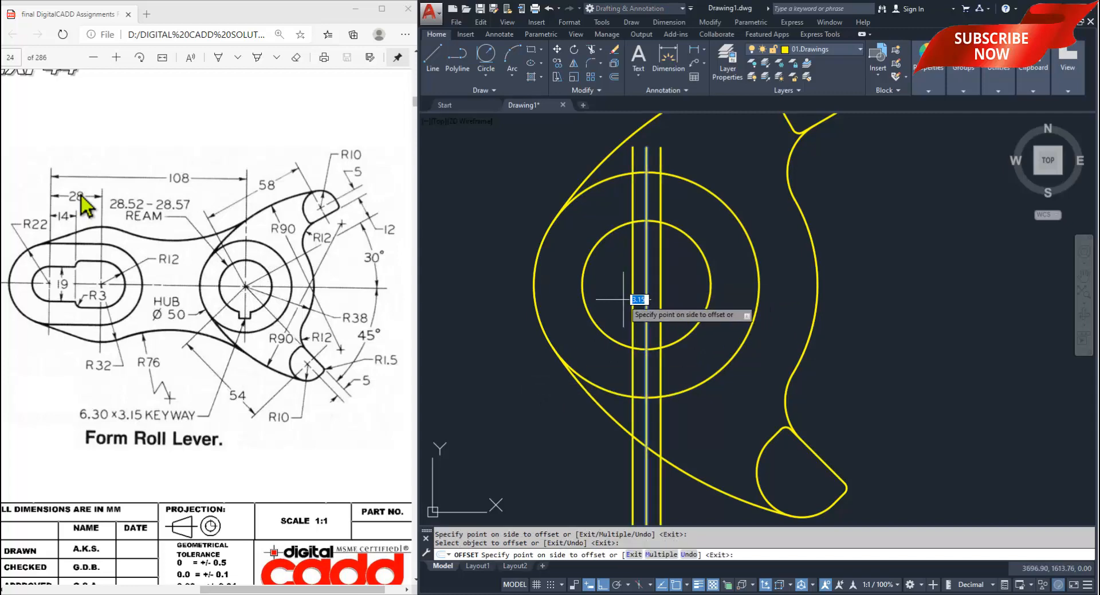
key(Return)
- Draw the keyway from the right offset line's lower bore intersection: 3.15 mm down, across to the left offset line, and up to the bore
scroll(685, 390, up, 4)
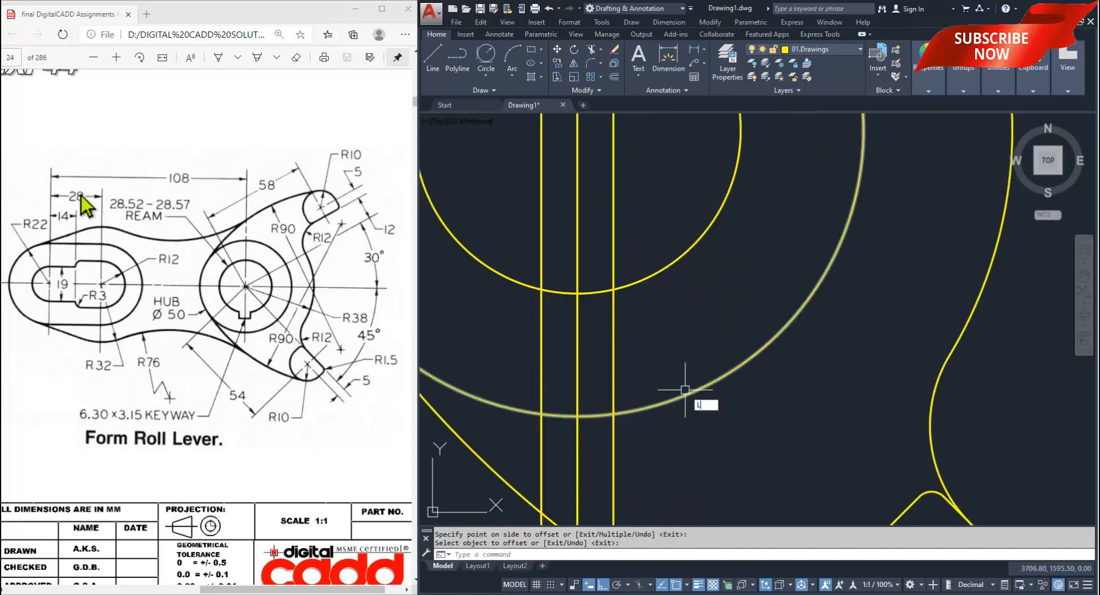
text(L)
key(Return)
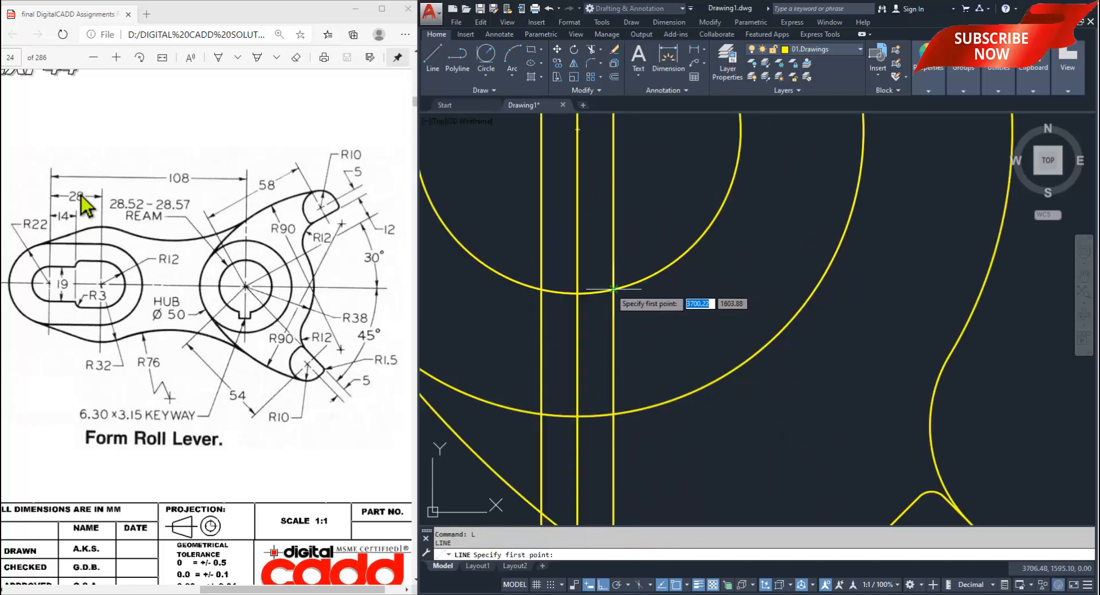
click(614, 289)
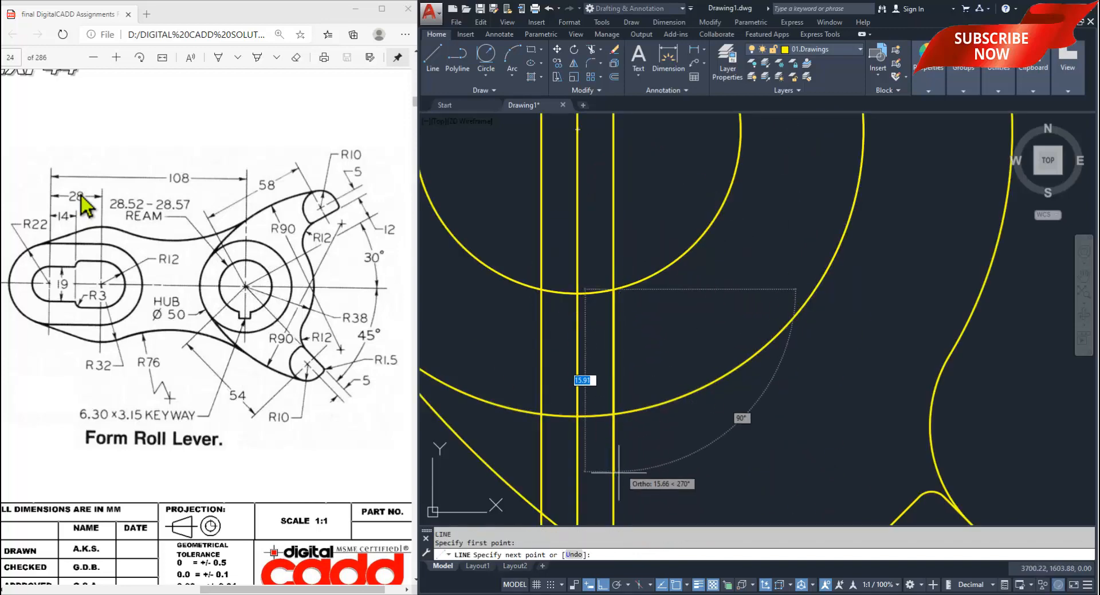
text(3.15)
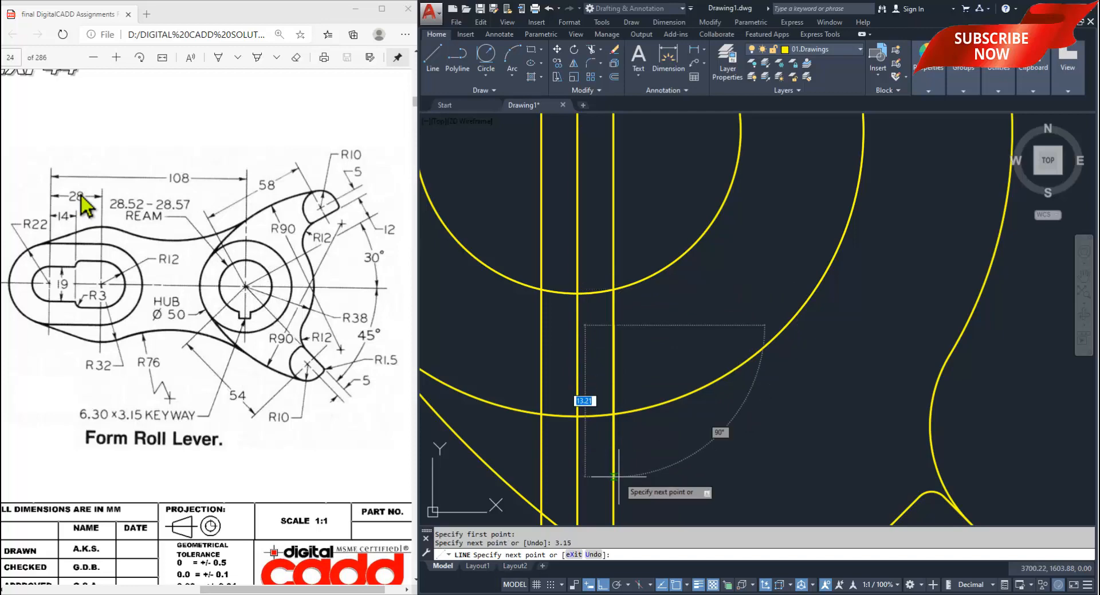
key(Return)
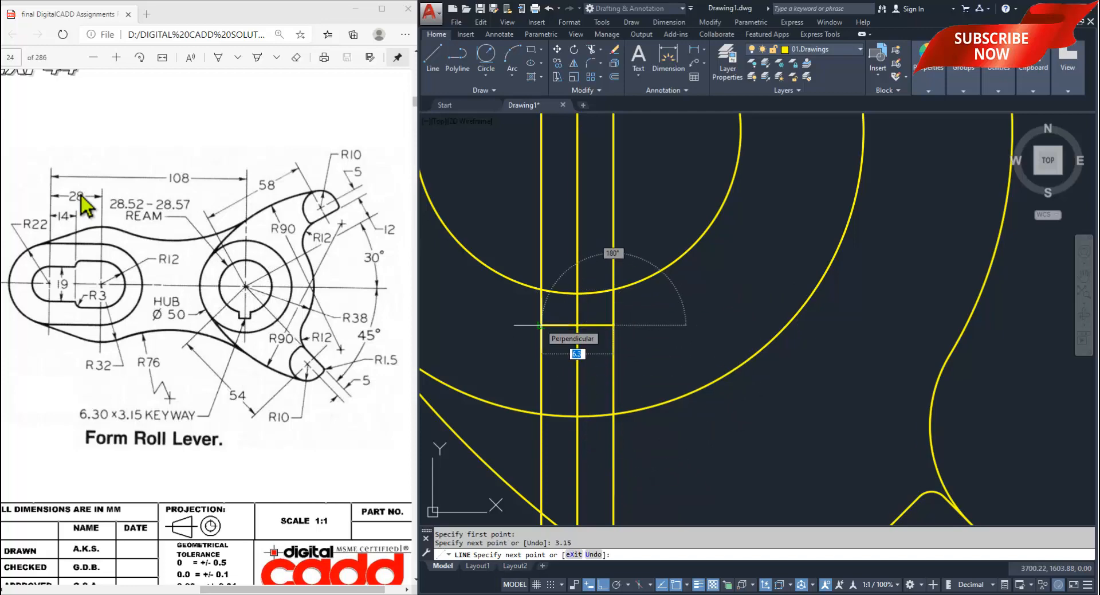
click(540, 325)
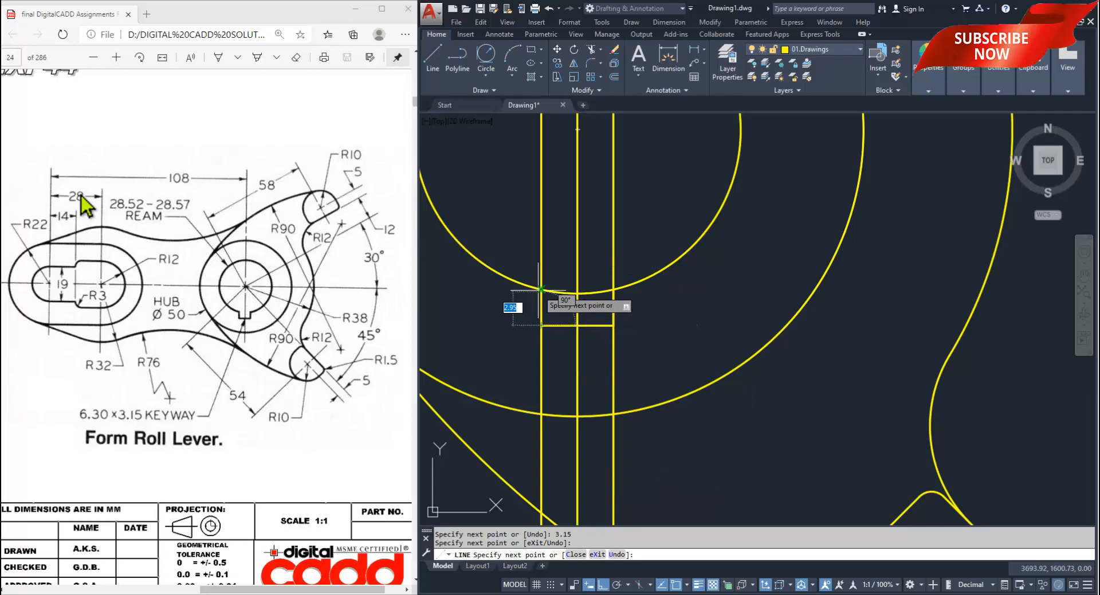
key(Return)
- Erase the two offset lines on either side of the vertical centre line
click(612, 231)
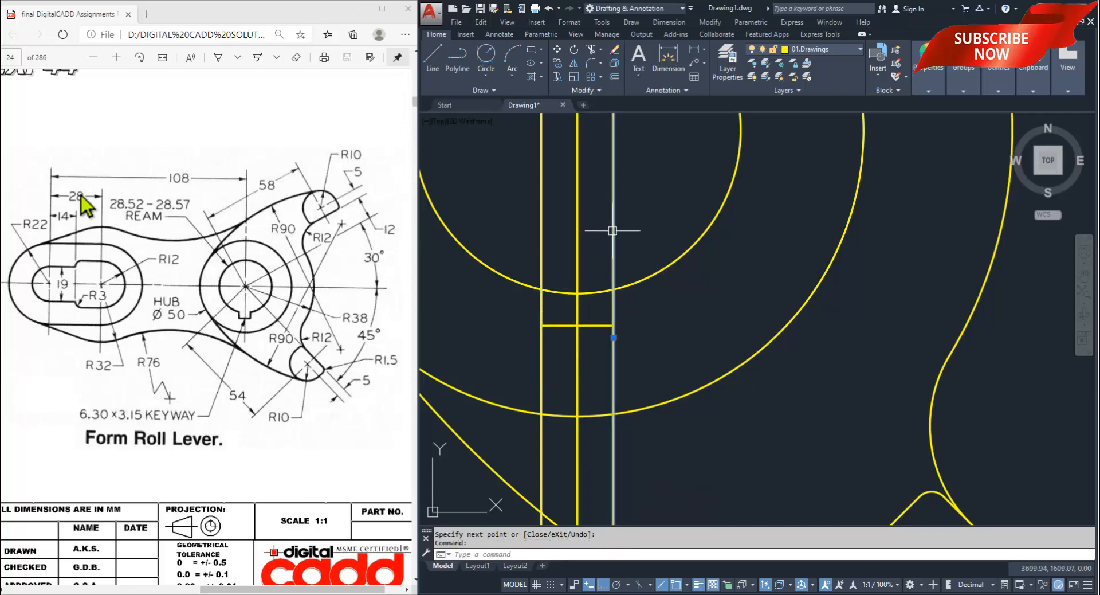
click(543, 213)
text(e)
key(Return)
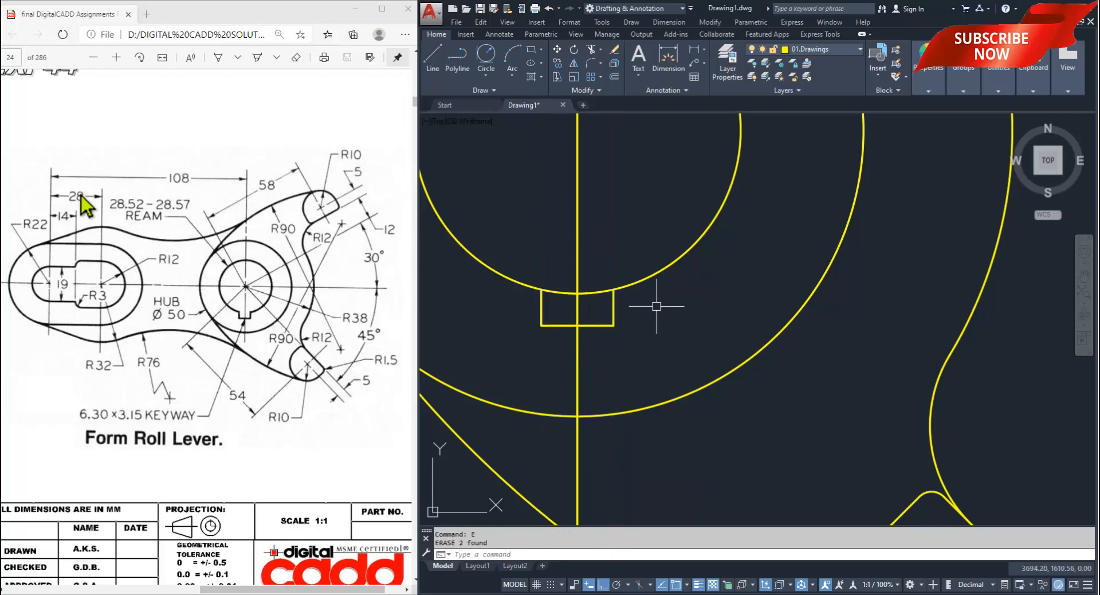
- Trim away both parts of the bore circle's arc that cross the keyway opening
scroll(707, 353, down, 2)
mouse_move(668, 397)
middle_down()
mouse_move(763, 304)
mouse_move(710, 358)
middle_up()
text(t)
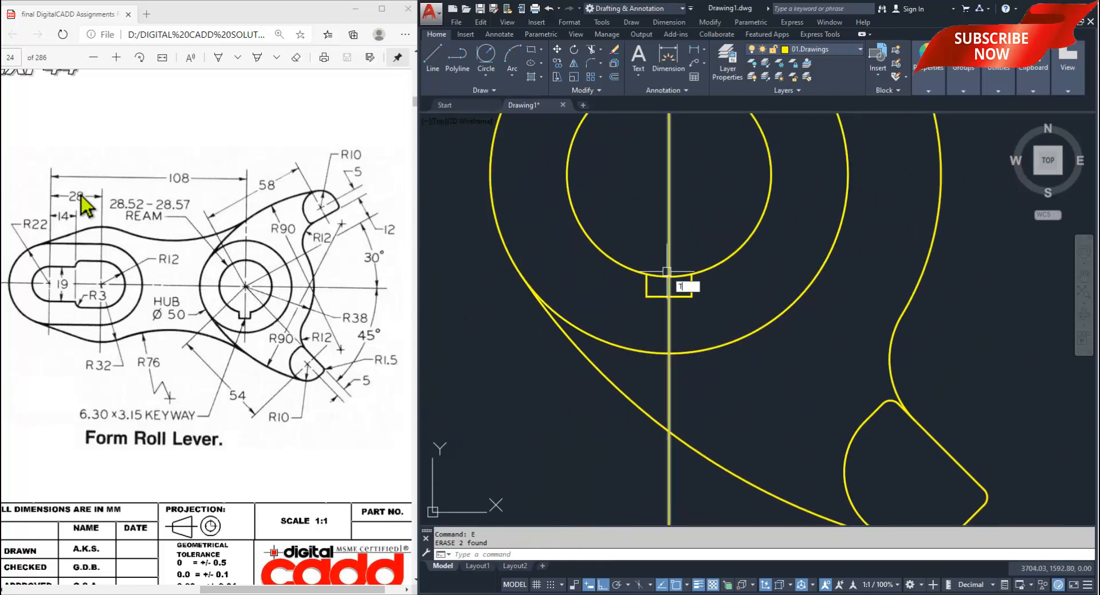
text(r)
key(Return)
scroll(671, 275, up, 3)
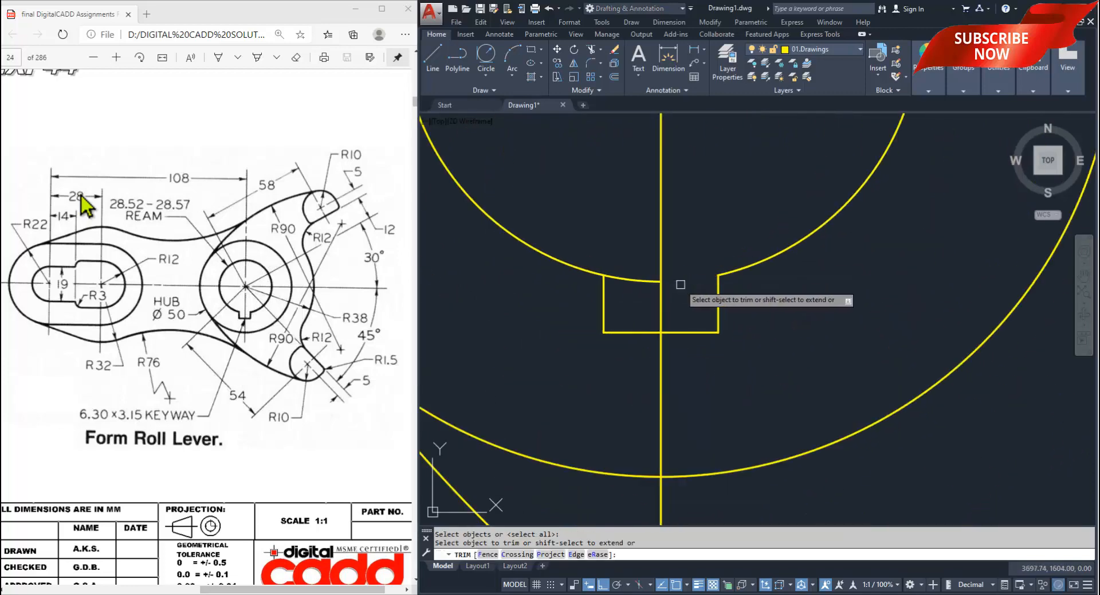
click(640, 280)
scroll(673, 298, down, 6)
middle_drag(682, 400, 727, 439)
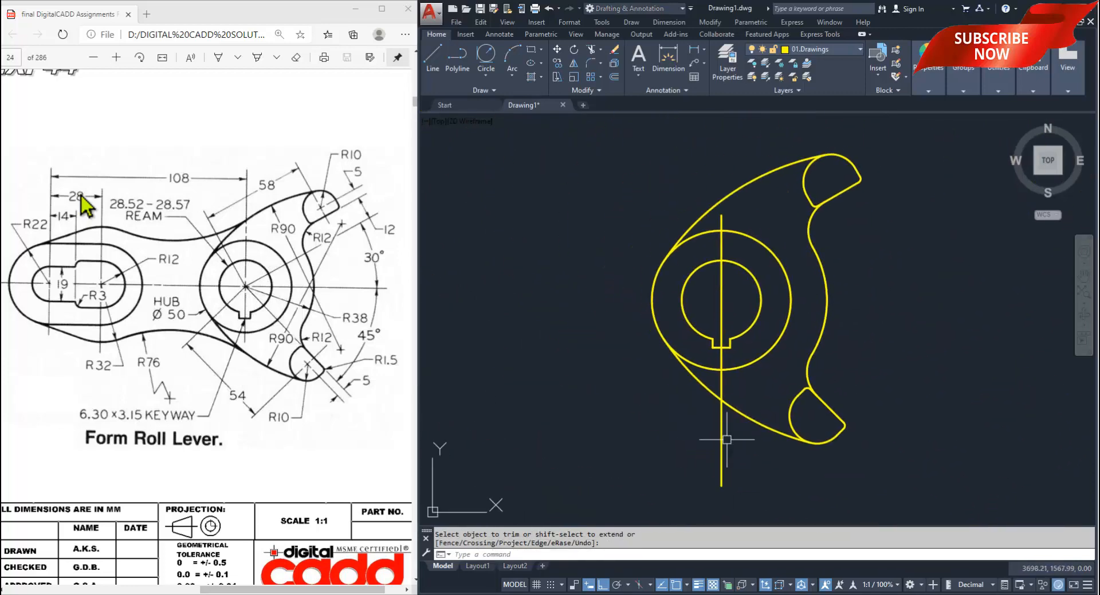
key(Return)
- Erase the vertical construction line through the hub centre
click(721, 313)
text(e)
key(Return)
- Draw a 22 mm radius circle centred 108 mm horizontally to the left of the hub centre
mouse_move(642, 403)
middle_down()
mouse_move(818, 376)
mouse_move(776, 396)
middle_up()
mouse_move(736, 400)
middle_down()
mouse_move(761, 401)
mouse_move(741, 400)
middle_up()
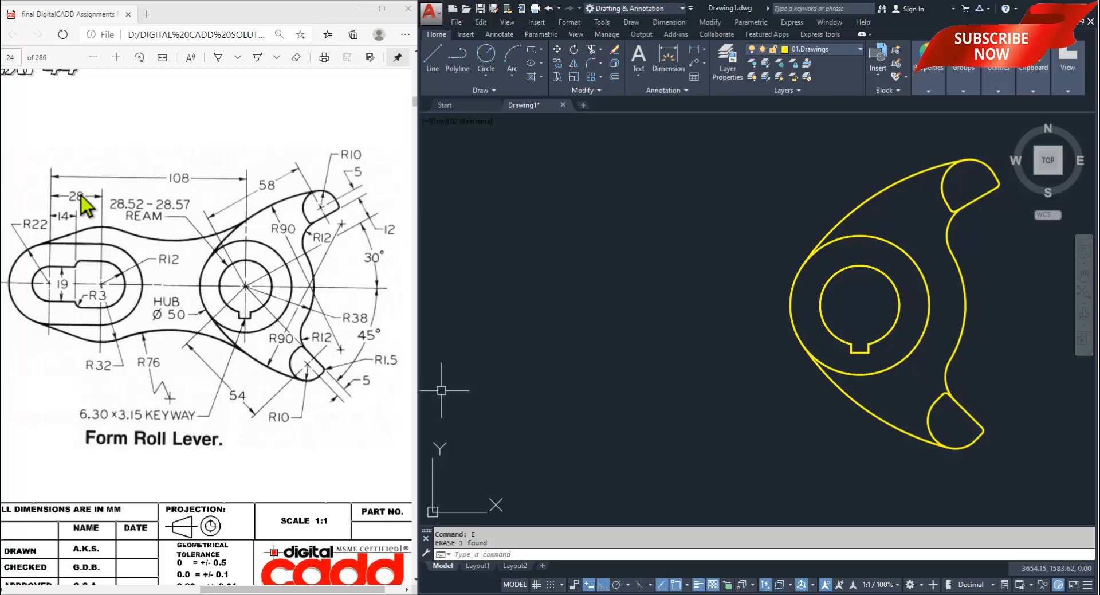
middle_drag(809, 405, 774, 398)
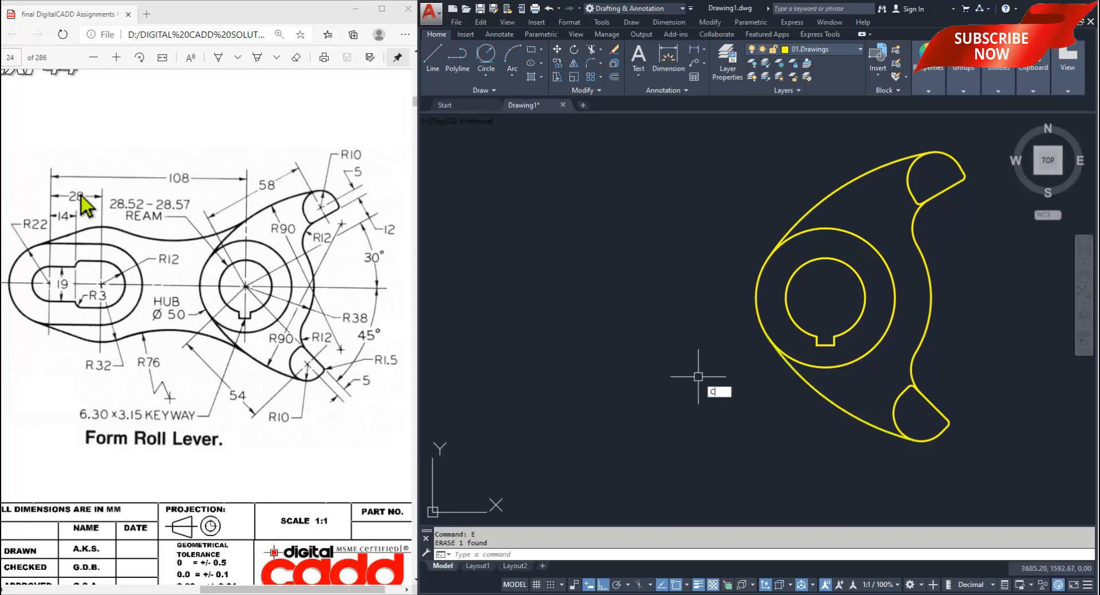
key(Return)
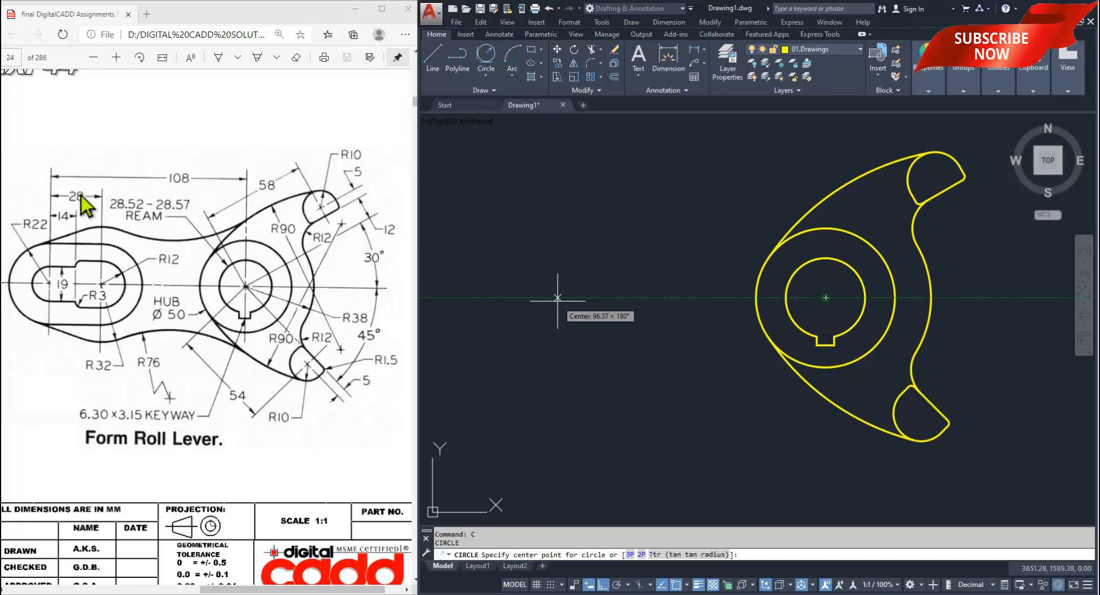
text(108)
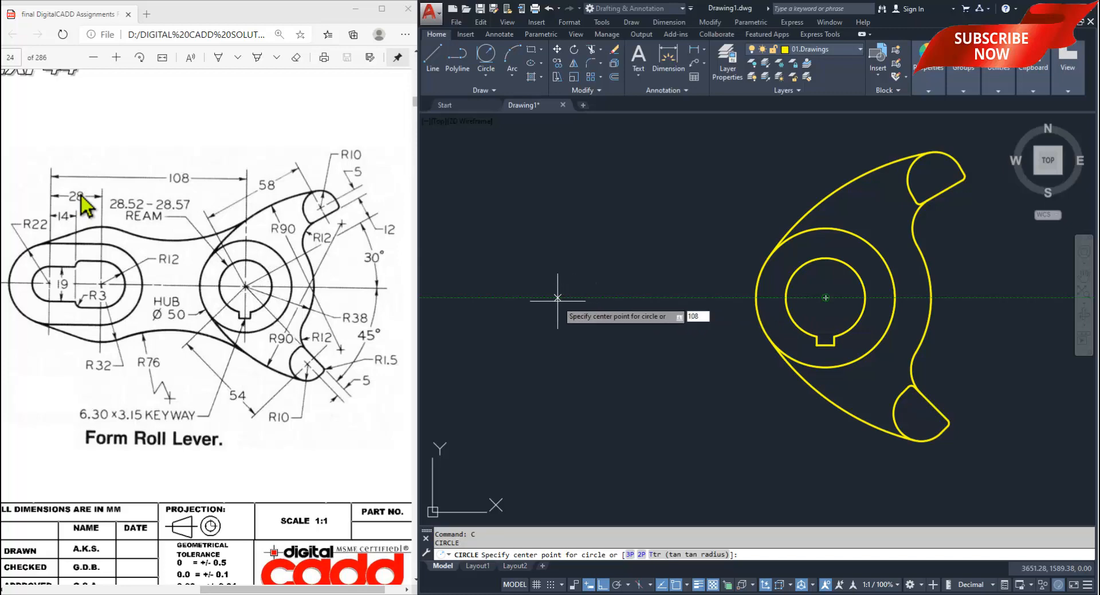
key(Return)
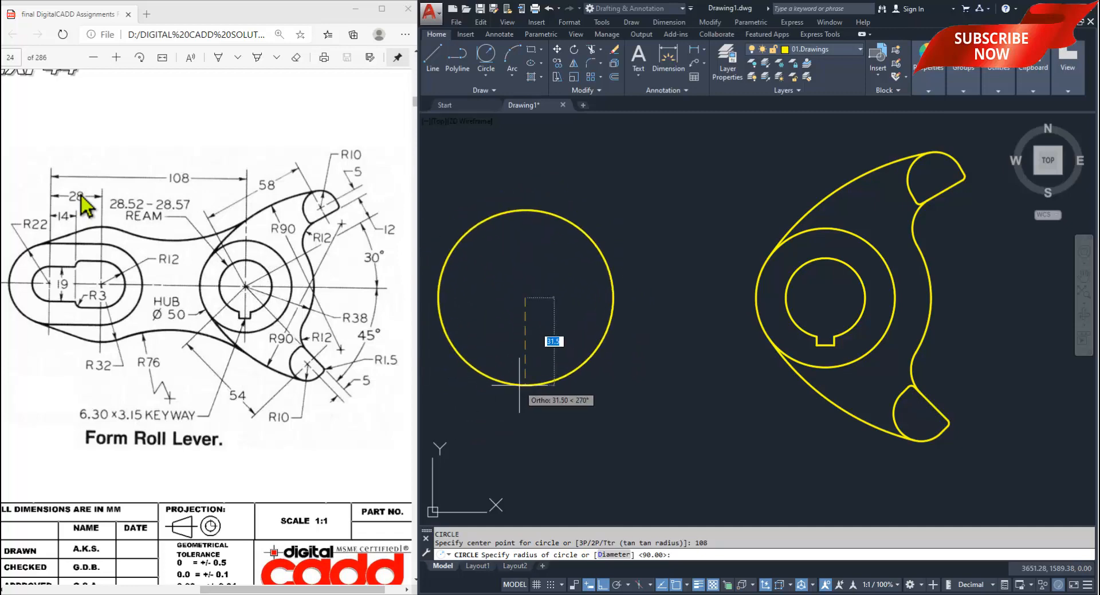
text(22)
key(Return)
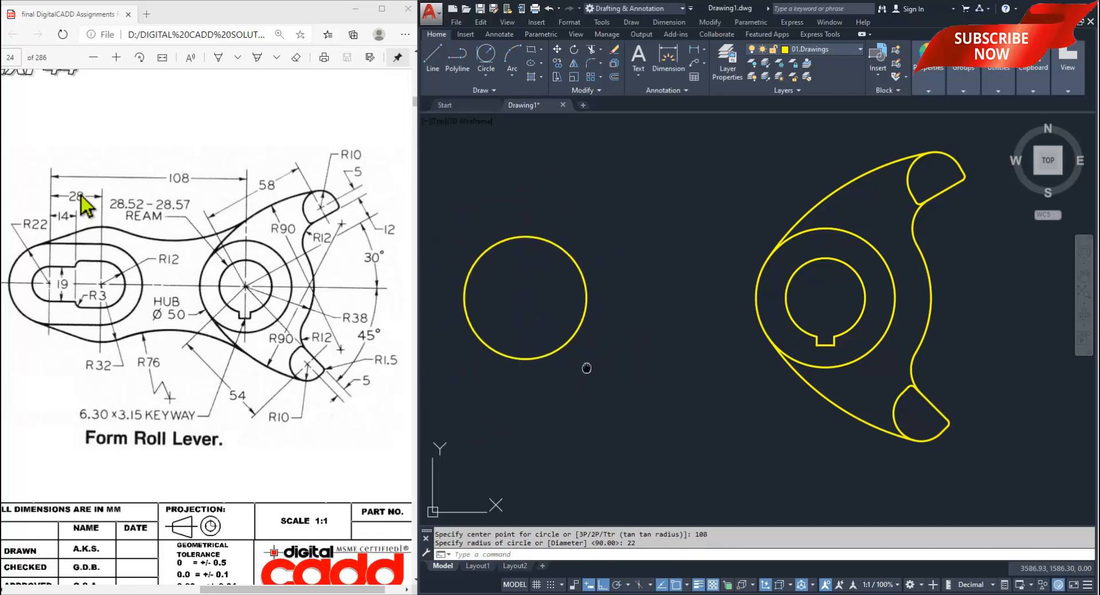
- Copy the 22 mm radius circle 28 mm horizontally towards the hub
middle_drag(586, 367, 629, 393)
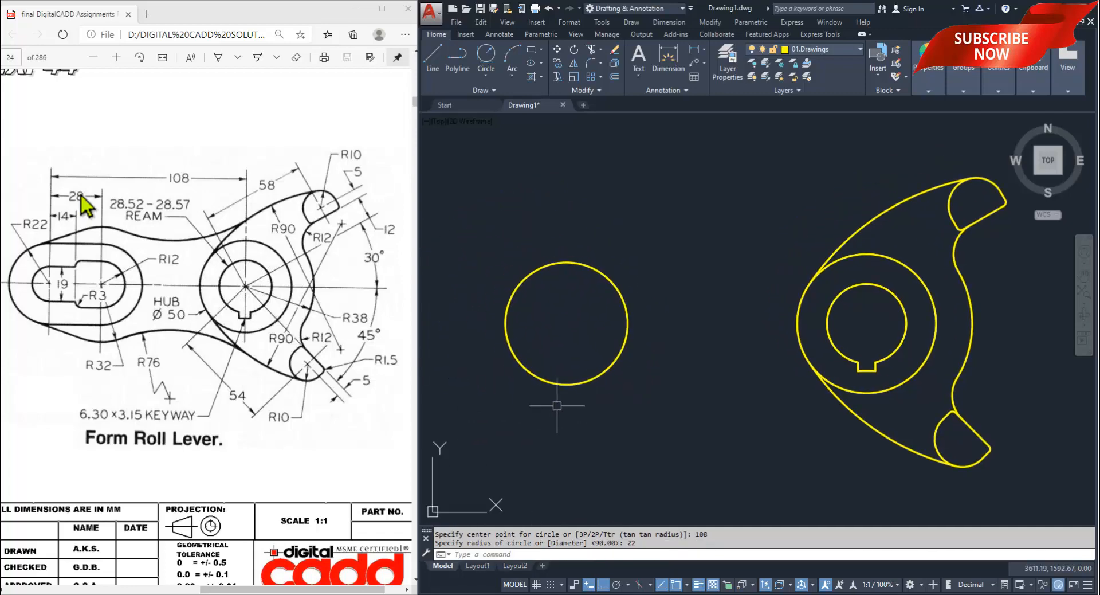
click(563, 384)
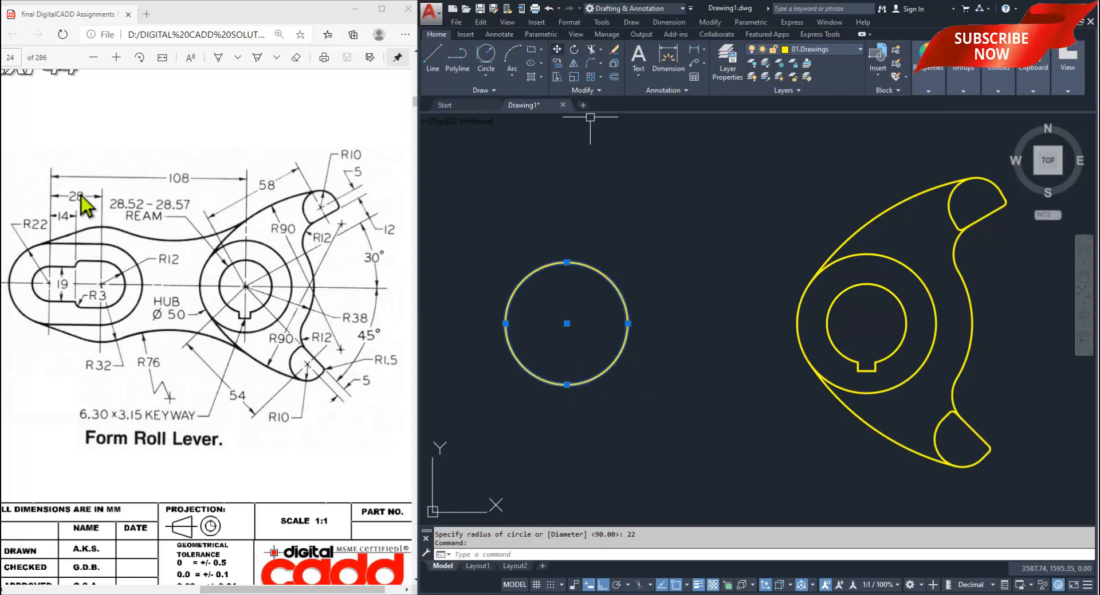
text(co)
key(Return)
click(510, 457)
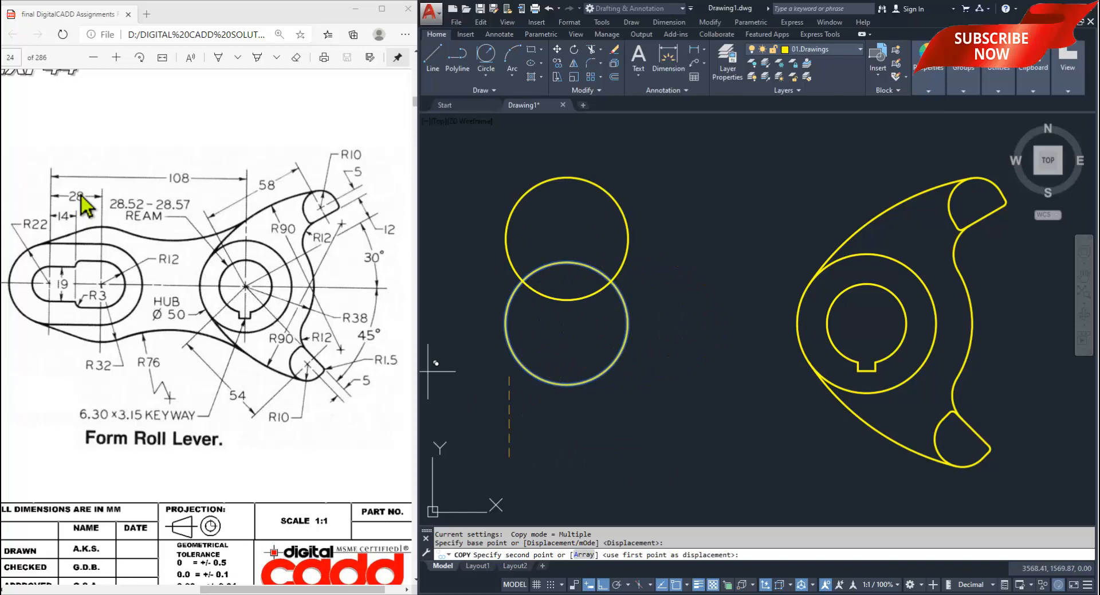
text(22)
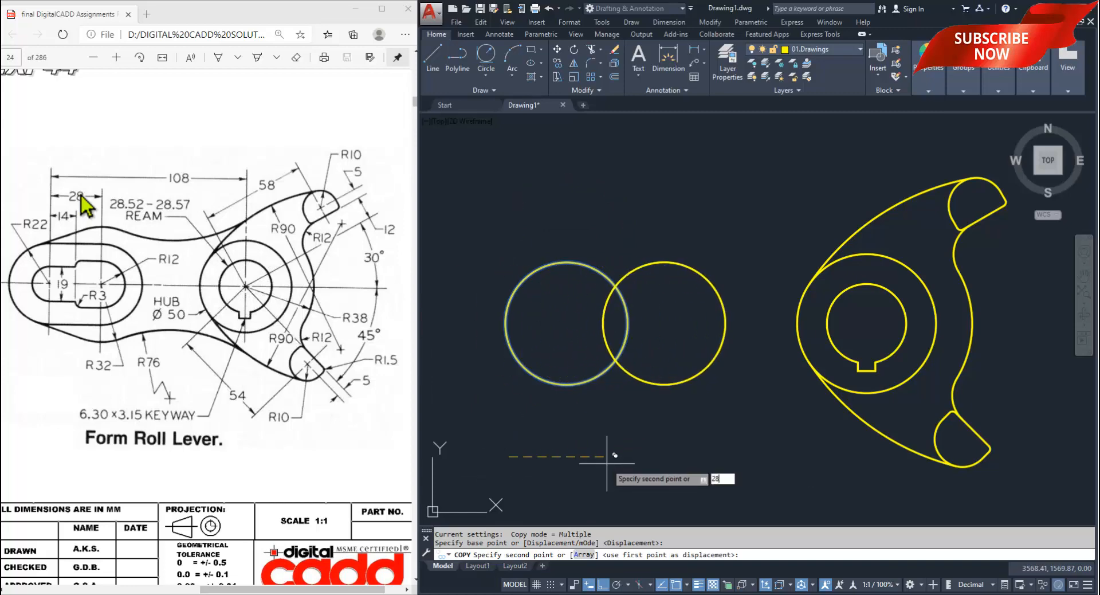
key(Return)
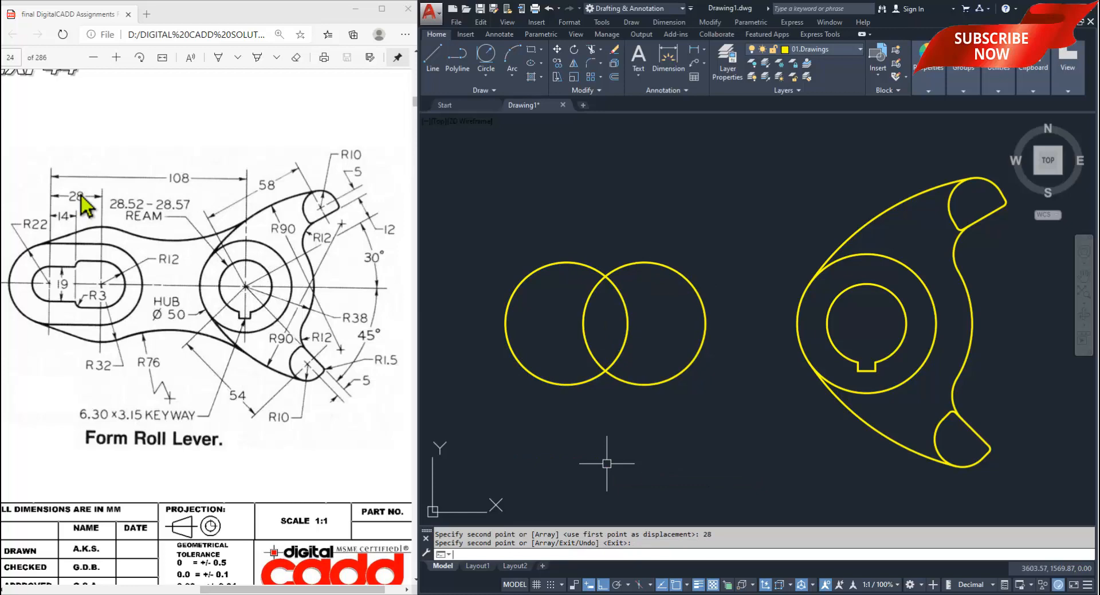
key(Return)
- Connect the two 22 mm radius circles with horizontal lines between their top quadrants and between their bottom quadrants
text(l)
key(Return)
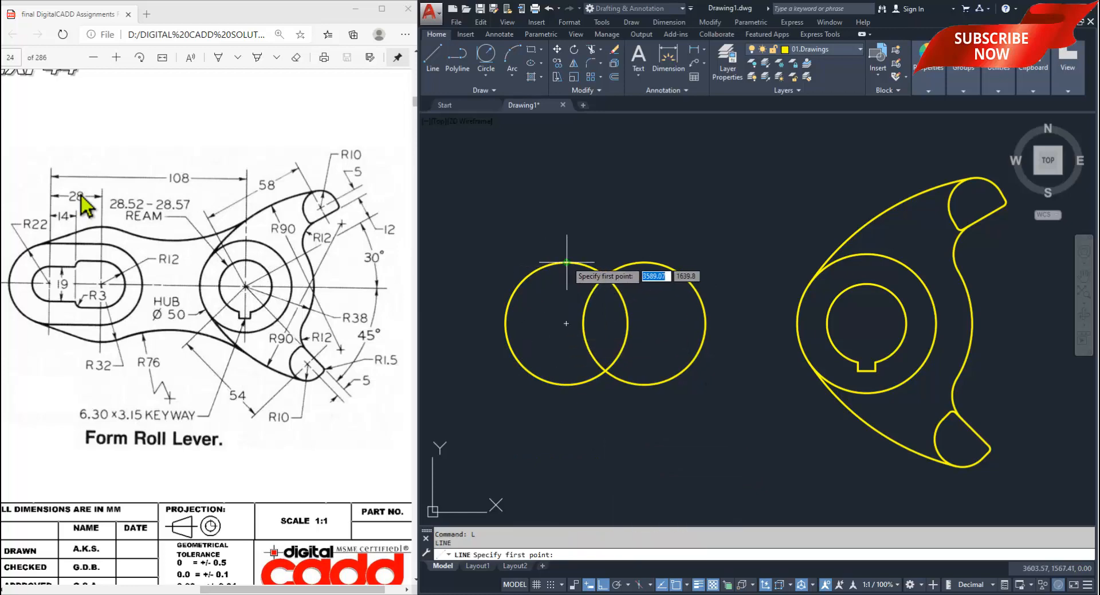
click(567, 263)
click(645, 262)
key(Return)
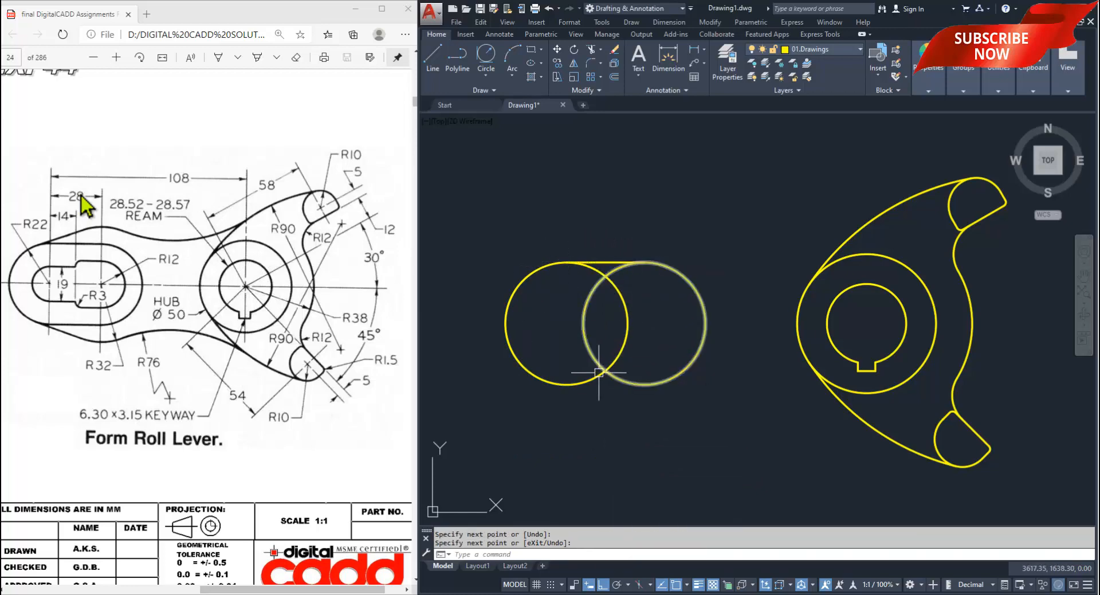
key(Return)
click(566, 384)
click(645, 385)
key(Return)
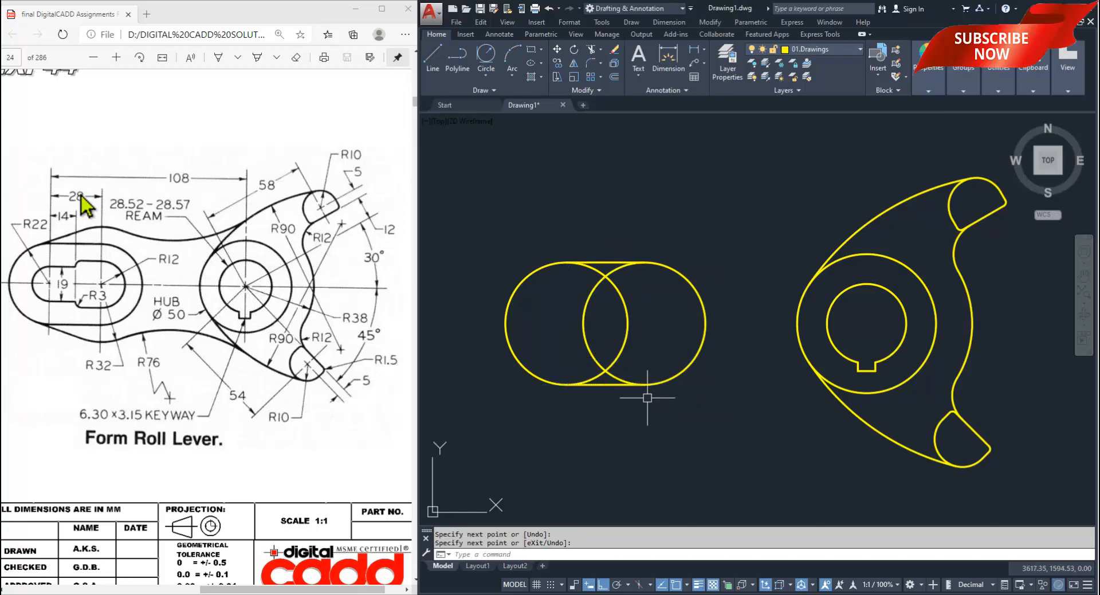
- Trim the overlapping inner arcs of both 22 mm radius circles to leave a slot-shaped outline
key(Return)
key(Return)
click(641, 284)
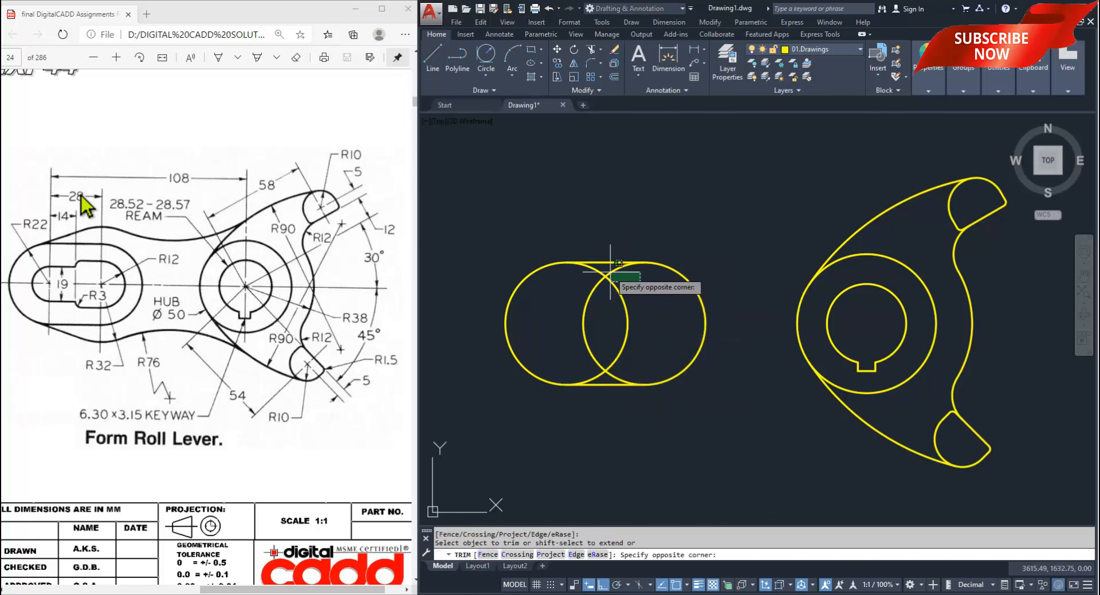
click(593, 272)
click(637, 342)
click(585, 383)
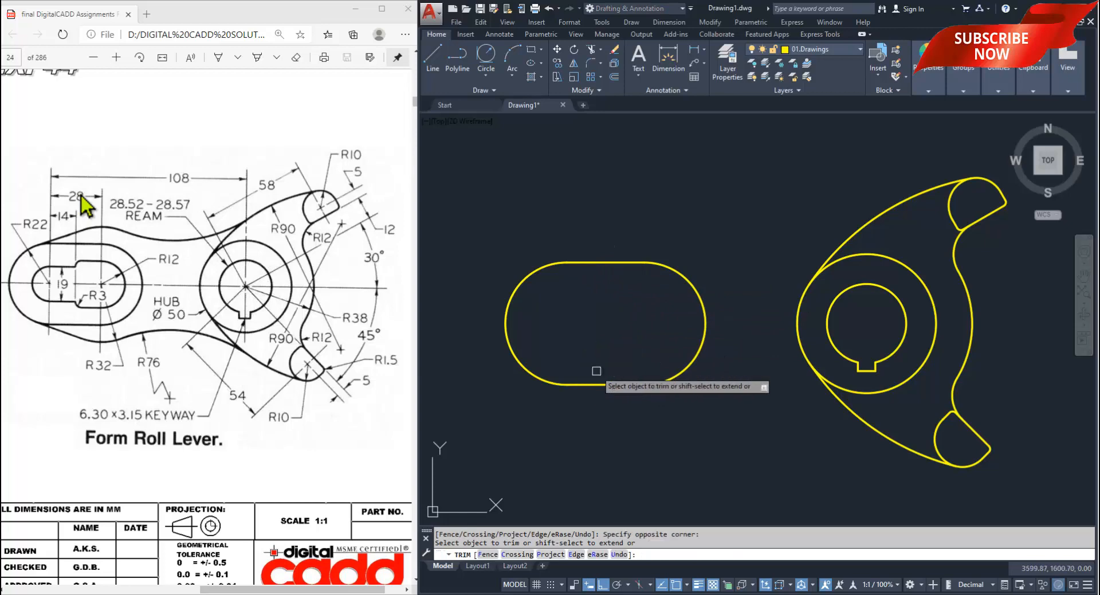
- Draw a 12 mm radius circle centred on the slot outline's end arc nearest the hub
mouse_move(630, 430)
middle_down()
mouse_move(647, 488)
mouse_move(654, 453)
middle_up()
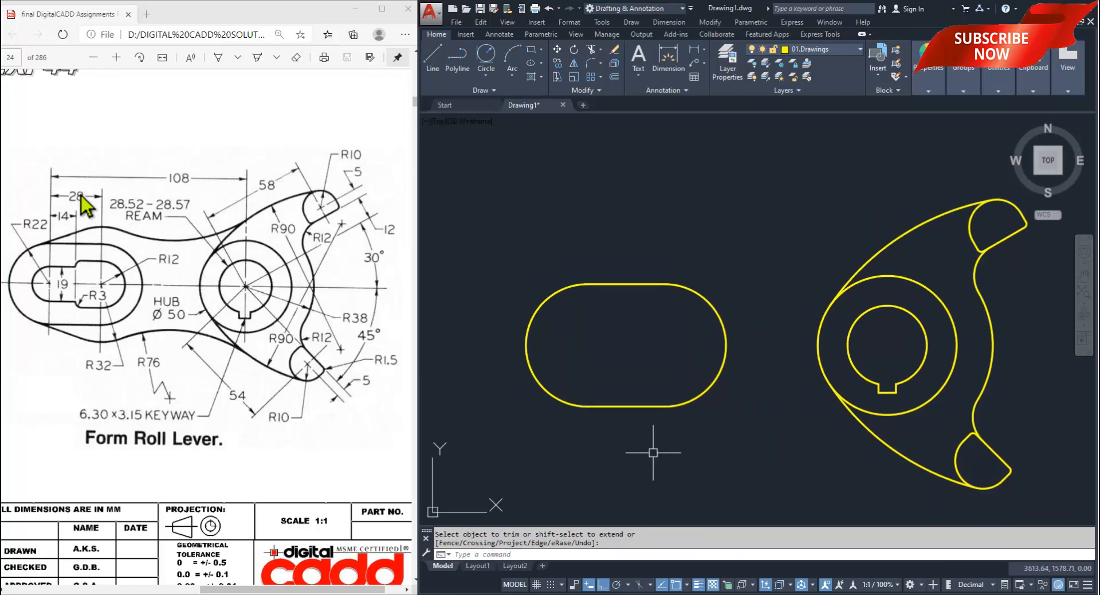
key(Return)
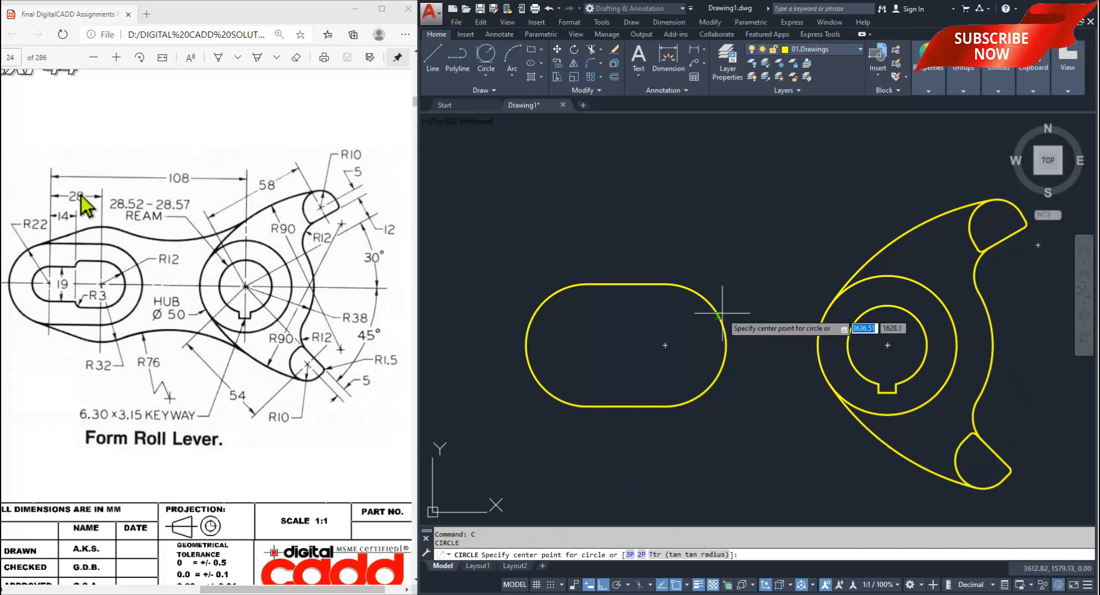
click(665, 345)
text(12)
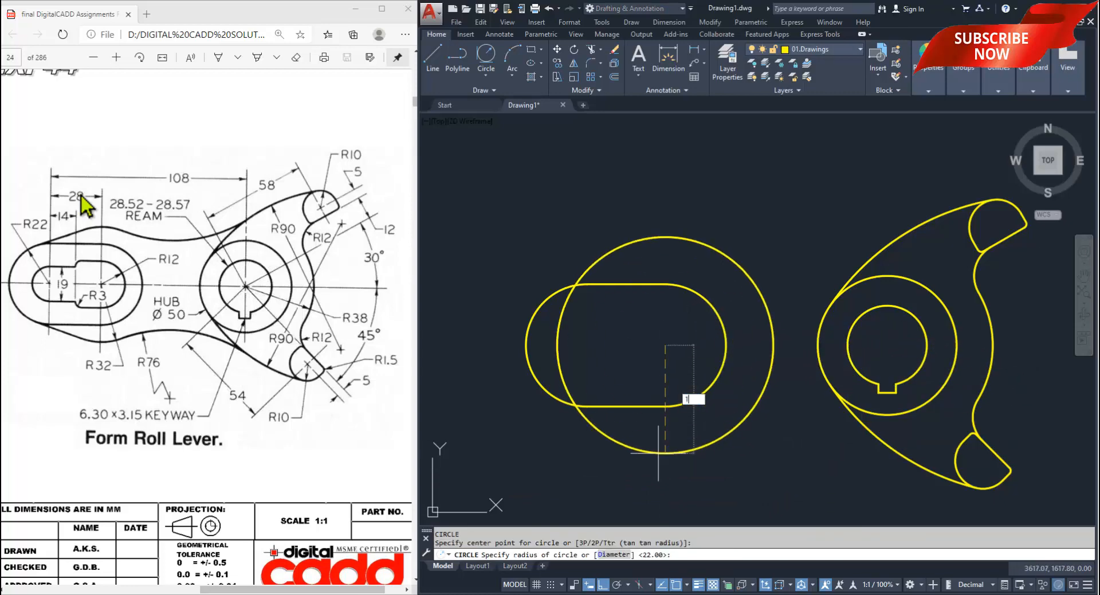
key(Return)
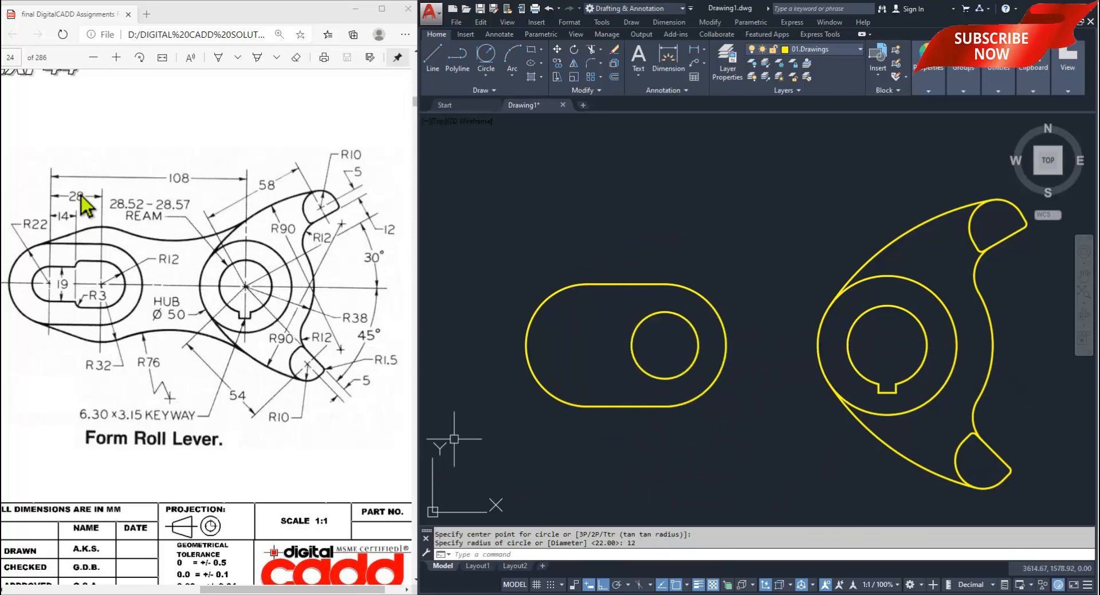
- Draw a 19 mm diameter circle centred on the slot outline's end arc farthest from the hub
key(Return)
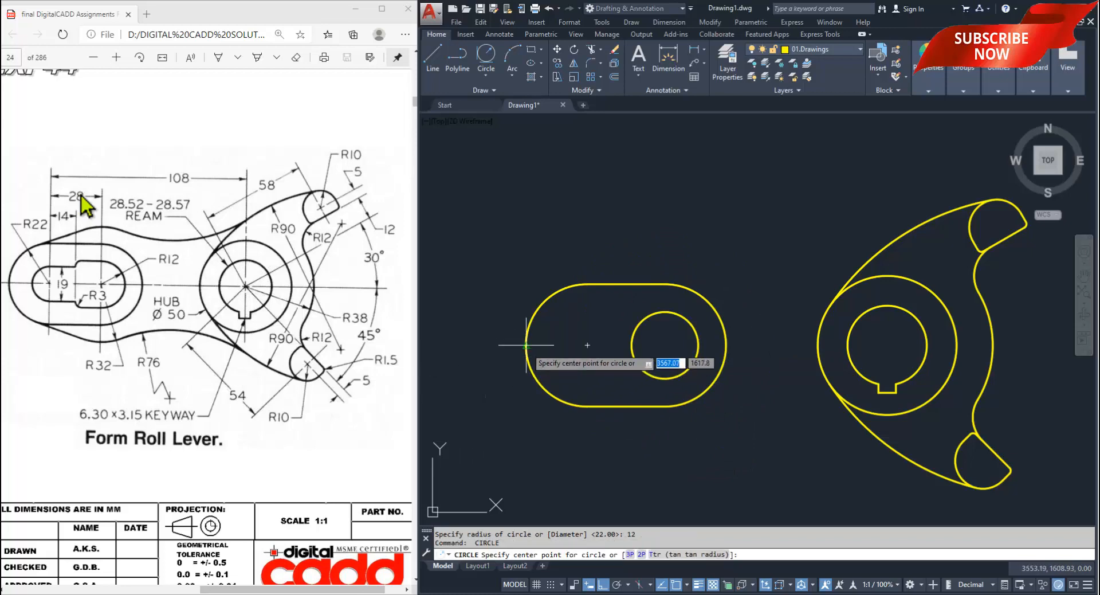
click(587, 345)
text(d)
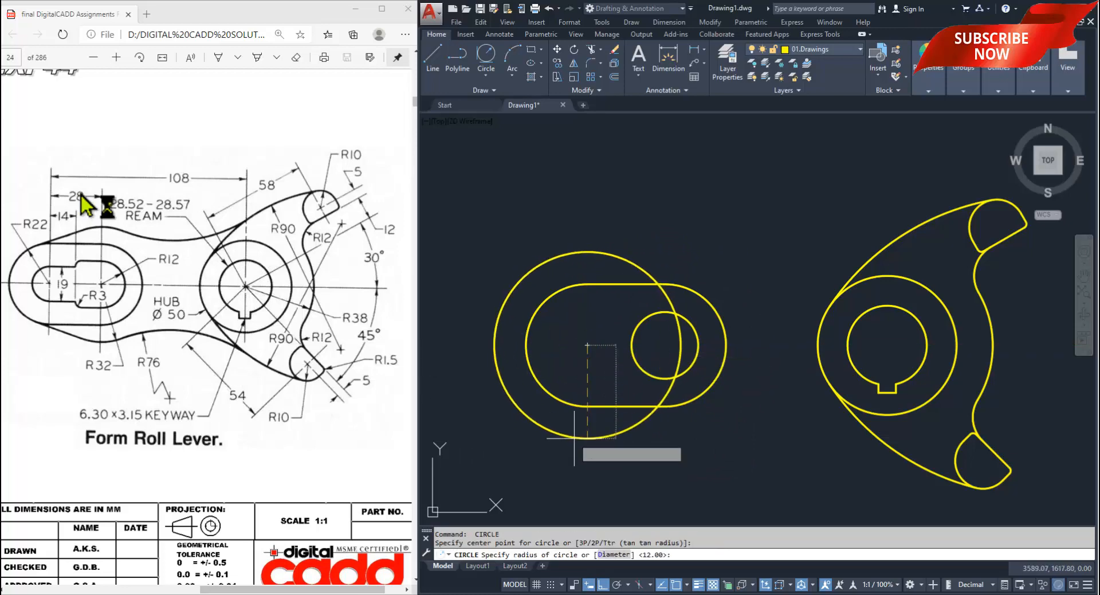
key(Return)
text(19)
key(Return)
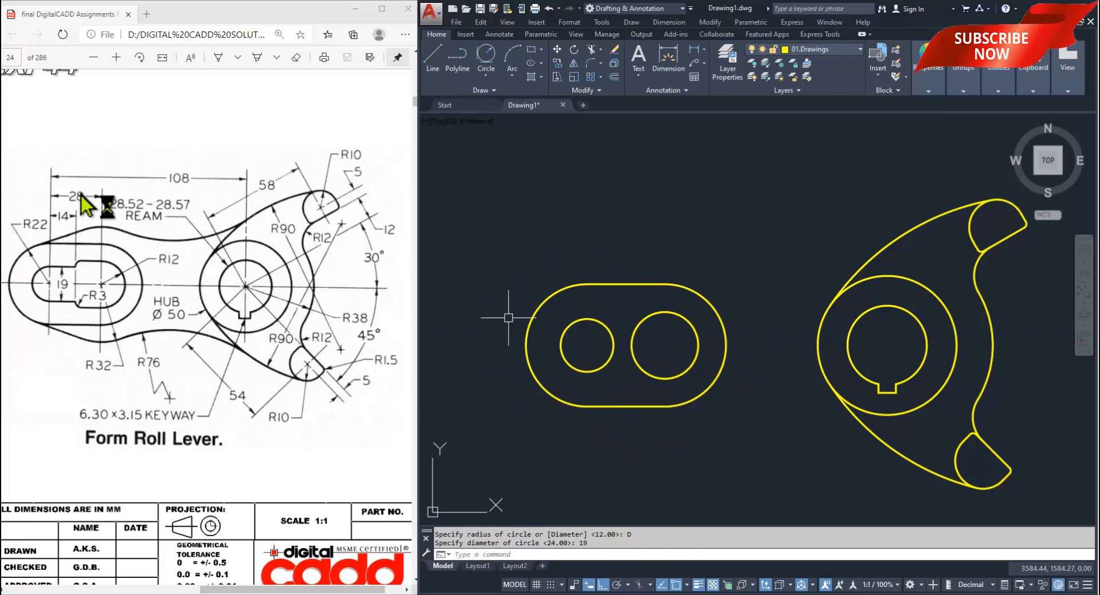
- Draw a stepped line from the 19 mm circle's top quadrant, 14 mm horizontally, then up and across to the 12 mm radius circle's top quadrant
scroll(586, 312, up, 2)
text(L)
key(Return)
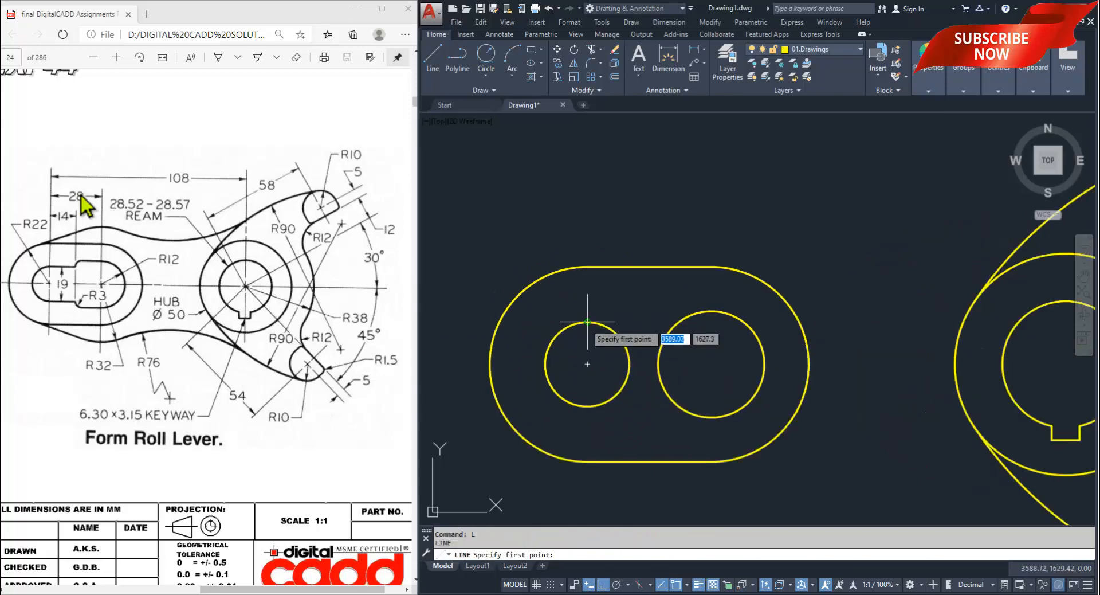
click(588, 322)
text(14)
key(Return)
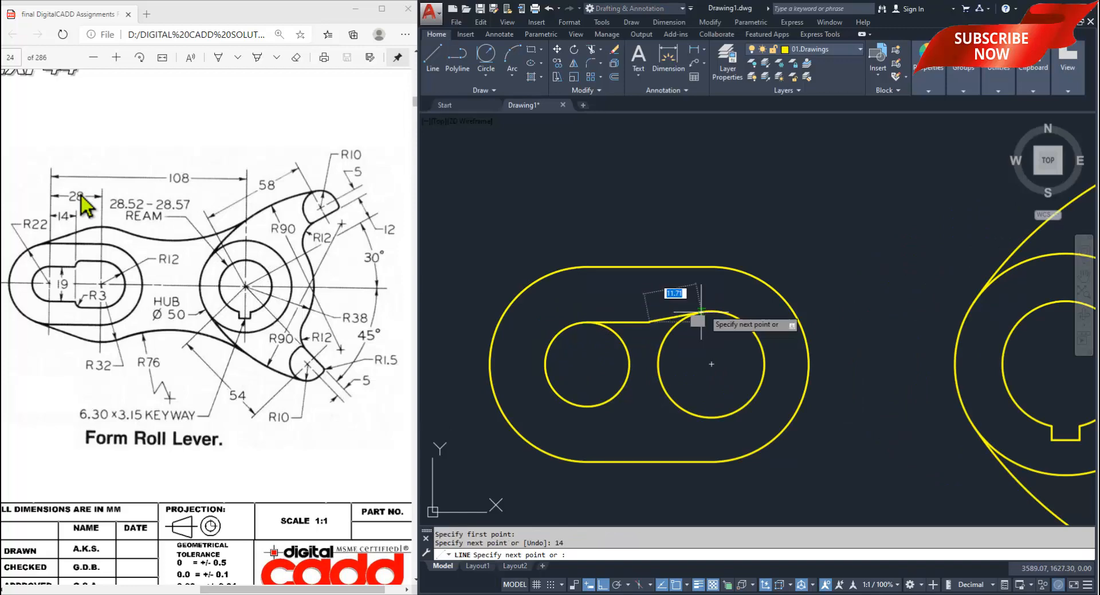
scroll(695, 311, up, 2)
scroll(634, 289, up, 2)
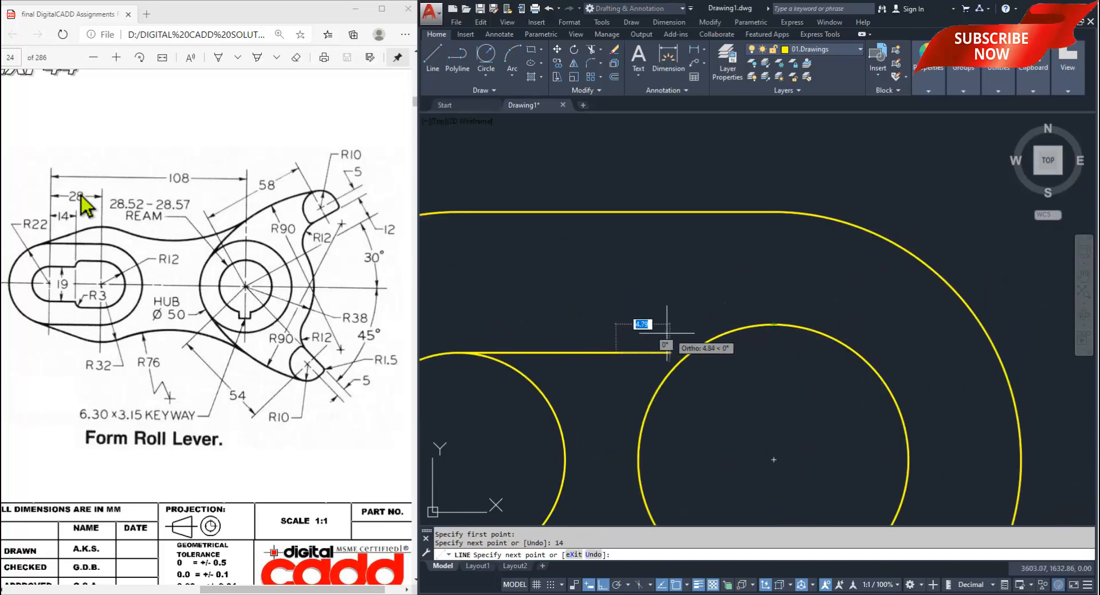
click(616, 324)
click(773, 324)
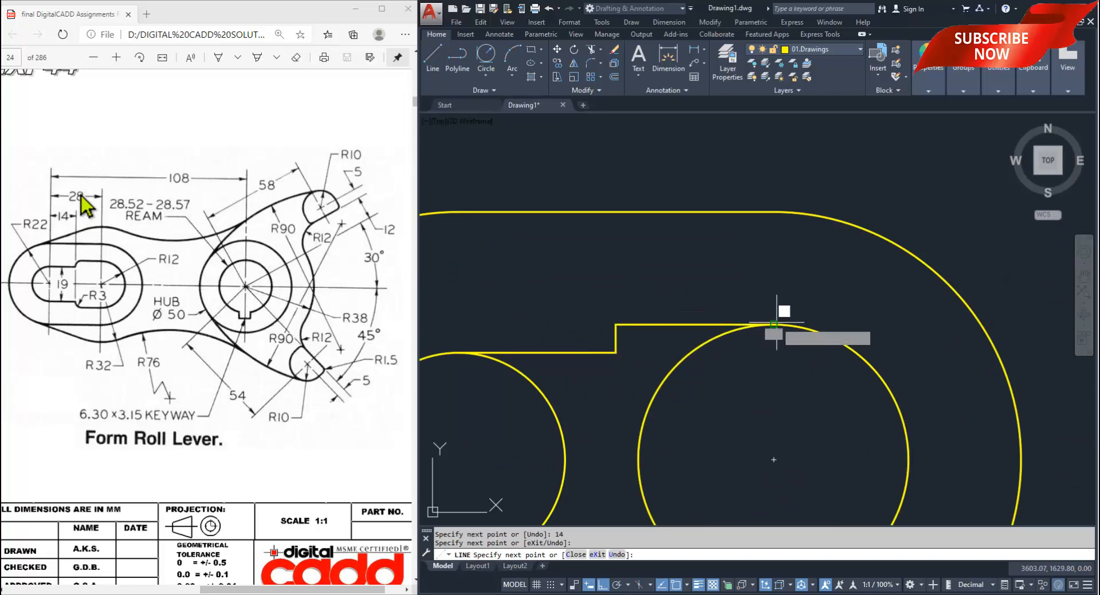
key(Return)
- Fillet the corner between the short vertical step and the upper horizontal line with a 2.5 mm radius
middle_drag(510, 395, 572, 343)
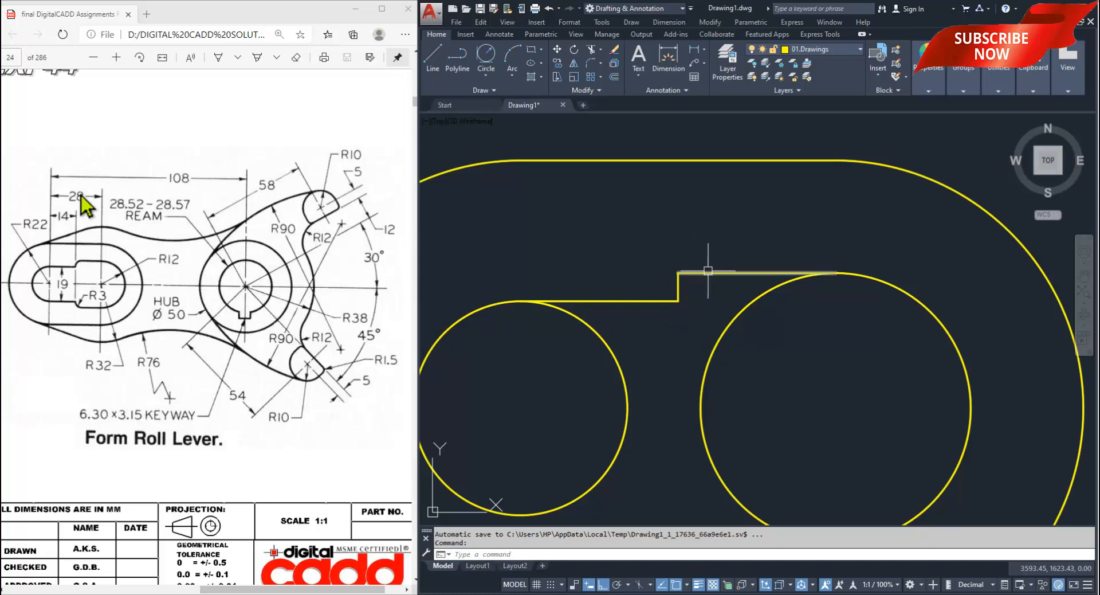
scroll(729, 288, up, 3)
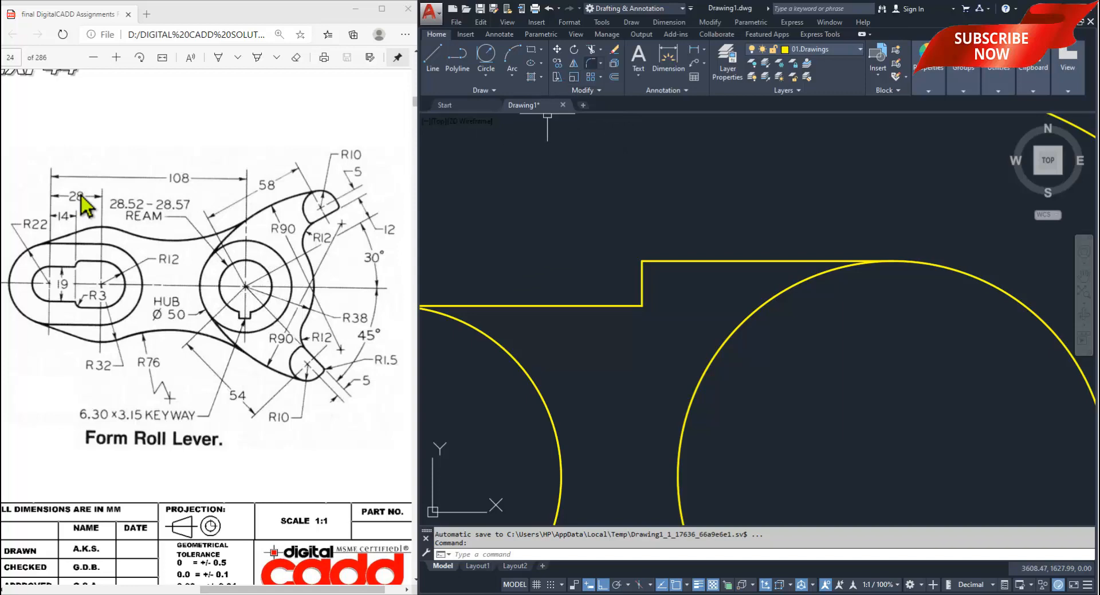
click(590, 63)
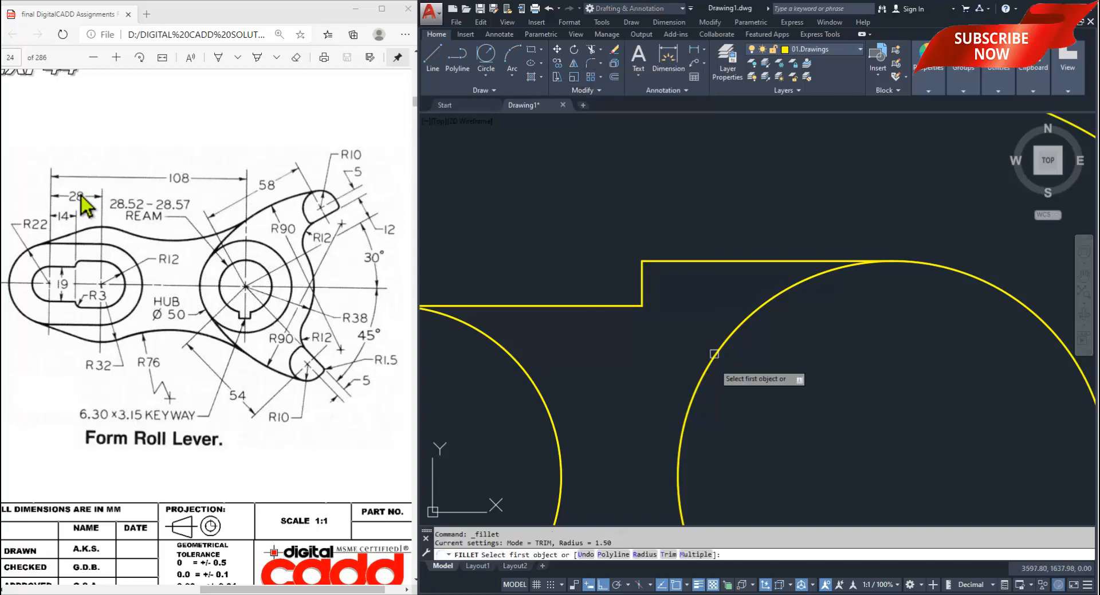
text(r)
key(Return)
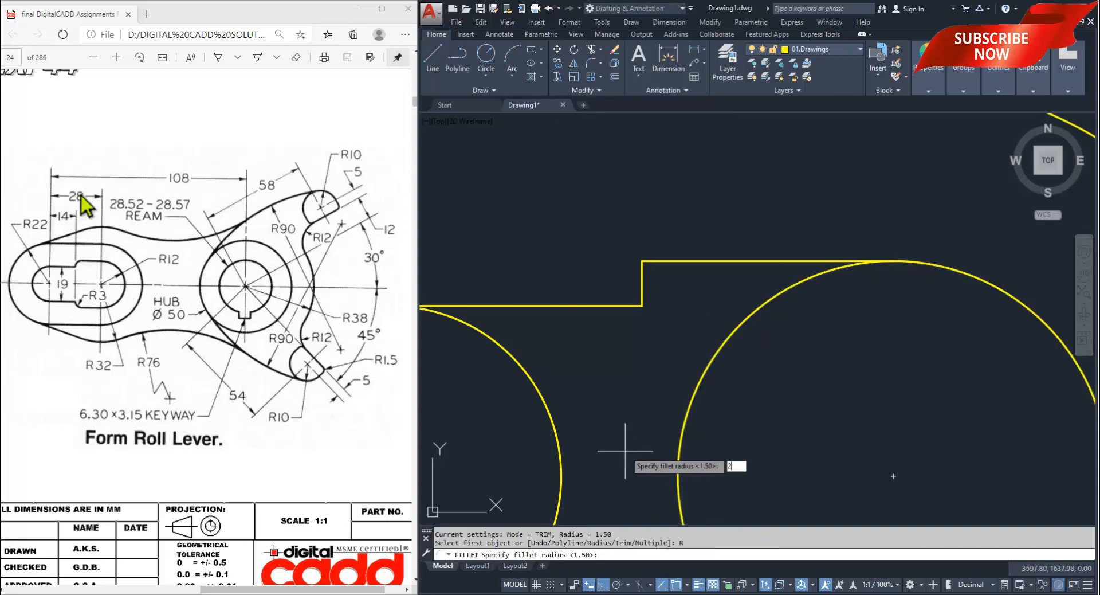
text(2.5)
key(Return)
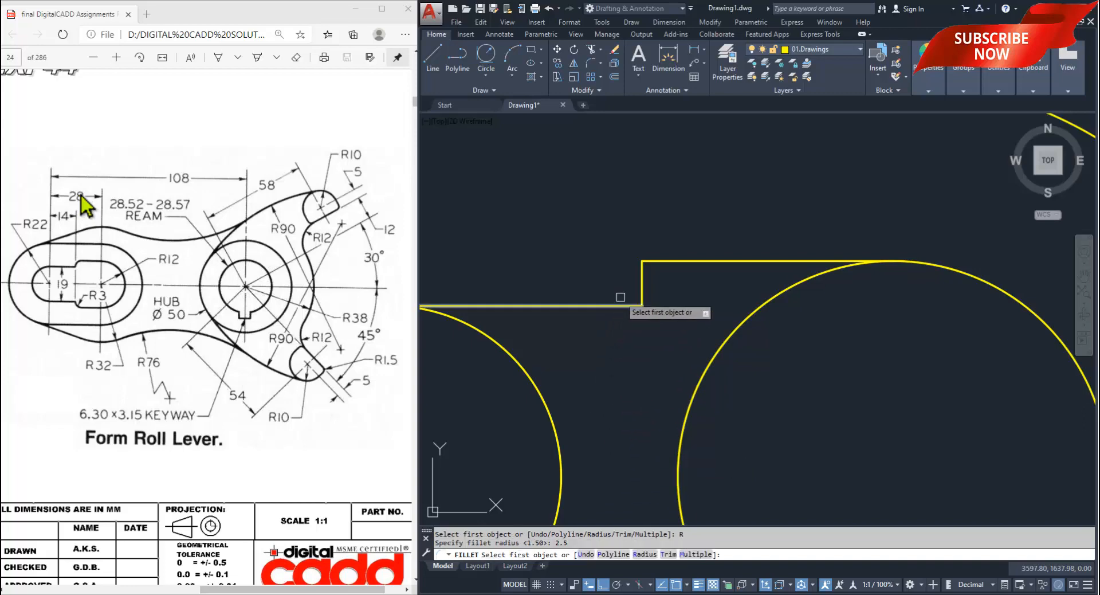
click(641, 286)
click(674, 261)
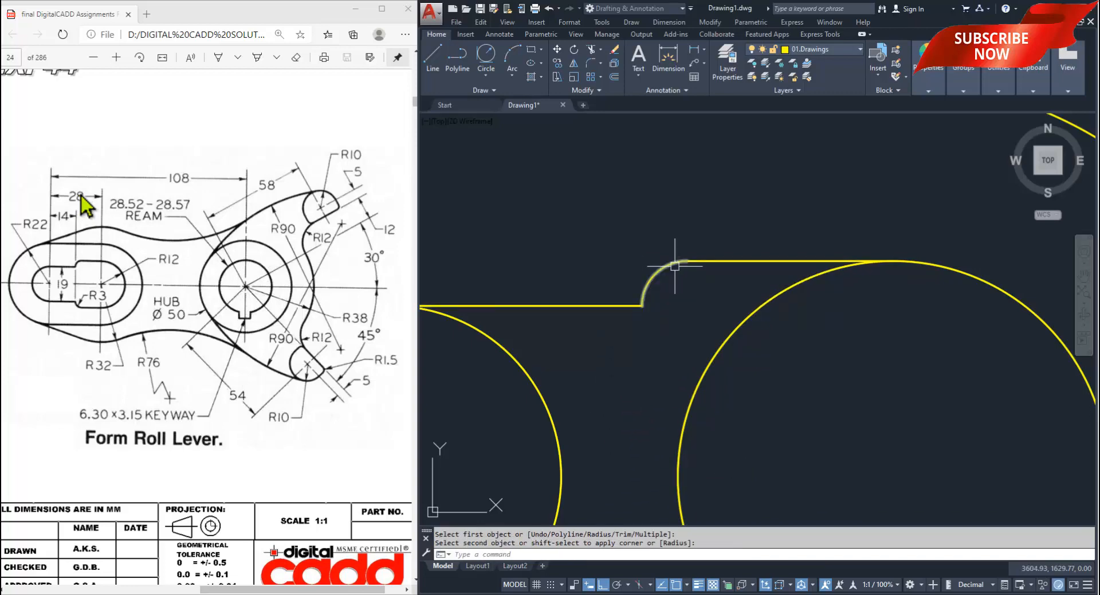
- Erase the leftover vertical line piece at the lower end of the step's fillet
click(625, 282)
click(671, 348)
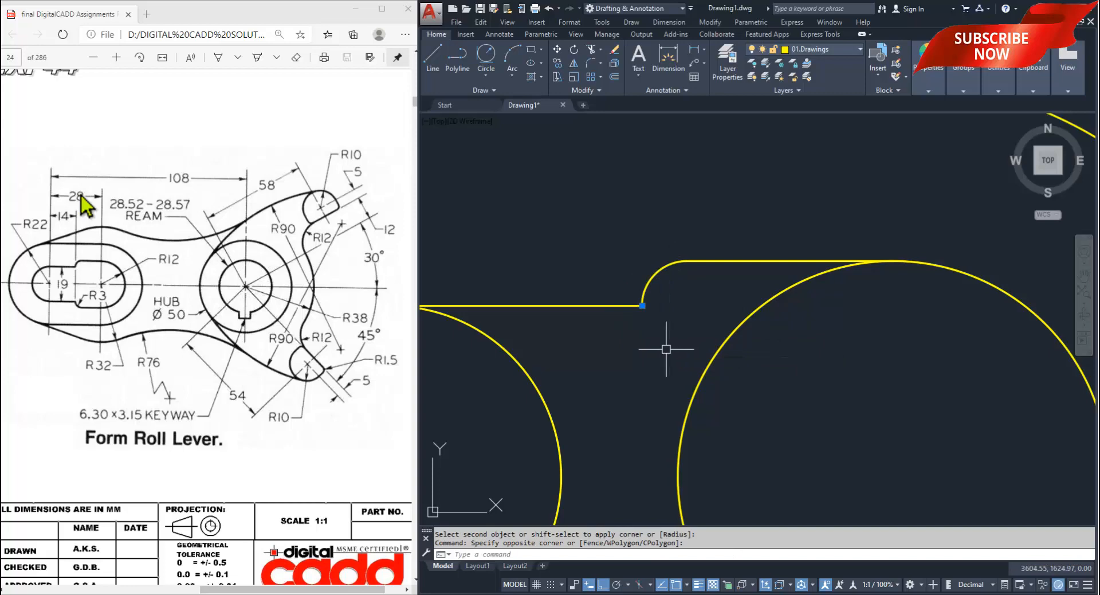
text(e)
key(Return)
- Mirror the filleted stepped line about the horizontal line through both inner circle centres, keeping the source objects
scroll(665, 321, down, 3)
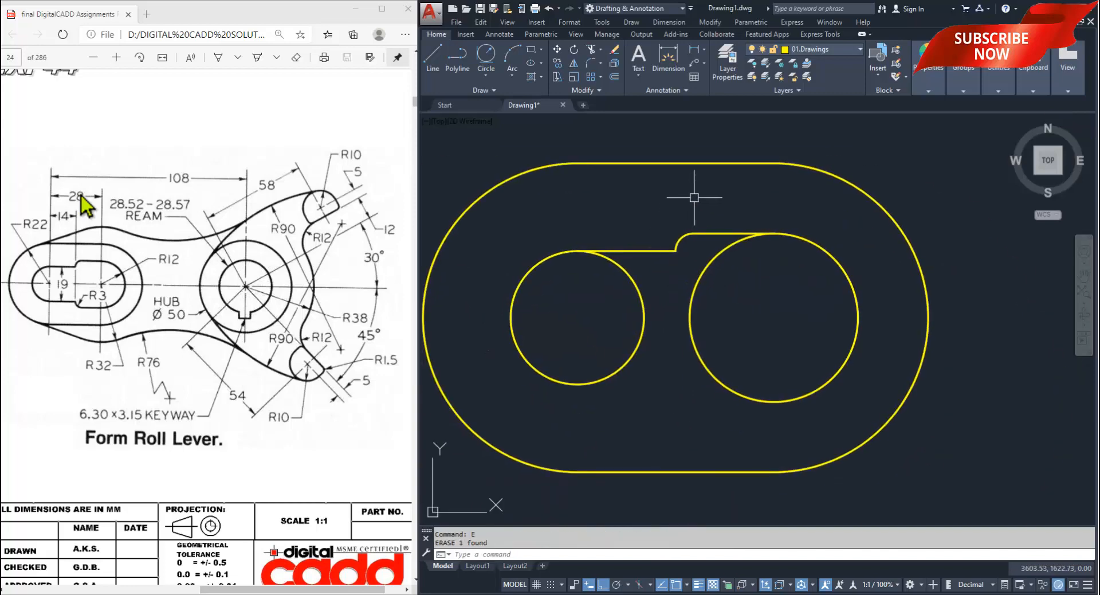
click(695, 197)
click(668, 255)
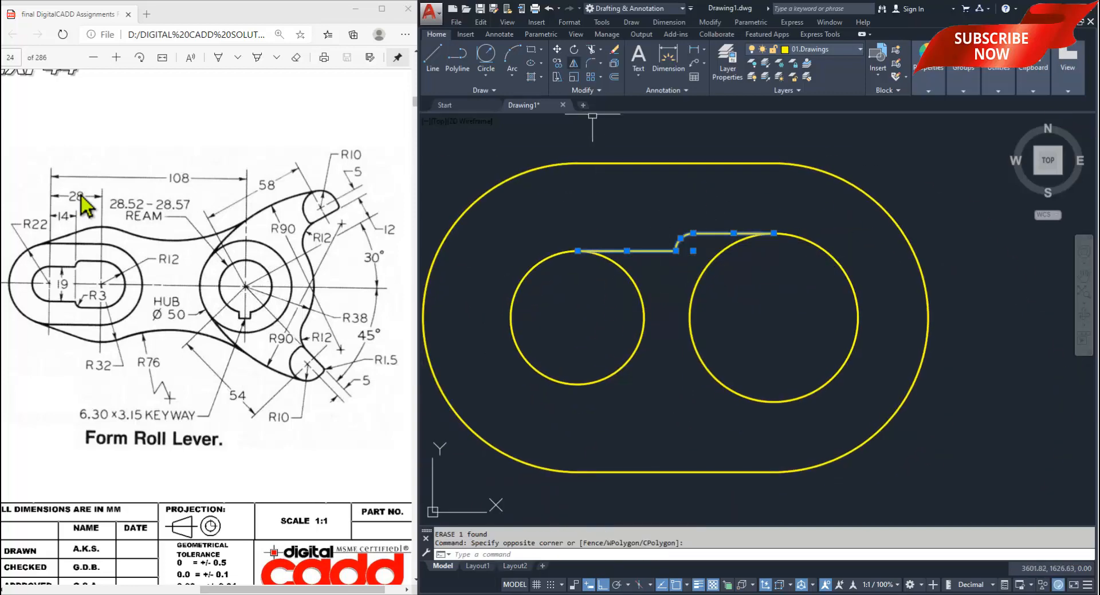
click(573, 63)
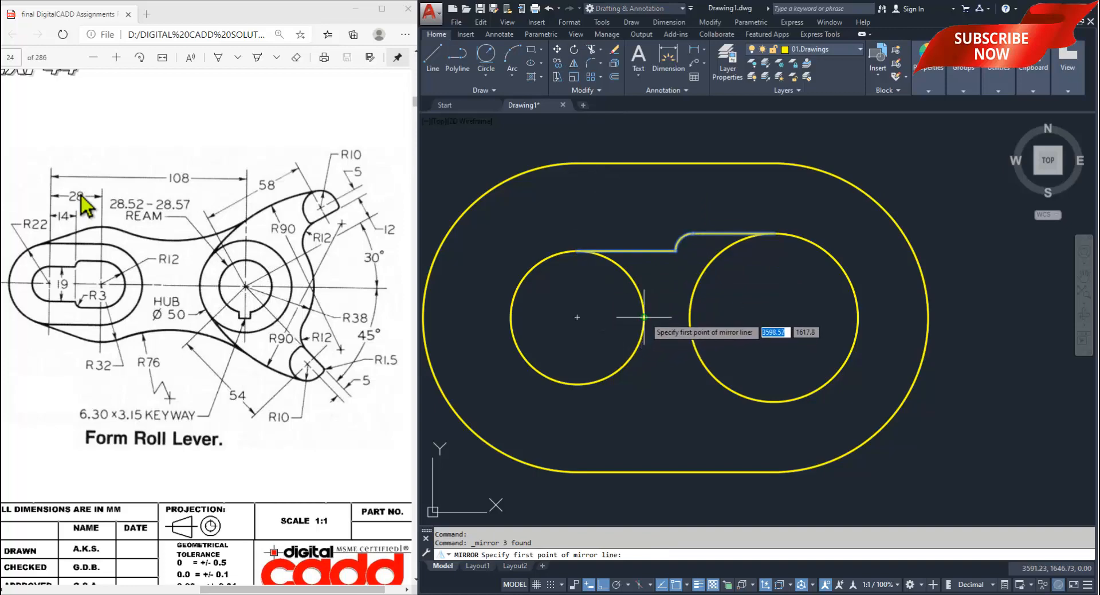
click(577, 317)
click(776, 315)
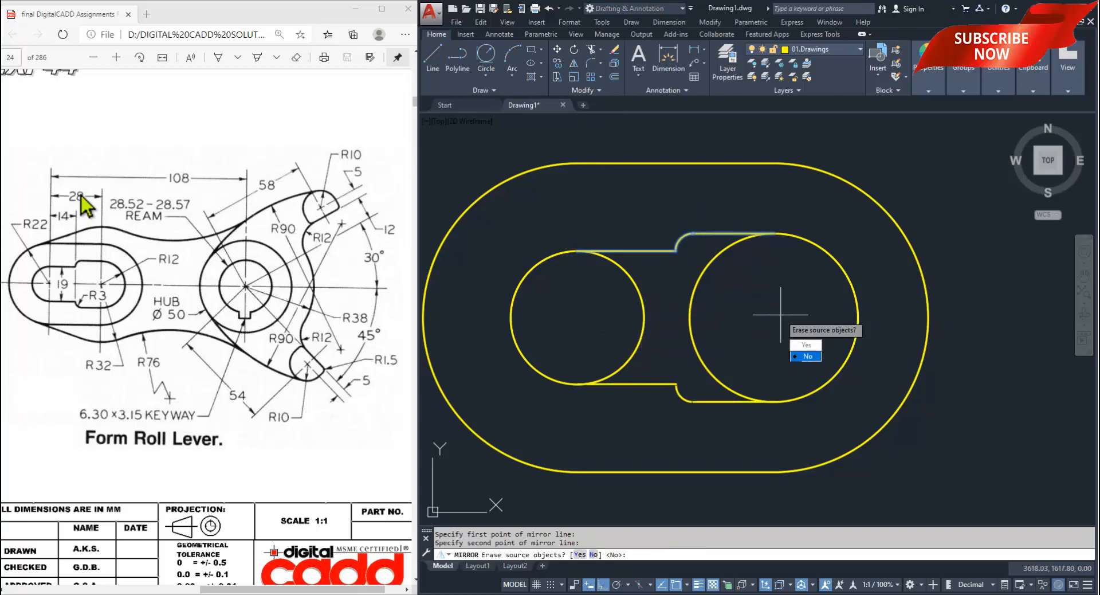
text(N)
key(Return)
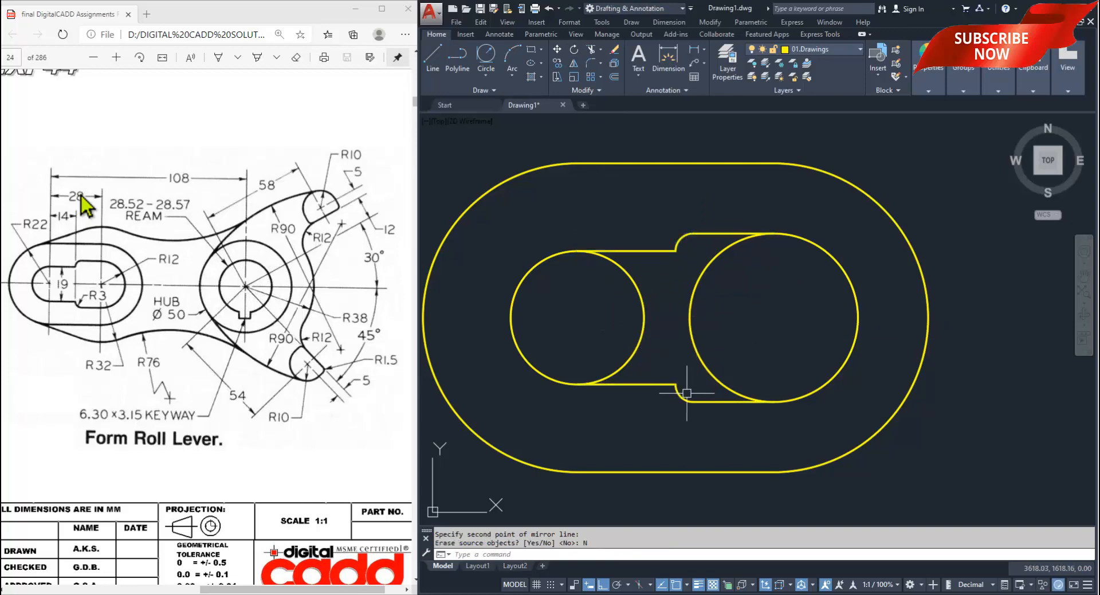
- Trim the facing inner arcs of the 19 mm and 12 mm radius circles to open the stepped slot
key(Return)
key(Return)
click(764, 299)
click(621, 329)
scroll(634, 330, down, 6)
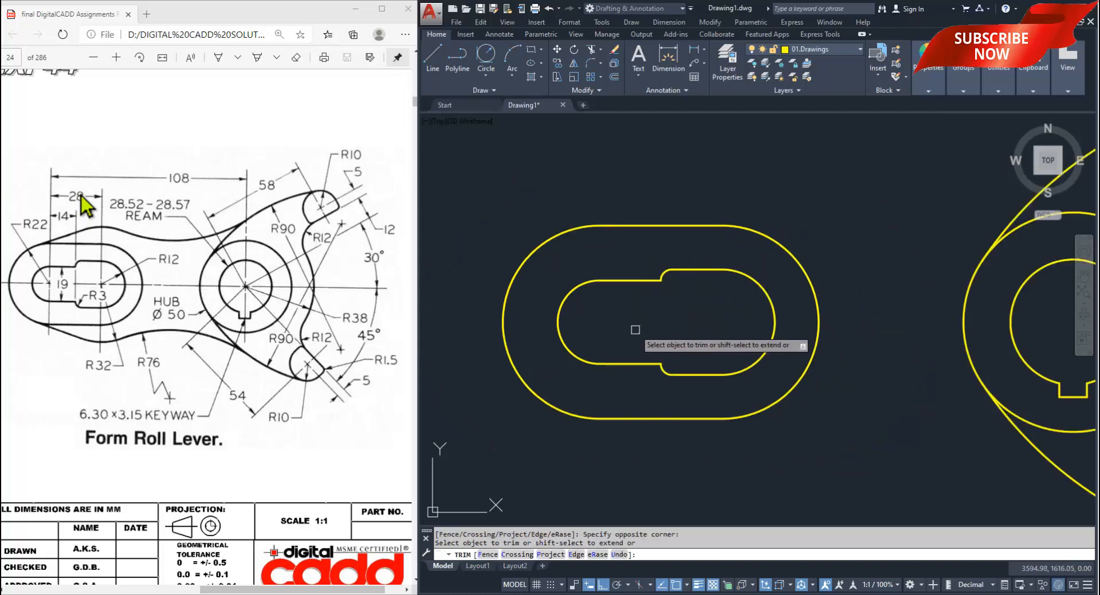
key(Return)
- Draw a 32 mm radius circle centred on the slot's end arc nearest the hub
middle_drag(659, 450, 613, 449)
scroll(638, 378, up, 2)
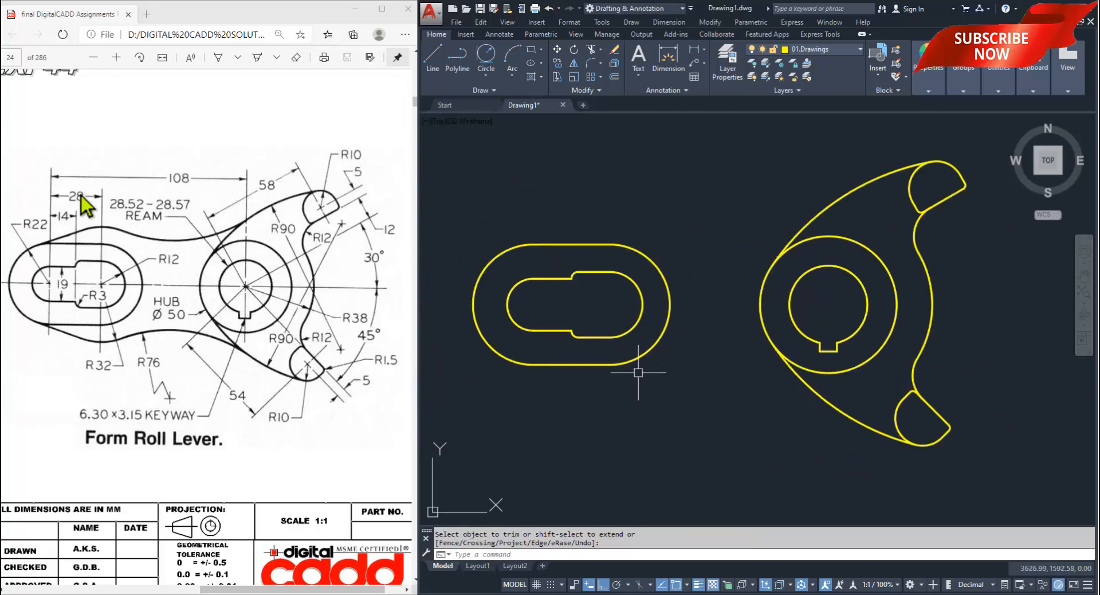
middle_drag(664, 378, 643, 391)
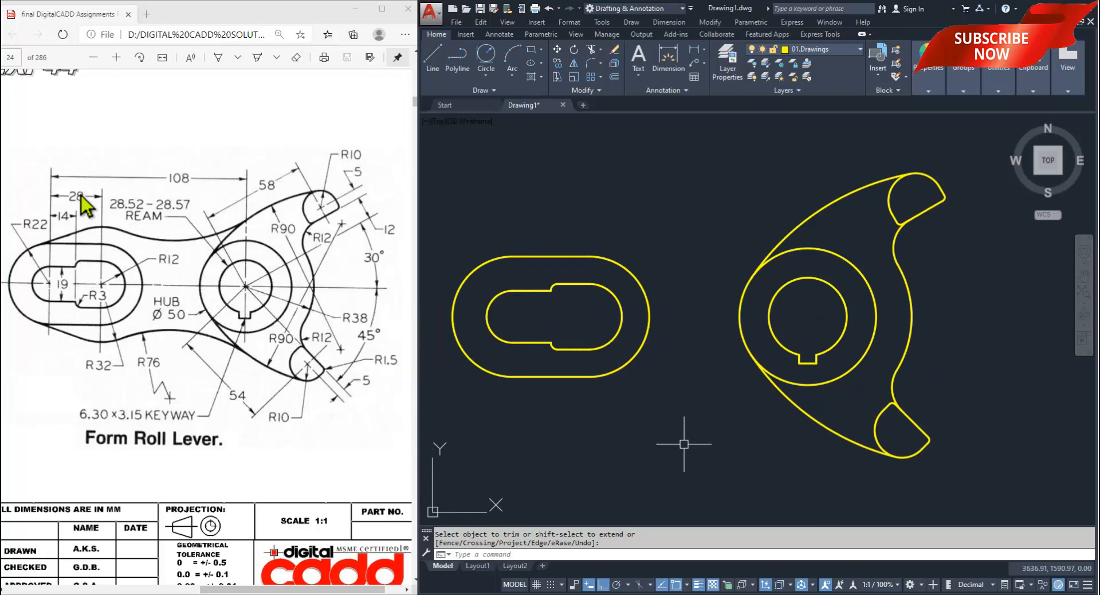
key(Return)
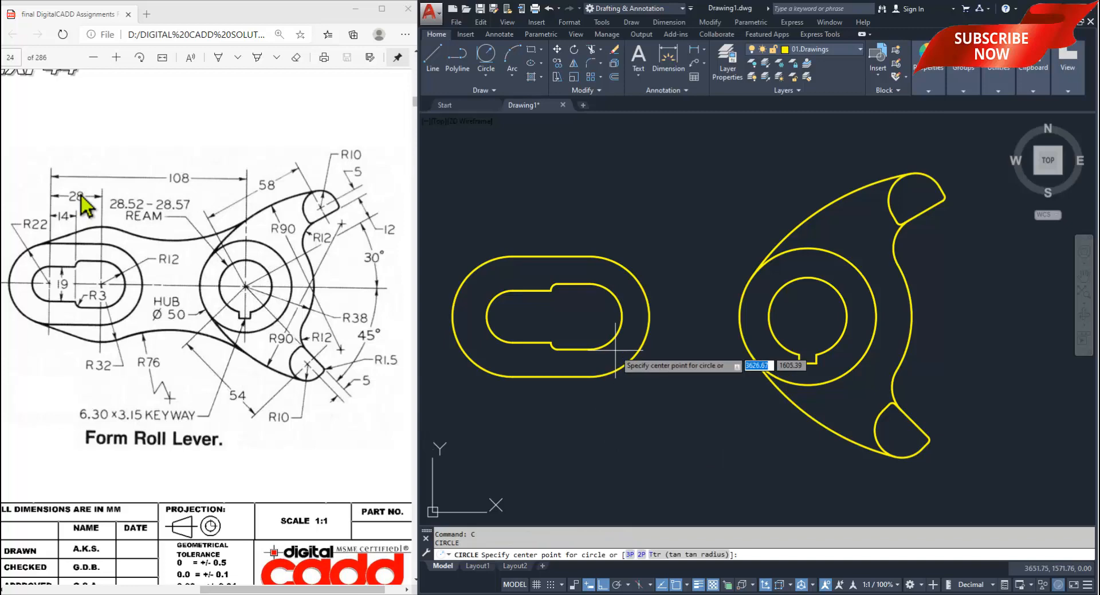
click(589, 316)
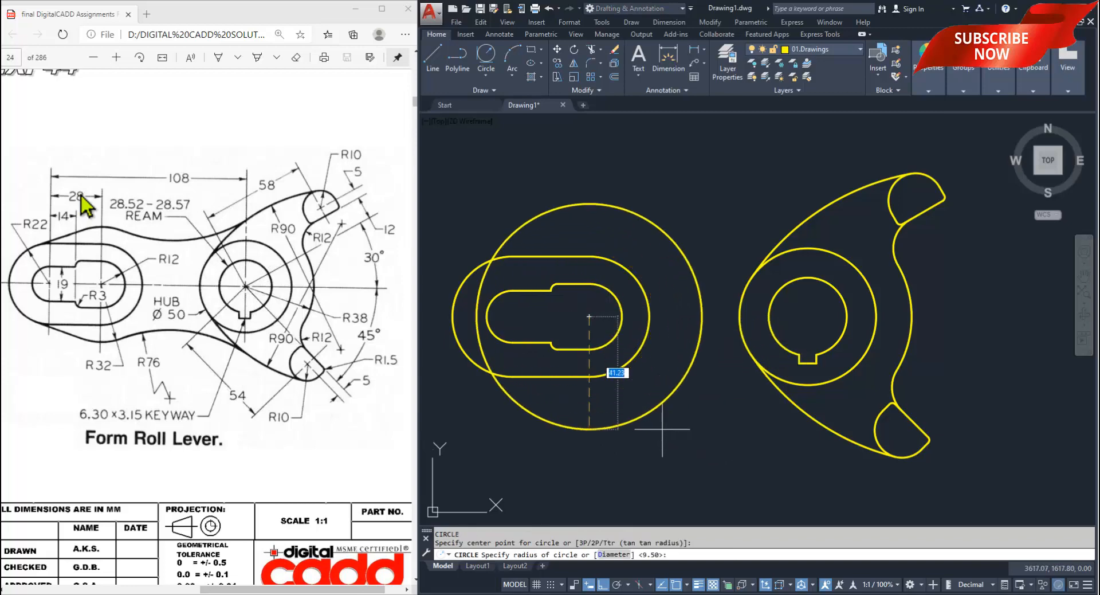
key(Return)
- Draw a line tangent to the undersides of the outer 22 mm radius end arc and the 32 mm radius circle
middle_drag(609, 431, 692, 440)
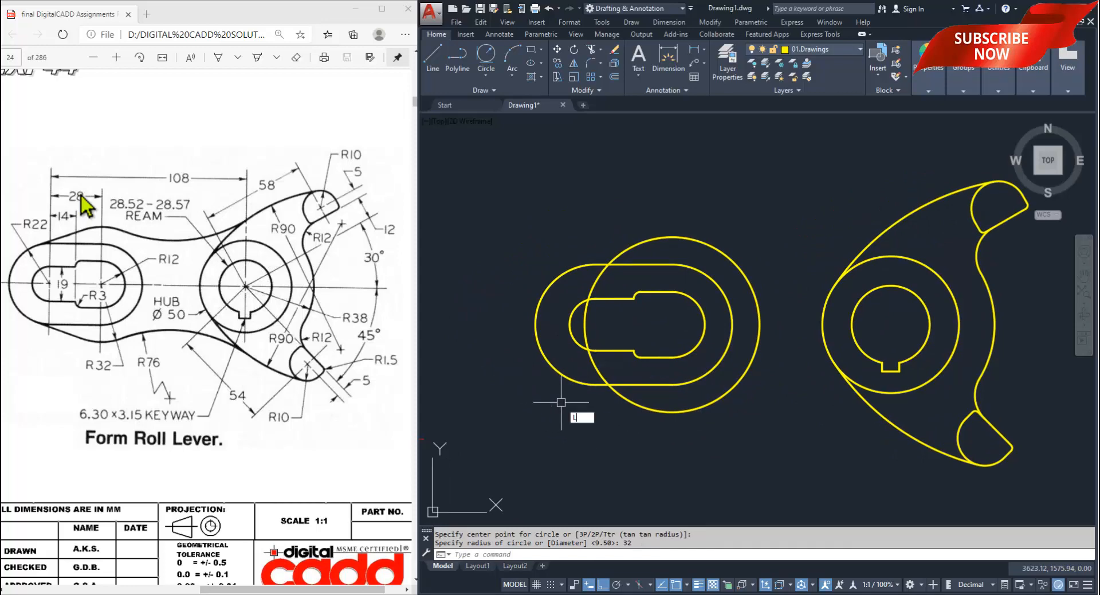
key(Return)
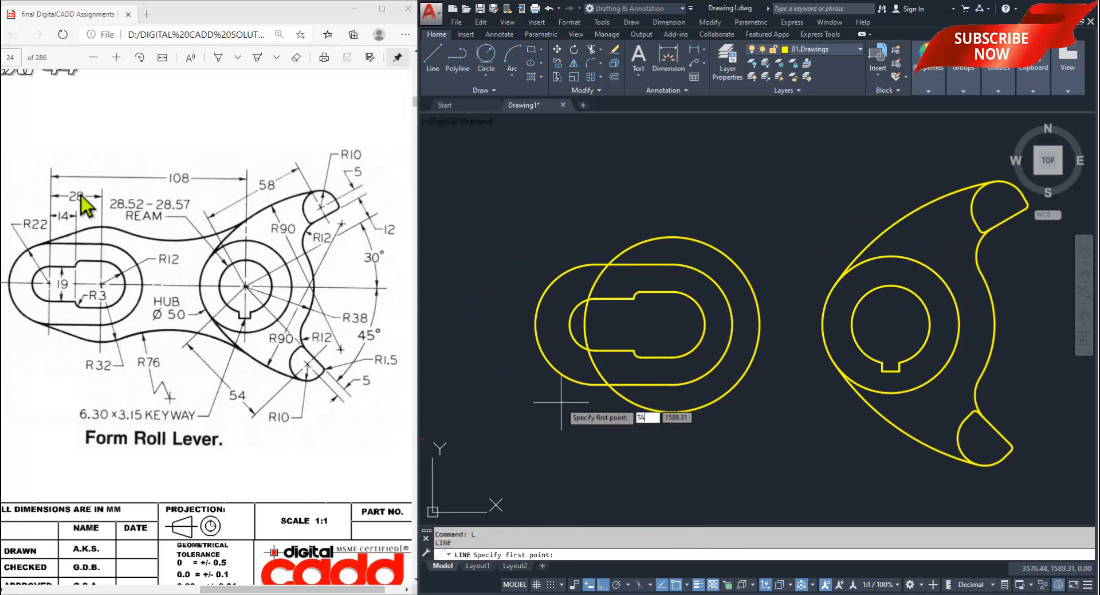
key(Return)
click(593, 383)
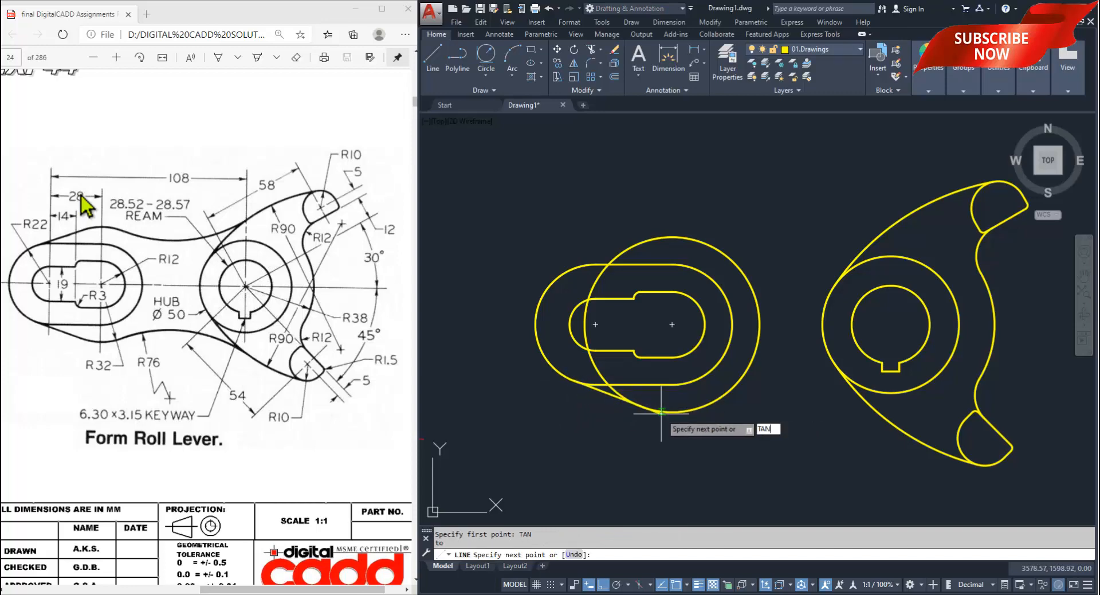
key(Return)
click(651, 413)
key(Return)
- Mirror the lower tangent line about the slot's horizontal centreline, keeping the source line
middle_drag(657, 439, 640, 478)
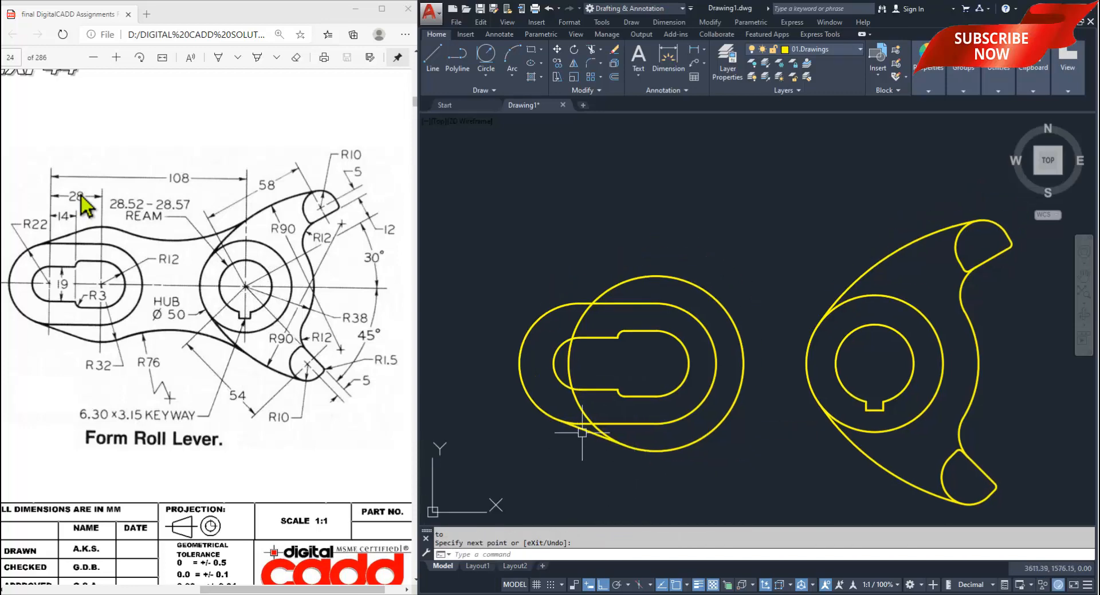
key(Return)
click(577, 425)
click(574, 63)
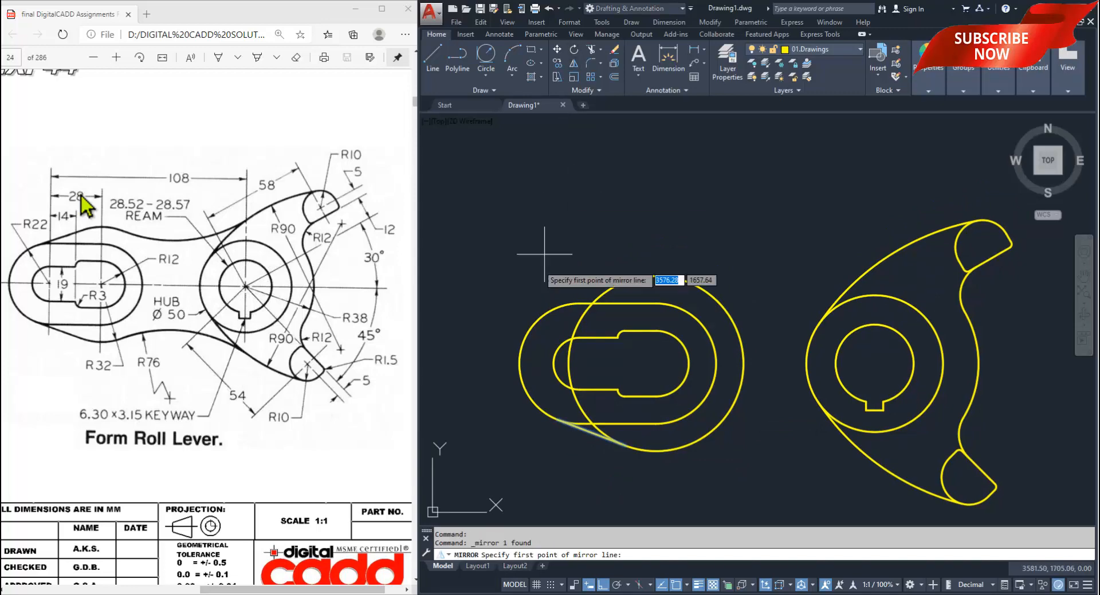
click(519, 363)
click(774, 364)
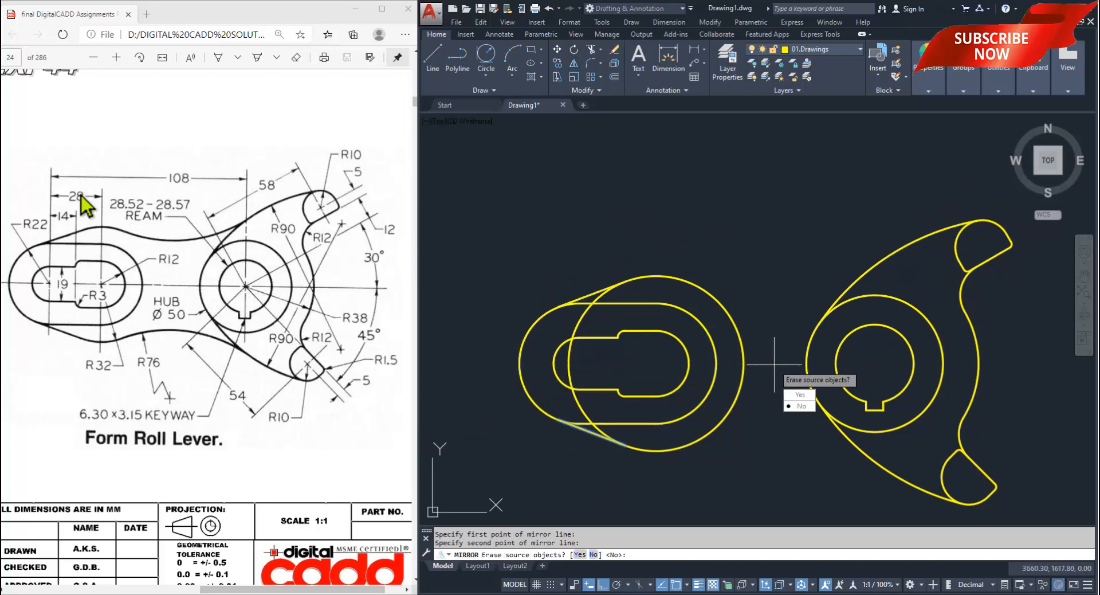
text(N)
key(Return)
- Trim the 32 mm radius circle where it runs inside the tangent lines and erase the leftover arc crossing the slot
text(T)
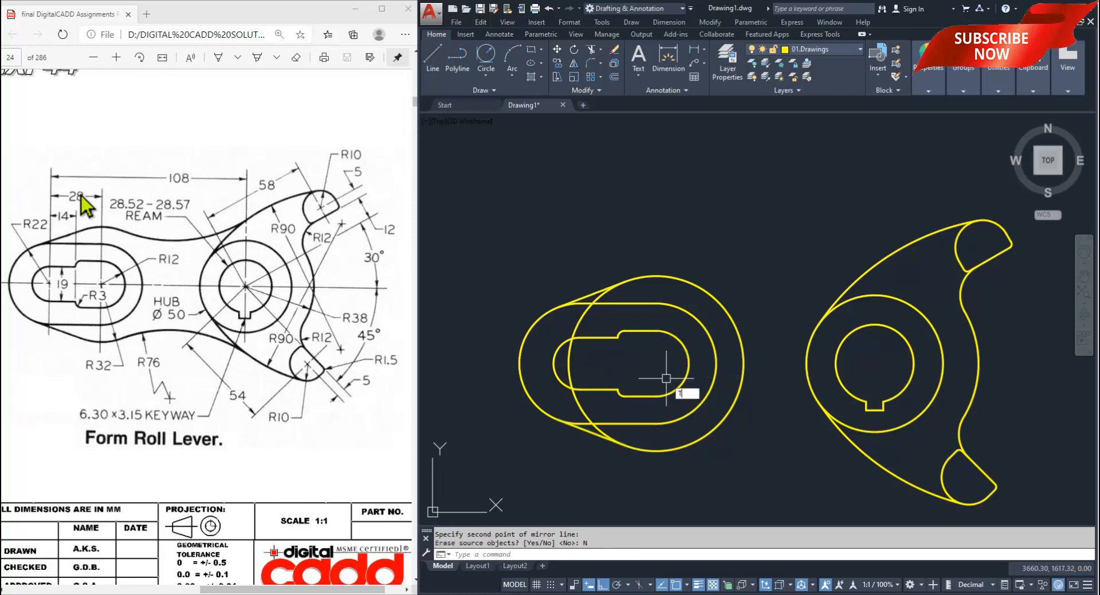
text(R)
key(Return)
scroll(602, 447, up, 3)
scroll(608, 430, down, 1)
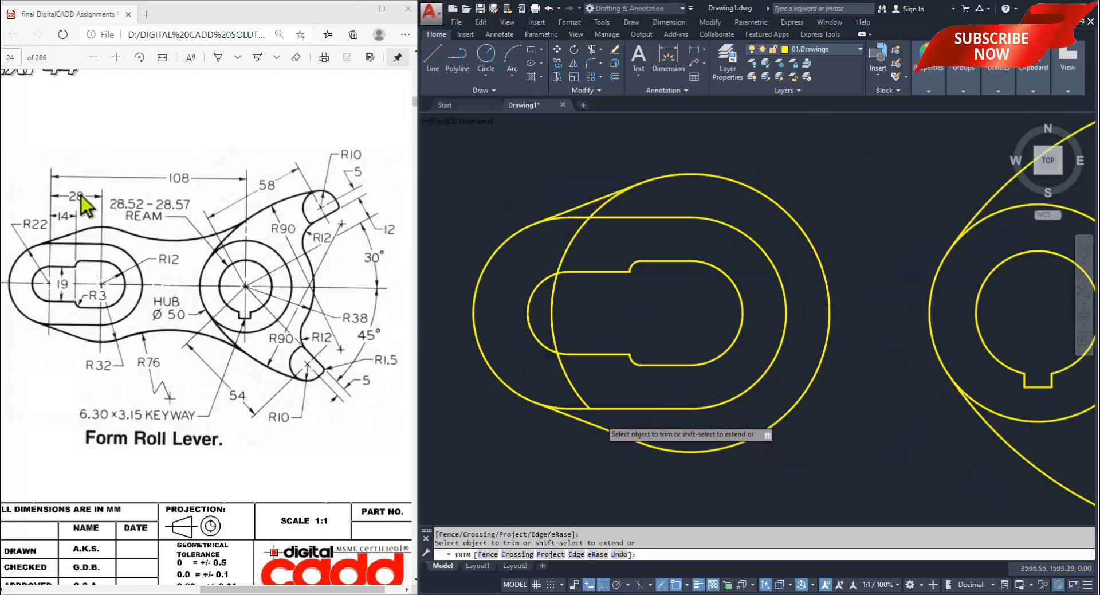
scroll(607, 429, down, 2)
scroll(589, 340, up, 5)
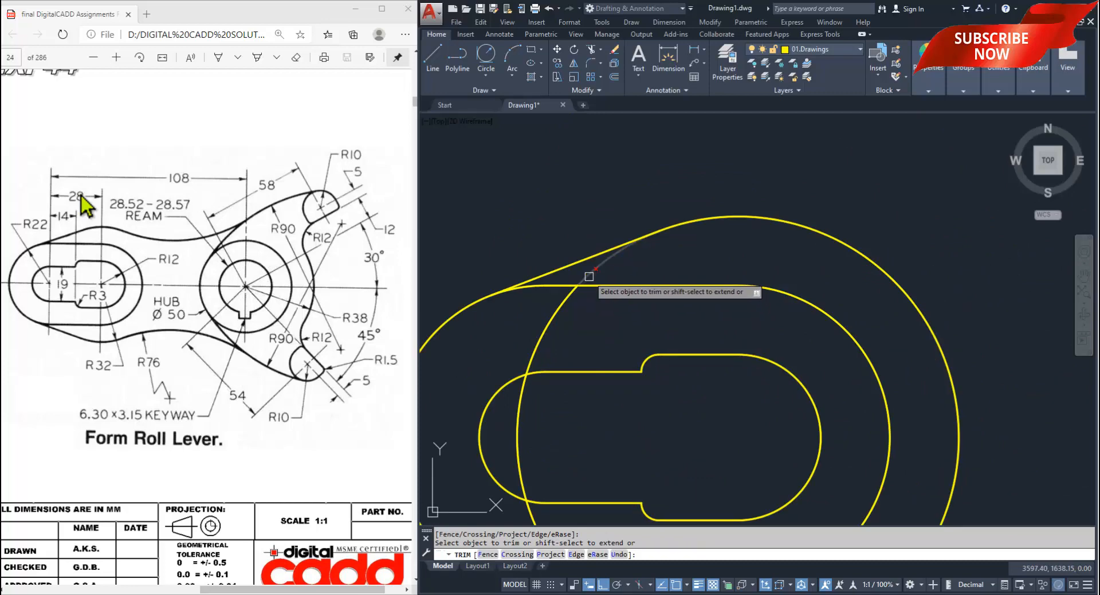
click(590, 276)
key(Return)
click(565, 307)
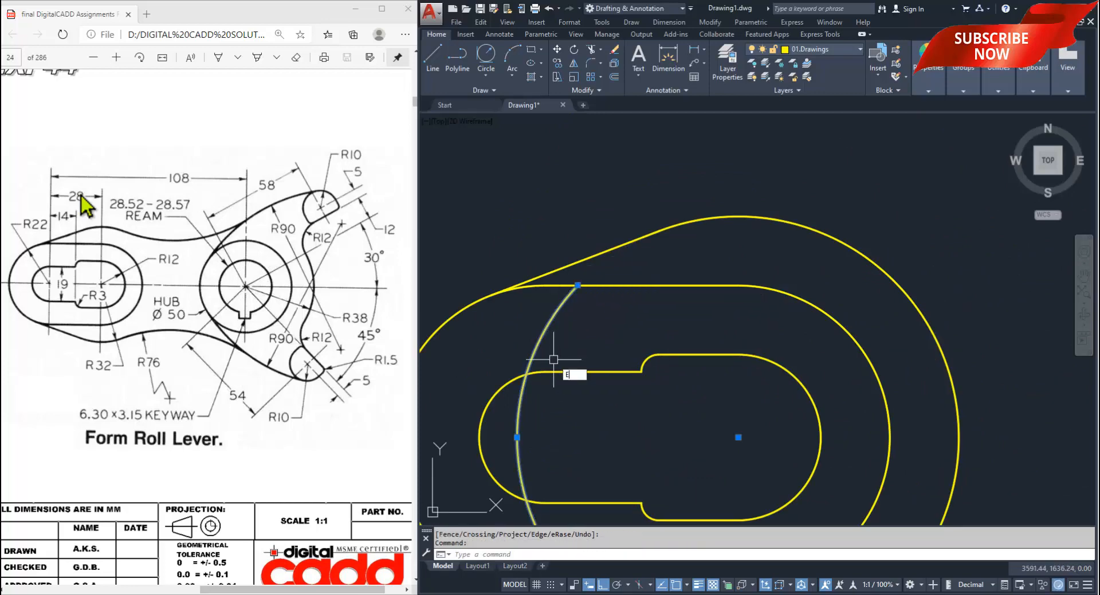
text(E)
key(Return)
scroll(596, 364, down, 5)
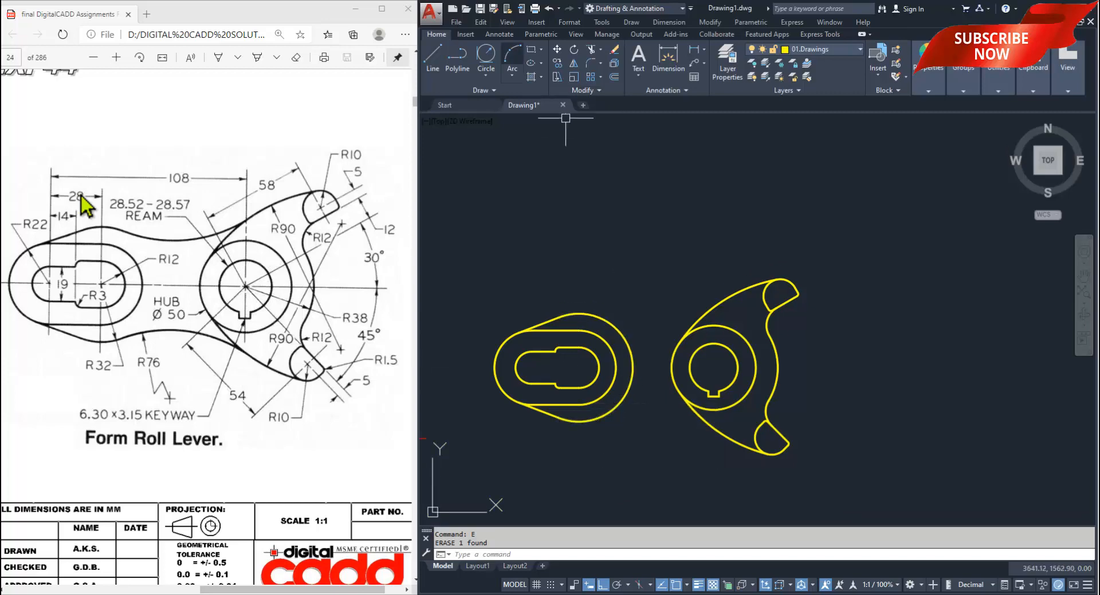
- Draw a 76 mm radius circle tangent to the undersides of the 32 mm radius arc and the lower arm's 90 mm radius arc
click(486, 75)
click(515, 193)
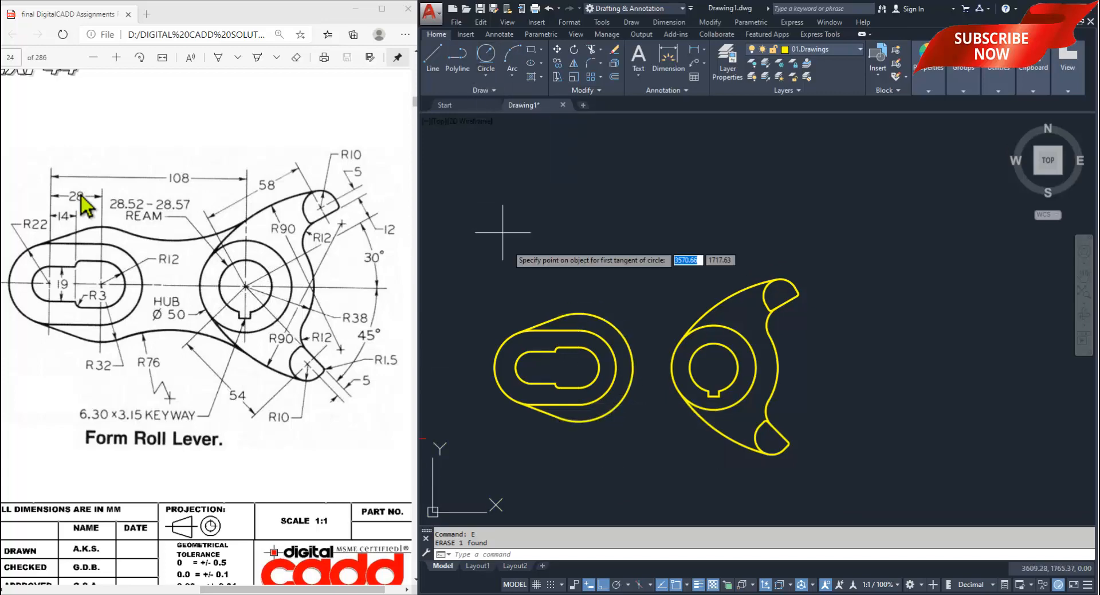
click(762, 430)
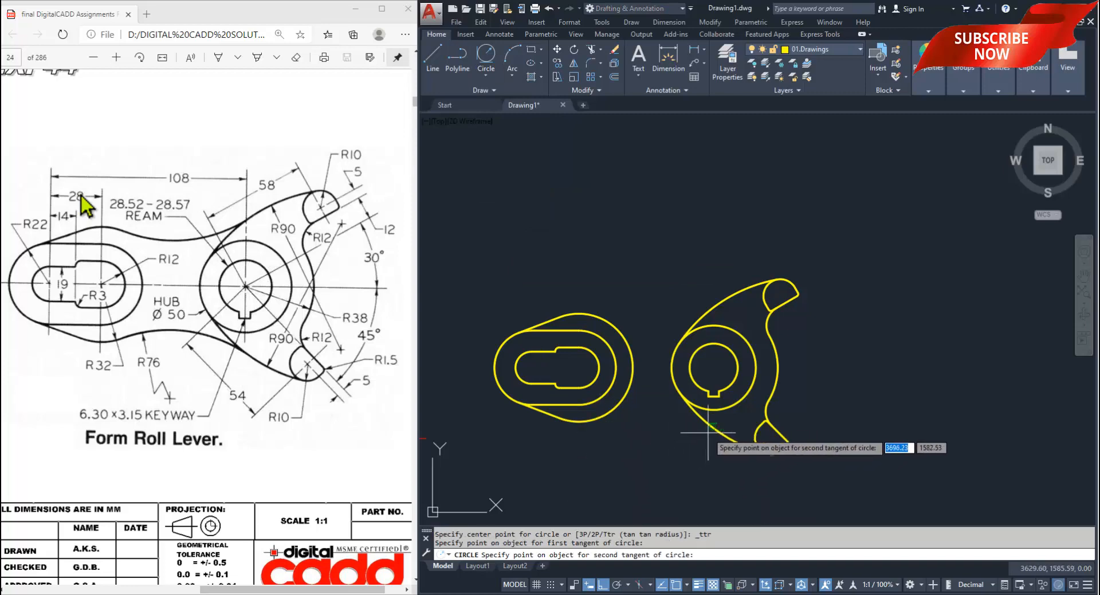
click(712, 433)
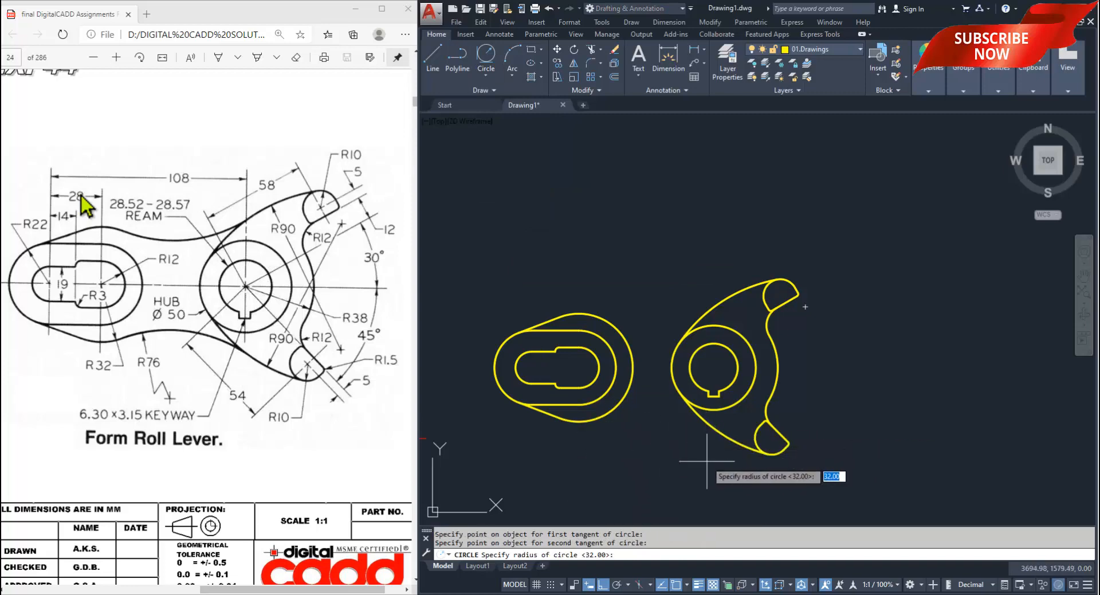
text(76)
key(Return)
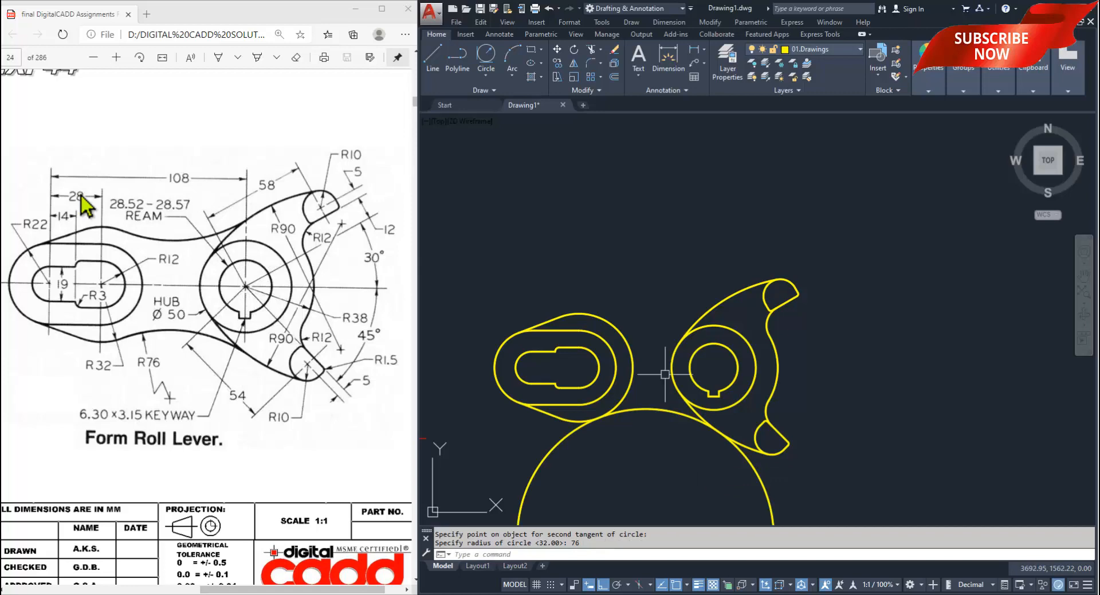
- Draw a 76 mm radius circle tangent to the tops of the 32 mm radius arc and the upper arm's 90 mm radius arc
click(486, 55)
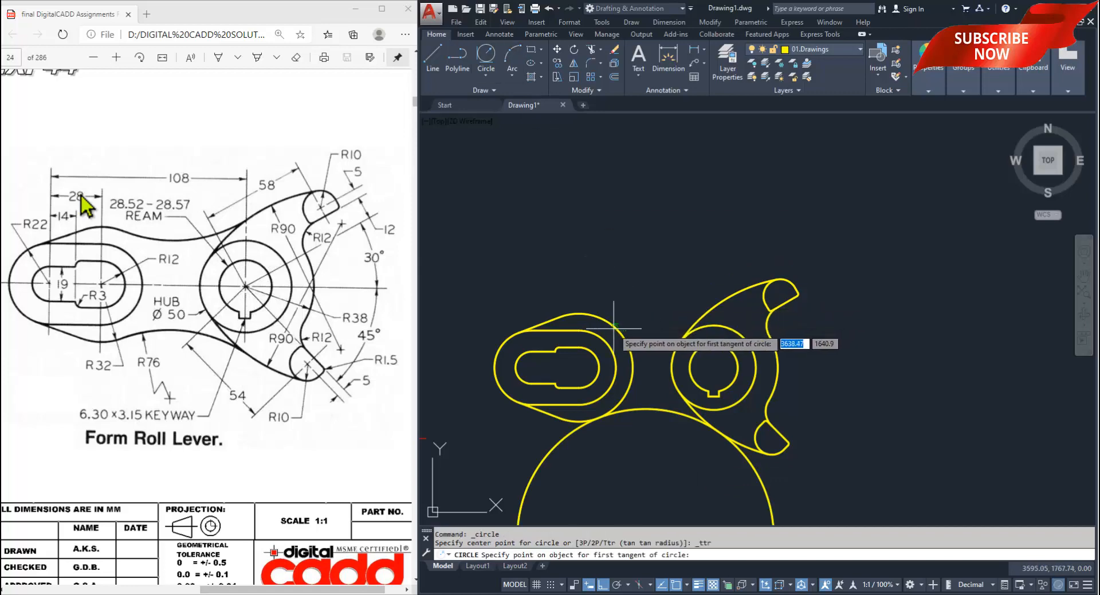
click(618, 328)
click(727, 293)
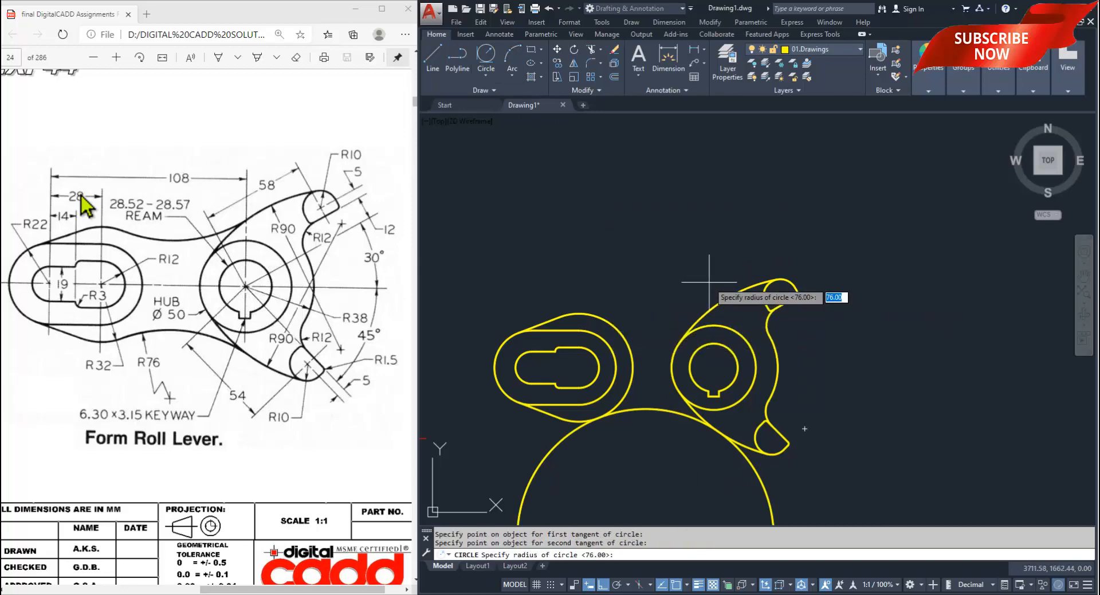
key(Return)
- Trim the outer portions of both 76 mm radius circles, keeping only the concave arcs joining the slotted end to the arms
text(TR)
key(Return)
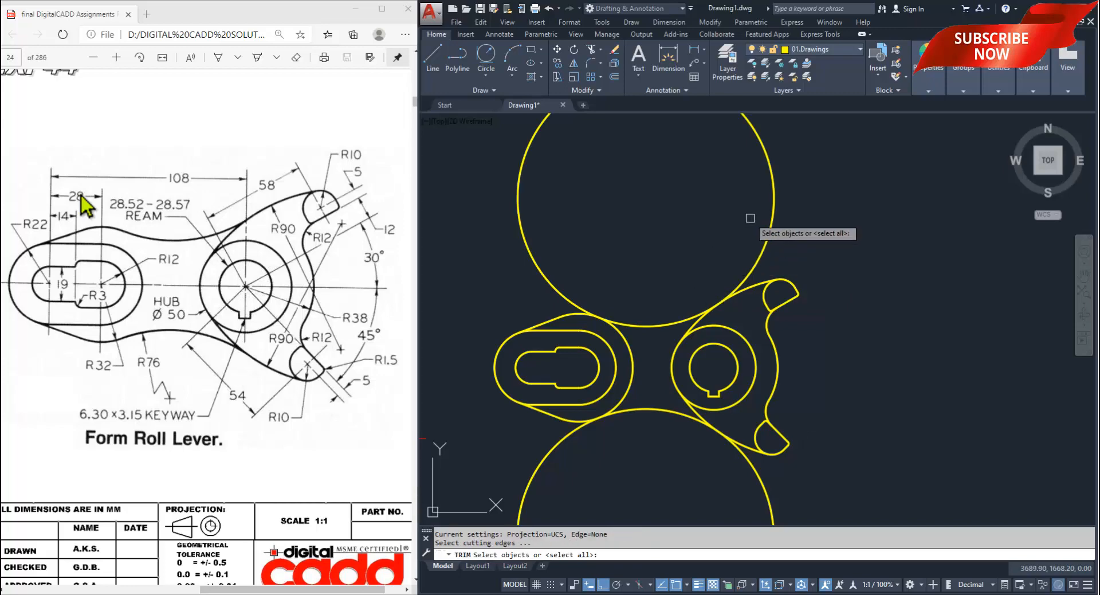
click(771, 197)
click(751, 482)
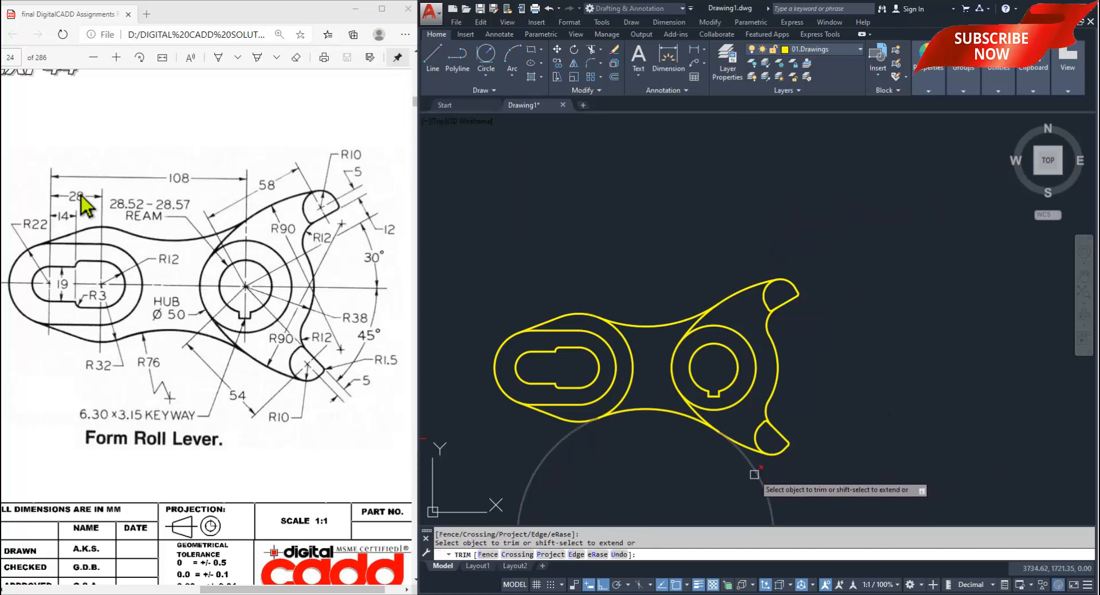
mouse_move(643, 405)
middle_down()
mouse_move(870, 317)
mouse_move(800, 351)
middle_up()
scroll(785, 347, down, 2)
mouse_move(623, 425)
middle_down()
mouse_move(724, 416)
mouse_move(746, 437)
mouse_move(513, 459)
mouse_move(605, 449)
mouse_move(607, 435)
mouse_move(562, 459)
mouse_move(759, 435)
mouse_move(673, 425)
mouse_move(708, 440)
mouse_move(631, 462)
mouse_move(502, 468)
mouse_move(707, 422)
mouse_move(571, 470)
middle_up()
scroll(615, 374, up, 2)
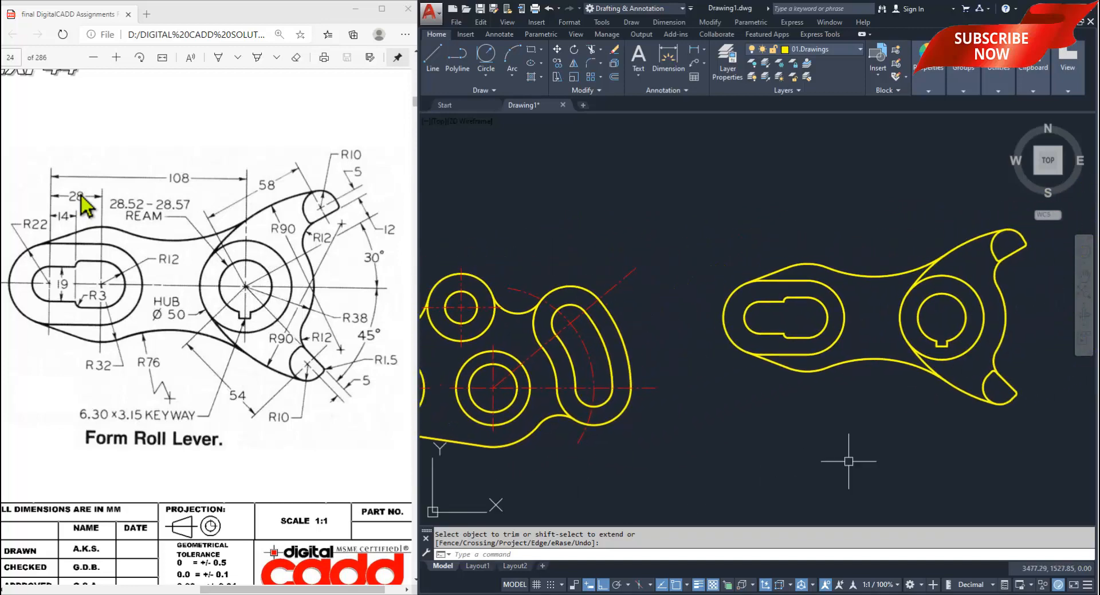
middle_drag(876, 442, 730, 479)
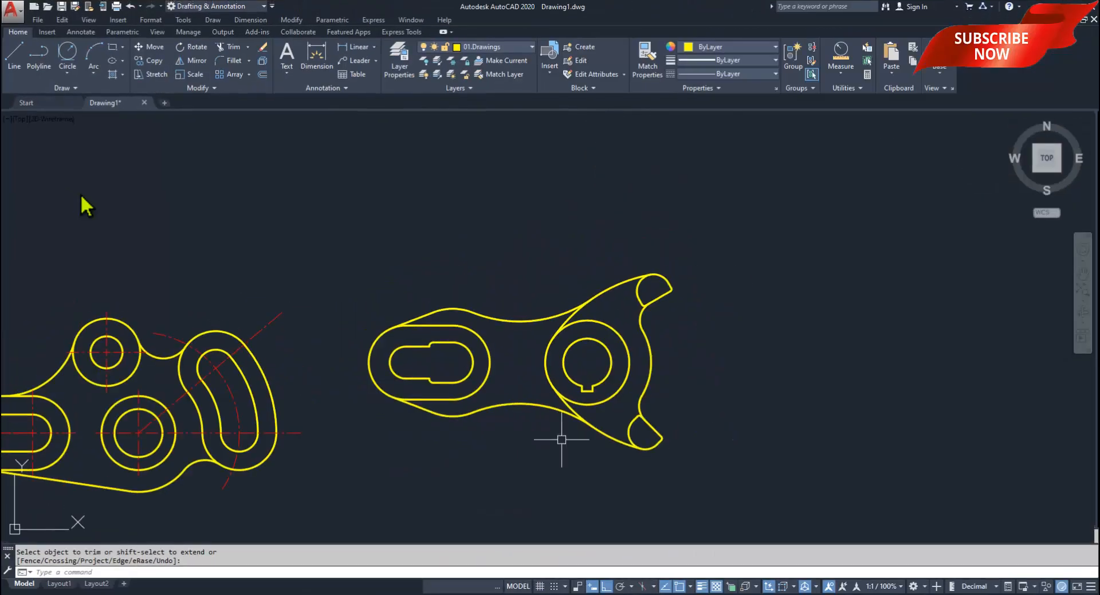
middle_drag(562, 439, 741, 377)
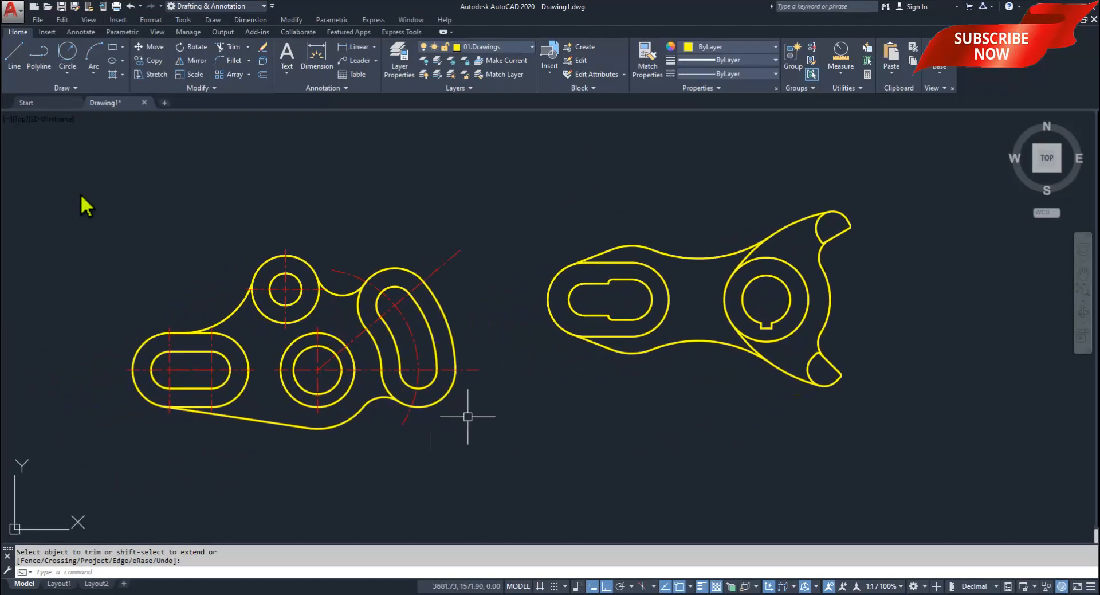
mouse_move(635, 344)
middle_down()
mouse_move(584, 372)
mouse_move(700, 367)
mouse_move(634, 358)
mouse_move(603, 368)
middle_up()
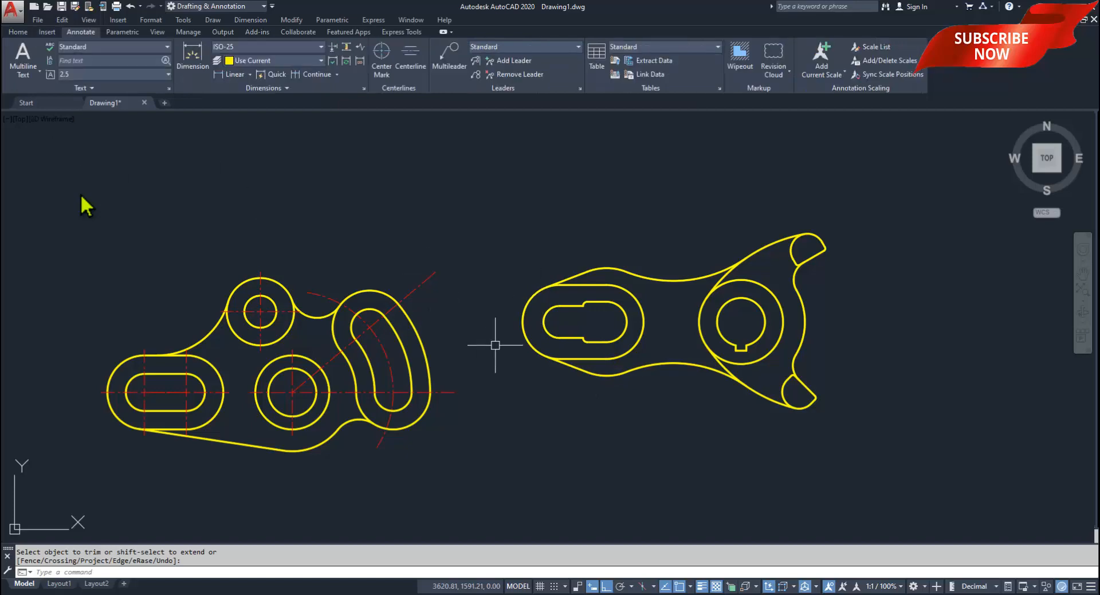
mouse_move(515, 360)
middle_down()
mouse_move(484, 367)
mouse_move(553, 343)
mouse_move(519, 356)
middle_up()
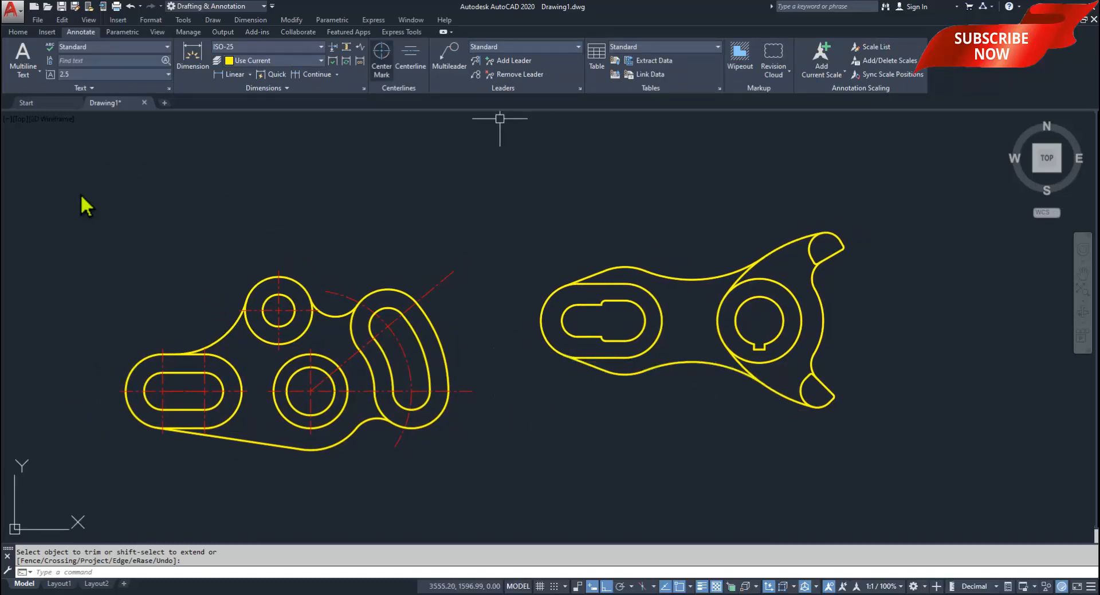
click(382, 57)
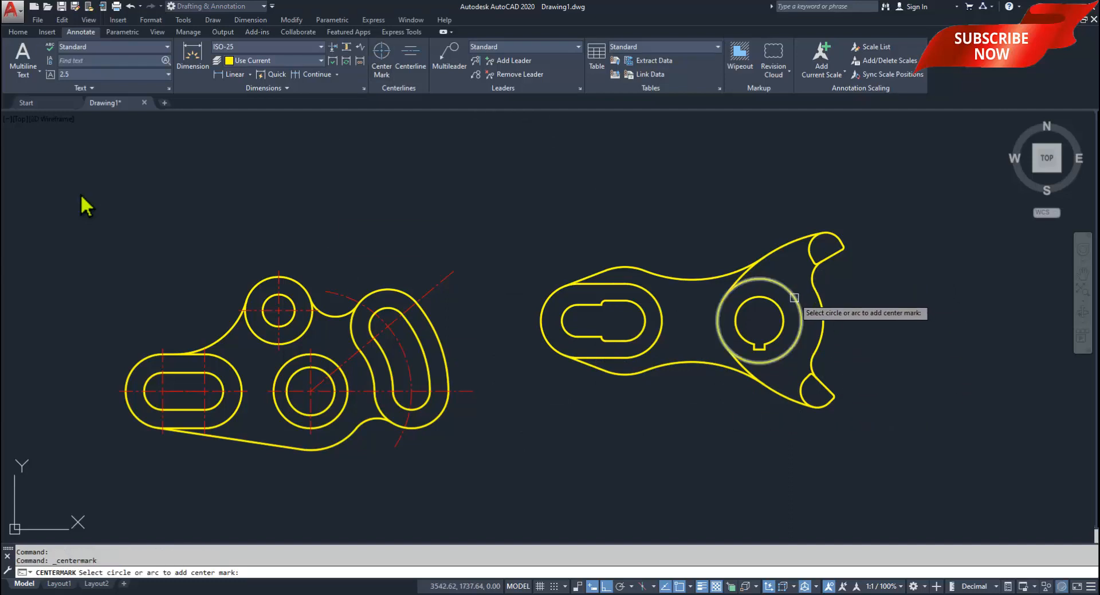
click(801, 320)
key(Escape)
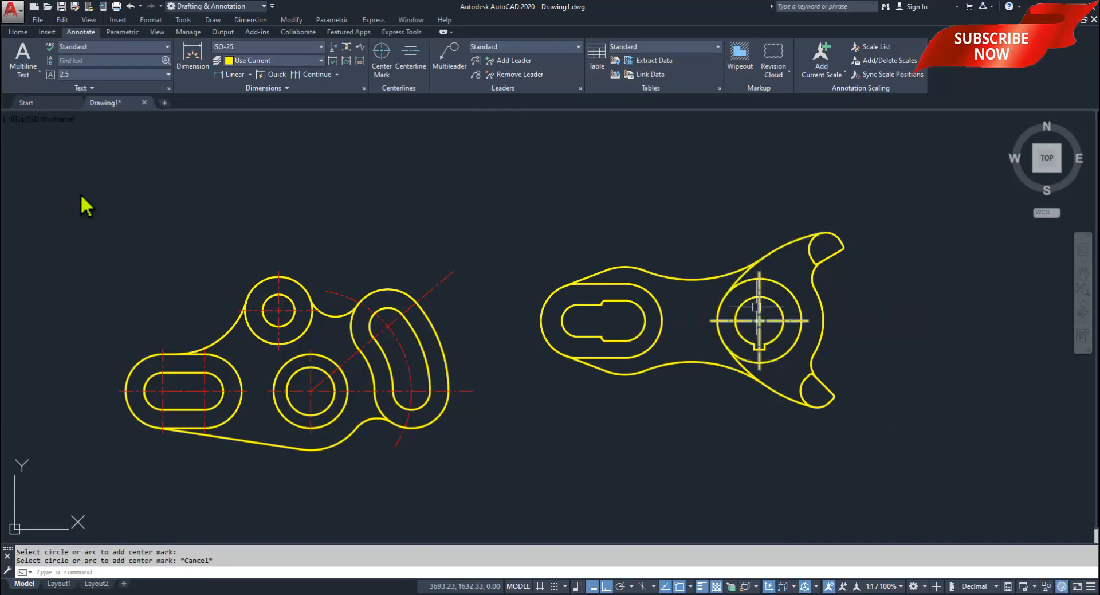
click(757, 295)
key(Delete)
- Make 02.Centre Lines the current layer and add center marks to the outer 22 mm radius end arc and the hub's outer circle
click(17, 31)
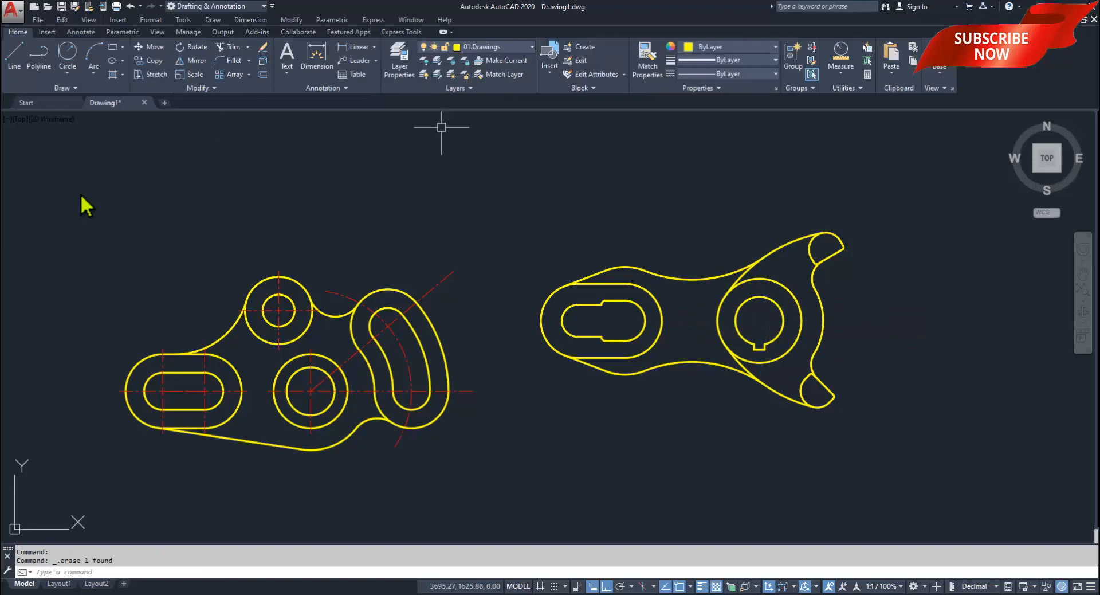
click(492, 47)
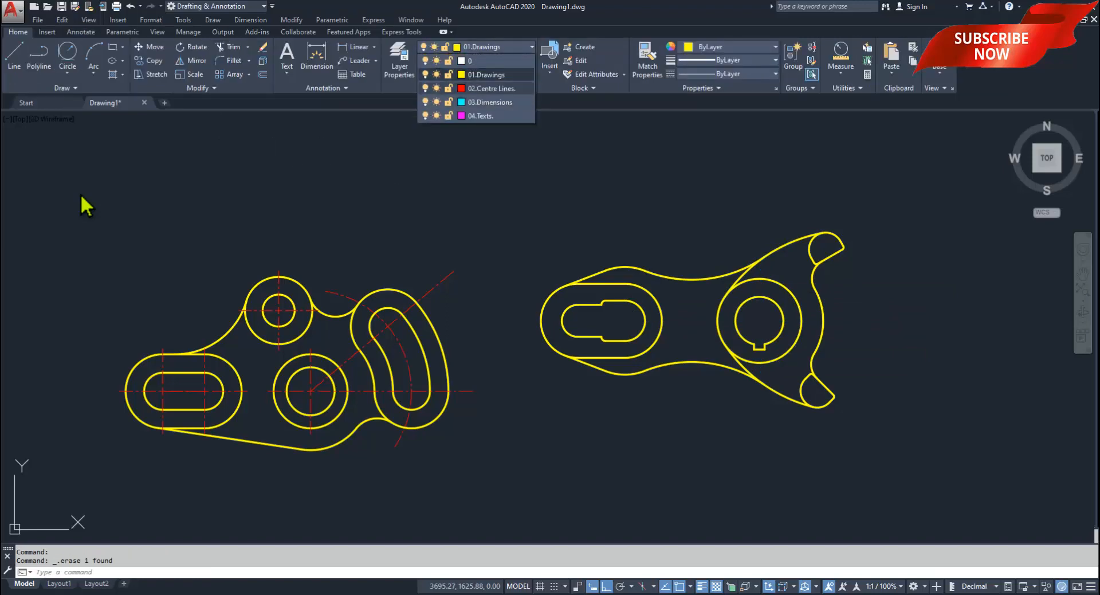
click(487, 88)
click(81, 32)
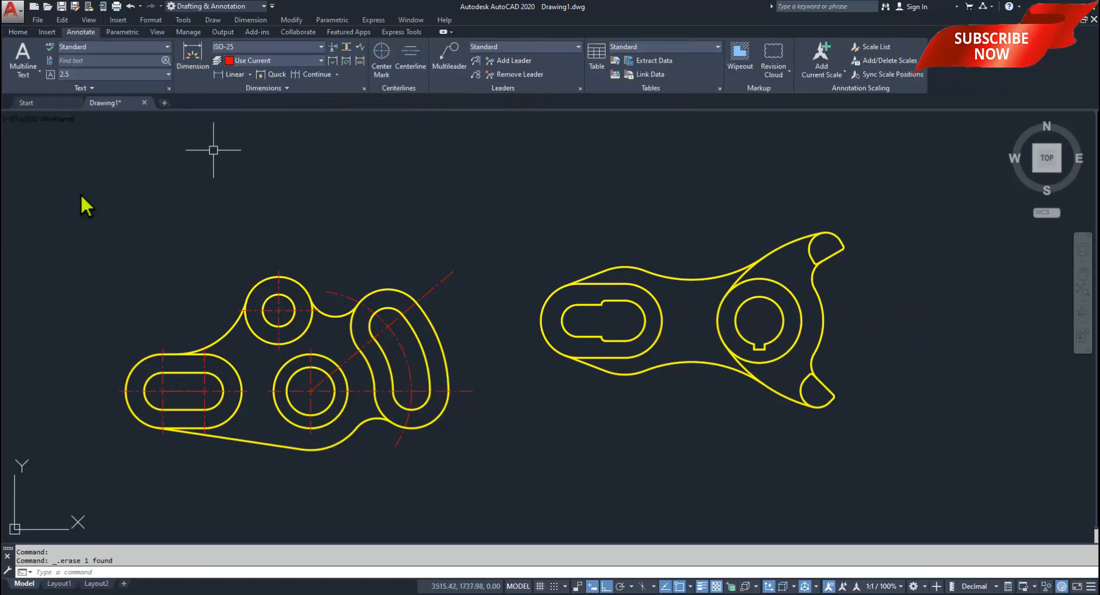
click(382, 55)
scroll(711, 299, up, 2)
scroll(710, 300, up, 2)
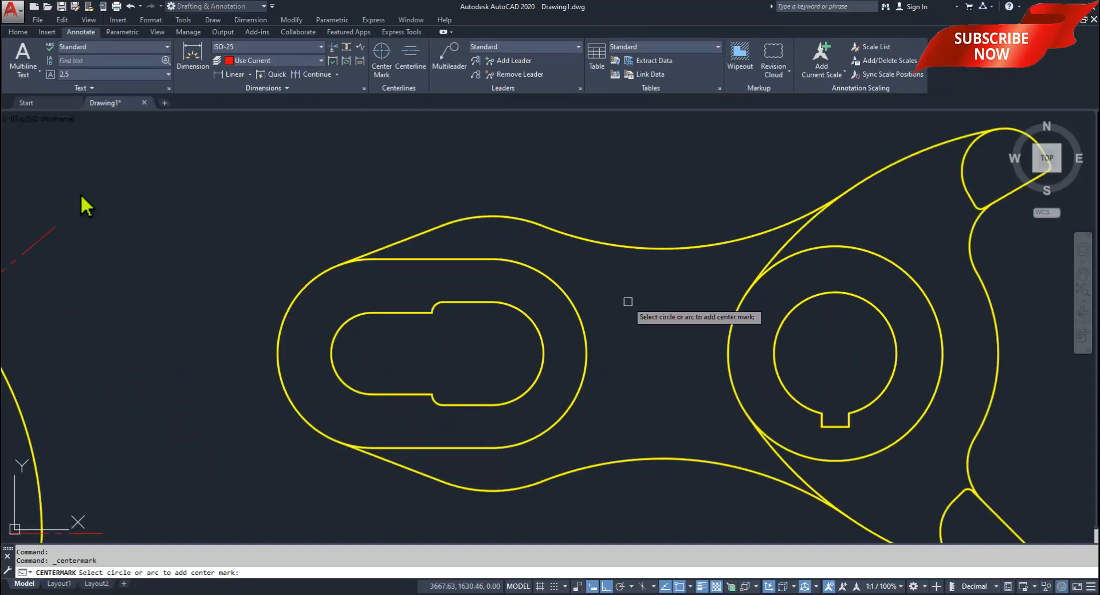
click(298, 293)
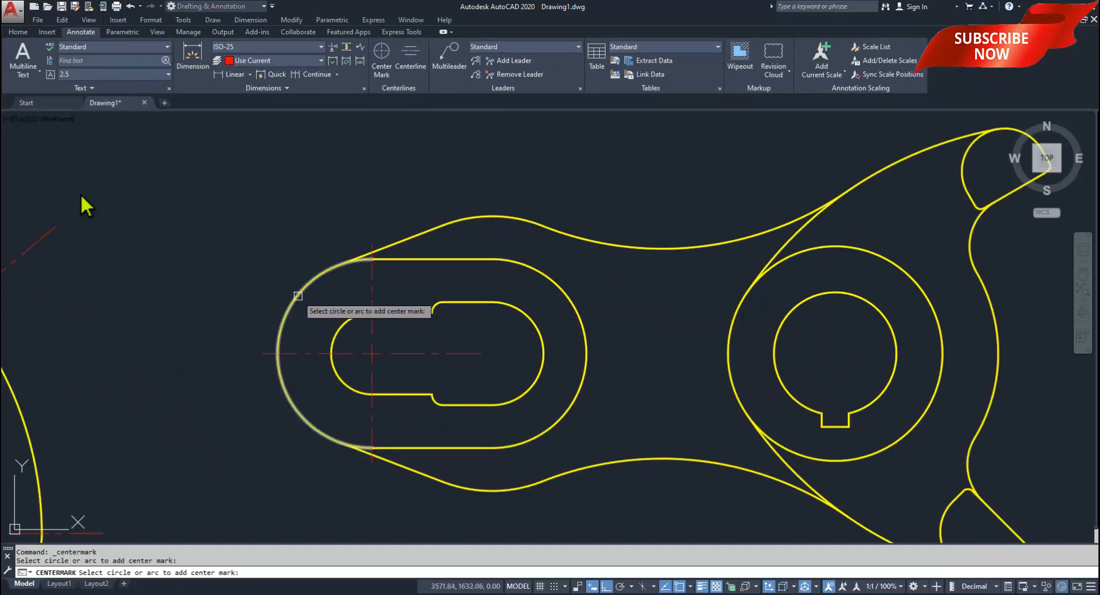
scroll(321, 350, down, 2)
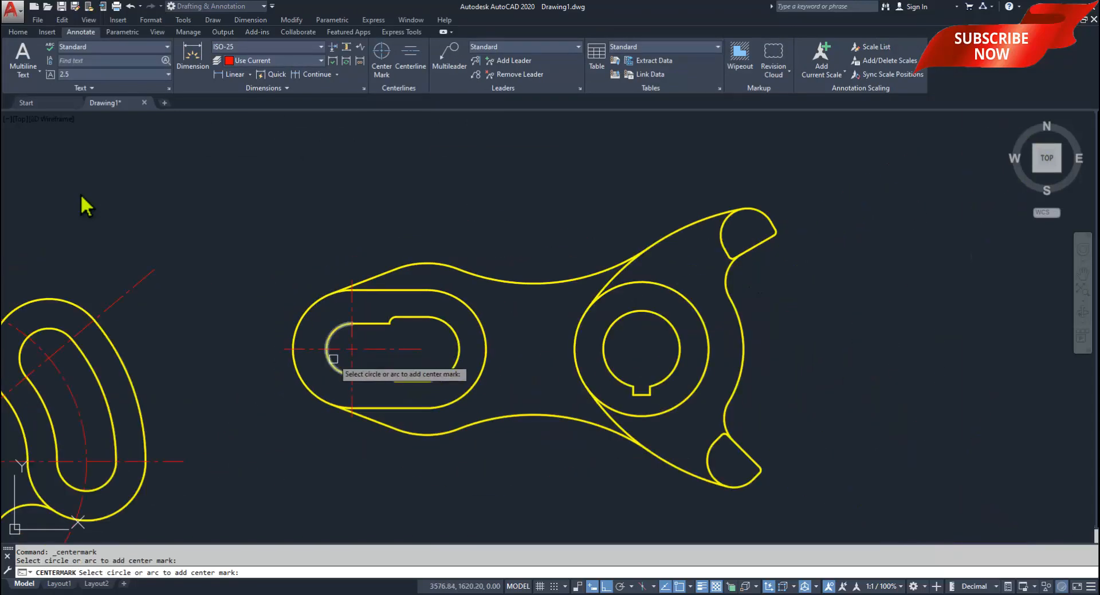
click(700, 306)
key(Escape)
- Stretch the hub center mark's horizontal line toward the slotted end to meet the end of that end's center mark
click(582, 350)
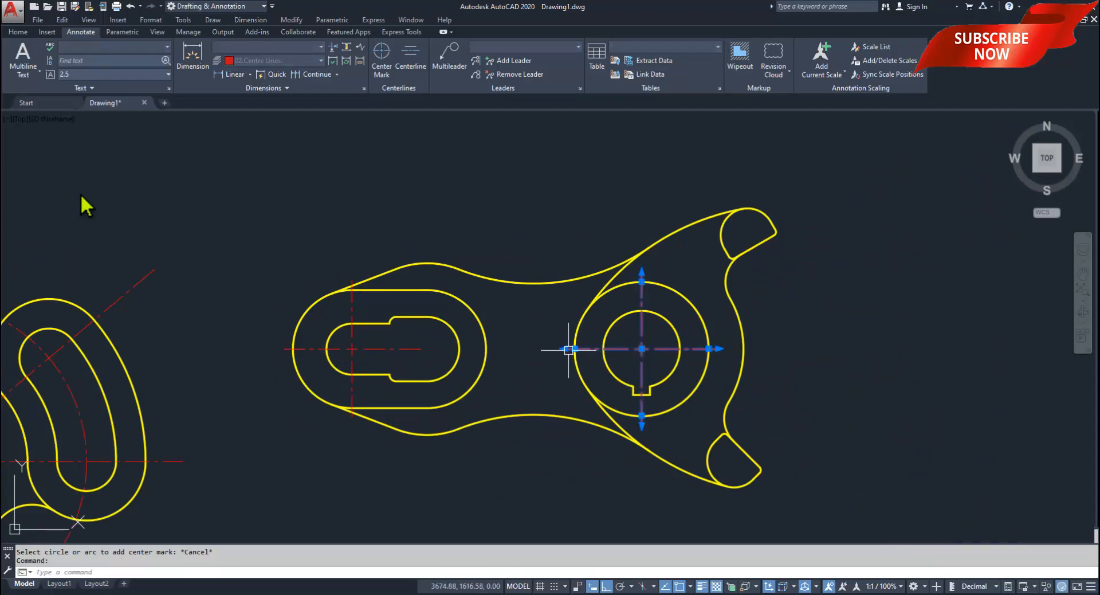
click(575, 348)
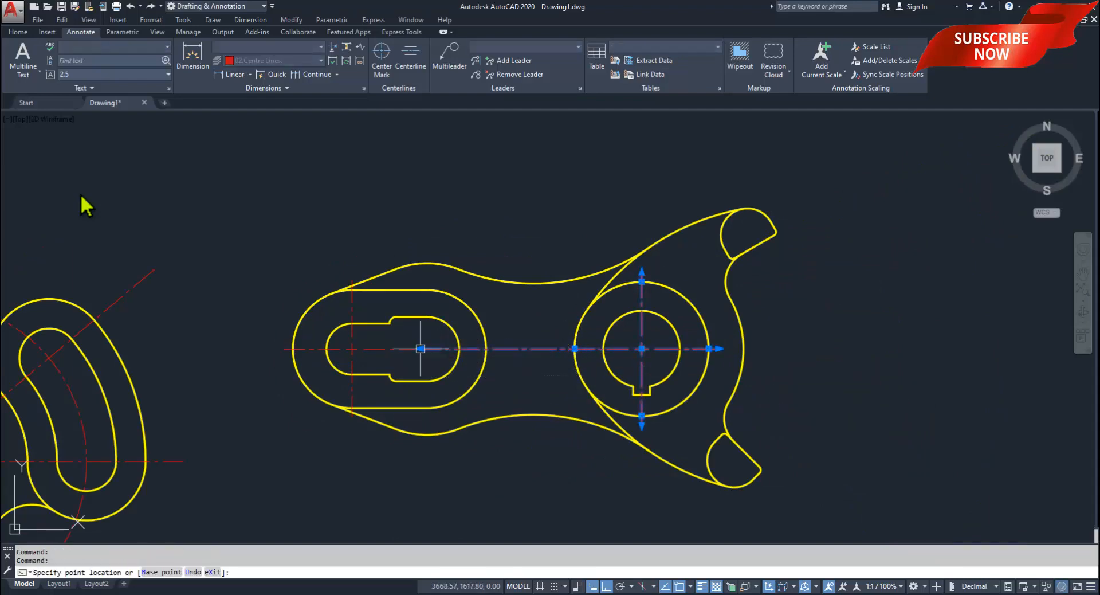
key(Escape)
middle_drag(540, 430, 721, 393)
scroll(721, 409, down, 2)
mouse_move(666, 435)
middle_down()
mouse_move(707, 412)
mouse_move(669, 425)
middle_up()
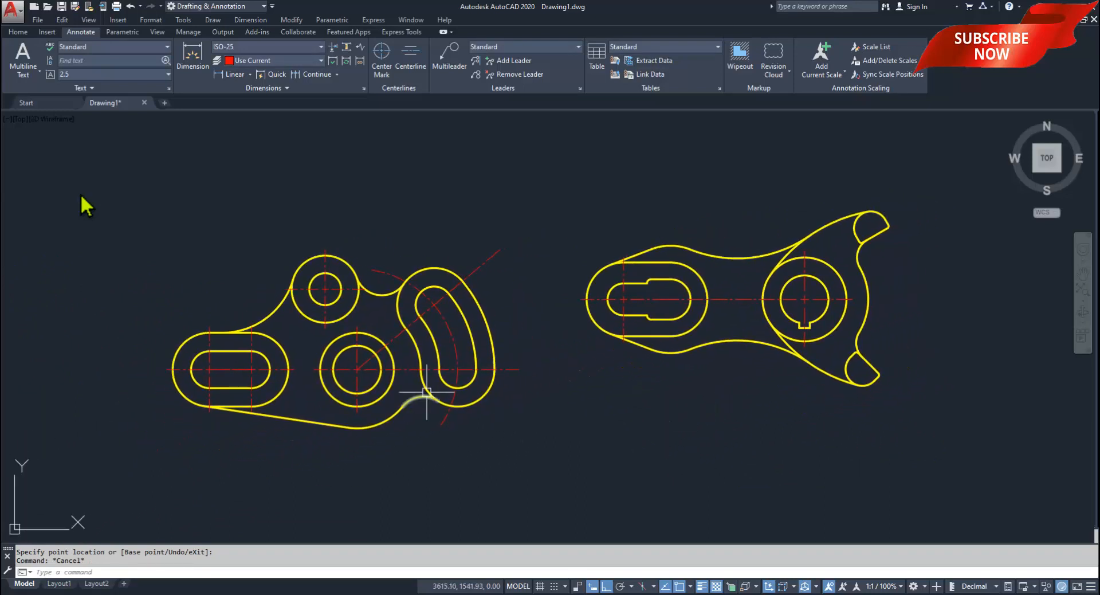
mouse_move(783, 409)
middle_down()
mouse_move(785, 341)
mouse_move(763, 409)
middle_up()
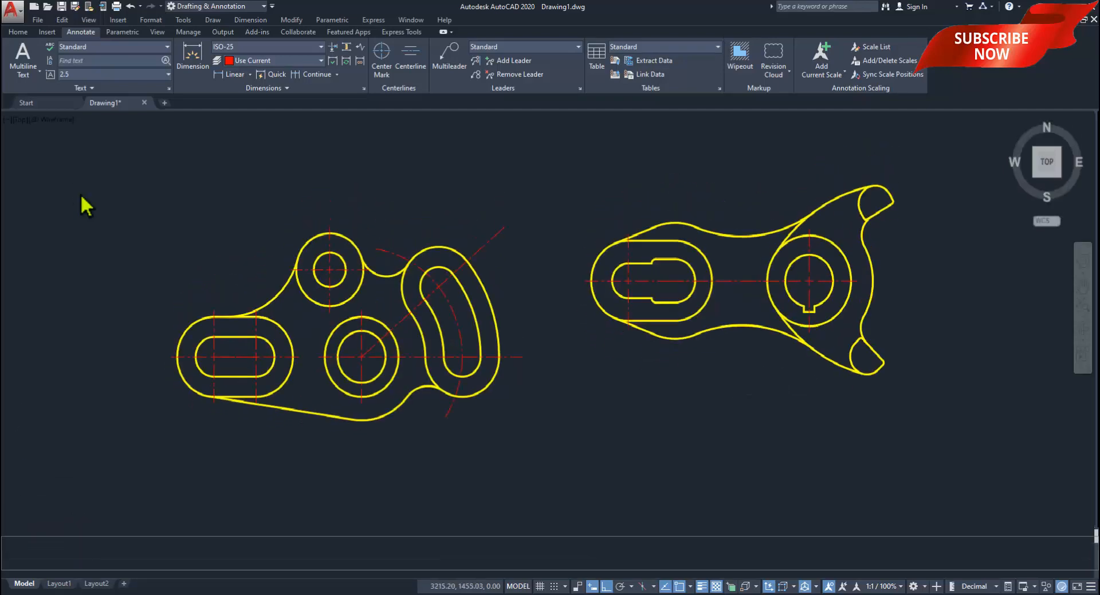
mouse_move(570, 401)
middle_down()
mouse_move(609, 376)
mouse_move(565, 398)
middle_up()
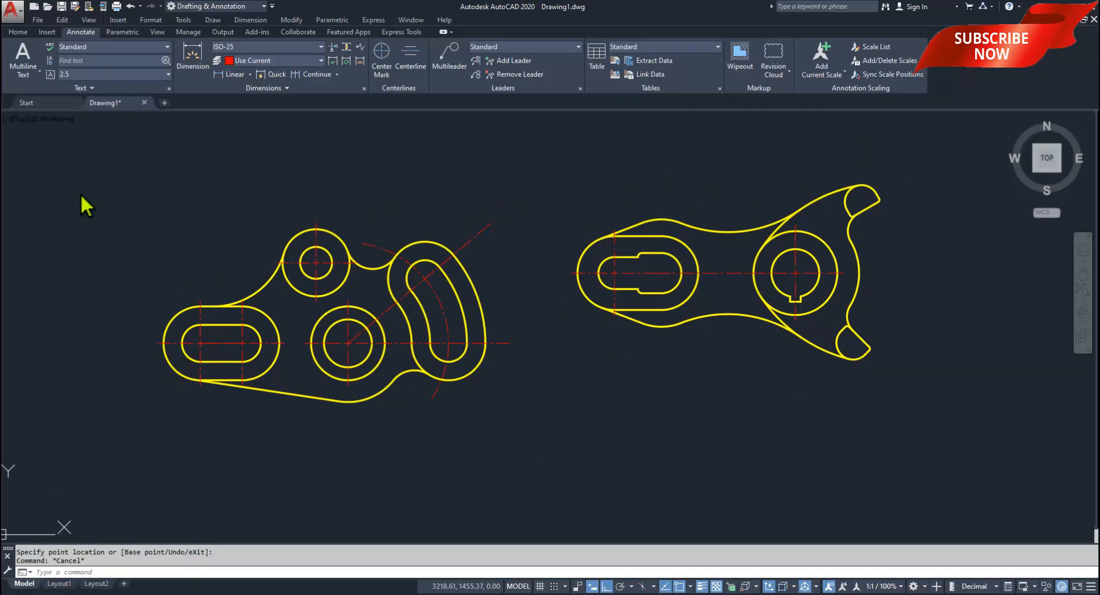